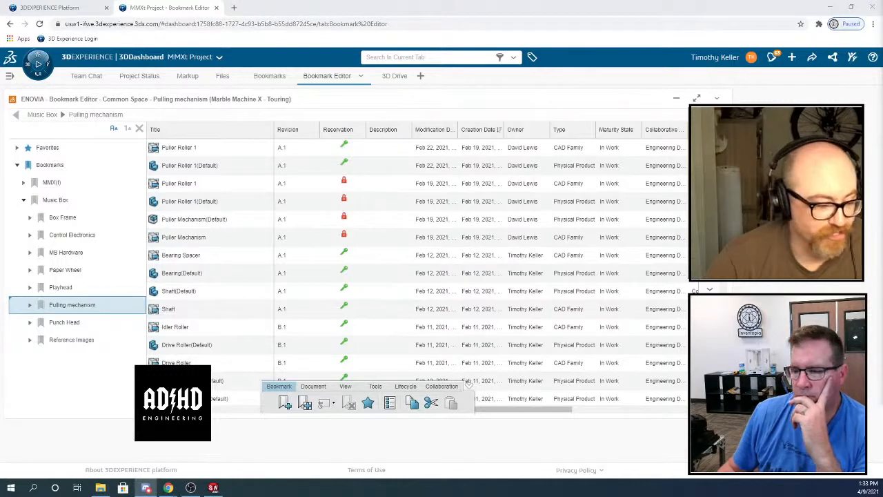
Switch from the browser to SOLIDWORKS, where the circular pattern of the sidewall sketch's slot is open
{"action": "key", "text": "super+d"}
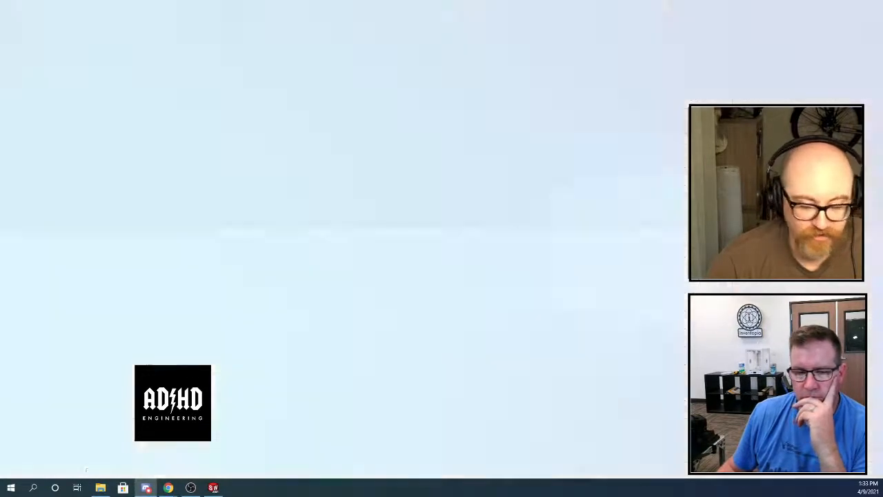
{"action": "key", "text": "alt+Tab"}
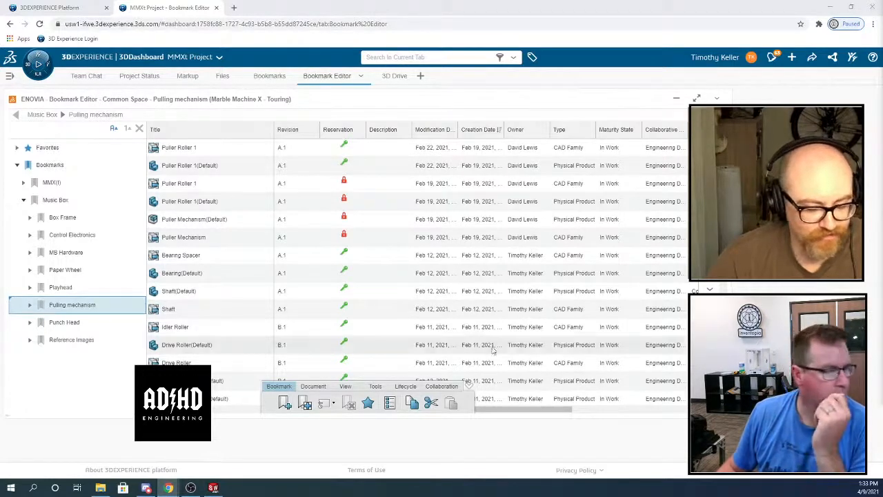
{"action": "left_click", "coordinate": [213, 488]}
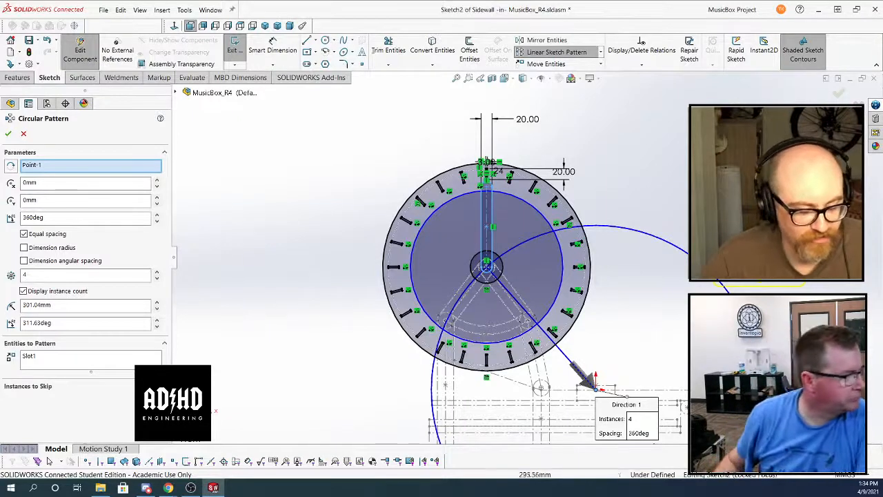
Try to replace the circular pattern's centre reference with the point at the centre of the paper wheel
{"action": "right_click", "coordinate": [61, 166]}
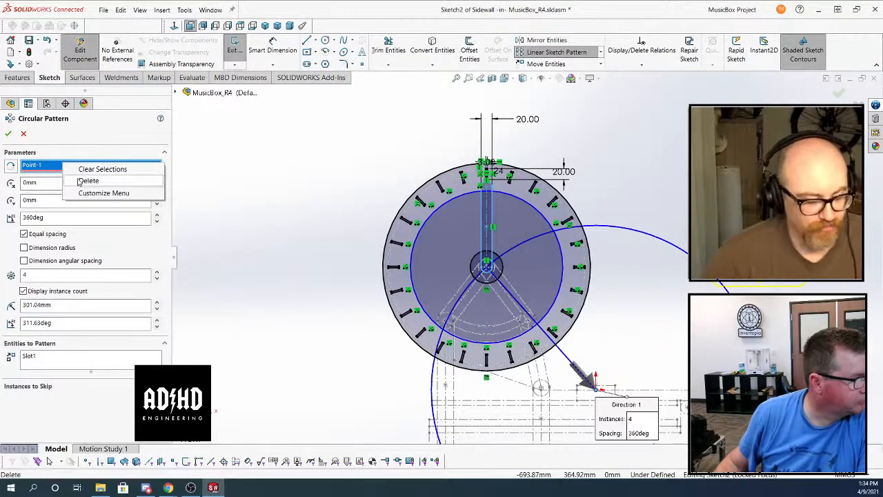
{"action": "left_click", "coordinate": [79, 182]}
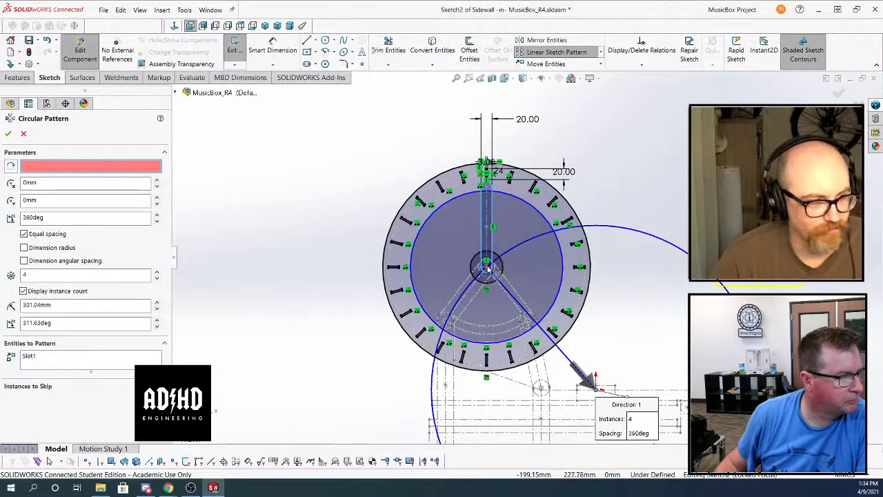
{"action": "left_click", "coordinate": [487, 267]}
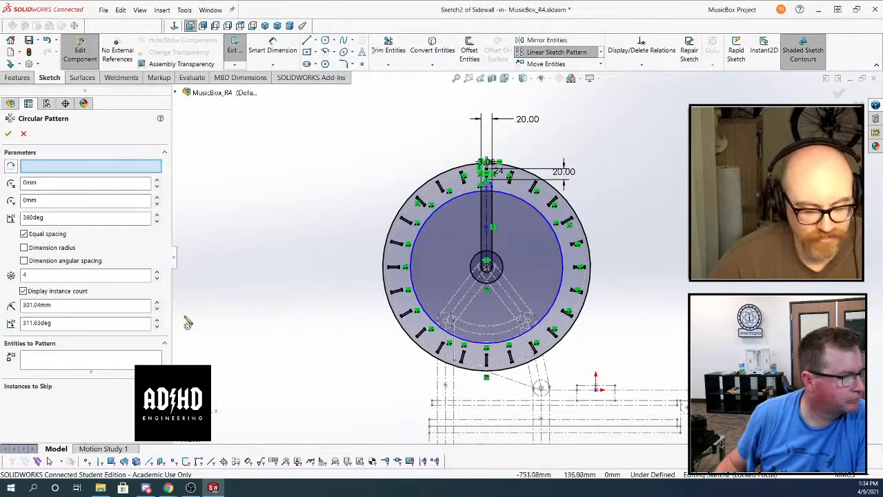
{"action": "scroll", "coordinate": [491, 266], "scroll_direction": "down", "scroll_amount": 4}
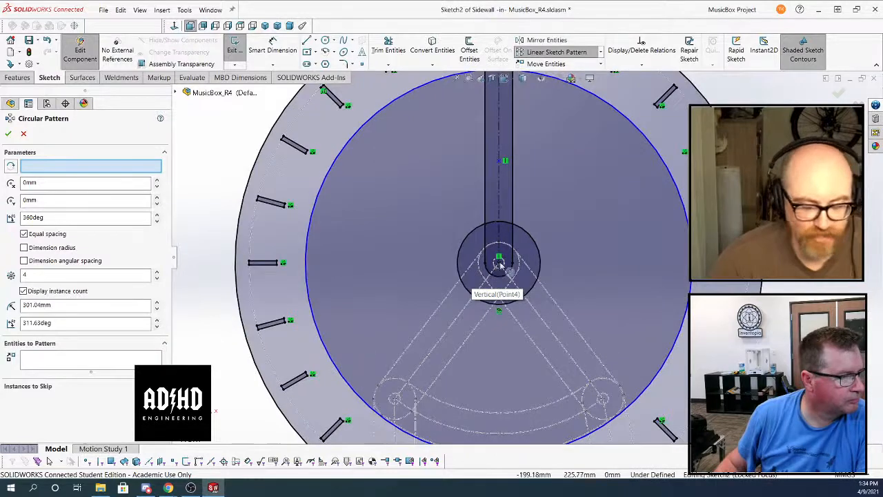
{"action": "left_click", "coordinate": [91, 165]}
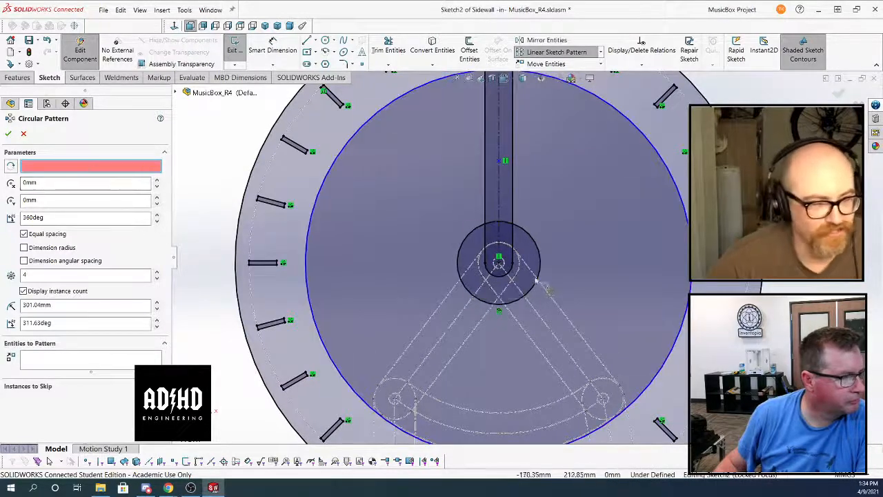
{"action": "left_click", "coordinate": [499, 263]}
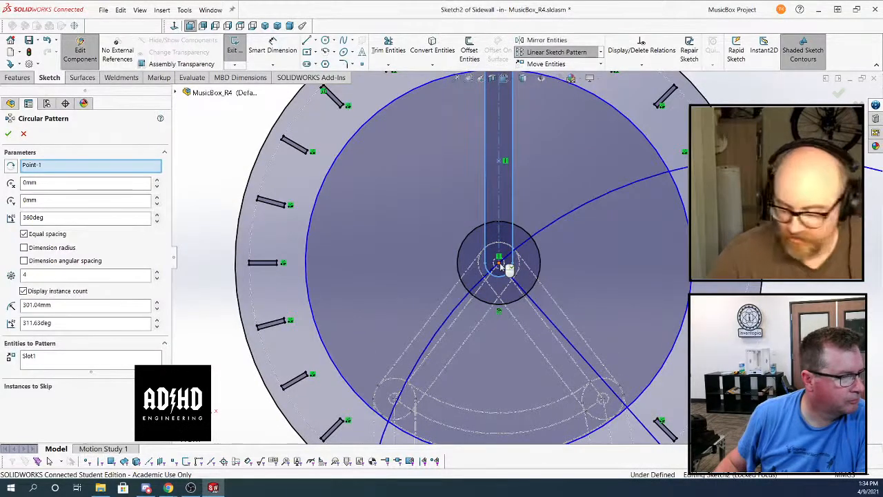
{"action": "left_click", "coordinate": [509, 269]}
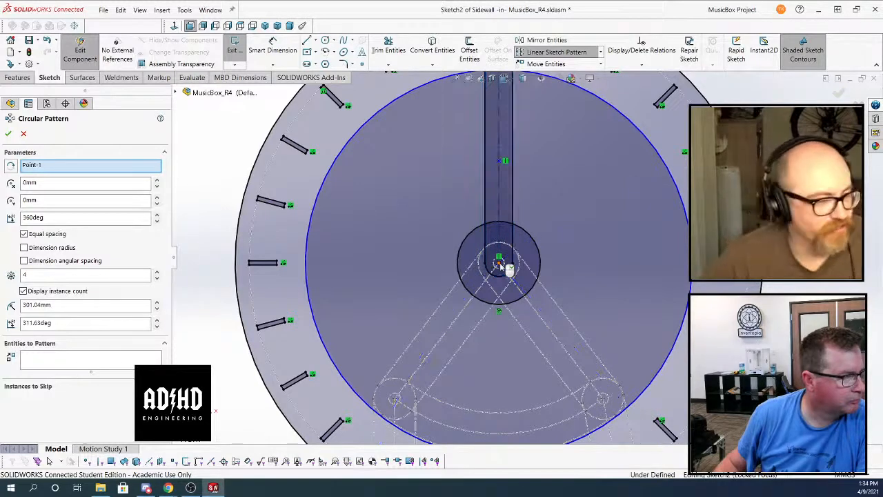
Try using the hub circle as the circular pattern's centre reference, and cancel the pattern
{"action": "left_click", "coordinate": [537, 242]}
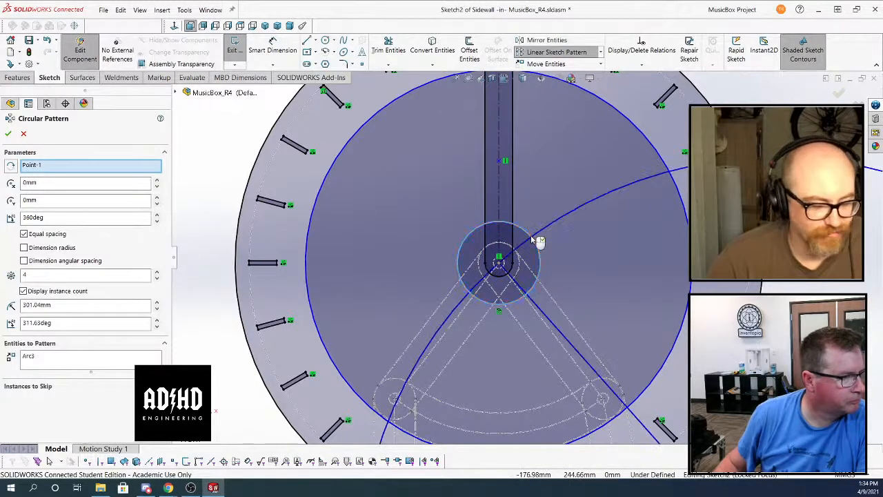
{"action": "right_click", "coordinate": [88, 166]}
{"action": "left_click", "coordinate": [109, 187]}
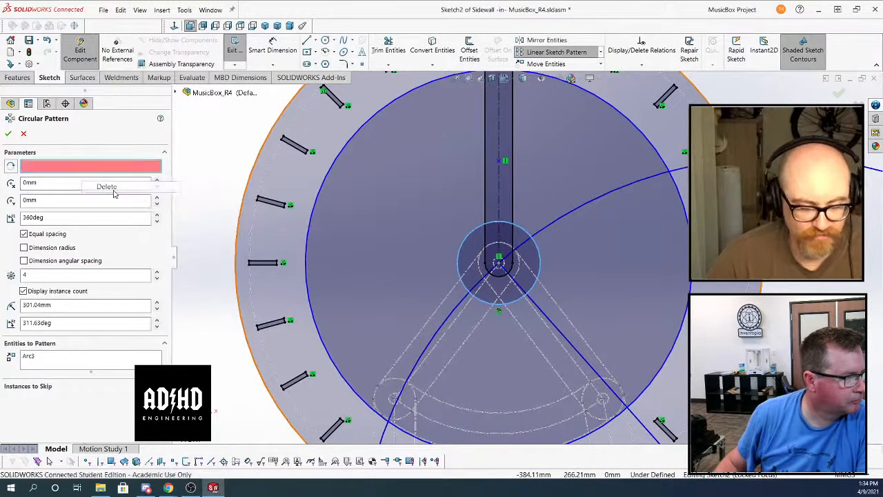
{"action": "left_click", "coordinate": [523, 235]}
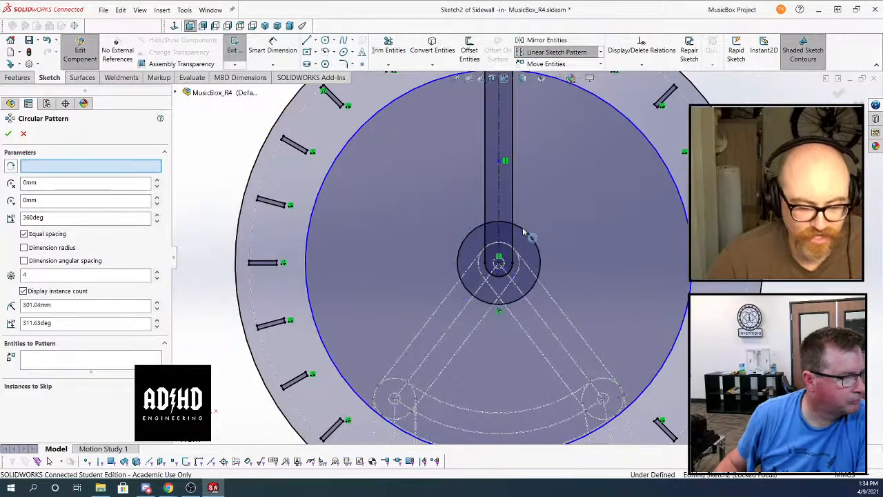
{"action": "left_click", "coordinate": [528, 236]}
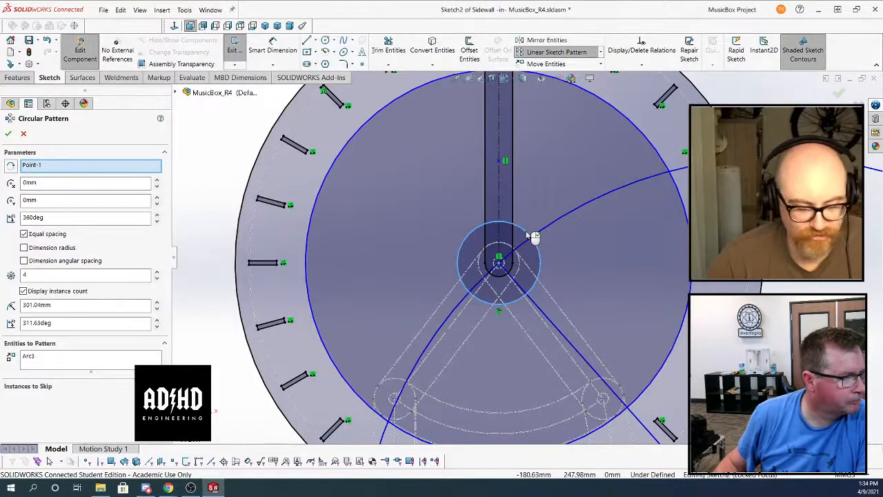
{"action": "scroll", "coordinate": [529, 241], "scroll_direction": "up", "scroll_amount": 5}
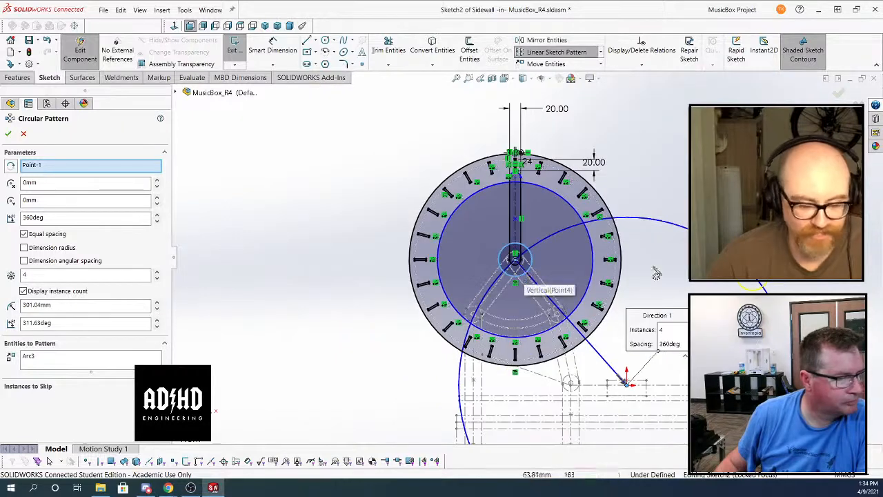
{"action": "left_click", "coordinate": [24, 133]}
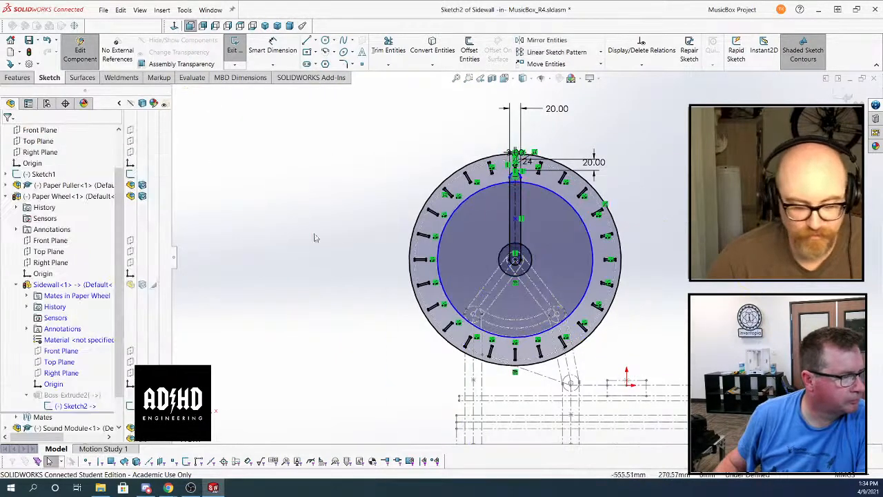
Start a circular sketch pattern with the vertical slot and its centre point at the hub preselected
{"action": "scroll", "coordinate": [473, 227], "scroll_direction": "down", "scroll_amount": 4}
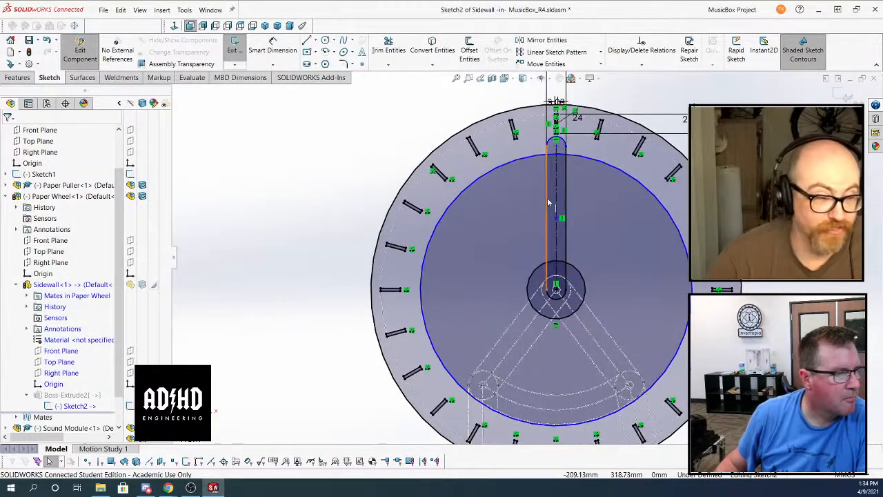
{"action": "left_click", "coordinate": [547, 197]}
{"action": "scroll", "coordinate": [582, 287], "scroll_direction": "down", "scroll_amount": 3}
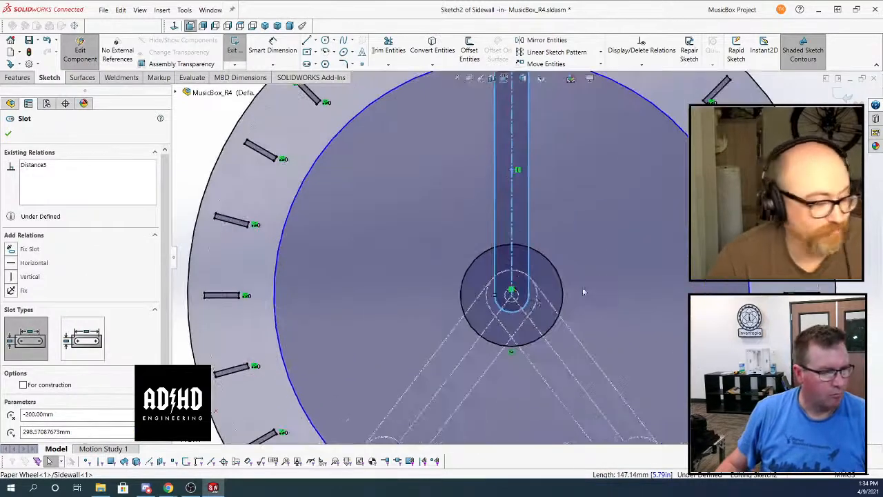
{"action": "left_click", "coordinate": [513, 297]}
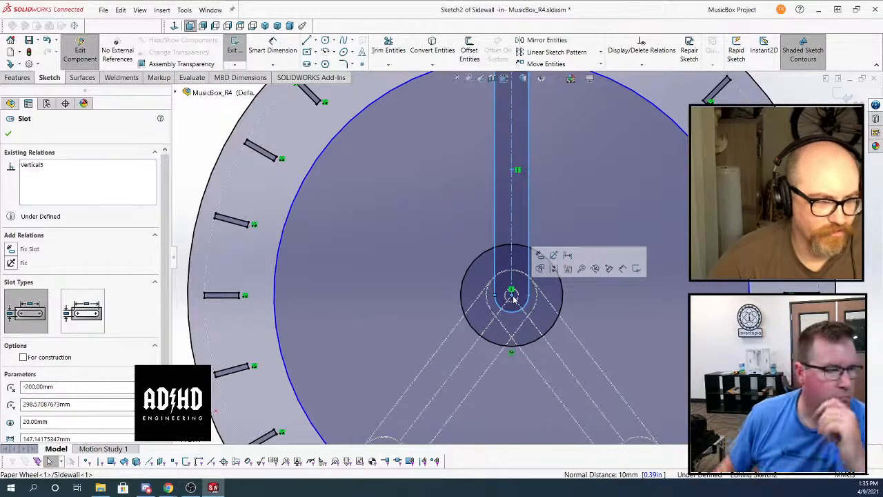
{"action": "left_click", "coordinate": [600, 52]}
{"action": "left_click", "coordinate": [585, 76]}
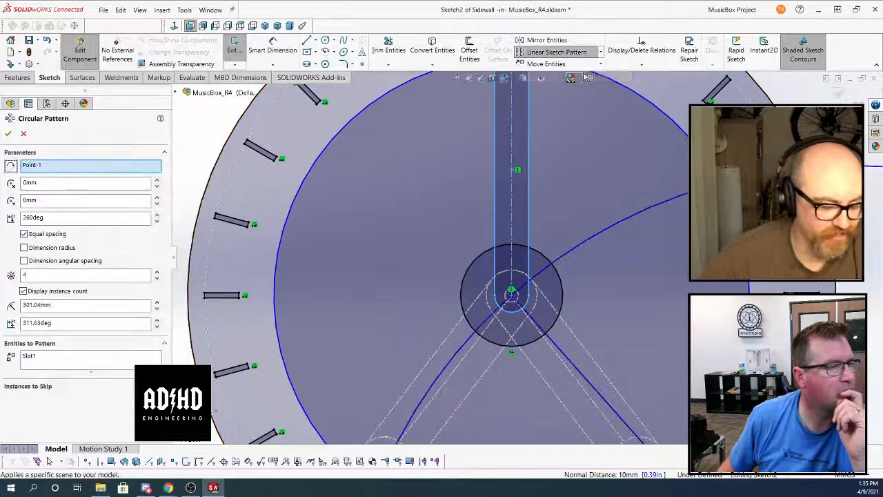
{"action": "scroll", "coordinate": [377, 181], "scroll_direction": "down", "scroll_amount": 4}
{"action": "scroll", "coordinate": [377, 181], "scroll_direction": "down", "scroll_amount": 2}
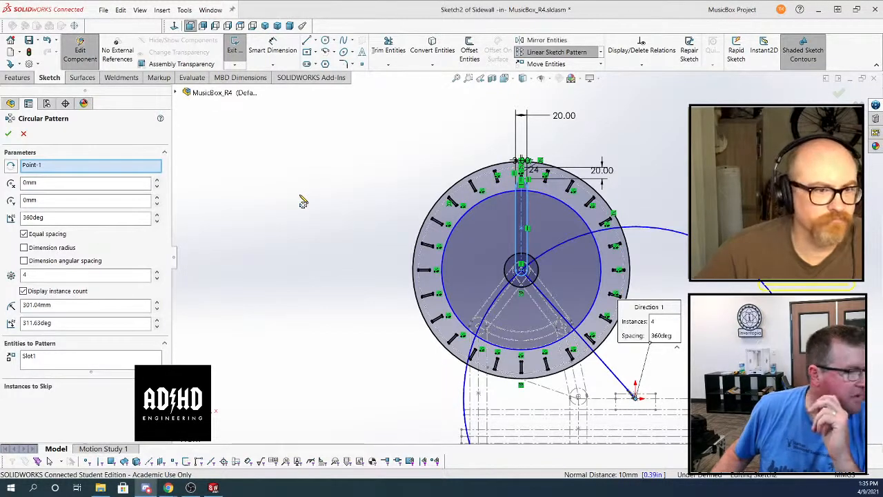
Try to clear the pattern's centre reference and assign the slot's hub-end centre point instead
{"action": "right_click", "coordinate": [88, 164]}
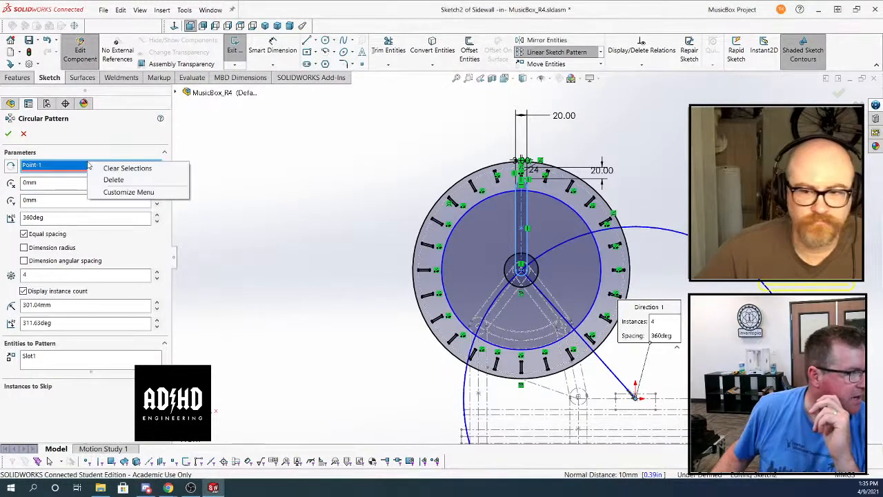
{"action": "left_click", "coordinate": [118, 180]}
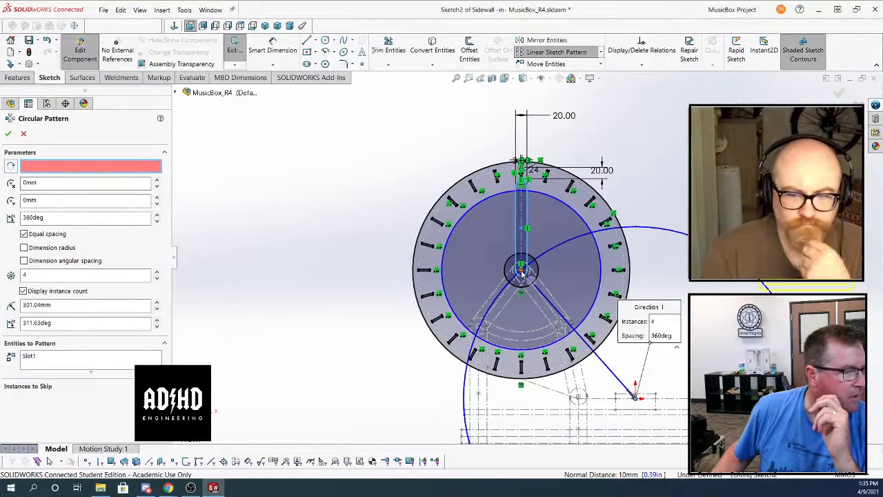
{"action": "scroll", "coordinate": [522, 273], "scroll_direction": "up", "scroll_amount": 4}
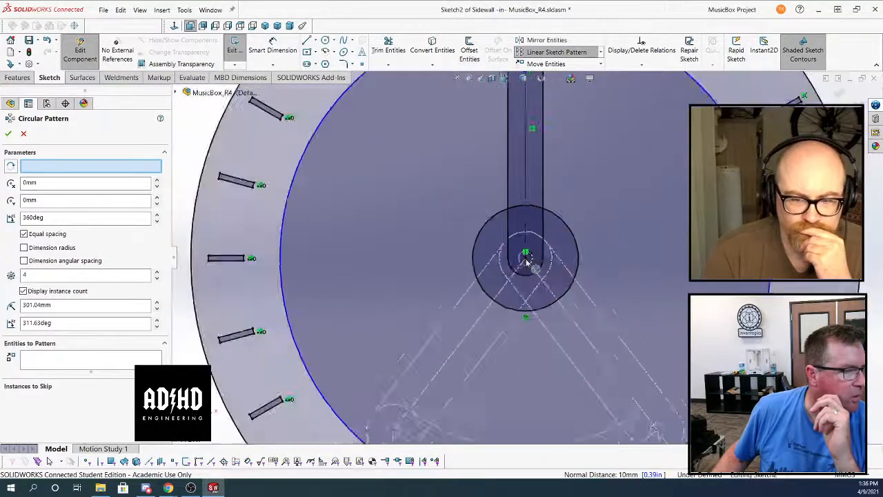
{"action": "scroll", "coordinate": [525, 261], "scroll_direction": "down", "scroll_amount": 4}
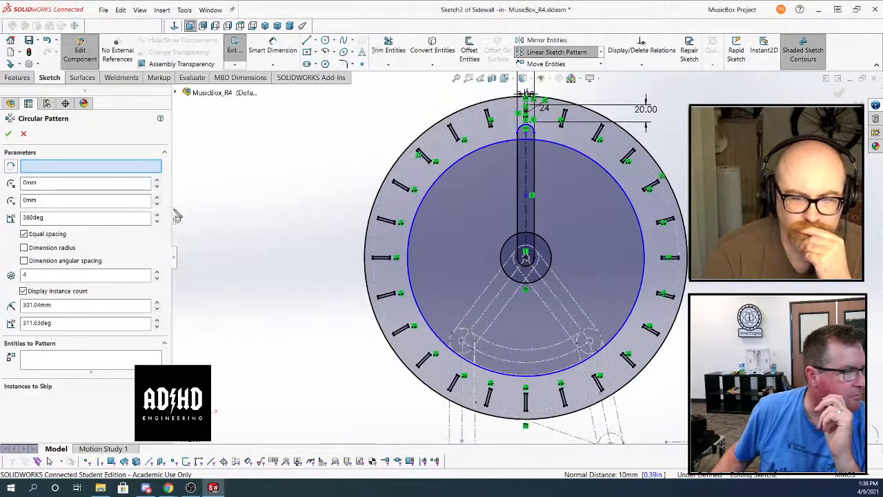
{"action": "left_click", "coordinate": [94, 168]}
{"action": "right_click", "coordinate": [94, 168]}
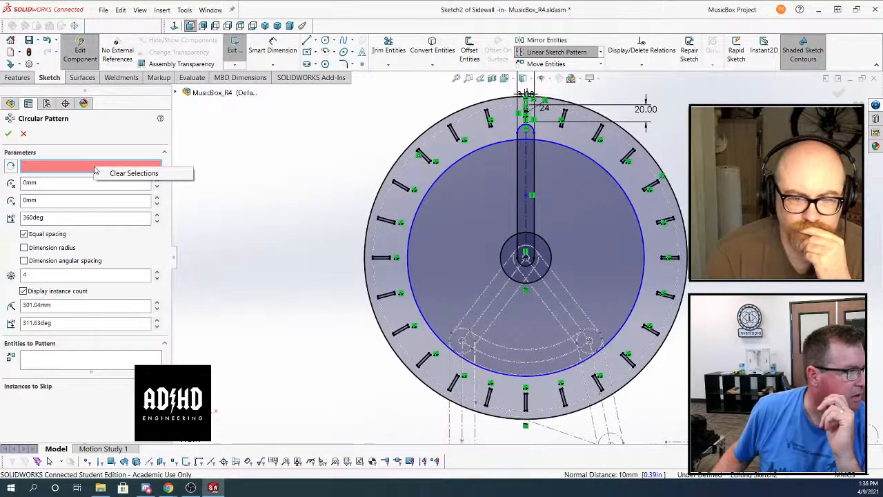
{"action": "left_click", "coordinate": [177, 175]}
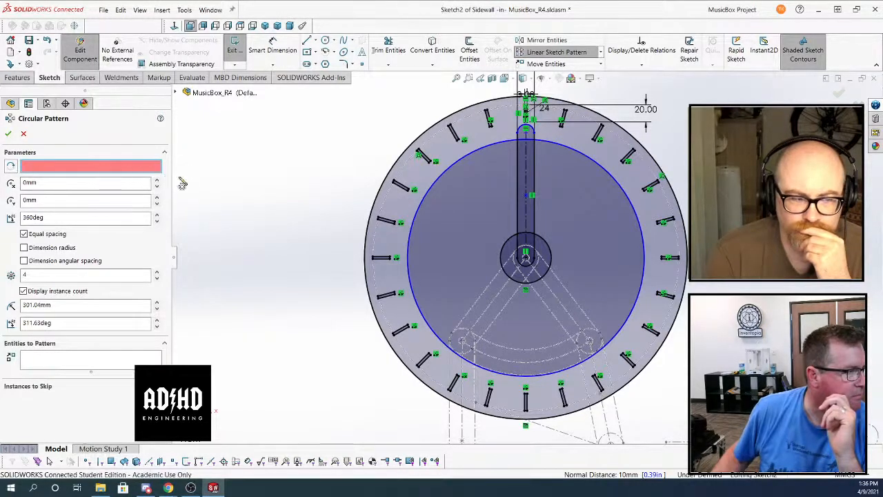
{"action": "left_click", "coordinate": [525, 258]}
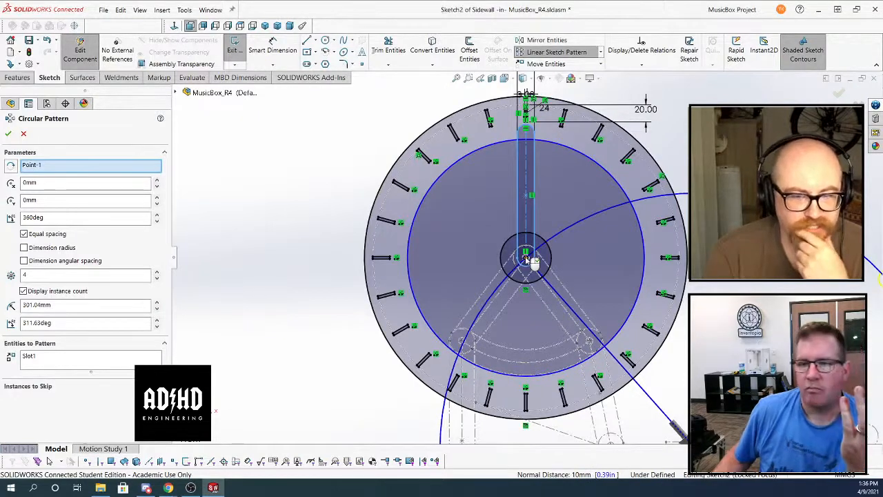
Remove the centre reference again and cancel the circular pattern of the slot
{"action": "right_click", "coordinate": [78, 166]}
{"action": "left_click", "coordinate": [102, 180]}
{"action": "left_click", "coordinate": [73, 358]}
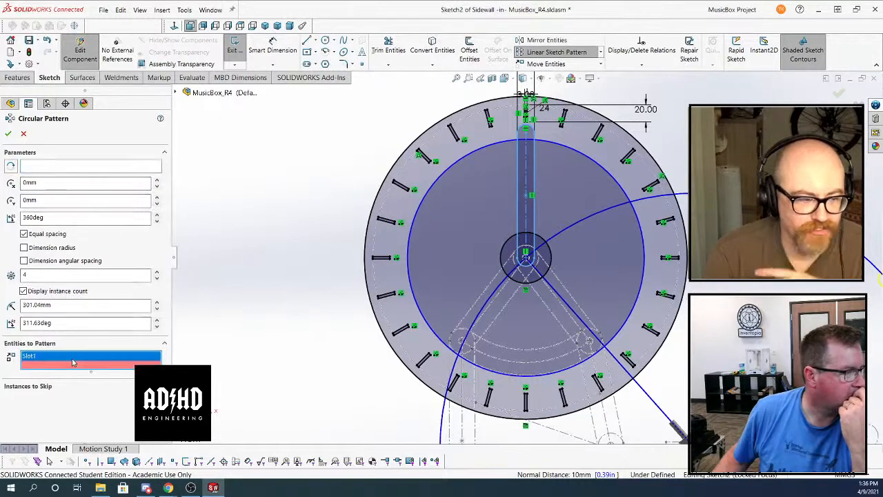
{"action": "left_click", "coordinate": [24, 134]}
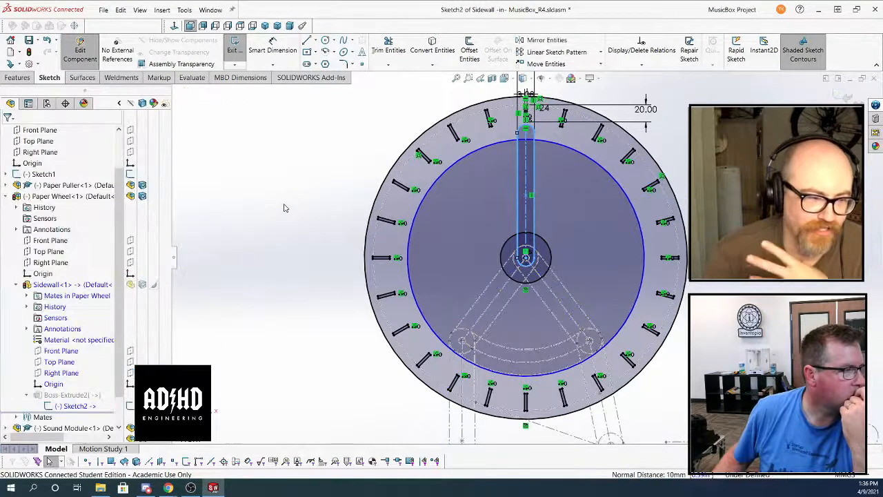
{"action": "key", "text": "Escape"}
Start a circular sketch pattern of the vertical slot in the Sidewall sketch
{"action": "left_click", "coordinate": [536, 169]}
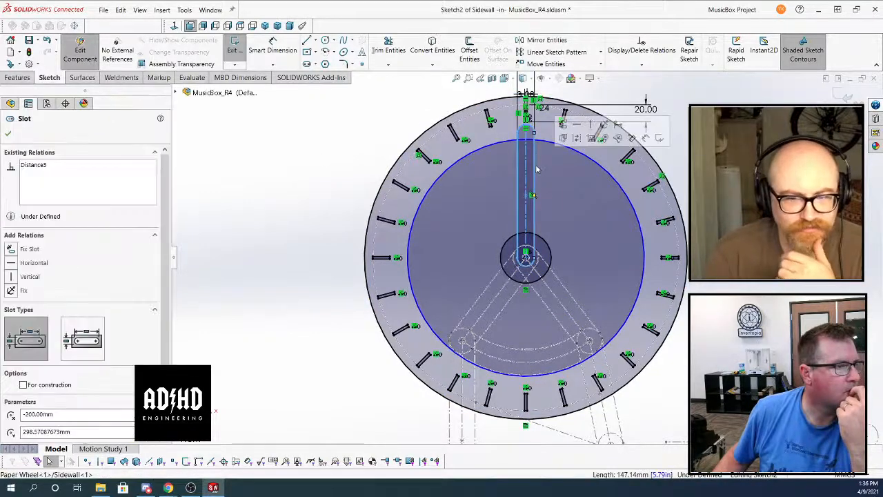
{"action": "left_click", "coordinate": [601, 51]}
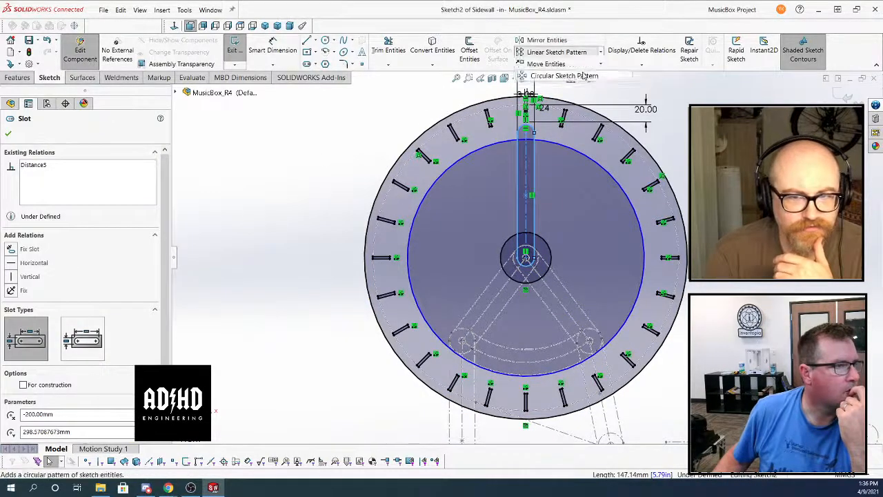
{"action": "left_click", "coordinate": [587, 76]}
{"action": "key", "text": "z"}
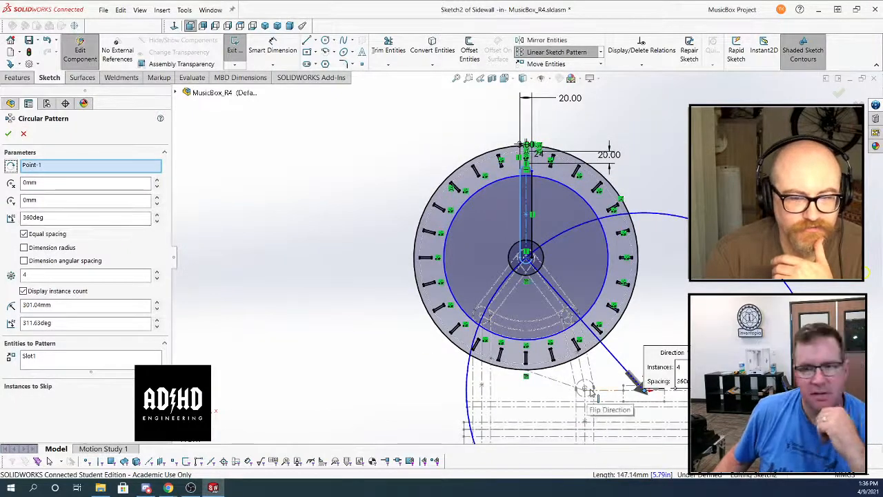
{"action": "key", "text": "z"}
{"action": "key", "text": "z"}
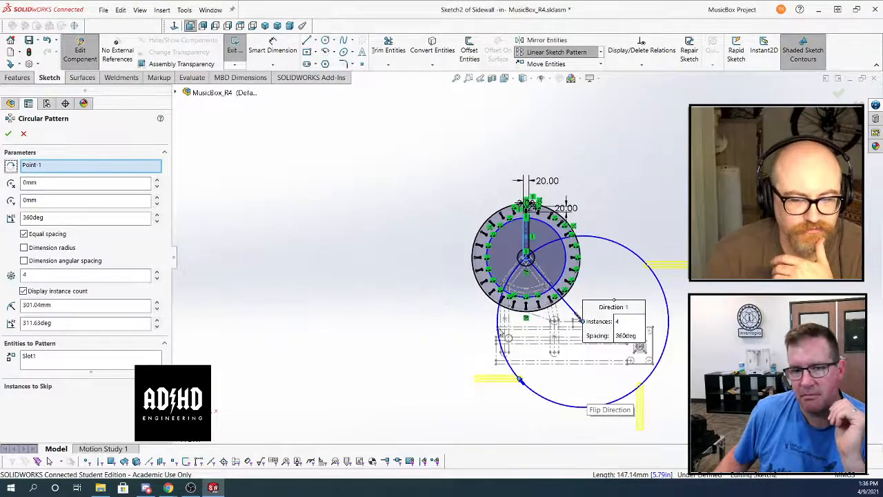
{"action": "scroll", "coordinate": [636, 306], "scroll_direction": "down", "scroll_amount": 1}
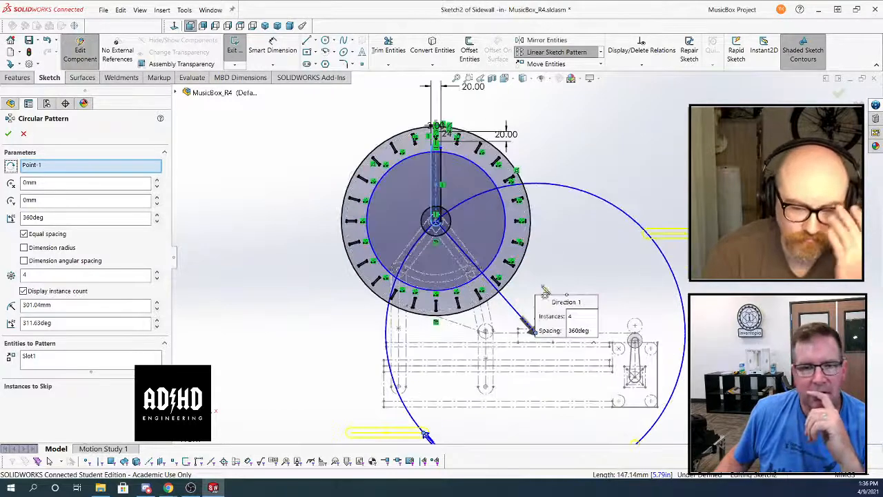
{"action": "scroll", "coordinate": [636, 307], "scroll_direction": "down", "scroll_amount": 2}
Try to replace the circular pattern's centre reference with the centre point at the wheel's hub
{"action": "right_click", "coordinate": [64, 170]}
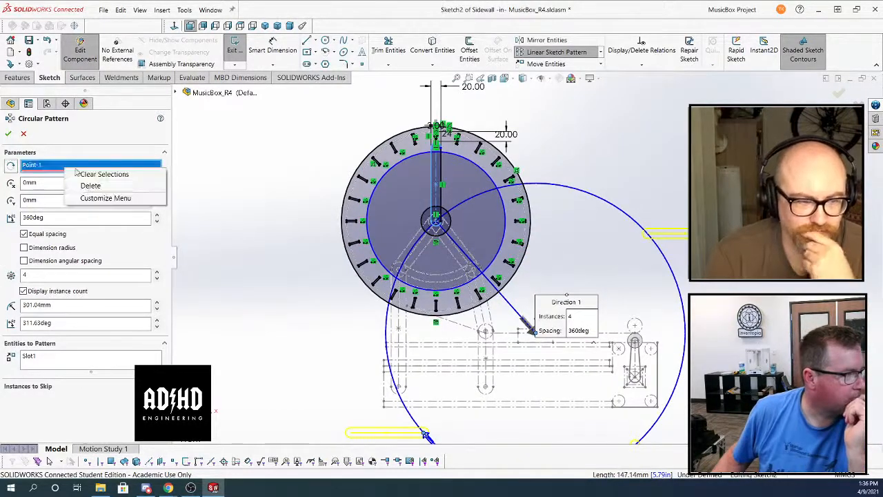
{"action": "left_click", "coordinate": [89, 182]}
{"action": "scroll", "coordinate": [373, 228], "scroll_direction": "down", "scroll_amount": 1}
{"action": "scroll", "coordinate": [514, 228], "scroll_direction": "down", "scroll_amount": 4}
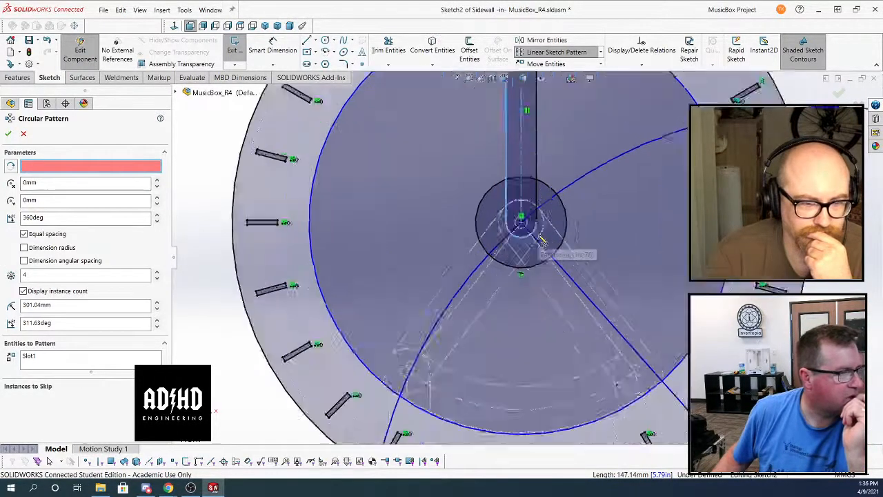
{"action": "left_click", "coordinate": [514, 222]}
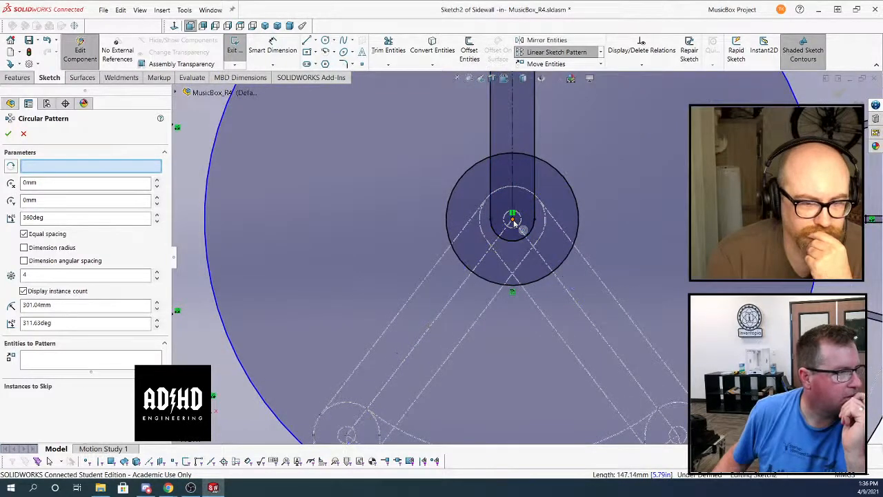
Try using the hub circle for the circular pattern's centre, and delete the assigned centre reference
{"action": "scroll", "coordinate": [514, 223], "scroll_direction": "up", "scroll_amount": 5}
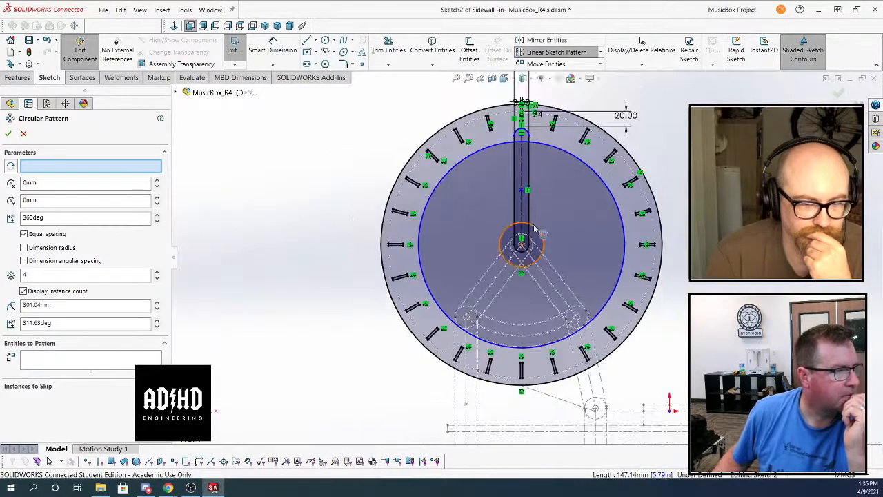
{"action": "left_click", "coordinate": [535, 229]}
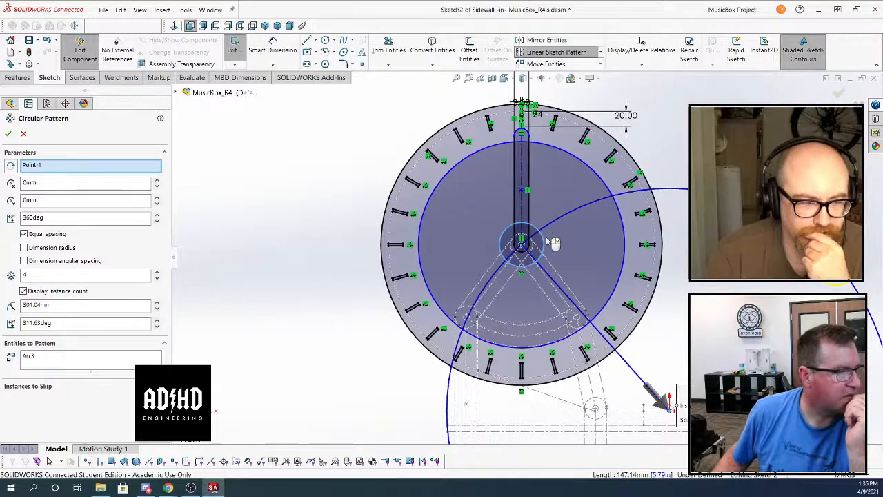
{"action": "right_click", "coordinate": [92, 166]}
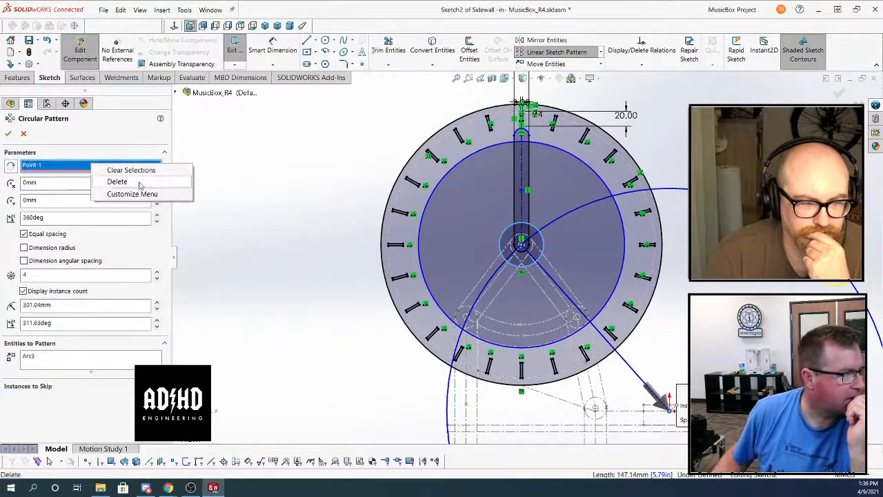
{"action": "left_click", "coordinate": [141, 185]}
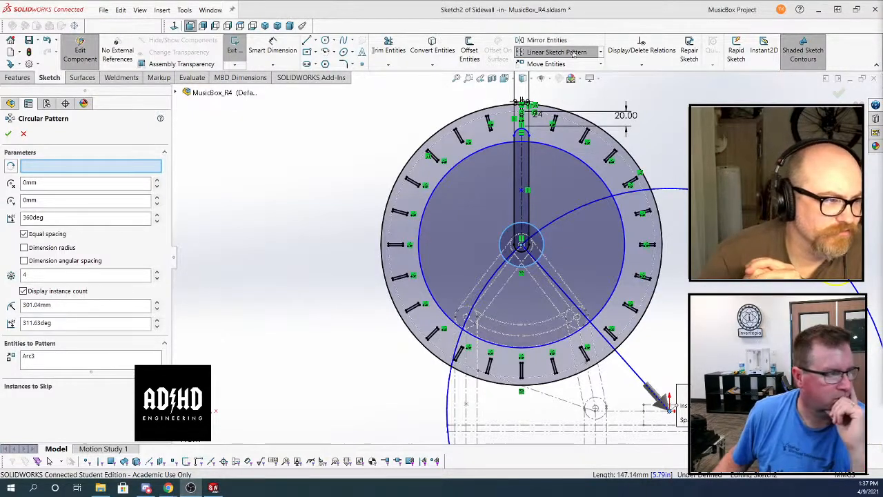
Try again to assign the slot's hub-end centre point as the pattern centre, and cancel the circular pattern
{"action": "left_click", "coordinate": [103, 169]}
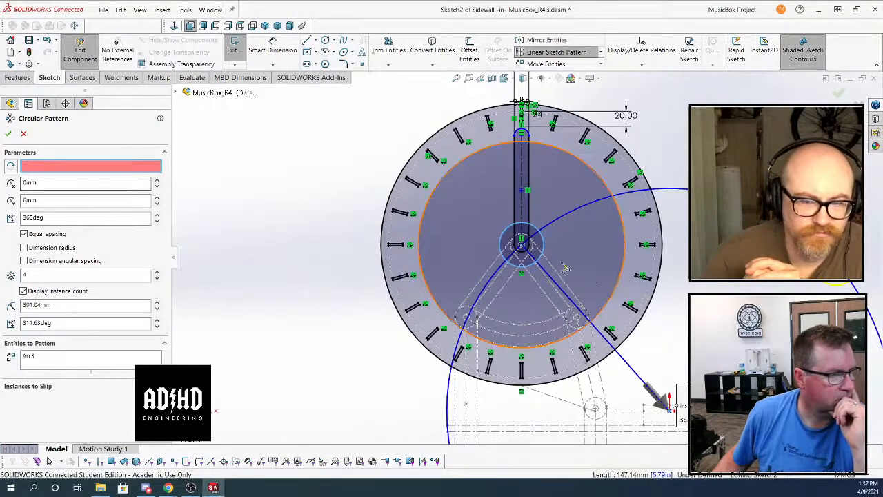
{"action": "left_click", "coordinate": [526, 248]}
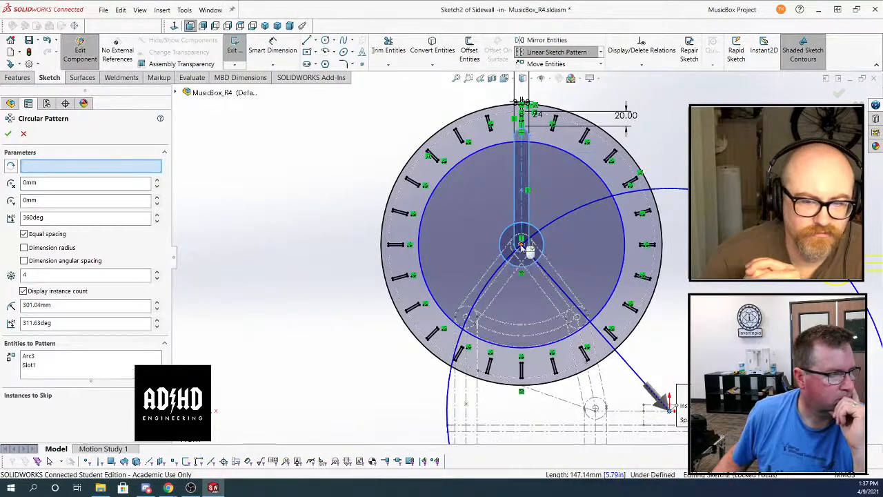
{"action": "left_click", "coordinate": [526, 249]}
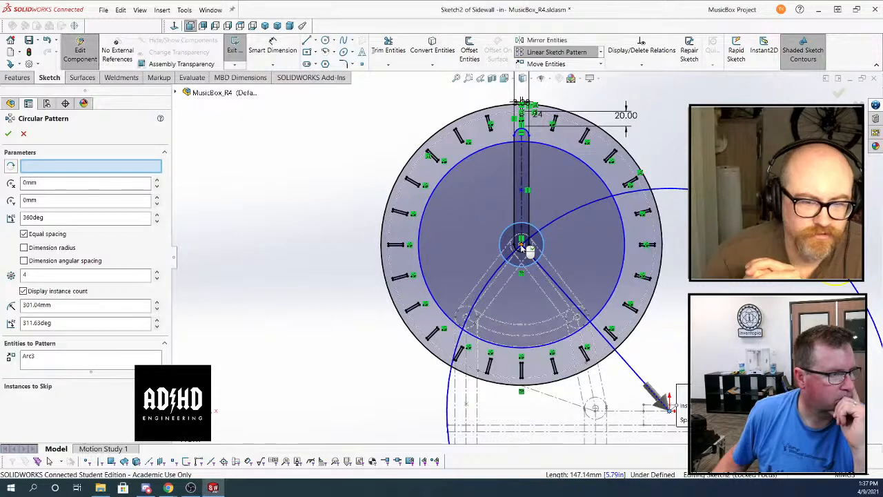
{"action": "left_click", "coordinate": [521, 245]}
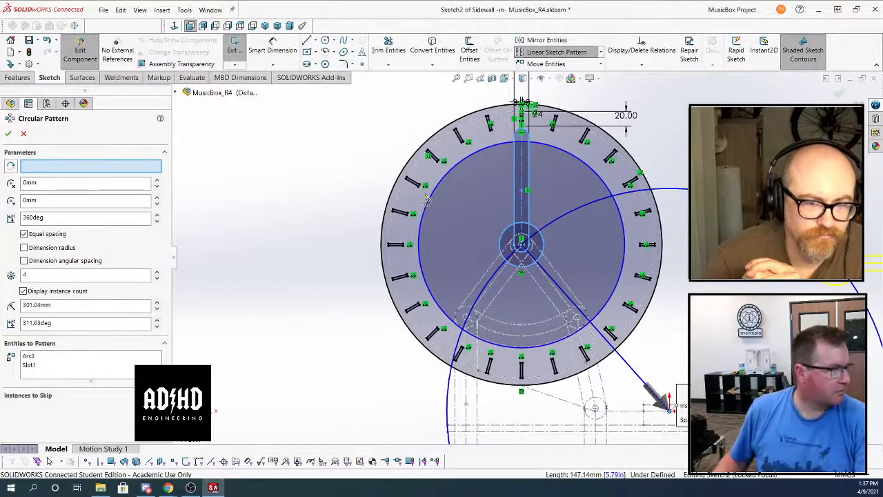
{"action": "key", "text": "Escape"}
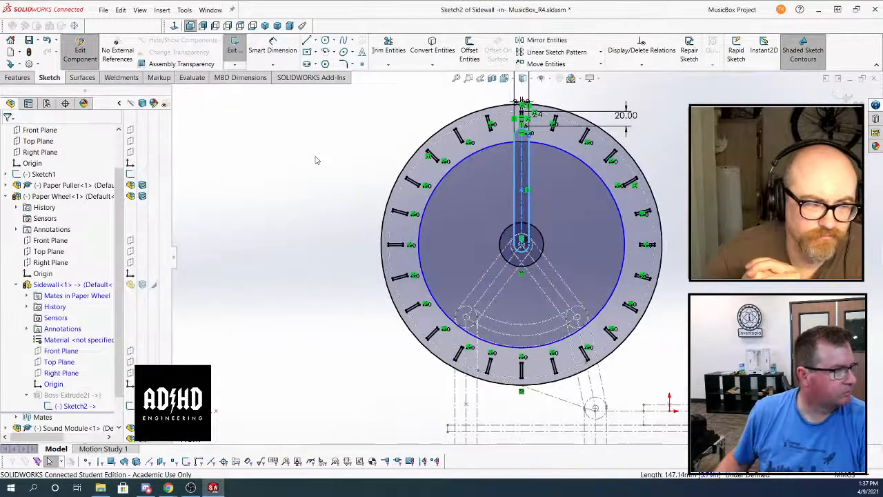
Undo the slot sketch and the earlier hub hole and rim slots, back to the plain solid sidewall disc
{"action": "key", "text": "ctrl+z"}
{"action": "key", "text": "ctrl+z"}
{"action": "key", "text": "ctrl+z"}
{"action": "key", "text": "ctrl+z"}
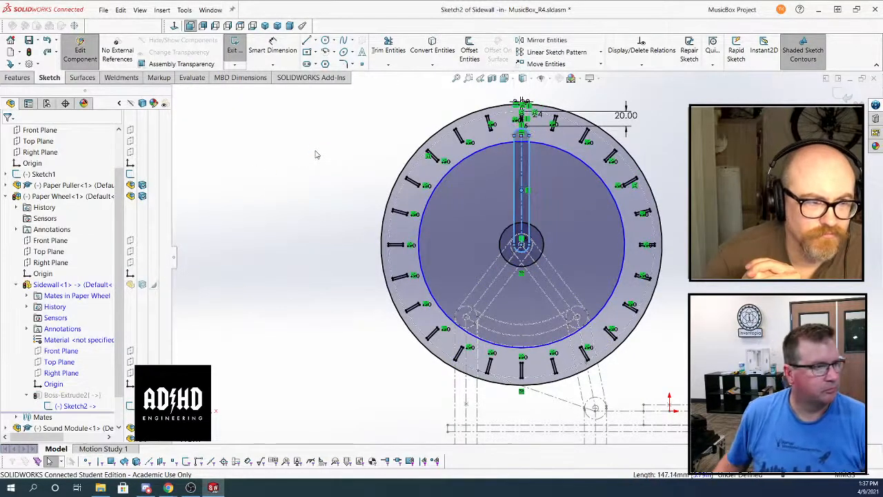
{"action": "key", "text": "ctrl+z"}
{"action": "key", "text": "ctrl+z"}
{"action": "key", "text": "ctrl+z"}
{"action": "key", "text": "ctrl+z"}
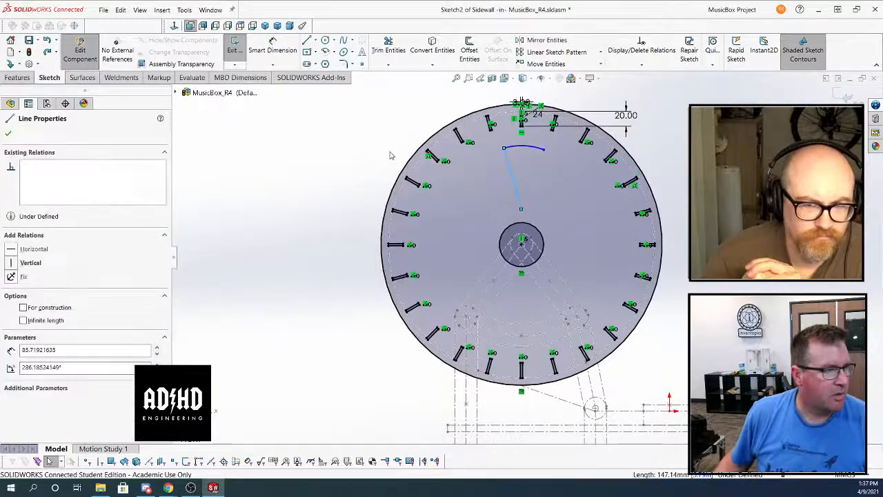
{"action": "key", "text": "ctrl+z"}
{"action": "key", "text": "ctrl+z"}
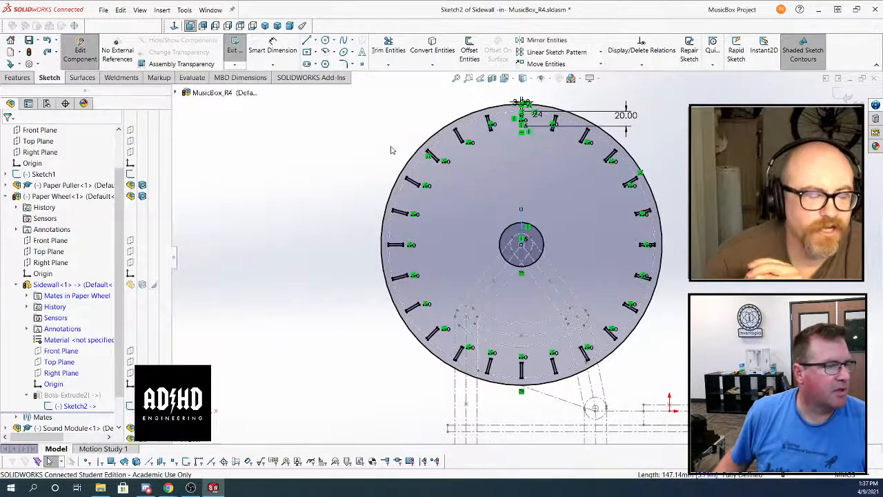
{"action": "key", "text": "ctrl+z"}
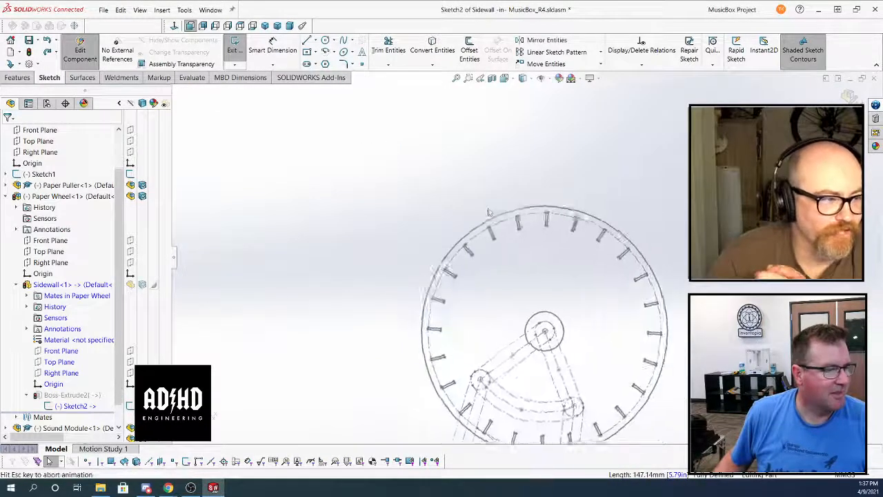
{"action": "key", "text": "ctrl+z"}
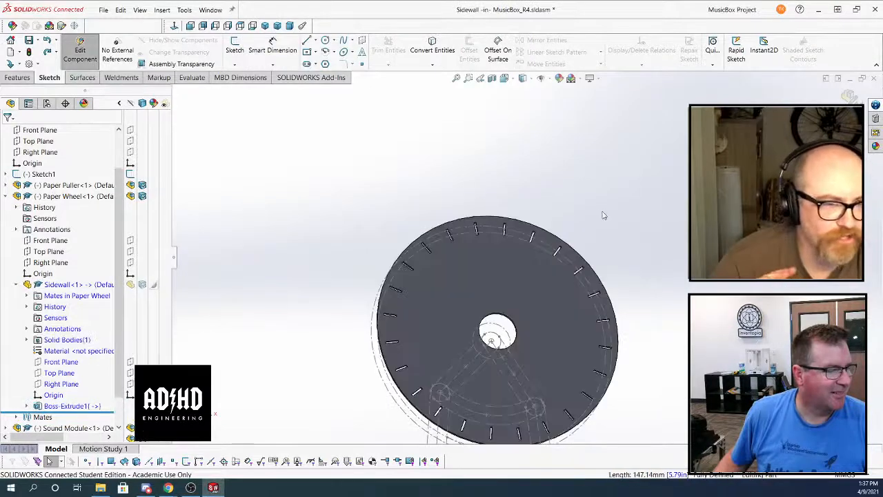
{"action": "key", "text": "ctrl+z"}
{"action": "key", "text": "ctrl+z"}
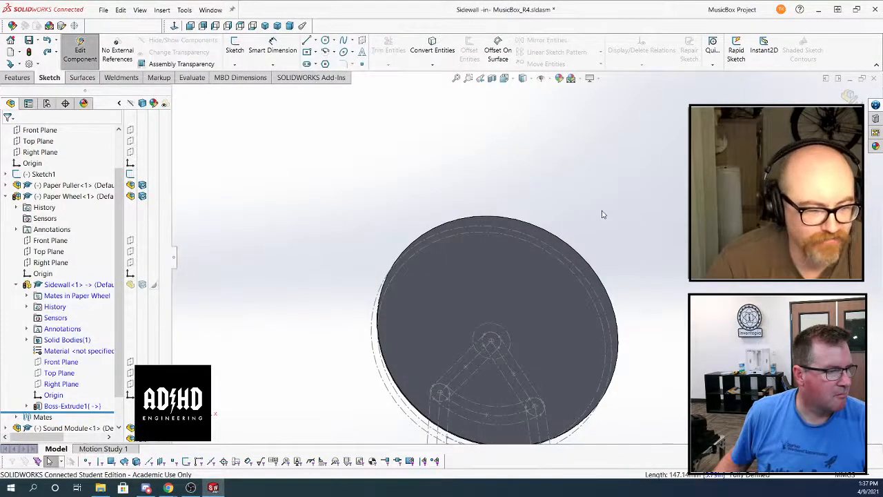
Start a new sketch on the flat face of the solid sidewall disc
{"action": "middle_click_drag", "start_coordinate": [602, 214], "coordinate": [535, 278]}
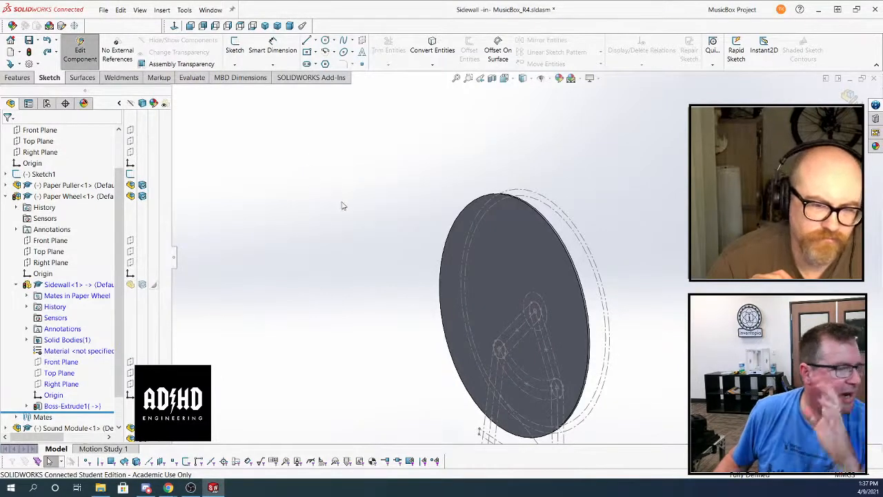
{"action": "left_click", "coordinate": [234, 65]}
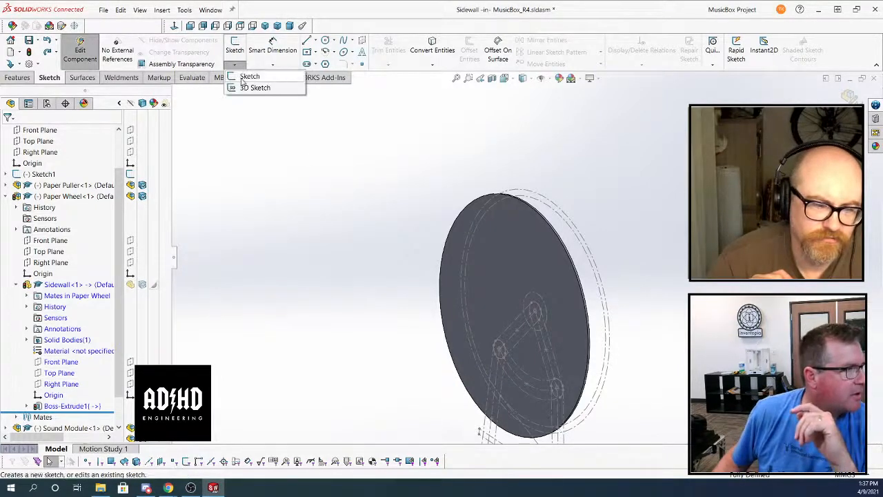
{"action": "left_click", "coordinate": [243, 82]}
{"action": "left_click", "coordinate": [495, 259]}
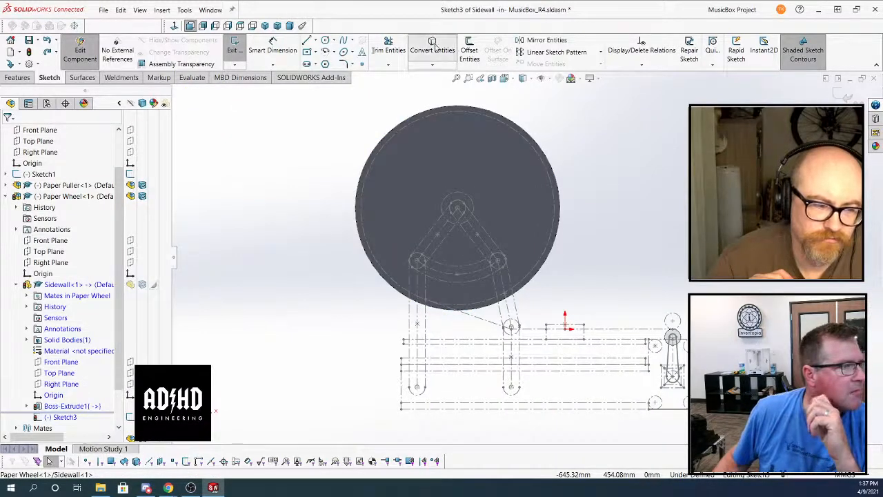
Try to convert the sidewall disc's face into sketch entities, and leave the command
{"action": "left_click", "coordinate": [432, 47]}
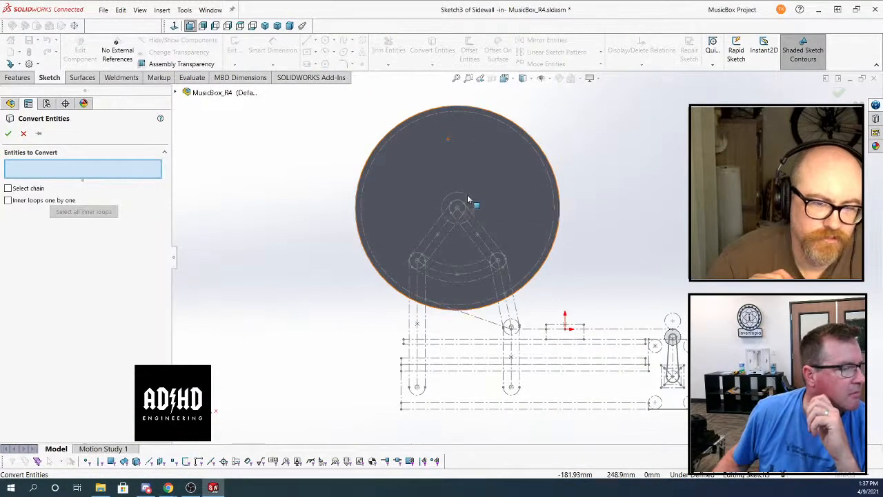
{"action": "right_click", "coordinate": [467, 199]}
{"action": "left_click", "coordinate": [439, 200]}
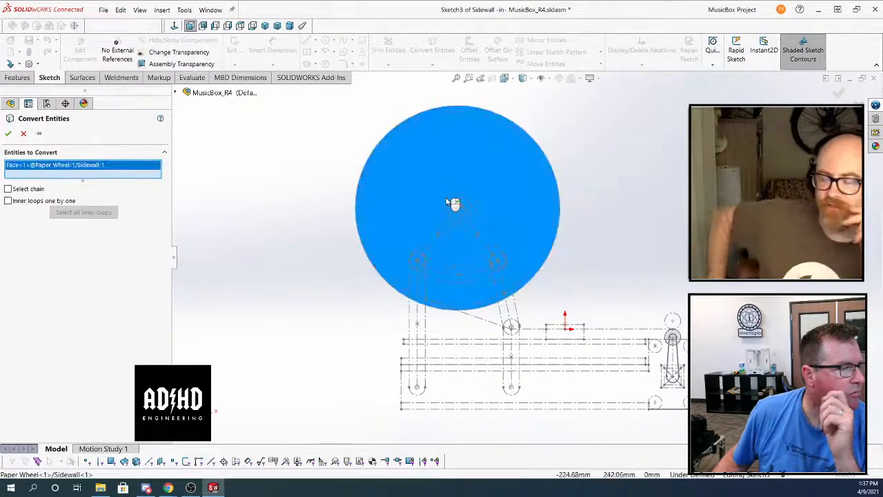
{"action": "left_click", "coordinate": [448, 198]}
{"action": "middle_click_drag", "start_coordinate": [576, 141], "coordinate": [459, 200]}
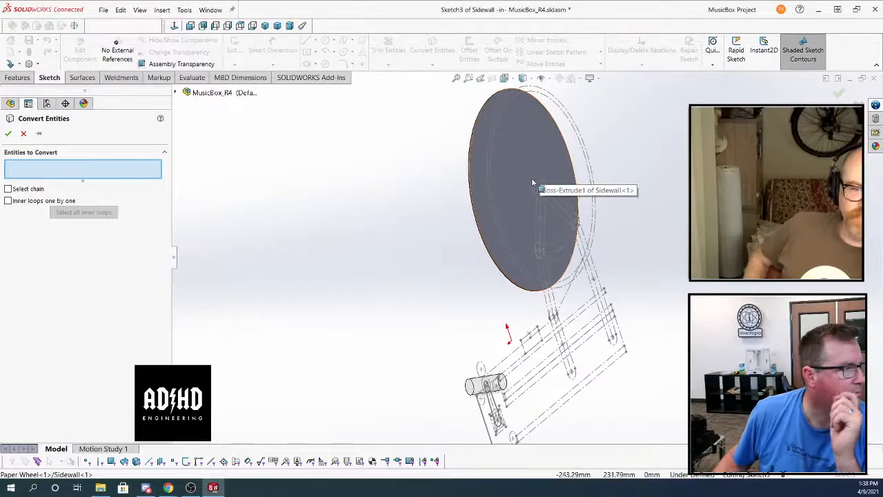
{"action": "scroll", "coordinate": [536, 186], "scroll_direction": "down", "scroll_amount": 3}
{"action": "left_click", "coordinate": [536, 200]}
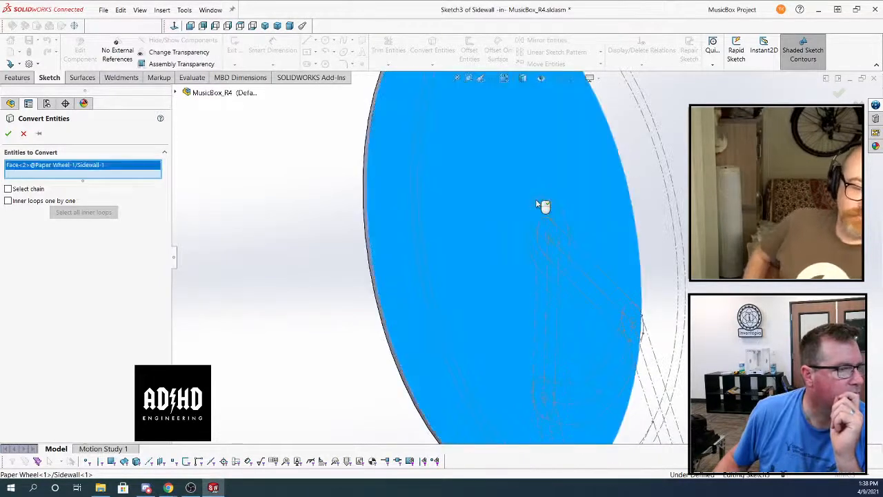
{"action": "left_click", "coordinate": [536, 199]}
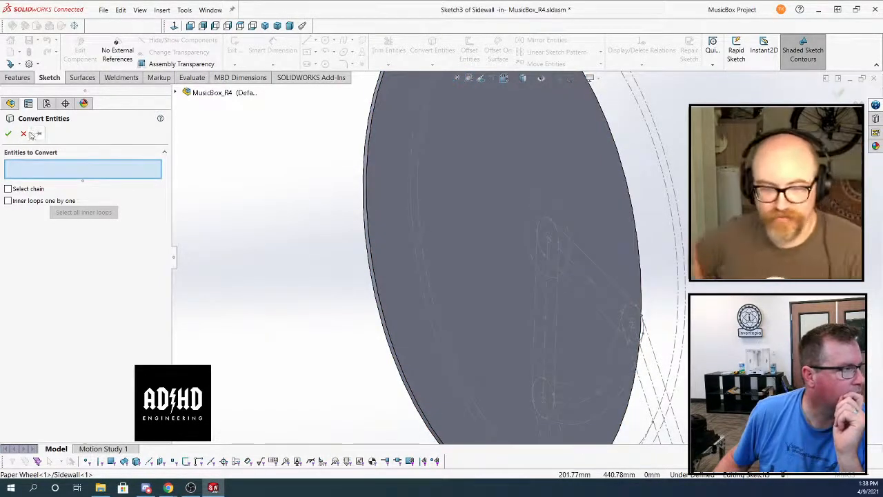
{"action": "key", "text": "Escape"}
{"action": "middle_click_drag", "start_coordinate": [241, 194], "coordinate": [559, 207]}
{"action": "scroll", "coordinate": [607, 217], "scroll_direction": "up", "scroll_amount": 4}
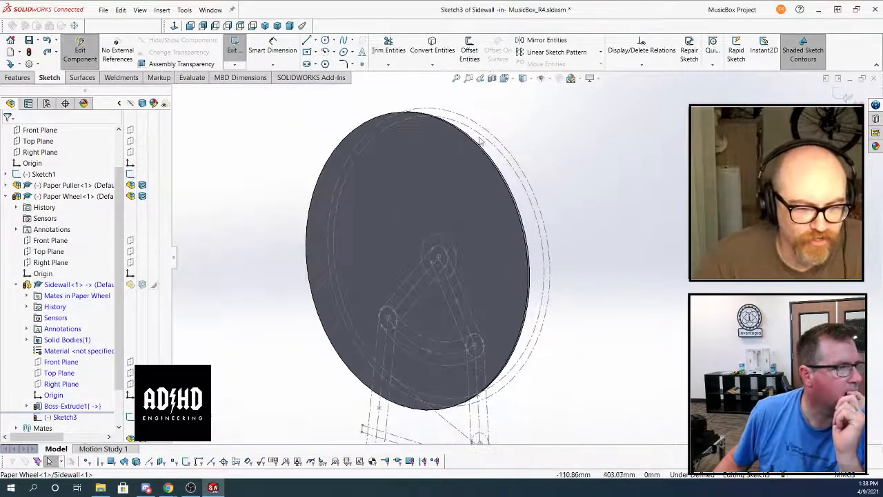
{"action": "left_click", "coordinate": [417, 54]}
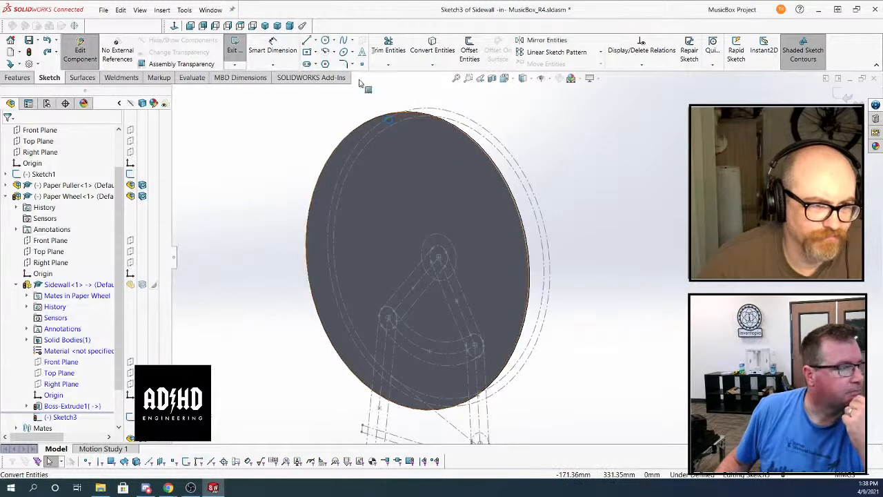
Sketch a circle with a radius of about 73 mm on the sidewall disc's face, above its centre
{"action": "left_click", "coordinate": [325, 40]}
{"action": "left_click", "coordinate": [412, 205]}
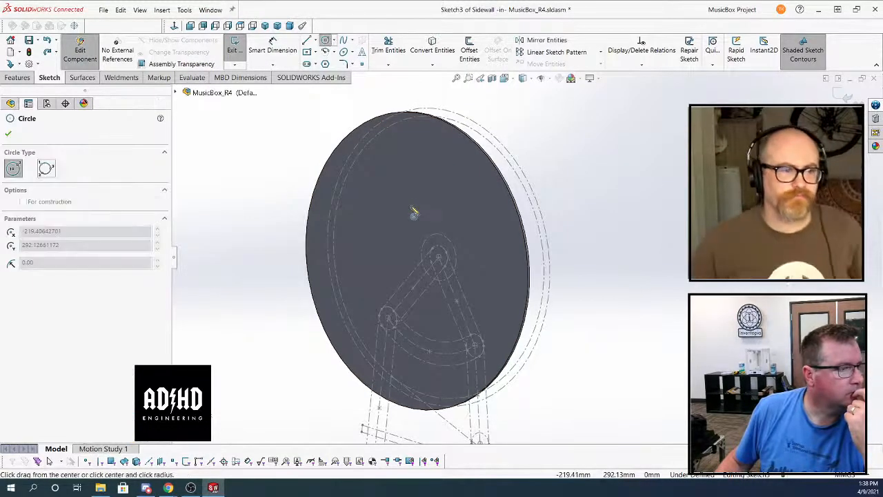
{"action": "left_click", "coordinate": [453, 216]}
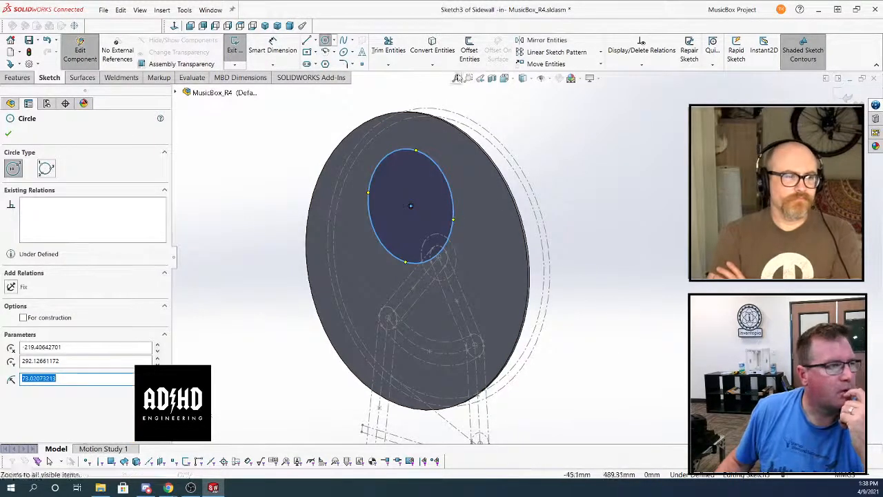
View the sidewall disc's face straight on and move the sketched circle's centre onto the wheel's centre point
{"action": "key", "text": "BackSpace"}
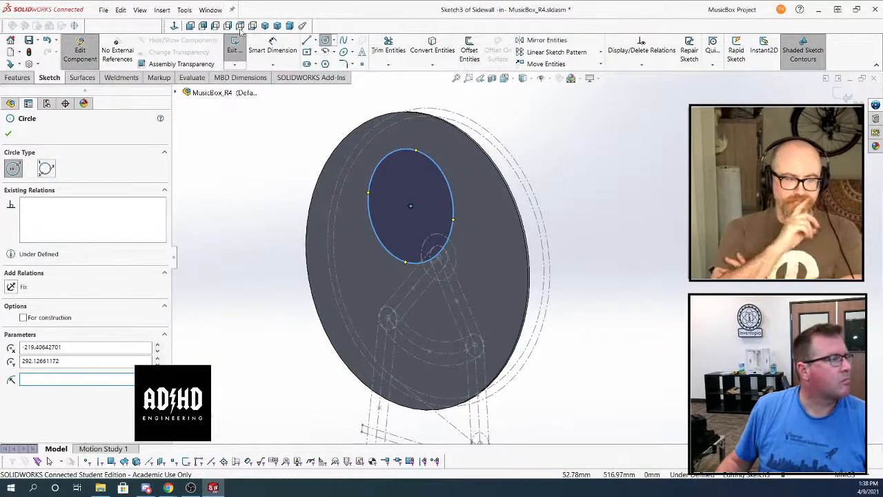
{"action": "left_click", "coordinate": [176, 26]}
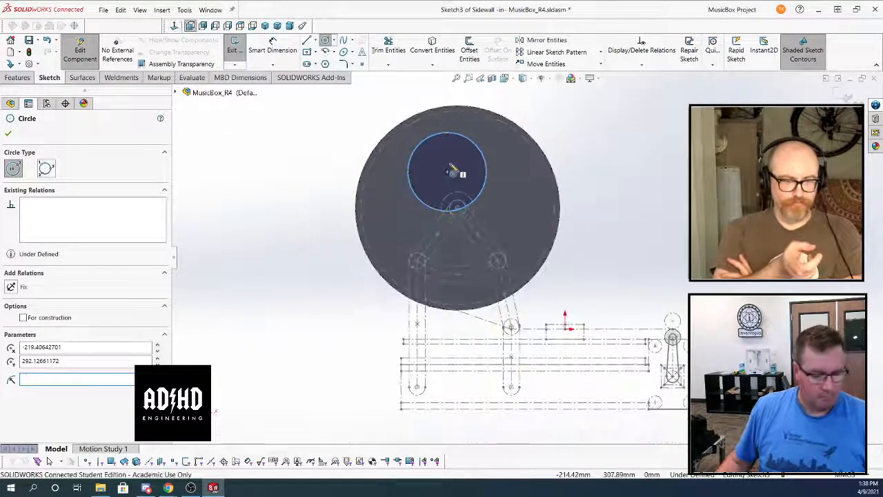
{"action": "key", "text": "Escape"}
{"action": "left_click_drag", "start_coordinate": [446, 172], "coordinate": [457, 211]}
{"action": "left_click", "coordinate": [292, 153]}
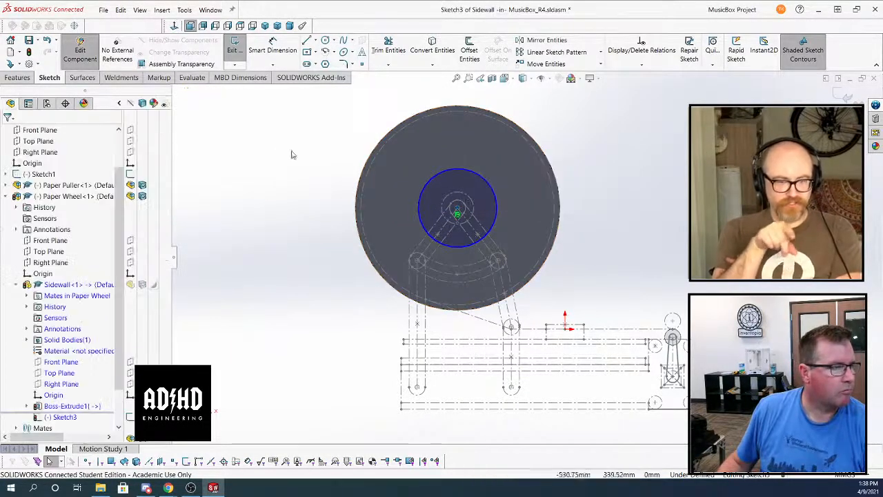
{"action": "scroll", "coordinate": [462, 190], "scroll_direction": "down", "scroll_amount": 2}
{"action": "scroll", "coordinate": [462, 194], "scroll_direction": "down", "scroll_amount": 1}
{"action": "right_click", "coordinate": [476, 209]}
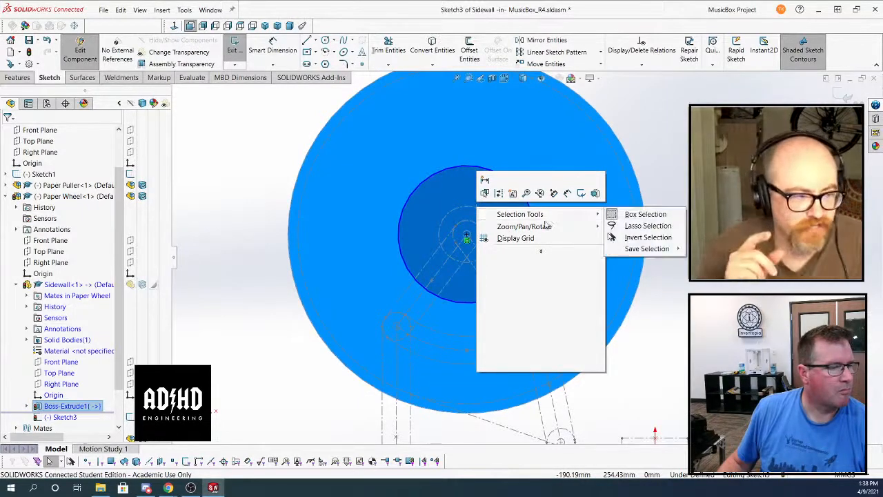
{"action": "left_click", "coordinate": [541, 250]}
{"action": "mouse_move", "coordinate": [543, 256]}
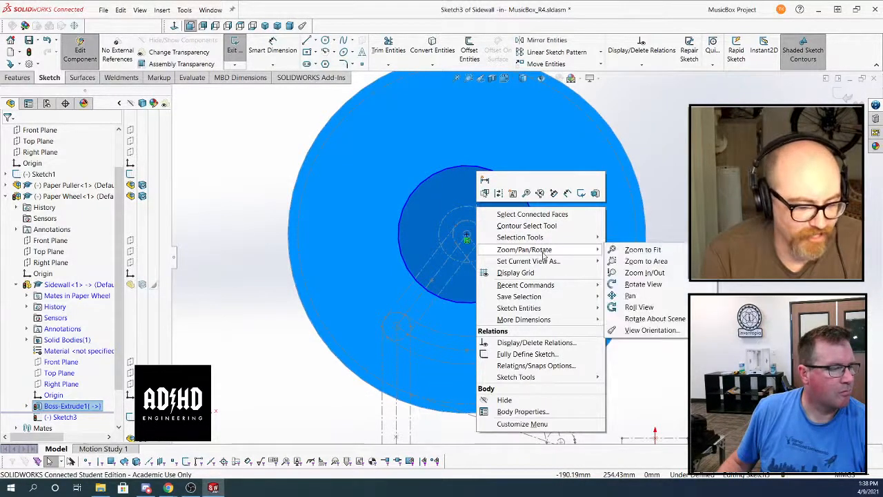
{"action": "left_click", "coordinate": [257, 285]}
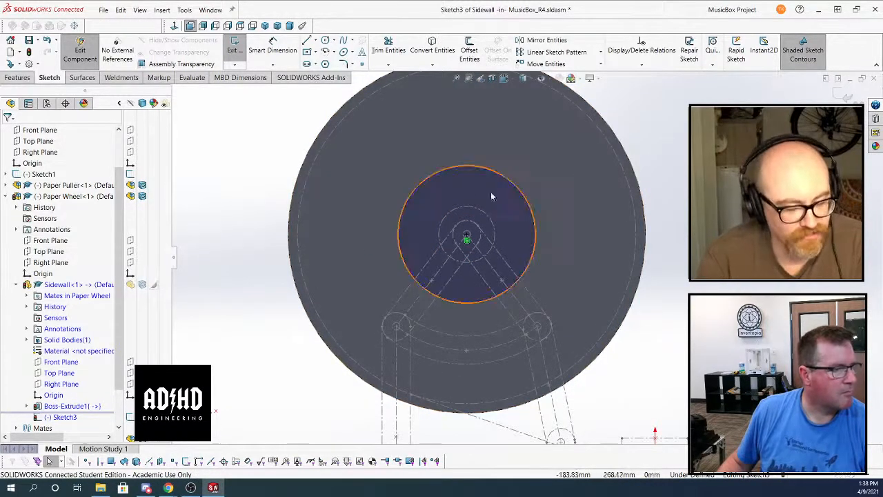
Dimension the circle at the wheel's centre to a diameter of 60 mm
{"action": "left_click", "coordinate": [269, 58]}
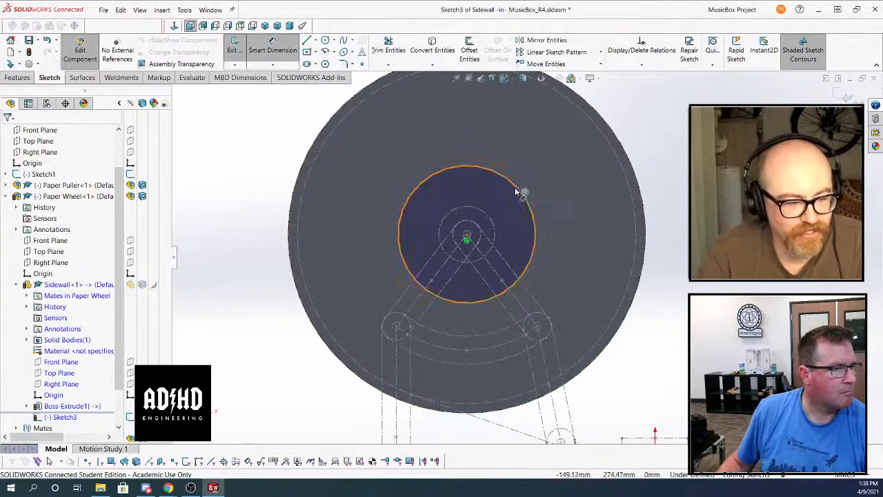
{"action": "left_click", "coordinate": [523, 193]}
{"action": "left_click", "coordinate": [666, 134]}
{"action": "type", "text": "60"}
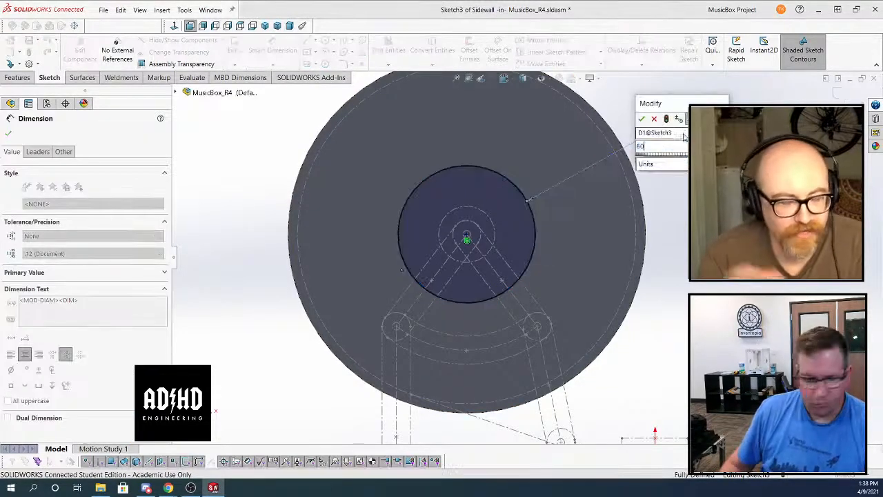
{"action": "key", "text": "Return"}
Sketch a vertical slot about 146 mm long and 34 mm wide up from the wheel's centre, and a concentric circle of about 147 mm radius
{"action": "scroll", "coordinate": [395, 214], "scroll_direction": "up", "scroll_amount": 1}
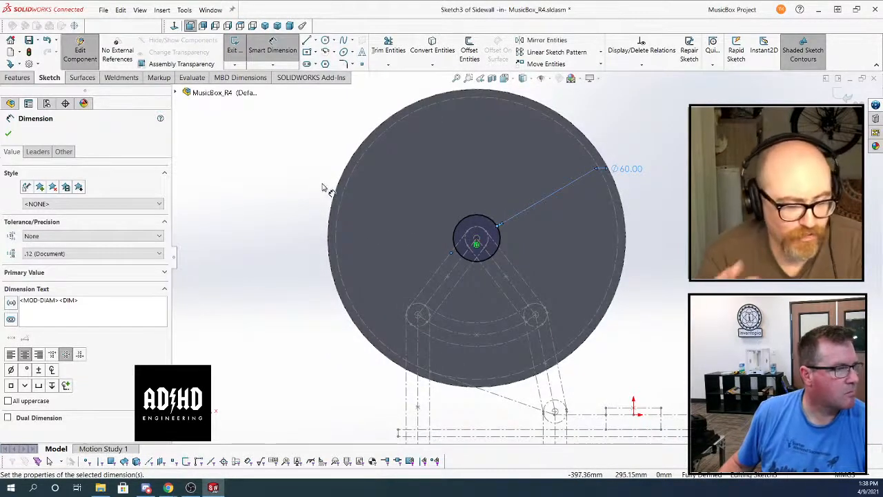
{"action": "left_click", "coordinate": [312, 65]}
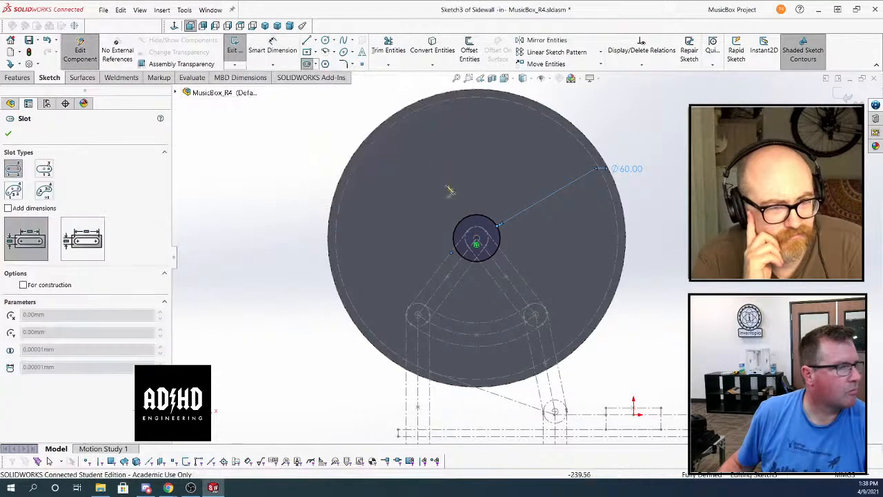
{"action": "left_click", "coordinate": [476, 242]}
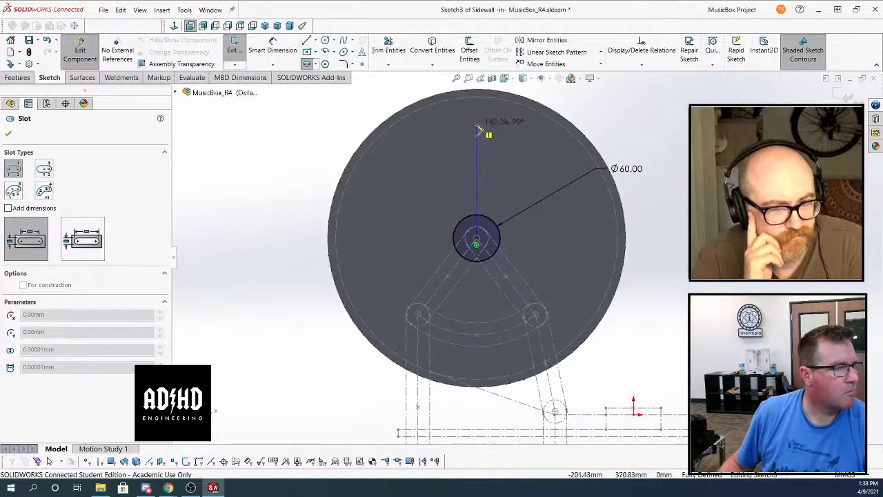
{"action": "left_click", "coordinate": [482, 129]}
{"action": "left_click", "coordinate": [462, 153]}
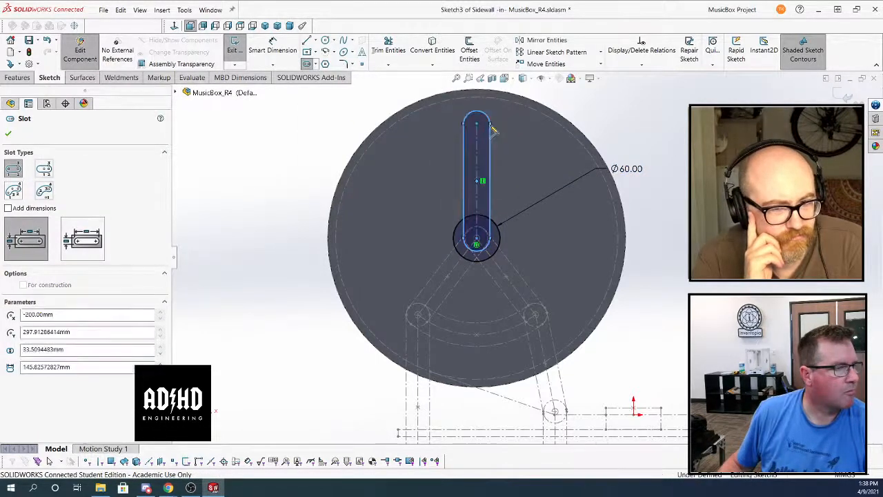
{"action": "left_click", "coordinate": [325, 40]}
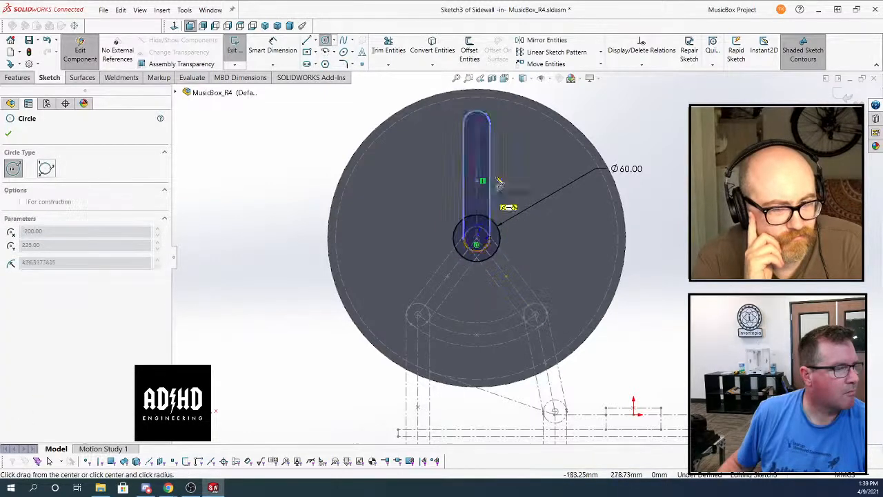
{"action": "left_click", "coordinate": [490, 125]}
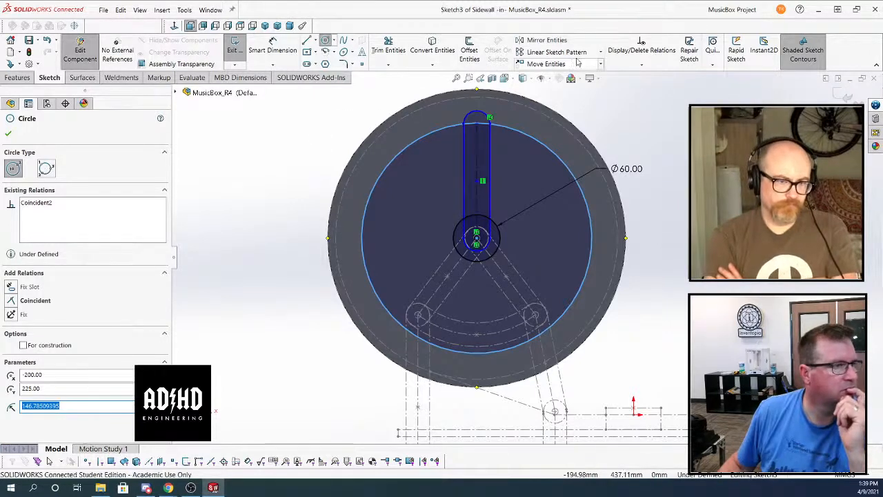
Try to set up a circular sketch pattern about the wheel's centre, and leave the command
{"action": "left_click", "coordinate": [601, 54]}
{"action": "left_click", "coordinate": [577, 74]}
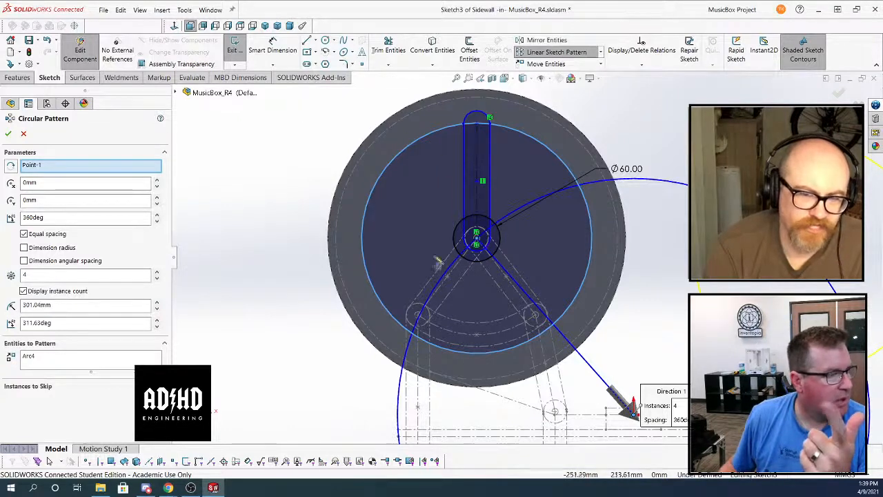
{"action": "left_click", "coordinate": [478, 242]}
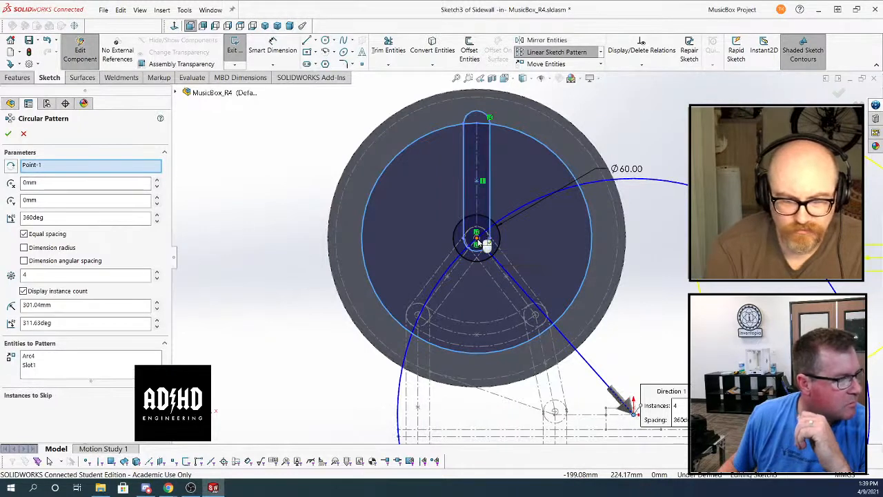
{"action": "left_click", "coordinate": [485, 244]}
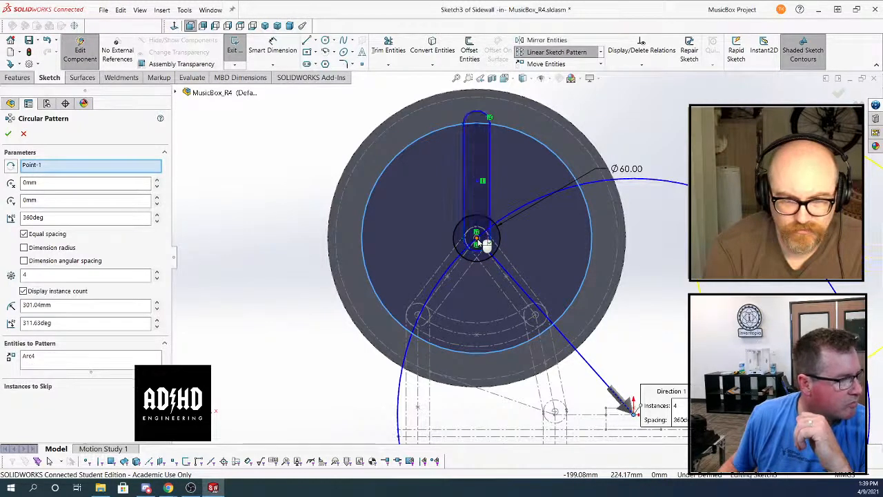
{"action": "left_click", "coordinate": [90, 167]}
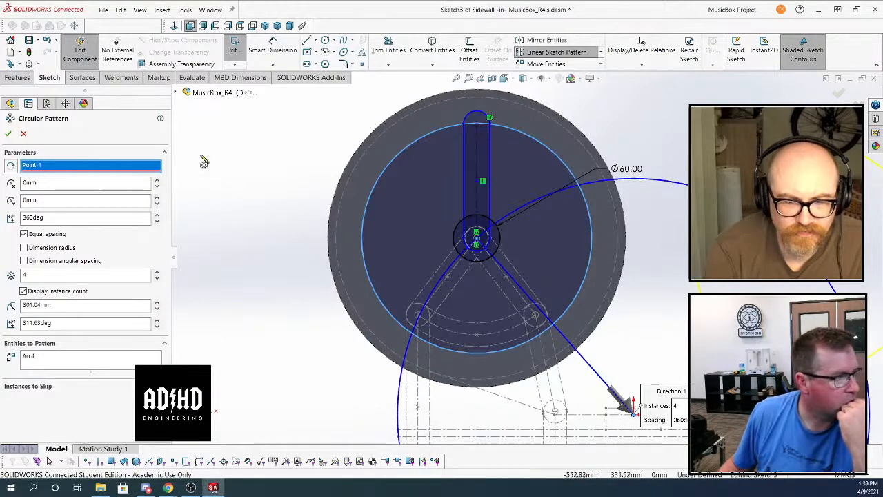
{"action": "left_click", "coordinate": [23, 134]}
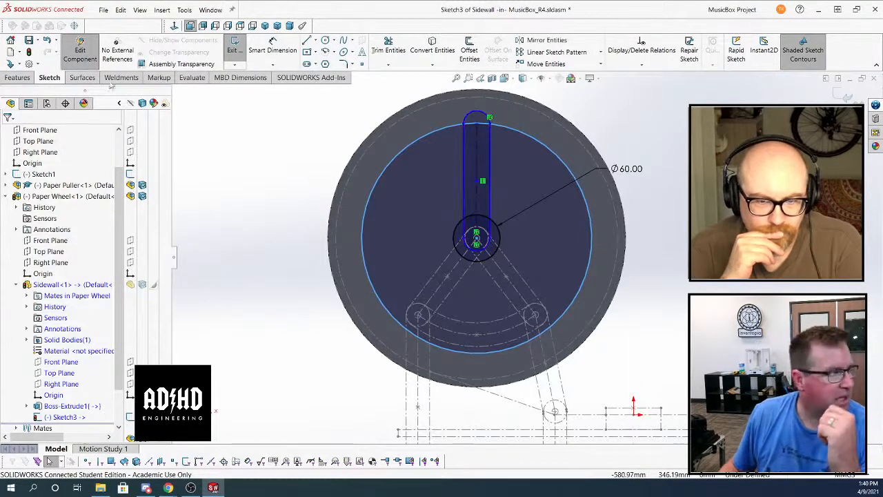
{"action": "left_click", "coordinate": [316, 41]}
{"action": "left_click", "coordinate": [324, 53]}
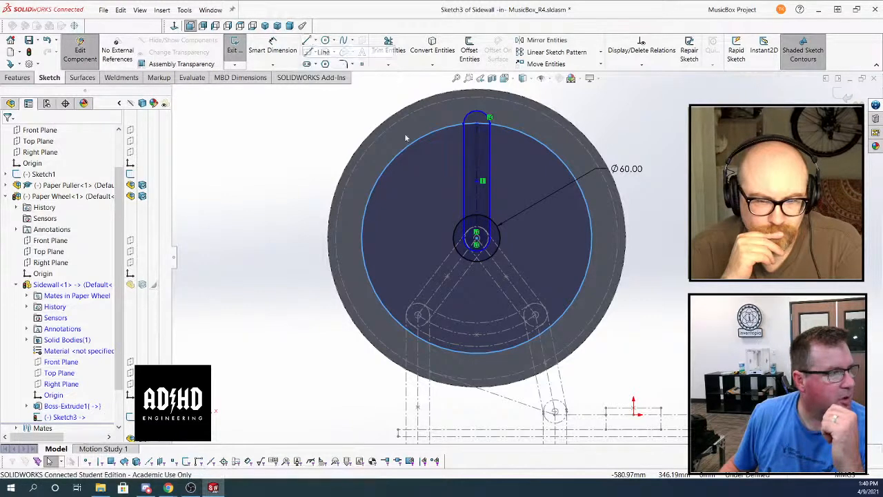
{"action": "left_click", "coordinate": [476, 238]}
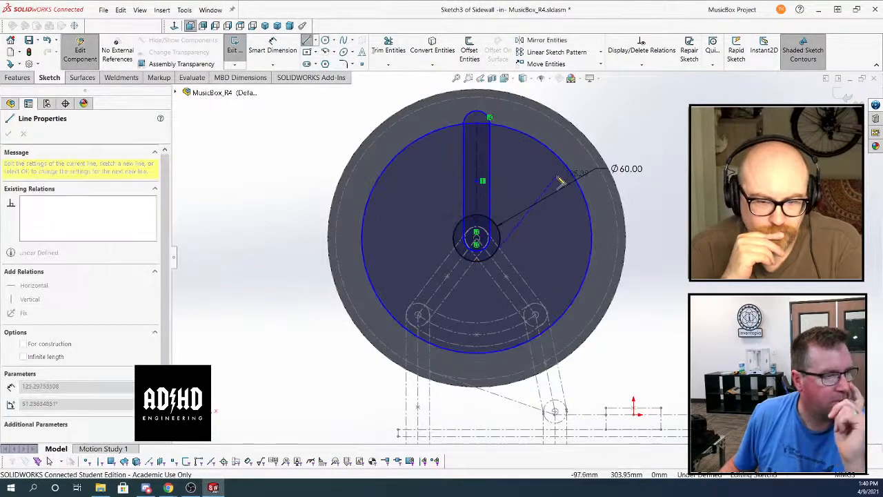
{"action": "key", "text": "Escape"}
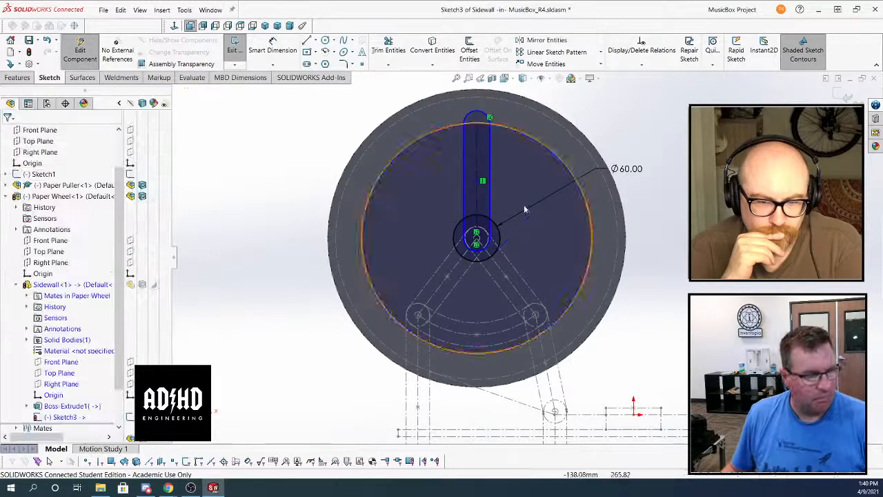
Sketch a second slot about 160 mm long and 27 mm wide, slanting up to the right from the wheel's centre
{"action": "left_click", "coordinate": [307, 63]}
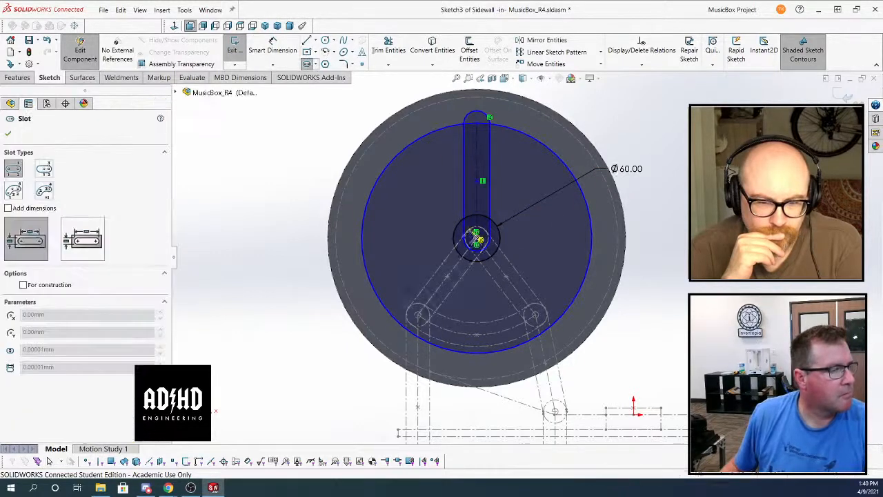
{"action": "left_click", "coordinate": [476, 237]}
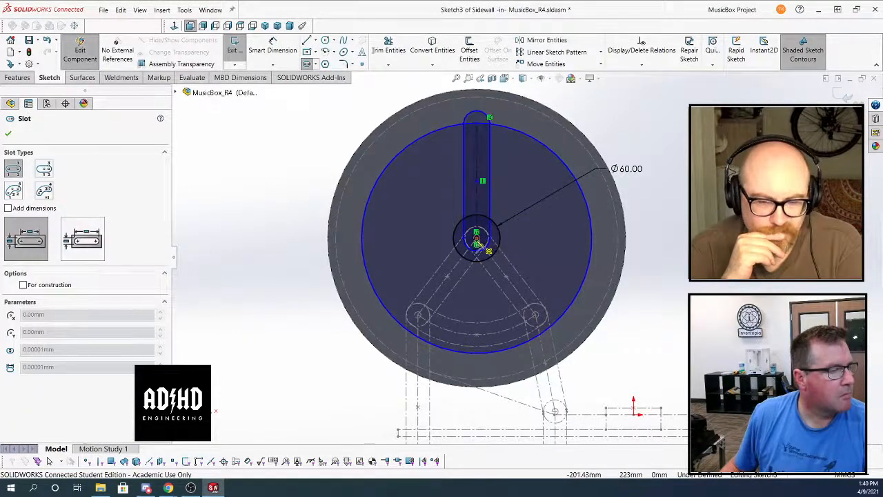
{"action": "left_click", "coordinate": [578, 164]}
{"action": "left_click", "coordinate": [614, 139]}
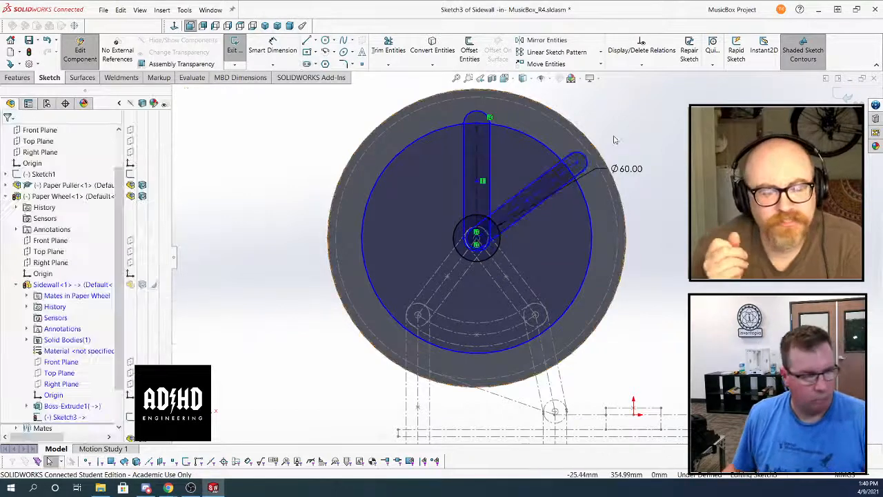
Add an Equal Slots relation between the slanted slot and the vertical slot
{"action": "left_click", "coordinate": [579, 163]}
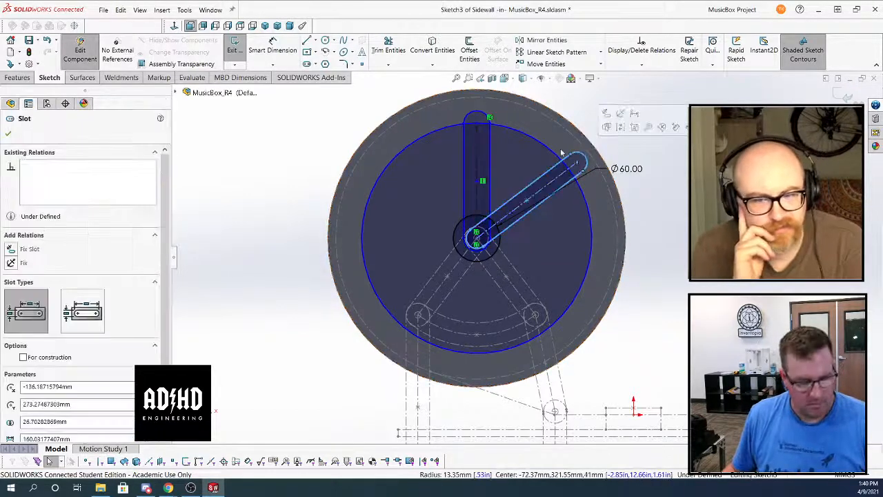
{"action": "left_click", "coordinate": [485, 121], "text": "ctrl"}
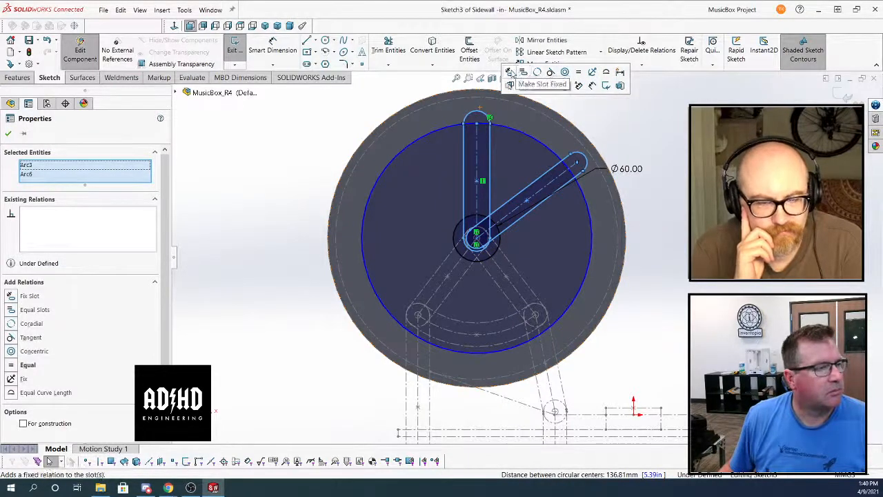
{"action": "left_click", "coordinate": [524, 74]}
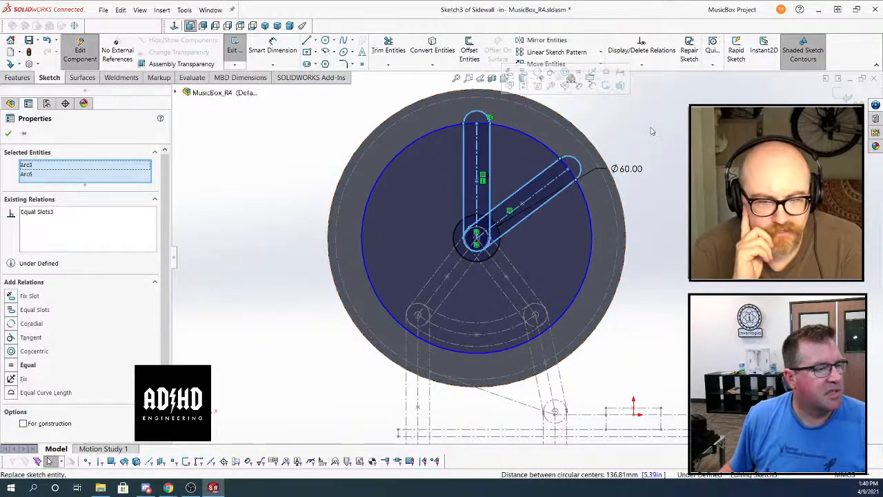
{"action": "left_click", "coordinate": [643, 130]}
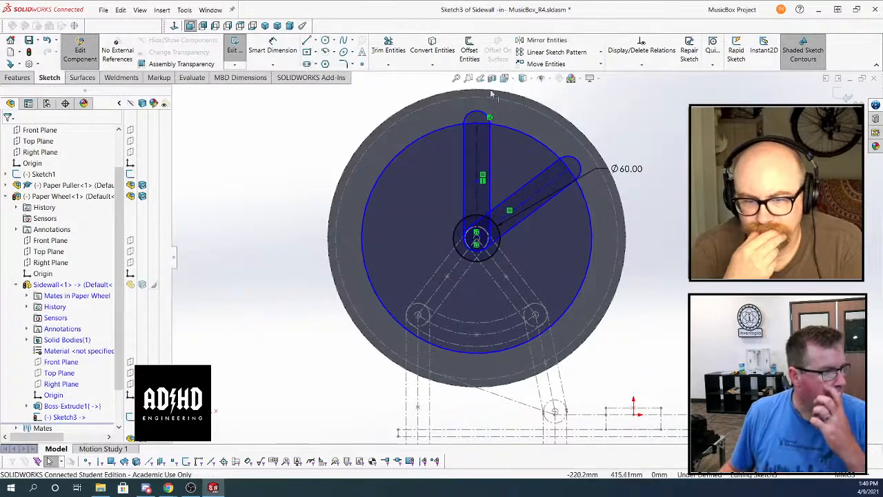
Dimension the angle between the vertical and slanted slots to 72 degrees
{"action": "left_click", "coordinate": [489, 148]}
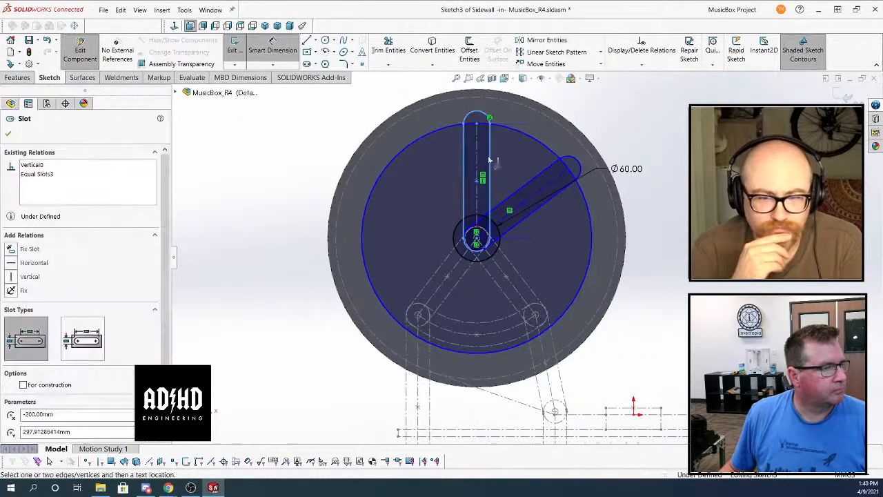
{"action": "left_click", "coordinate": [548, 185]}
{"action": "left_click", "coordinate": [590, 114]}
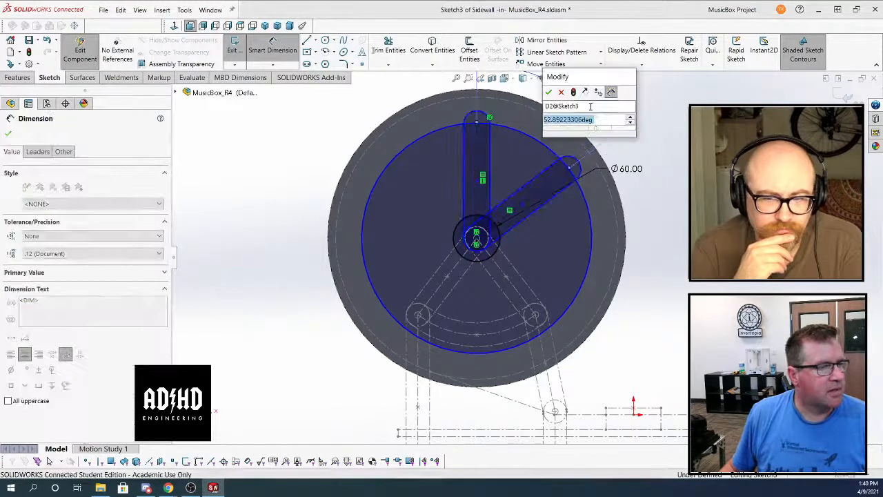
{"action": "type", "text": "72"}
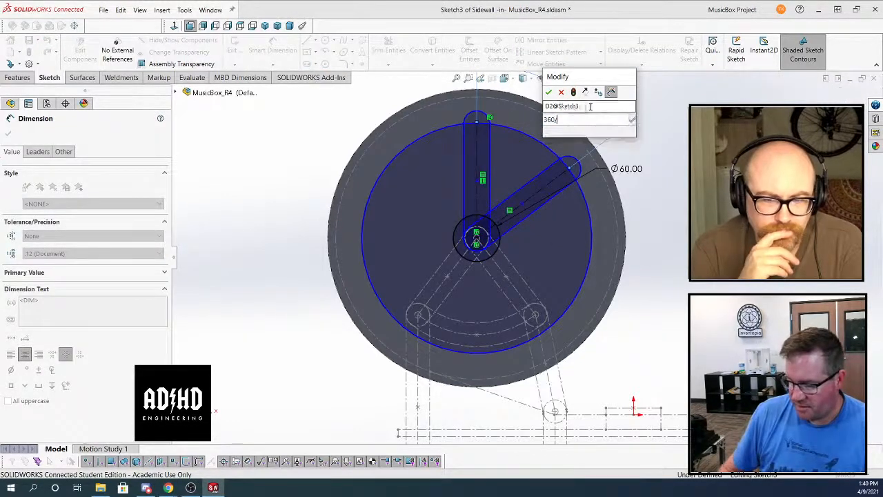
{"action": "key", "text": "Return"}
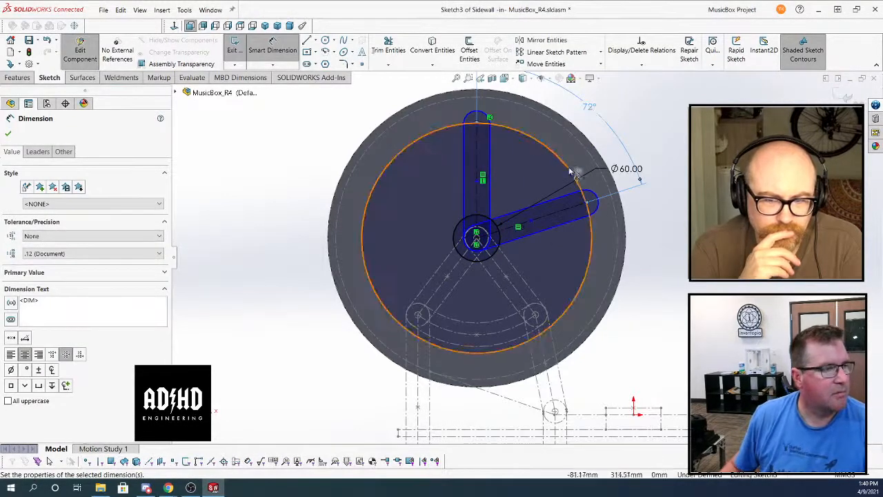
{"action": "left_click", "coordinate": [18, 77]}
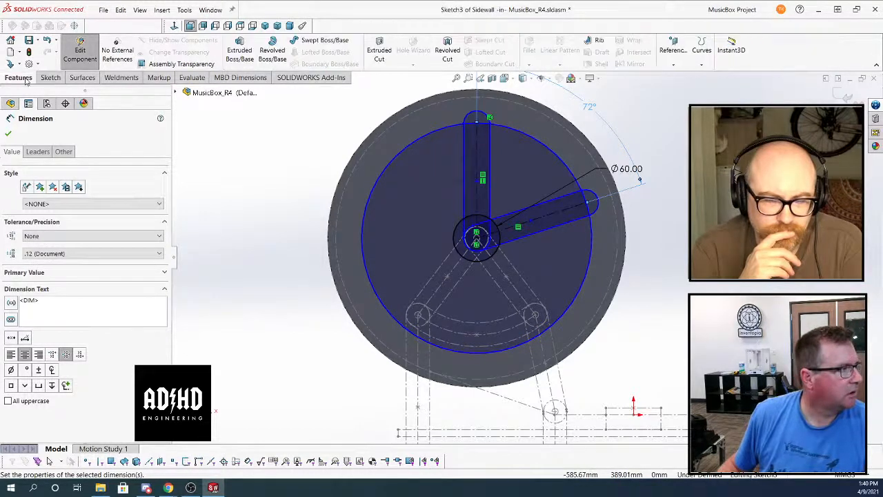
{"action": "left_click", "coordinate": [240, 50]}
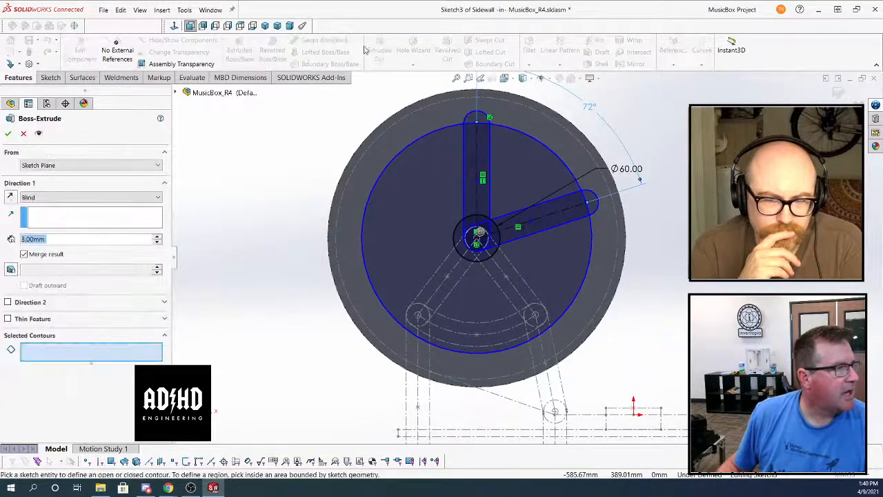
{"action": "left_click", "coordinate": [21, 134]}
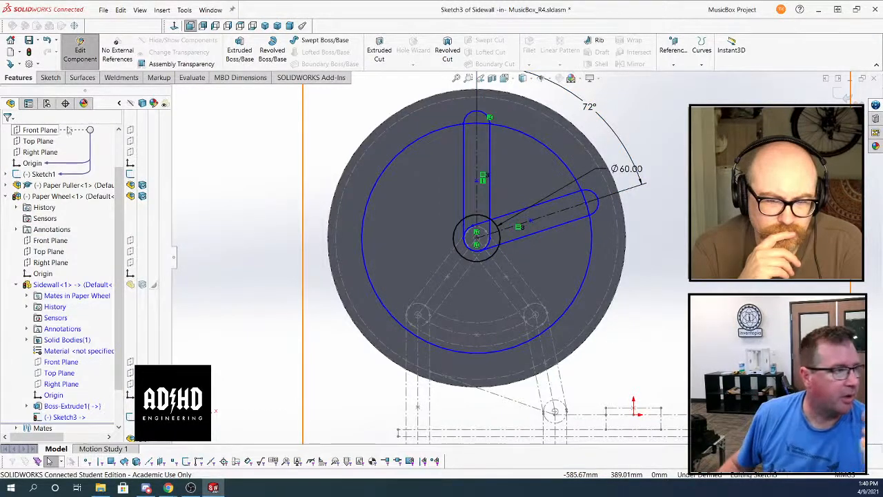
Cut the wedge-shaped region between the two slots and the outer circle through all of the Sidewall disc
{"action": "left_click", "coordinate": [379, 50]}
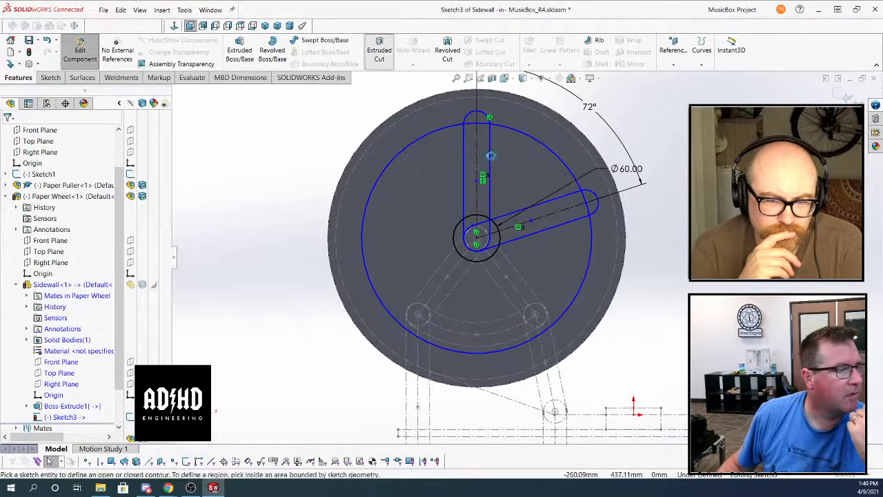
{"action": "left_click", "coordinate": [515, 164]}
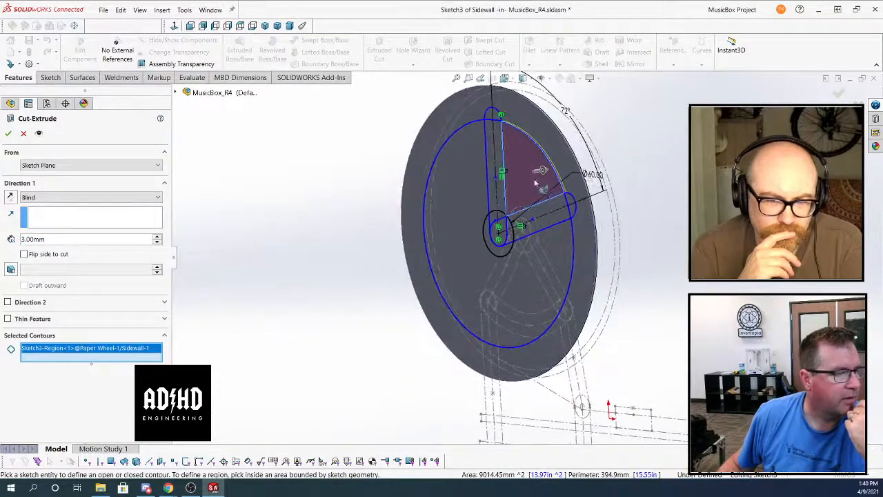
{"action": "left_click", "coordinate": [58, 199]}
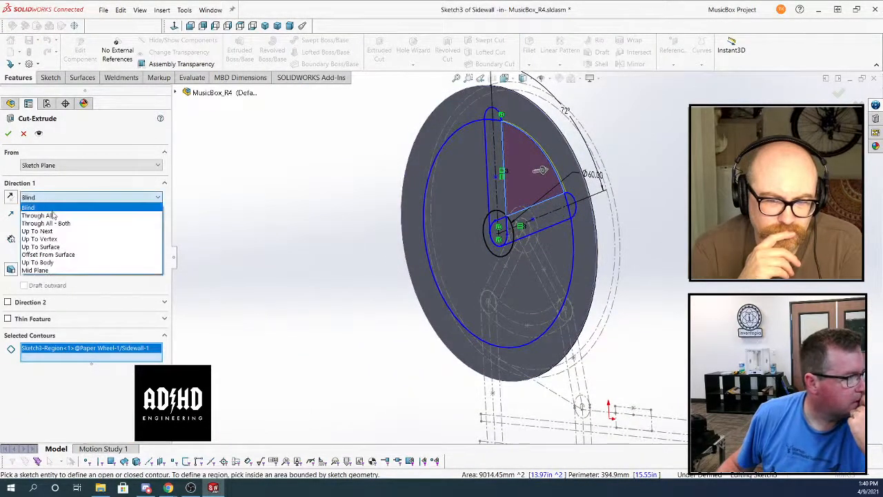
{"action": "left_click", "coordinate": [41, 215]}
{"action": "left_click", "coordinate": [7, 133]}
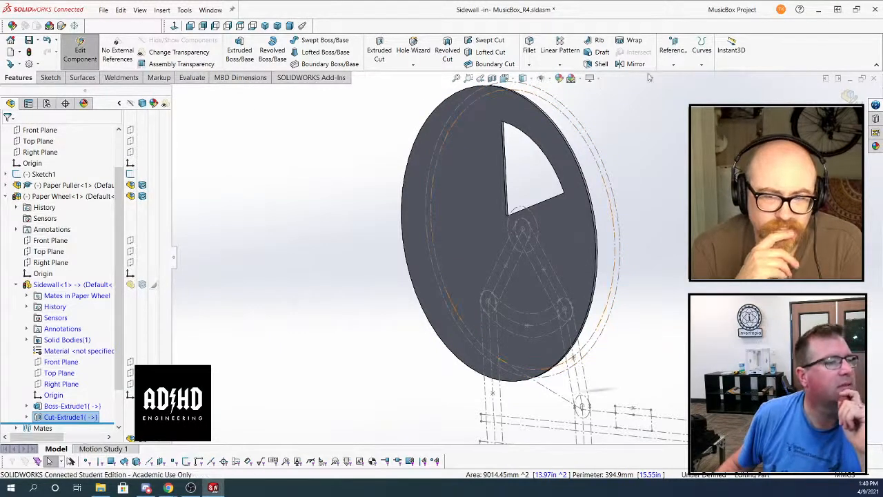
Start a circular pattern of the wedge cut, using the disc's outer edge as the rotation reference
{"action": "left_click", "coordinate": [559, 64]}
{"action": "left_click", "coordinate": [569, 87]}
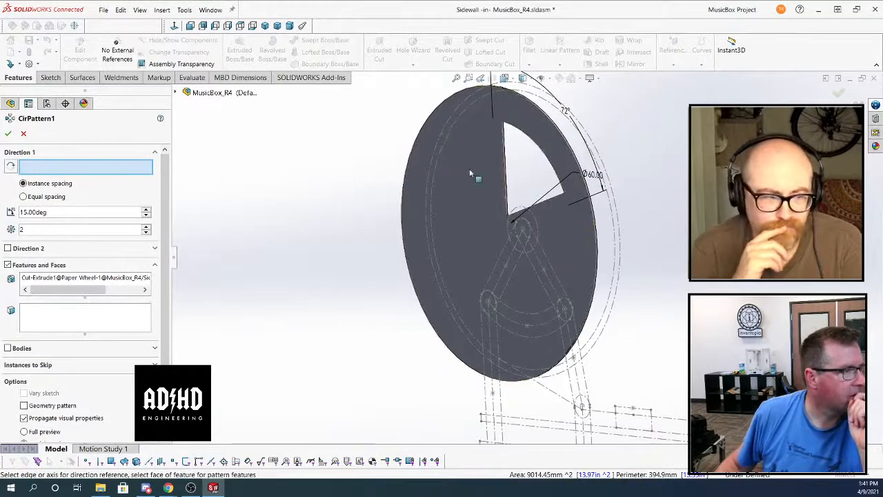
{"action": "left_click", "coordinate": [565, 143]}
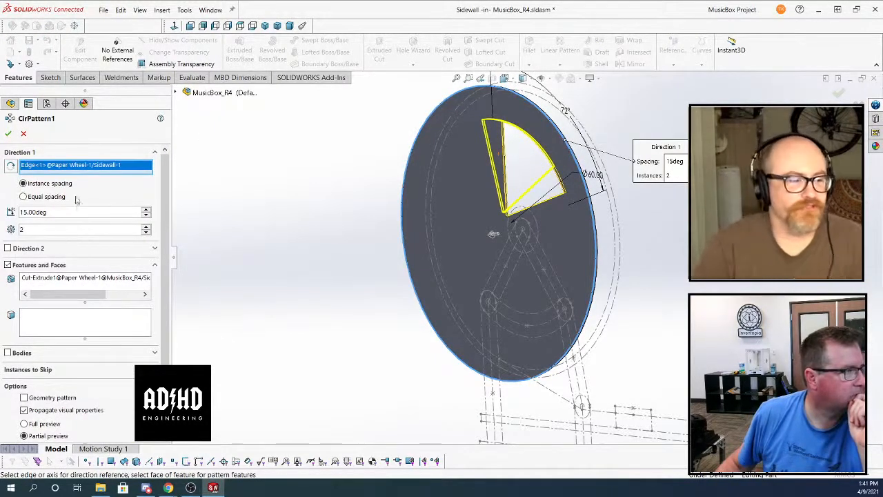
{"action": "right_click", "coordinate": [79, 166]}
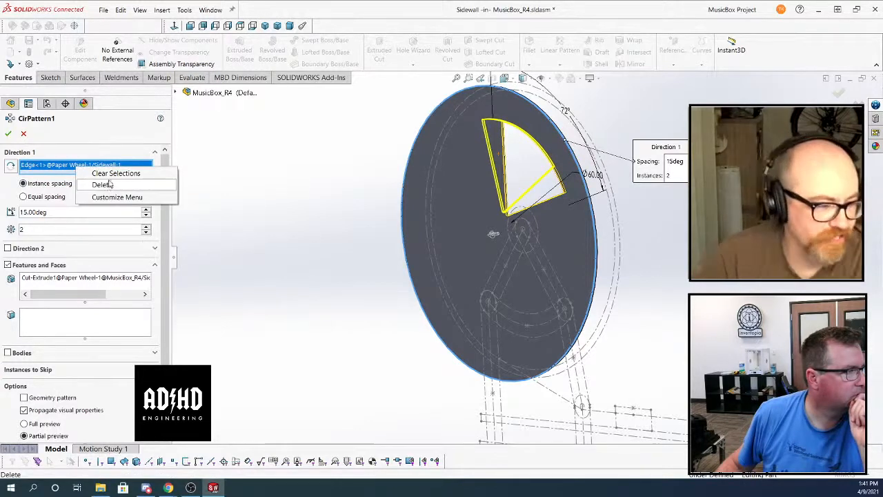
{"action": "left_click", "coordinate": [203, 234]}
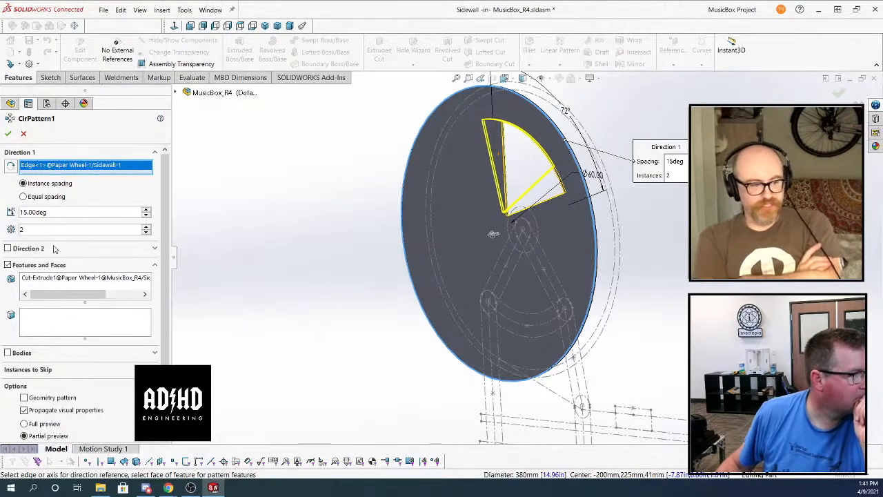
Try four equally spaced pattern instances over 72 degrees, and switch the pattern to instance spacing
{"action": "left_click", "coordinate": [23, 196]}
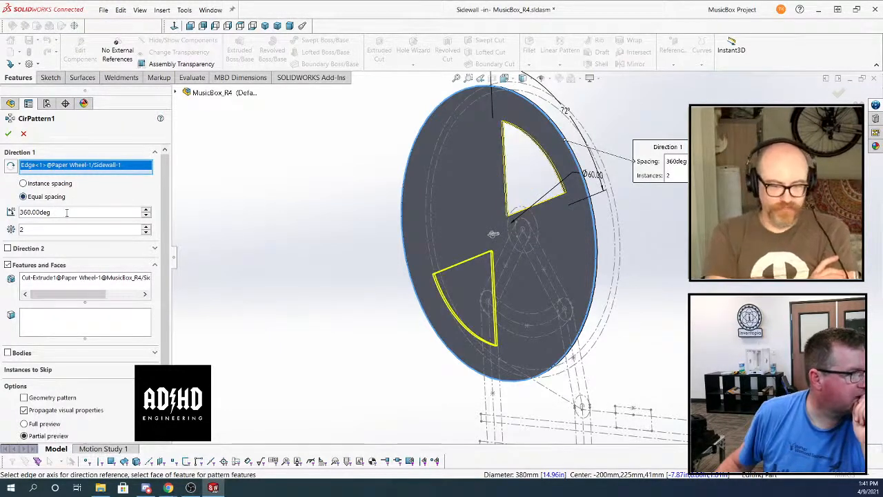
{"action": "double_click", "coordinate": [66, 213]}
{"action": "type", "text": "7"}
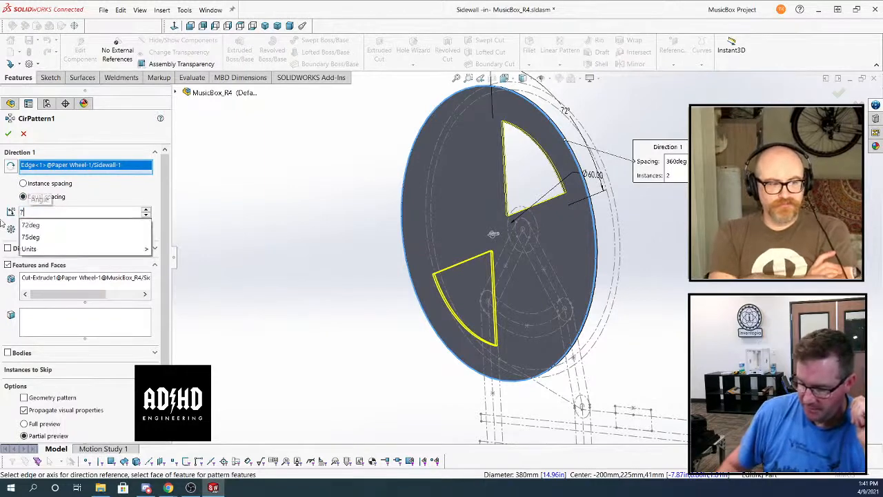
{"action": "type", "text": "2"}
{"action": "key", "text": "Return"}
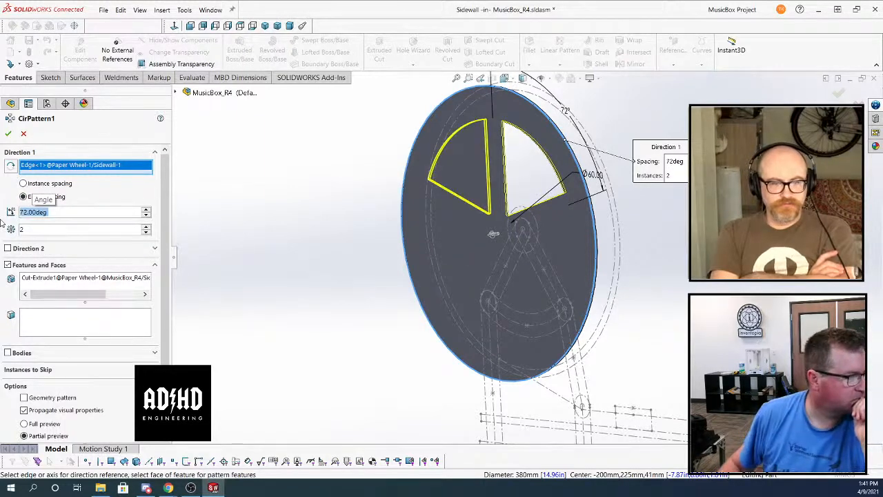
{"action": "left_click", "coordinate": [145, 227]}
{"action": "left_click", "coordinate": [145, 227]}
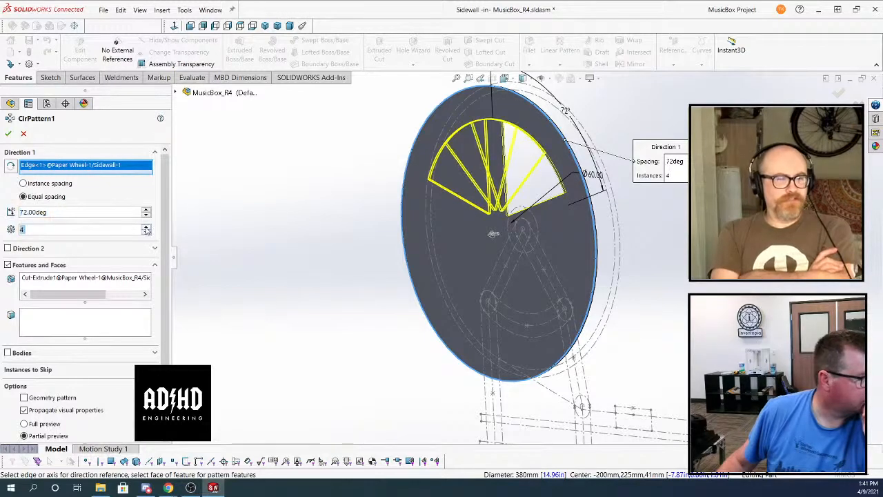
{"action": "left_click", "coordinate": [23, 183]}
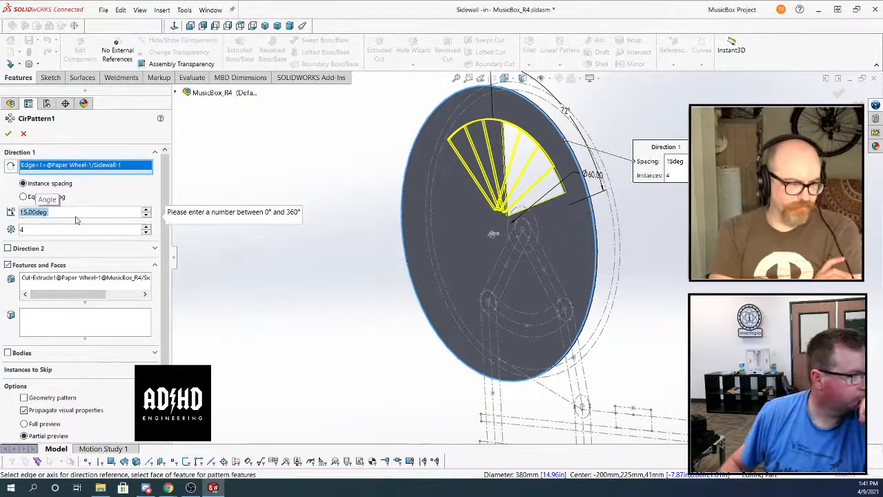
{"action": "left_click", "coordinate": [94, 229]}
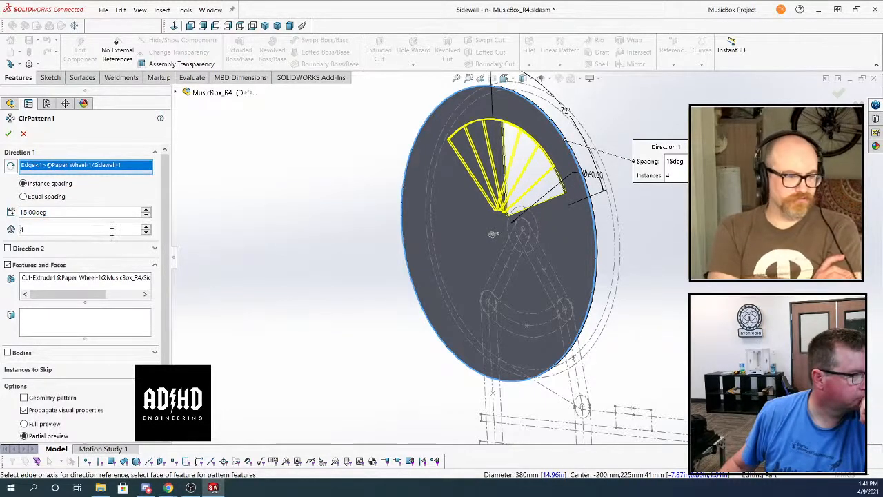
Complete the circular pattern of the wedge cut with five equally spaced instances over 360 degrees
{"action": "left_click", "coordinate": [24, 197]}
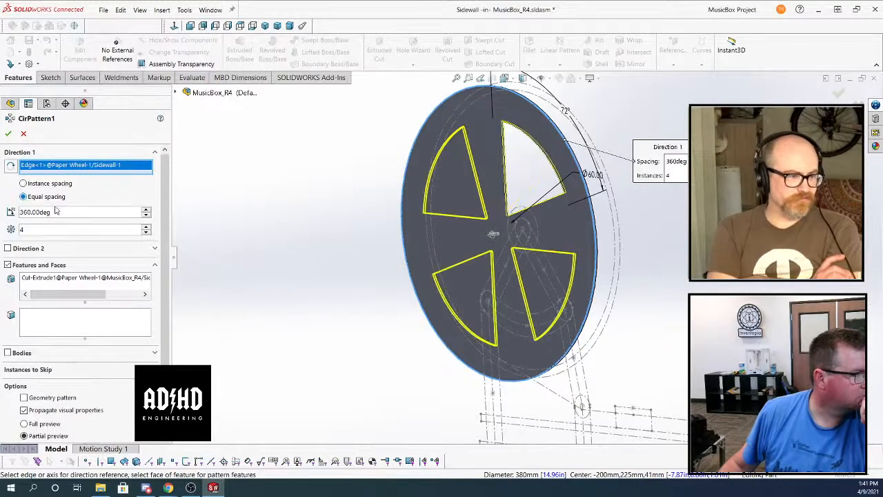
{"action": "left_click", "coordinate": [147, 228]}
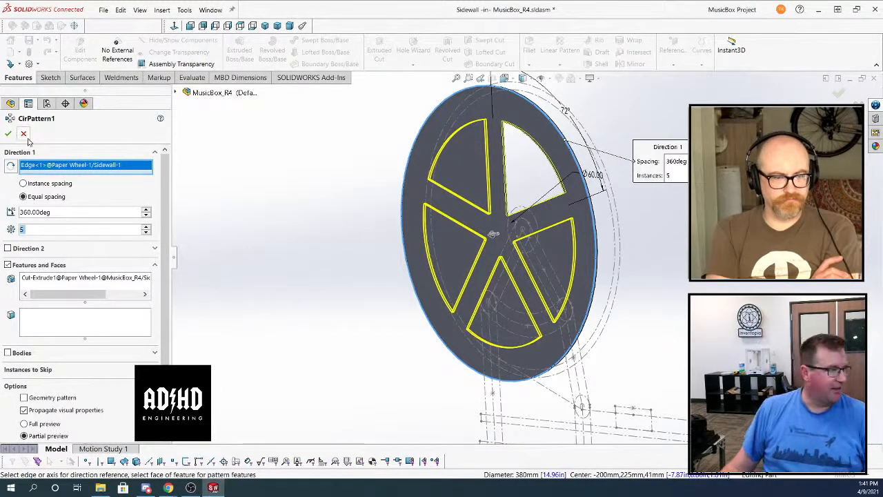
{"action": "middle_click_drag", "start_coordinate": [328, 213], "coordinate": [362, 217]}
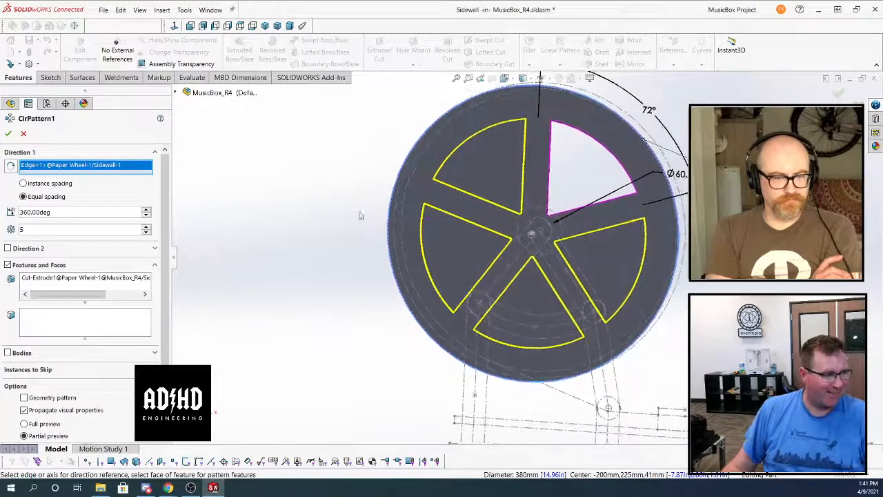
{"action": "left_click", "coordinate": [9, 135]}
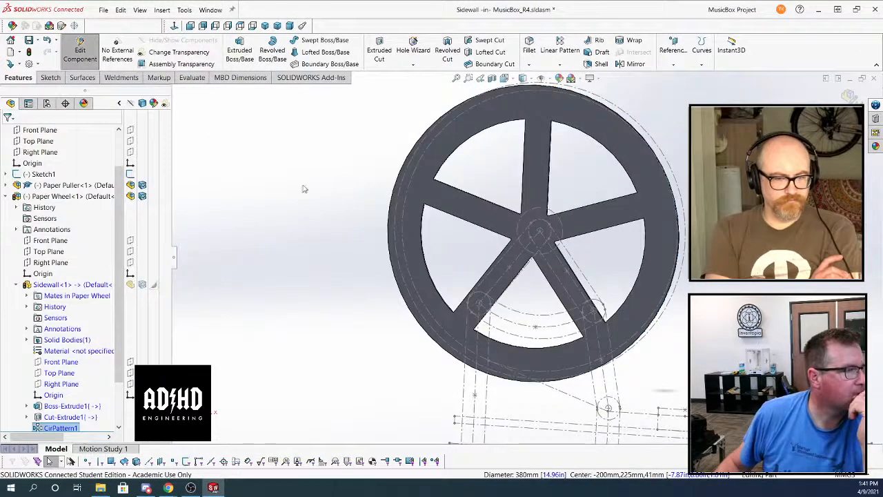
Try to fillet the corner edges of all five wedge openings with a 10 mm symmetric radius
{"action": "middle_click_drag", "start_coordinate": [304, 188], "coordinate": [371, 163]}
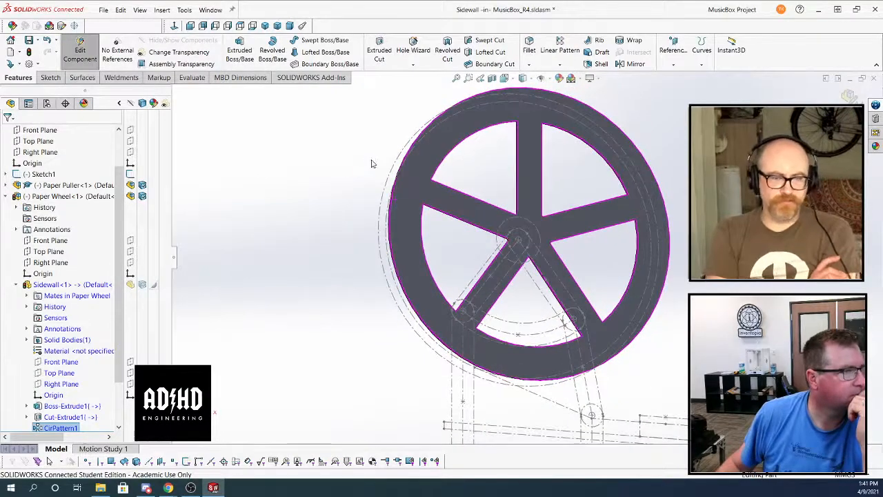
{"action": "left_click", "coordinate": [530, 50]}
{"action": "scroll", "coordinate": [516, 152], "scroll_direction": "down", "scroll_amount": 5}
{"action": "scroll", "coordinate": [516, 152], "scroll_direction": "up", "scroll_amount": 3}
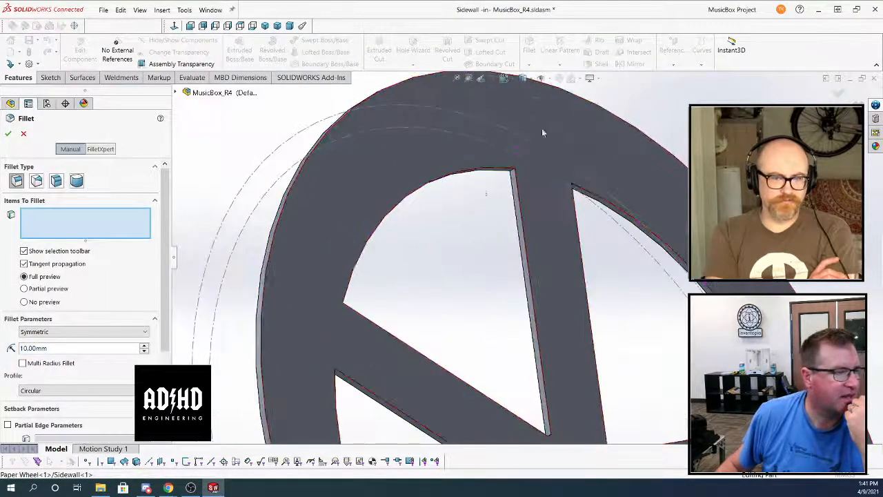
{"action": "left_click", "coordinate": [511, 173]}
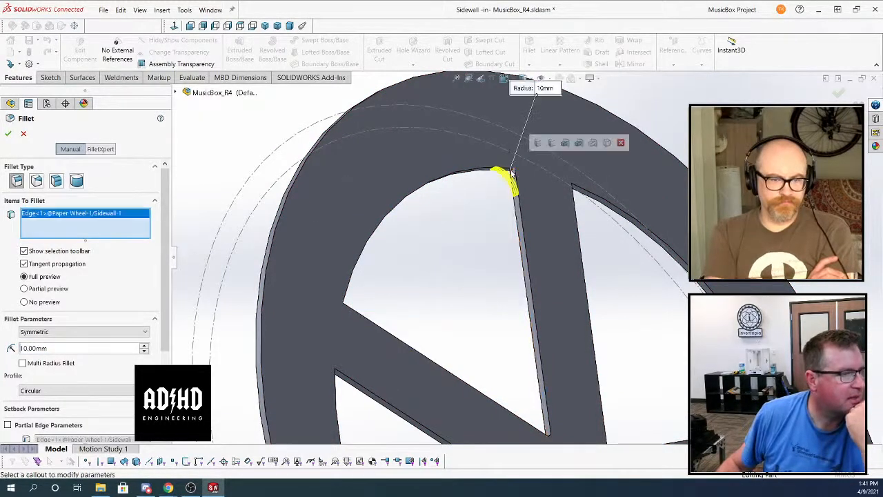
{"action": "left_click", "coordinate": [554, 145]}
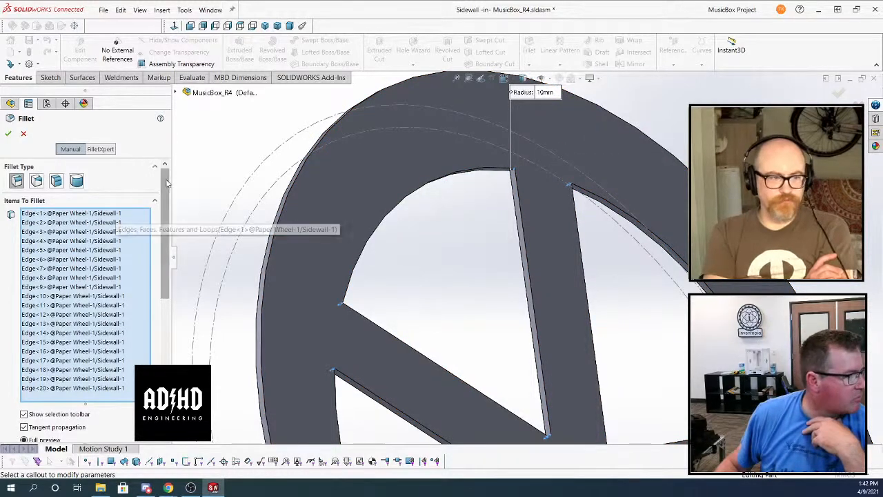
{"action": "left_click_drag", "start_coordinate": [167, 184], "coordinate": [168, 290]}
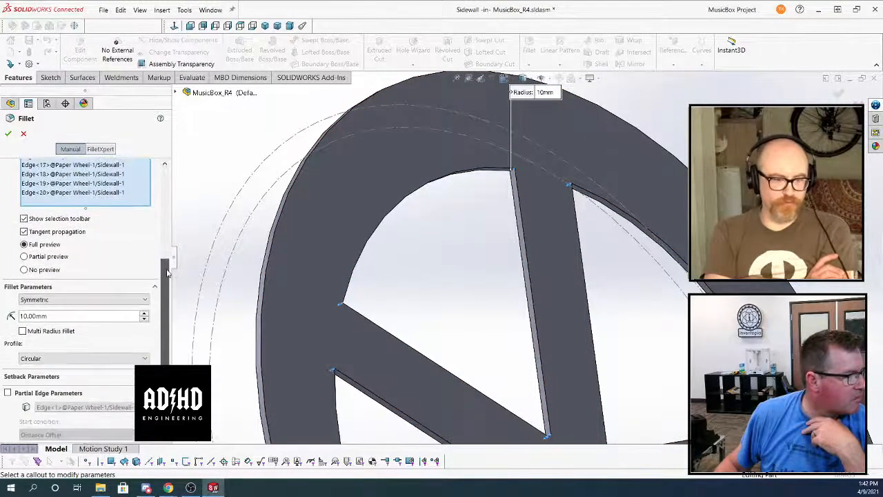
{"action": "left_click", "coordinate": [144, 320]}
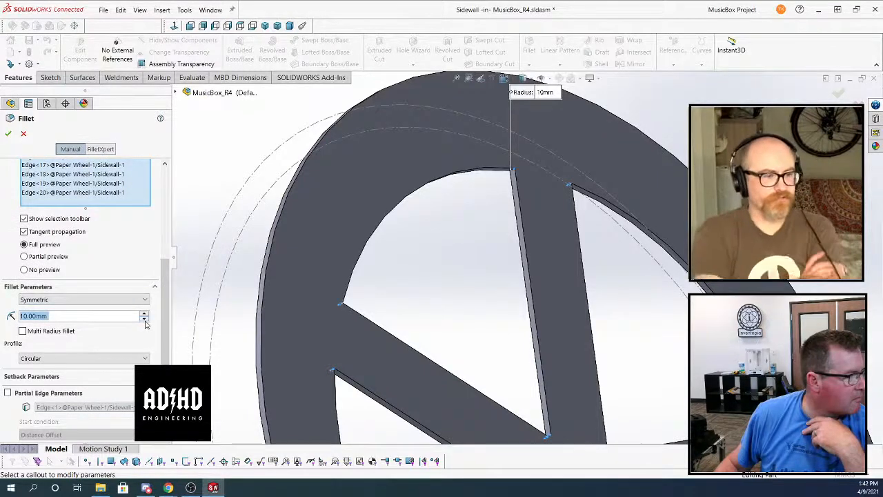
{"action": "left_click_drag", "start_coordinate": [124, 316], "coordinate": [26, 315]}
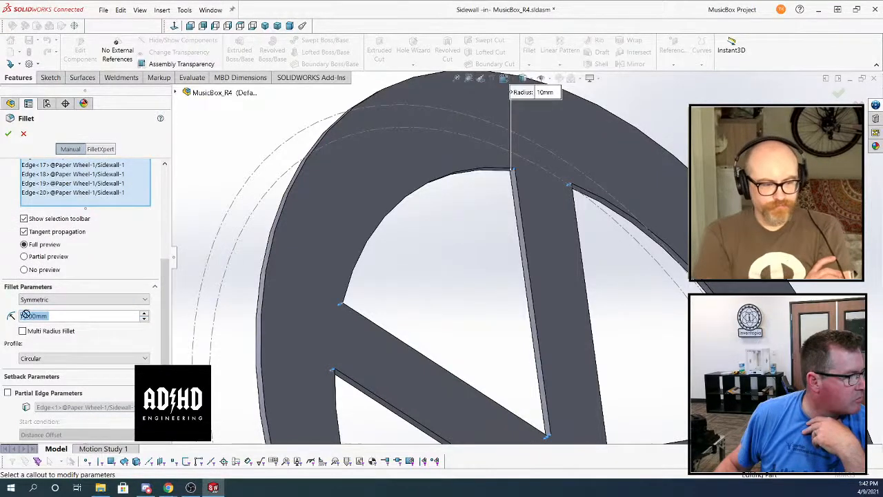
{"action": "left_click", "coordinate": [8, 135]}
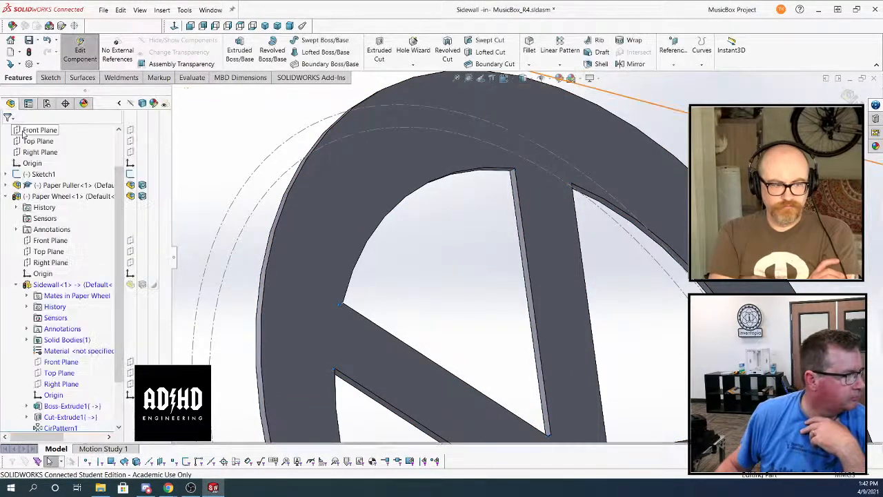
Try to fillet the corner edges of all wedge openings with FilletXpert at a 10 mm radius
{"action": "left_click", "coordinate": [529, 65]}
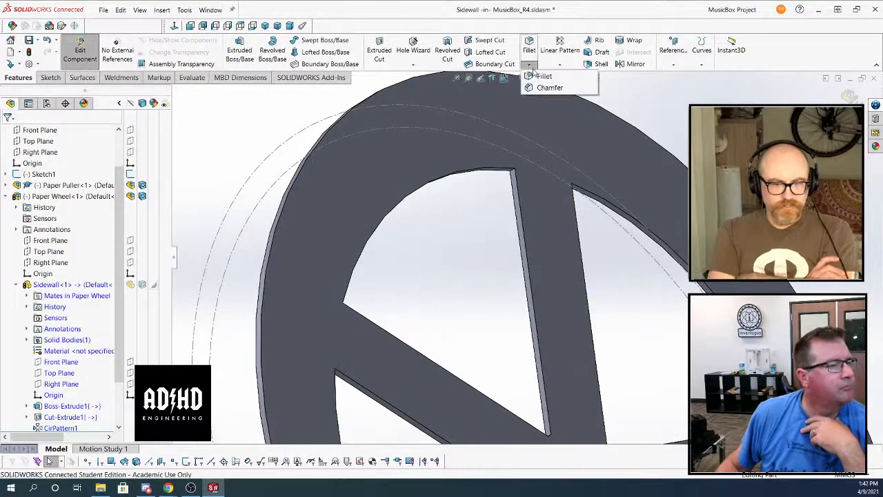
{"action": "left_click", "coordinate": [542, 76]}
{"action": "scroll", "coordinate": [511, 172], "scroll_direction": "down", "scroll_amount": 3}
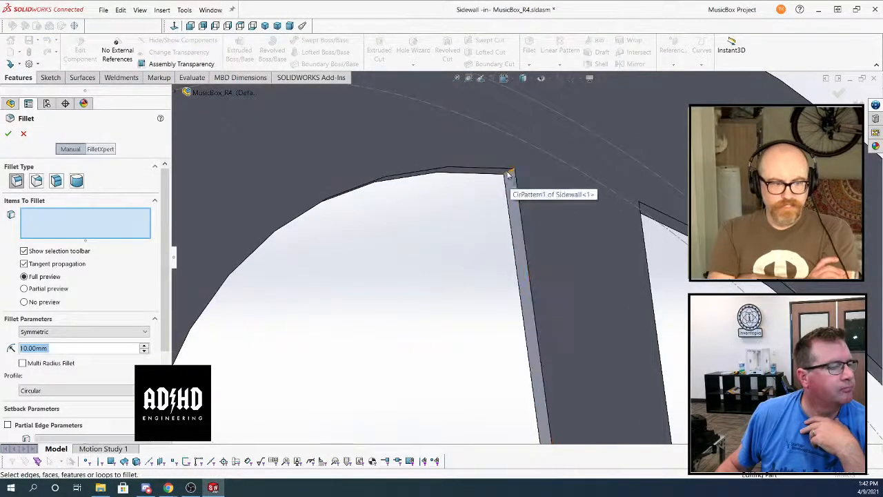
{"action": "left_click", "coordinate": [508, 172]}
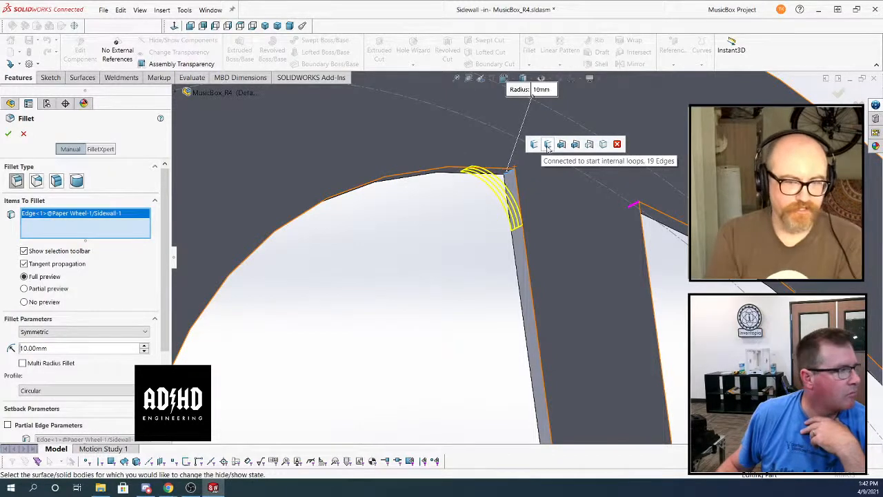
{"action": "left_click", "coordinate": [101, 149]}
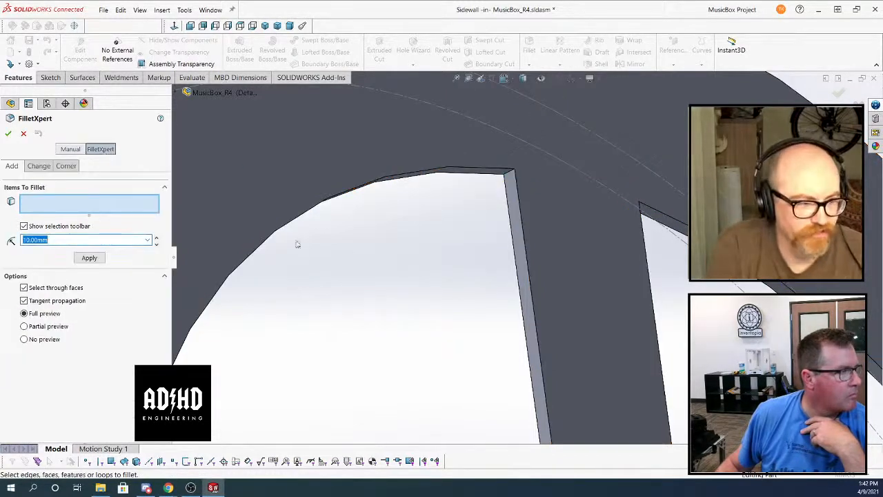
{"action": "left_click", "coordinate": [508, 174]}
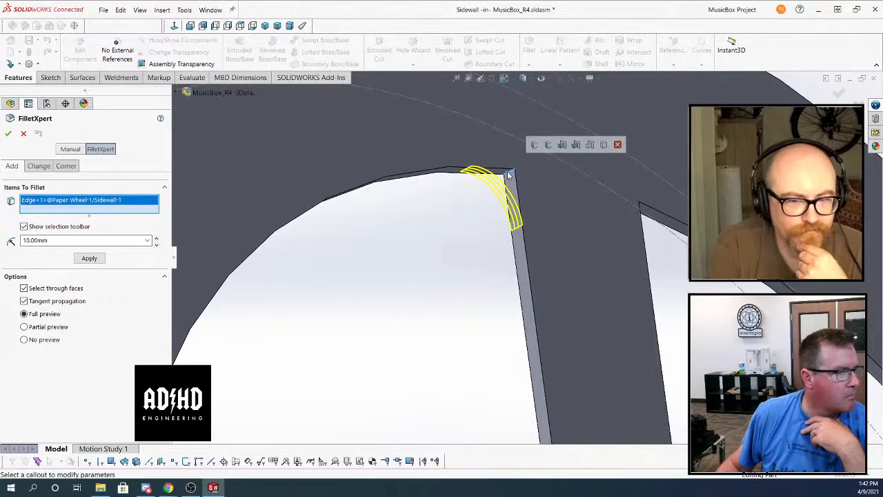
{"action": "left_click", "coordinate": [549, 145]}
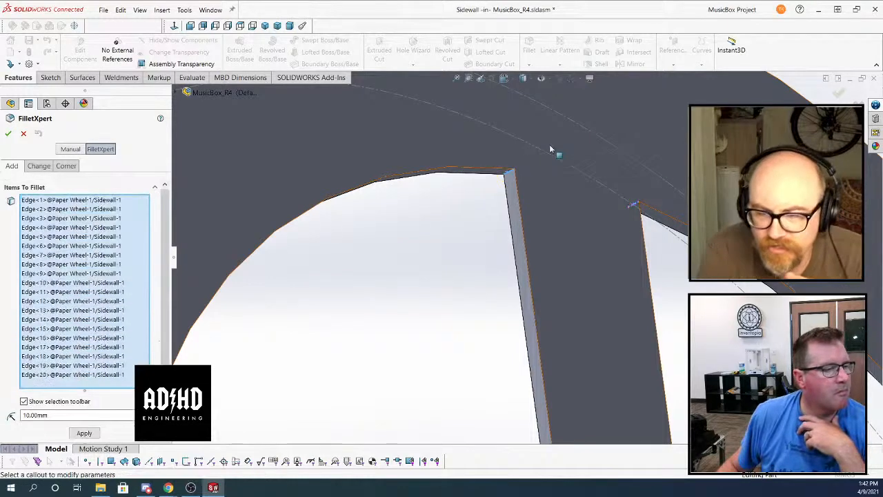
{"action": "scroll", "coordinate": [459, 246], "scroll_direction": "up", "scroll_amount": 10}
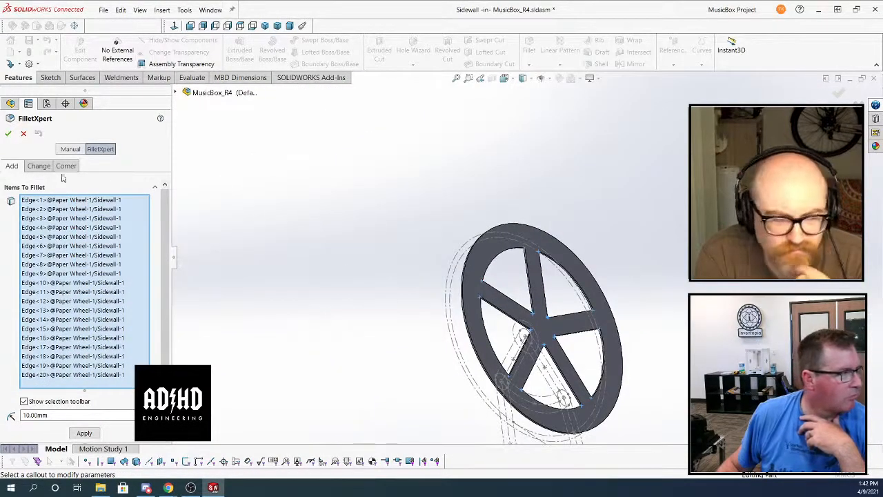
{"action": "left_click", "coordinate": [23, 134]}
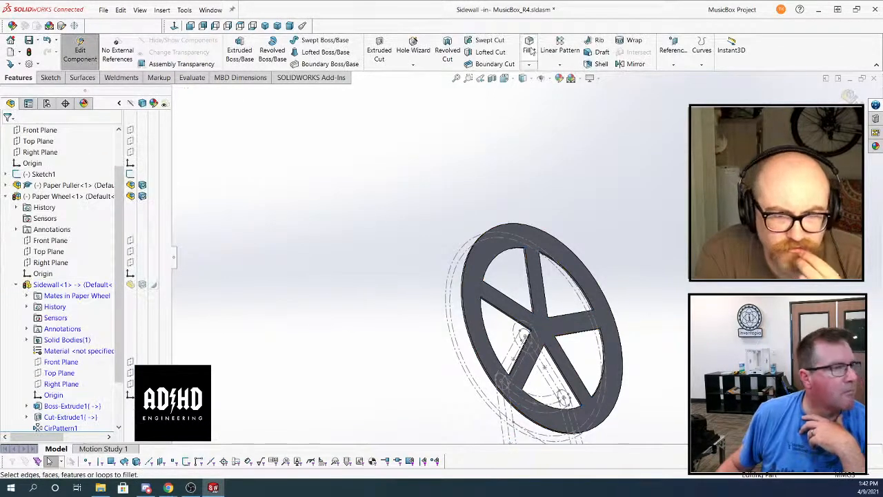
Try to fillet the four corner edges of a single wedge opening with FilletXpert at a 3 mm radius
{"action": "left_click", "coordinate": [530, 50]}
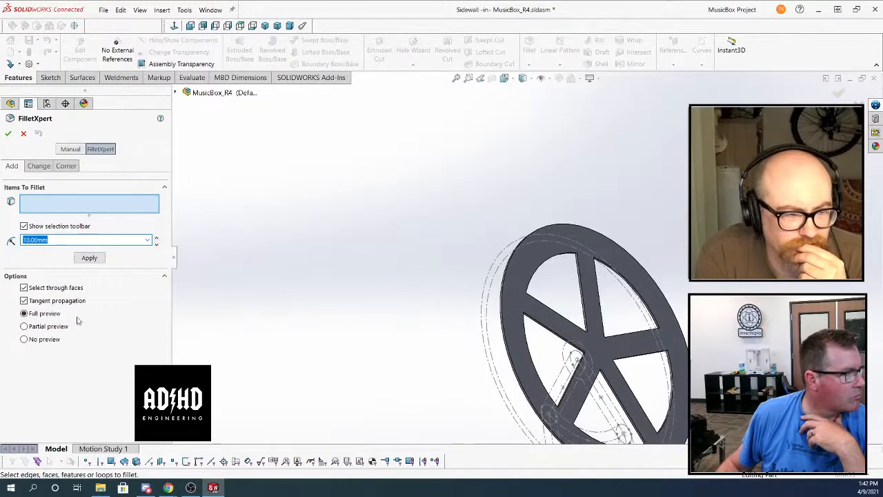
{"action": "left_click", "coordinate": [40, 166]}
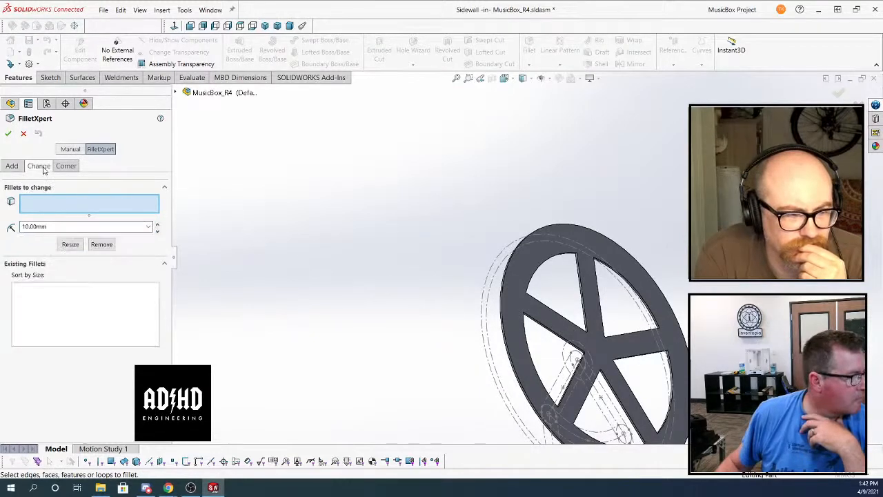
{"action": "left_click", "coordinate": [63, 166]}
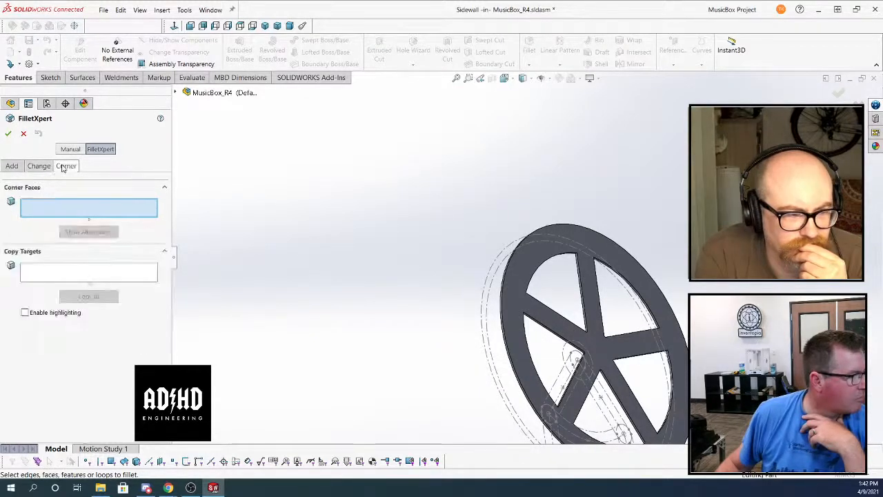
{"action": "scroll", "coordinate": [538, 269], "scroll_direction": "down", "scroll_amount": 4}
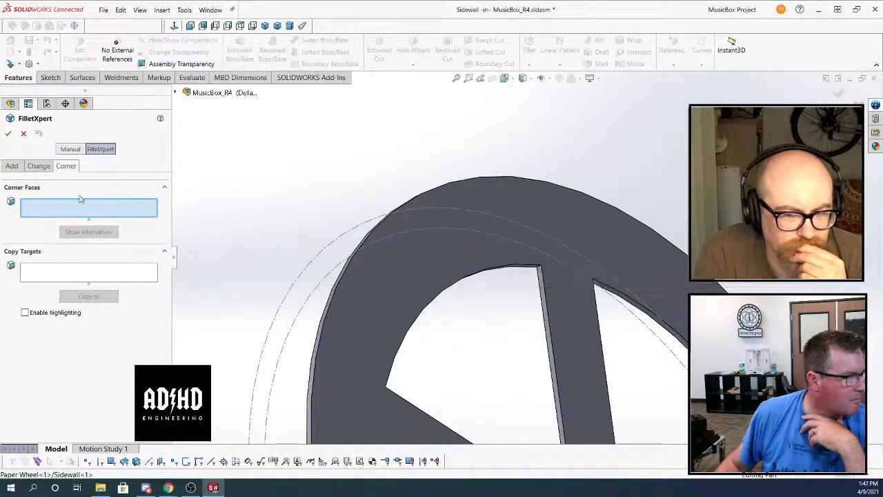
{"action": "left_click", "coordinate": [12, 166]}
{"action": "scroll", "coordinate": [550, 264], "scroll_direction": "down", "scroll_amount": 3}
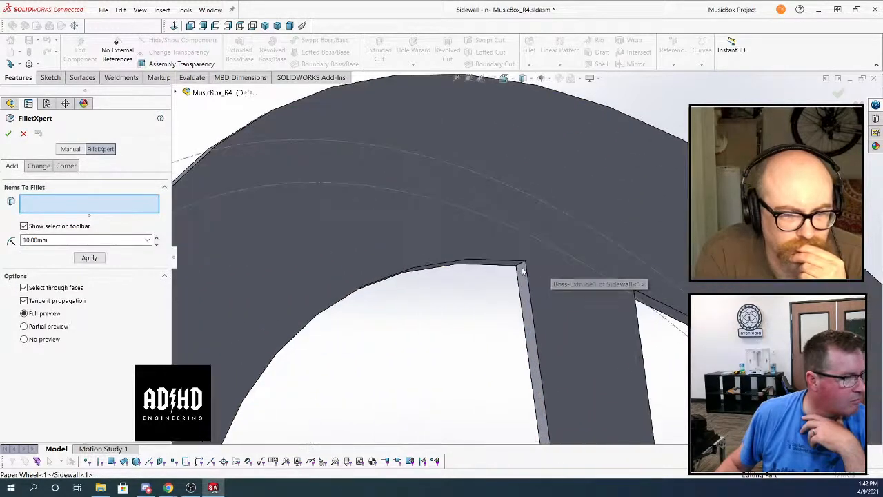
{"action": "left_click", "coordinate": [522, 266]}
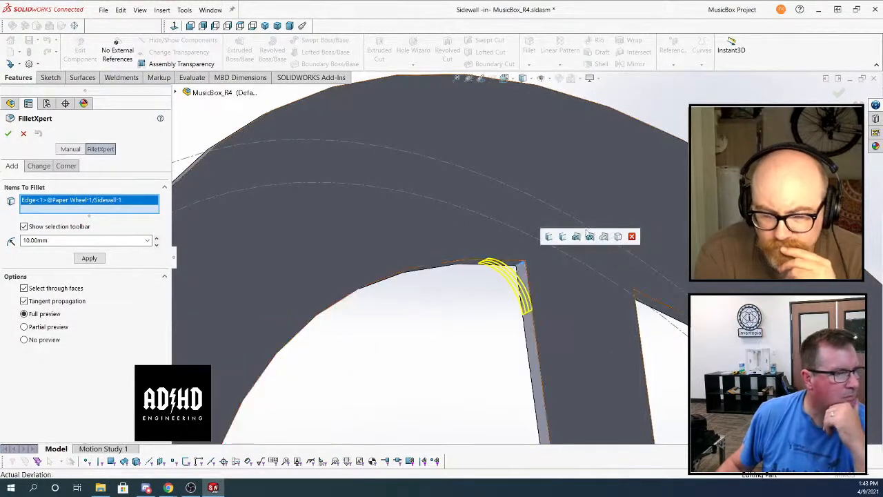
{"action": "left_click", "coordinate": [549, 238]}
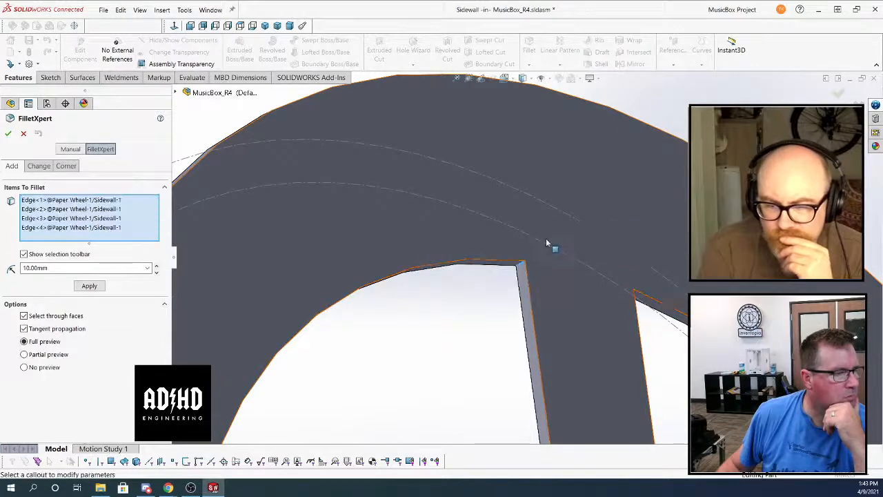
{"action": "scroll", "coordinate": [531, 266], "scroll_direction": "up", "scroll_amount": 5}
{"action": "middle_click_drag", "start_coordinate": [531, 288], "coordinate": [503, 338]}
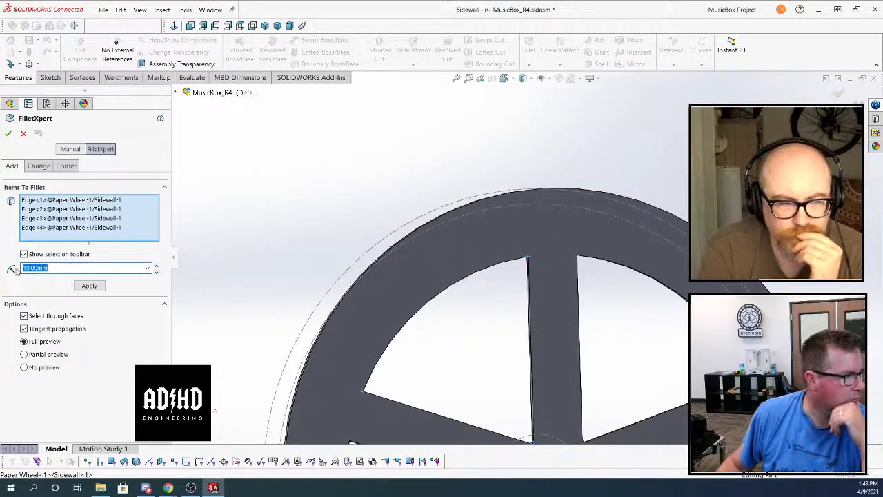
{"action": "type", "text": "3"}
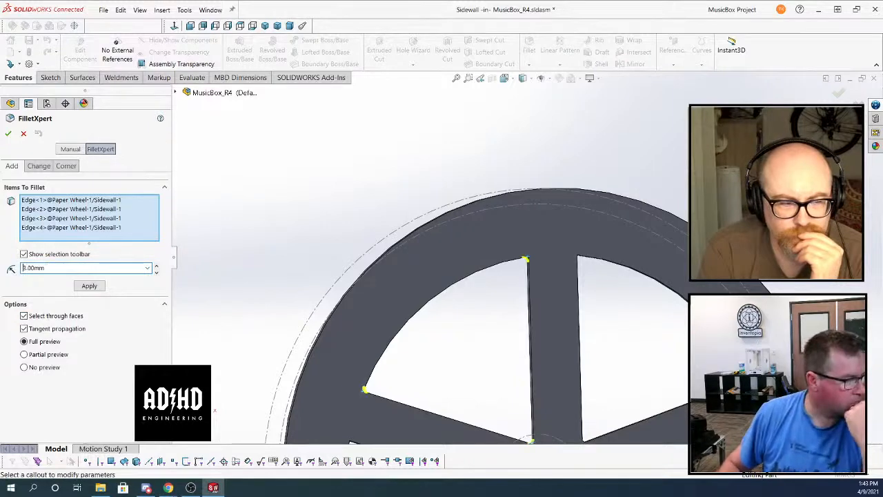
Check the fillet preview at the opening corners, clear the selected edges and cancel the fillet
{"action": "middle_click_drag", "start_coordinate": [497, 281], "coordinate": [485, 229]}
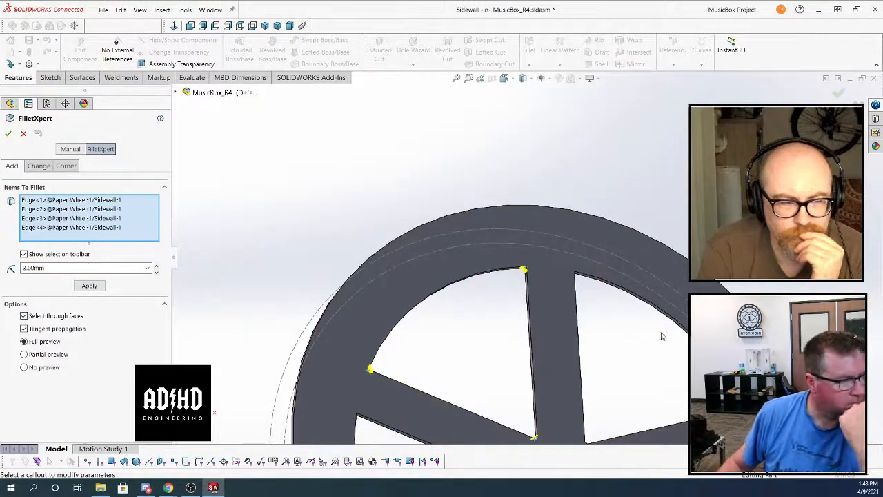
{"action": "scroll", "coordinate": [710, 367], "scroll_direction": "down", "scroll_amount": 2}
{"action": "middle_click_drag", "start_coordinate": [718, 371], "coordinate": [804, 376]}
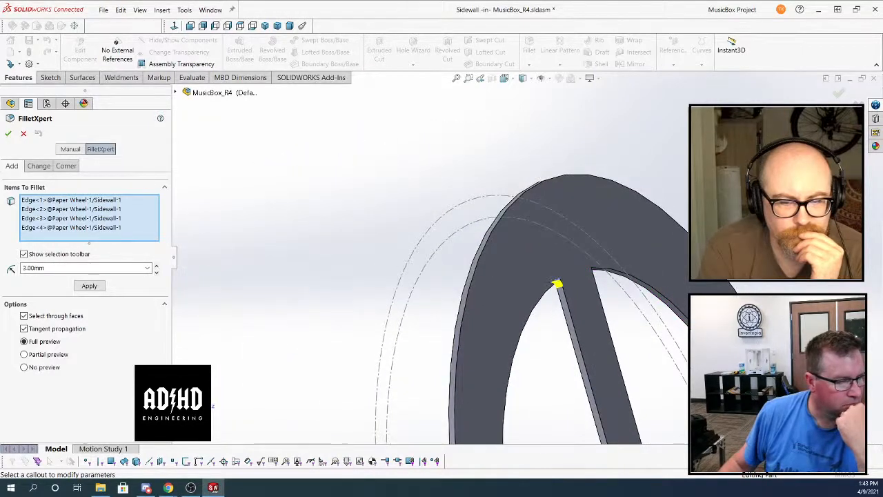
{"action": "scroll", "coordinate": [552, 290], "scroll_direction": "down", "scroll_amount": 5}
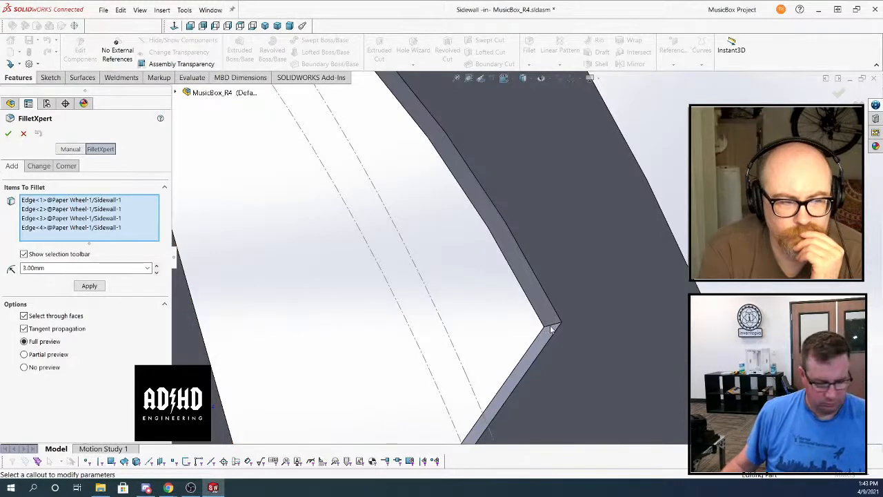
{"action": "right_click", "coordinate": [56, 206]}
{"action": "left_click", "coordinate": [83, 208]}
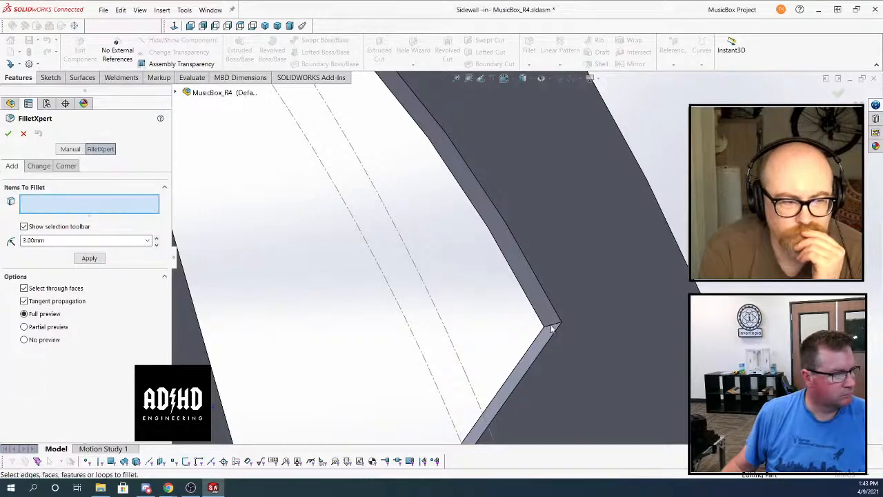
{"action": "left_click", "coordinate": [22, 134]}
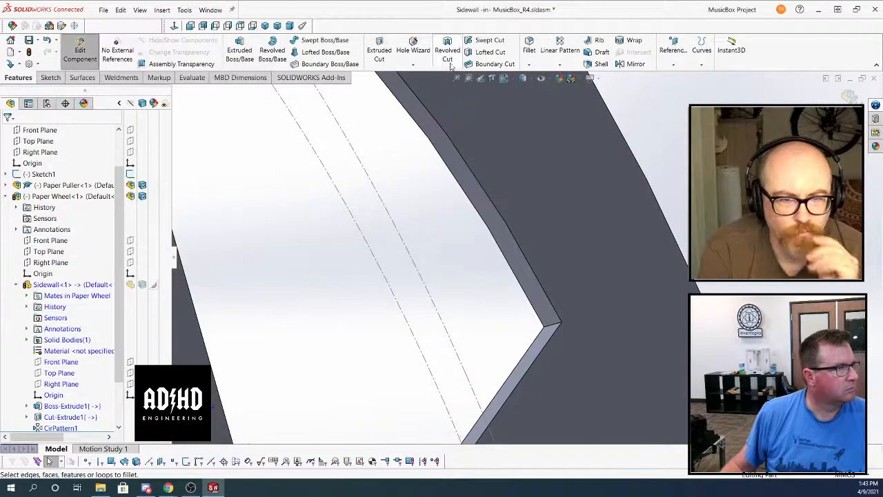
{"action": "left_click", "coordinate": [529, 50]}
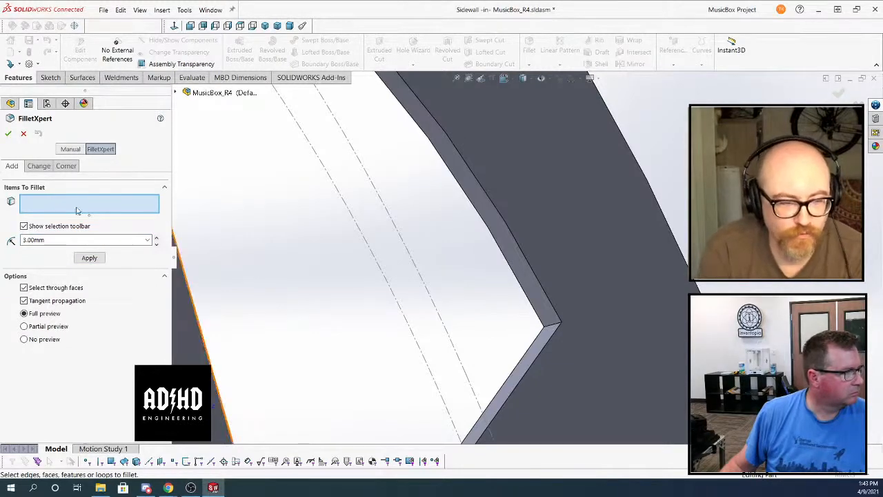
{"action": "right_click", "coordinate": [550, 329]}
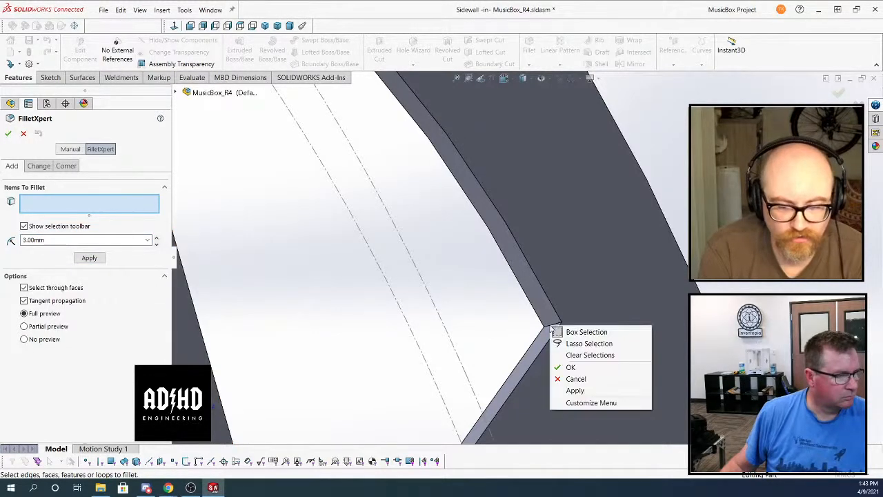
{"action": "left_click", "coordinate": [586, 332]}
{"action": "left_click", "coordinate": [23, 133]}
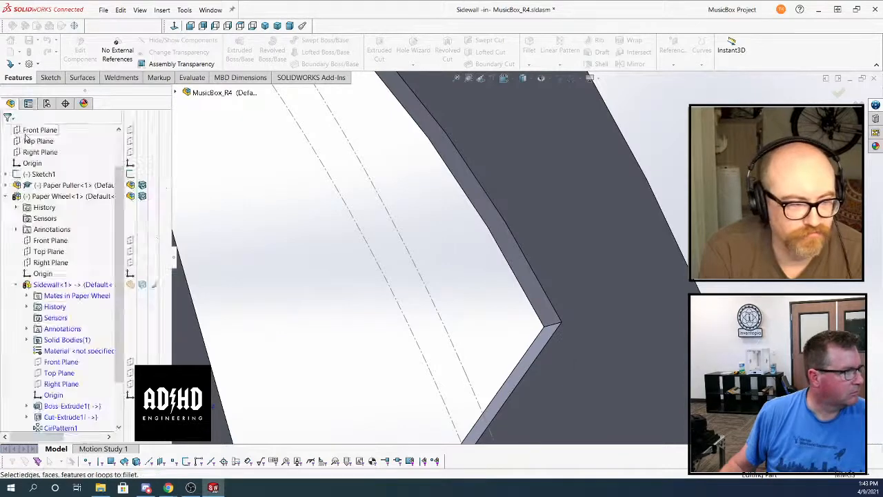
Start a FilletXpert fillet and select one wedge corner edge plus all connected corner edges of the five openings
{"action": "left_click", "coordinate": [529, 64]}
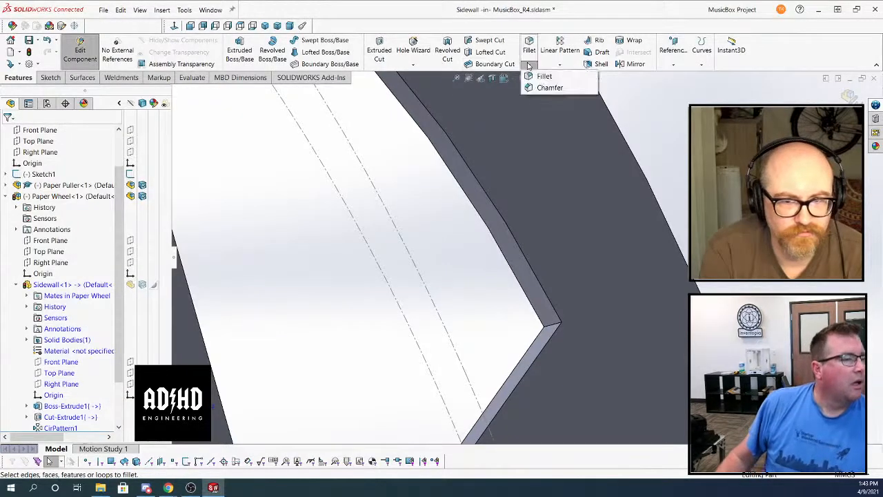
{"action": "left_click", "coordinate": [542, 76]}
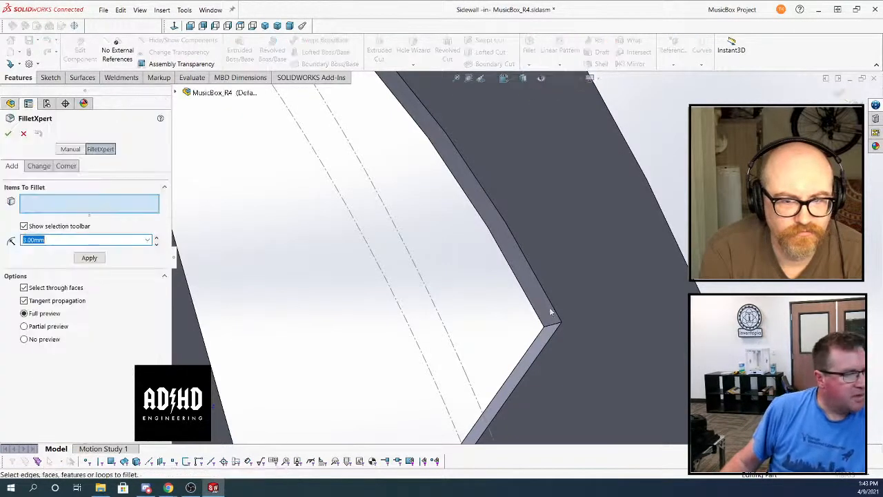
{"action": "scroll", "coordinate": [543, 312], "scroll_direction": "up", "scroll_amount": 5}
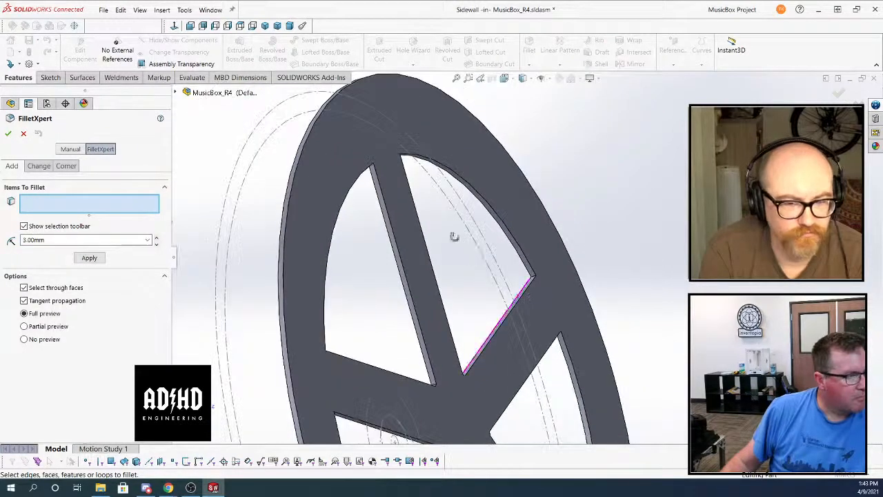
{"action": "middle_click_drag", "start_coordinate": [454, 237], "coordinate": [274, 132]}
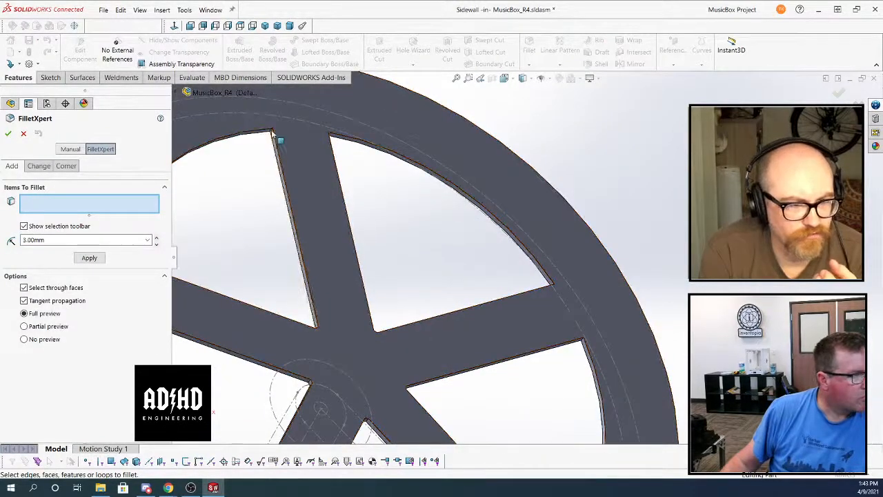
{"action": "scroll", "coordinate": [530, 256], "scroll_direction": "down", "scroll_amount": 3}
{"action": "middle_click_drag", "start_coordinate": [530, 257], "coordinate": [593, 295]}
{"action": "left_click", "coordinate": [596, 294]}
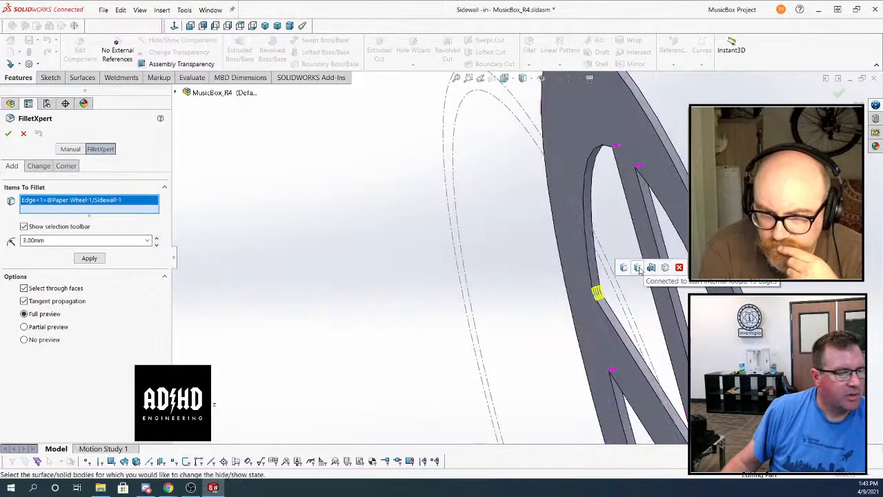
{"action": "left_click", "coordinate": [638, 269]}
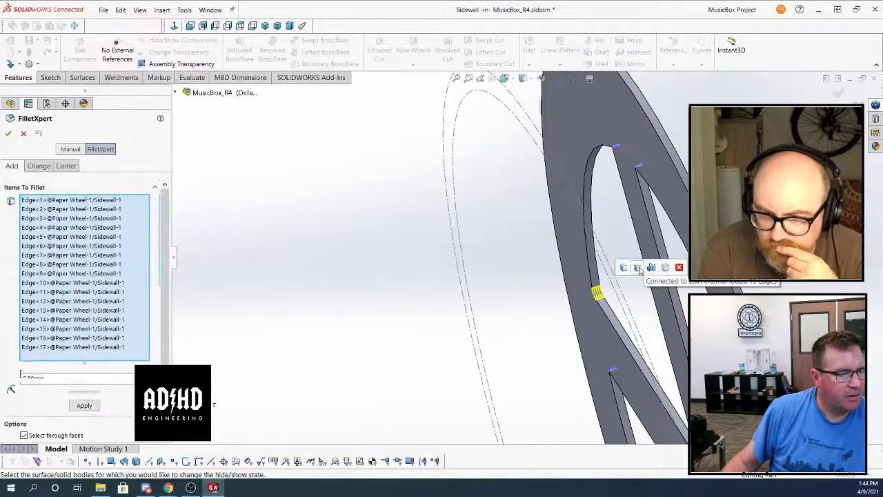
Set the radius of the corner fillets on all five wedge openings to 4 mm and check the preview
{"action": "scroll", "coordinate": [582, 286], "scroll_direction": "up", "scroll_amount": 5}
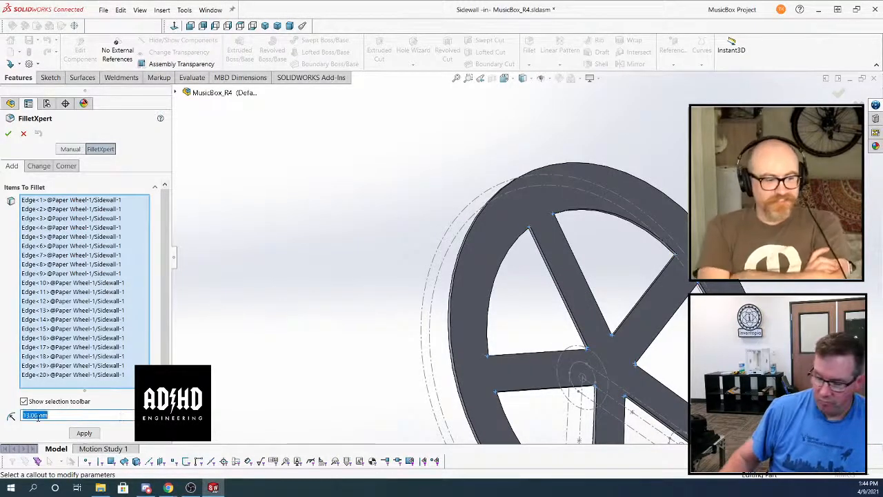
{"action": "type", "text": "6"}
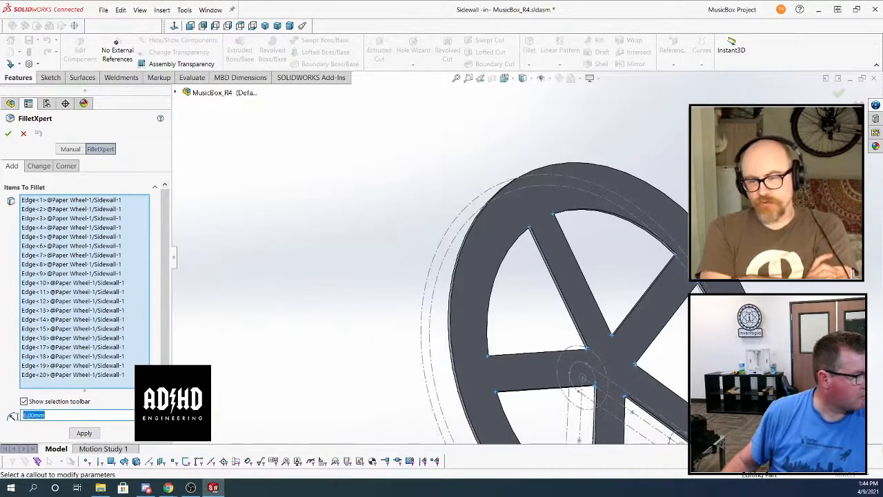
{"action": "type", "text": "5"}
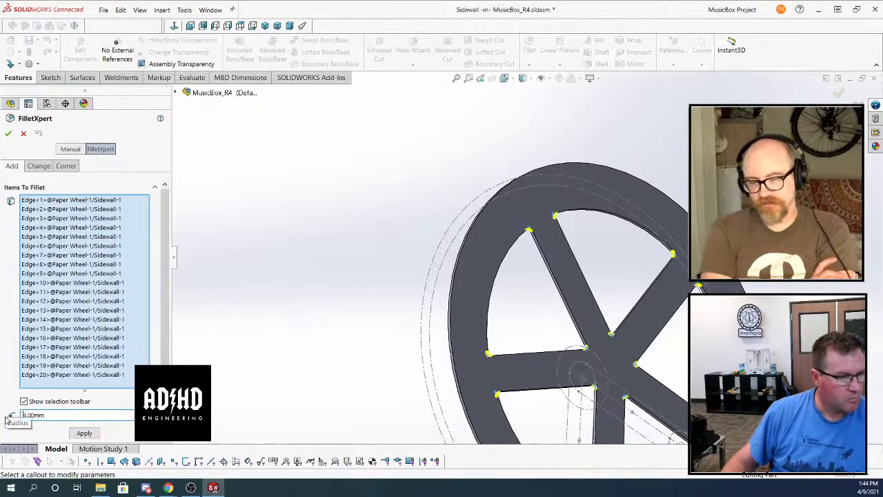
{"action": "middle_click_drag", "start_coordinate": [563, 301], "coordinate": [534, 321]}
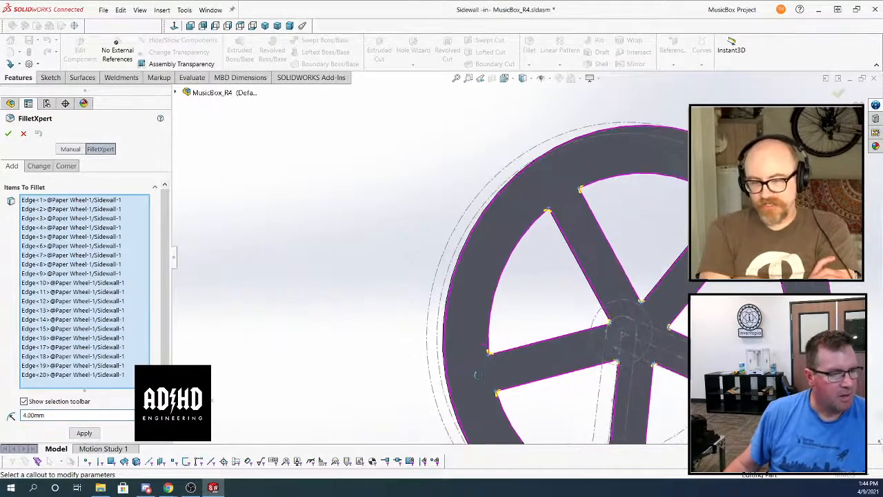
Inspect the 4 mm fillet preview at an inner wedge corner and cancel the fillet
{"action": "scroll", "coordinate": [538, 297], "scroll_direction": "up", "scroll_amount": 2}
{"action": "scroll", "coordinate": [616, 282], "scroll_direction": "down", "scroll_amount": 6}
{"action": "scroll", "coordinate": [616, 282], "scroll_direction": "down", "scroll_amount": 5}
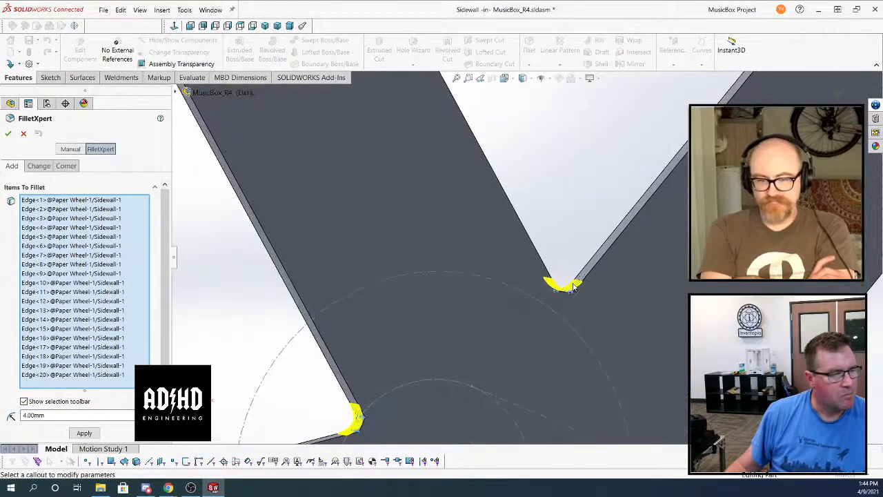
{"action": "scroll", "coordinate": [554, 289], "scroll_direction": "down", "scroll_amount": 4}
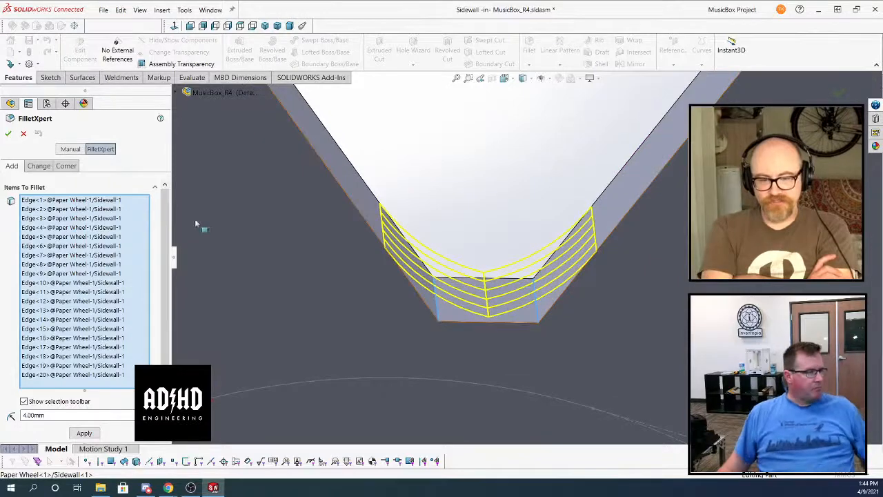
{"action": "scroll", "coordinate": [479, 318], "scroll_direction": "down", "scroll_amount": 3}
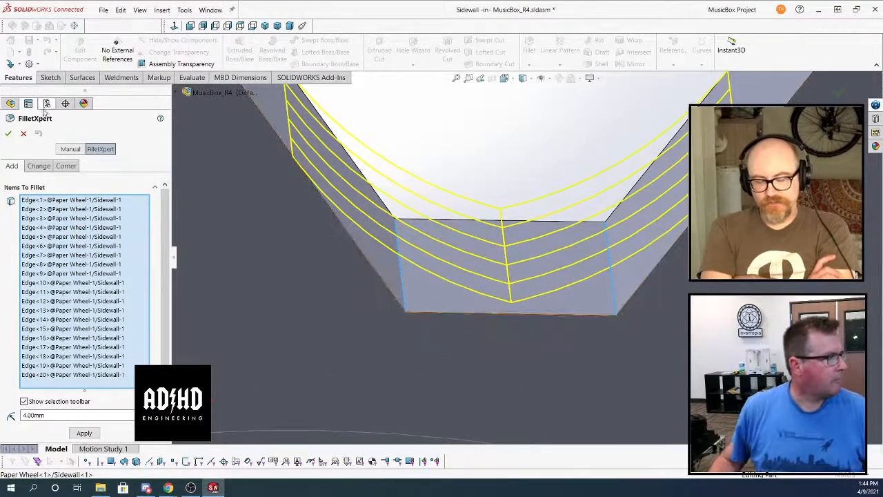
{"action": "left_click", "coordinate": [24, 134]}
{"action": "scroll", "coordinate": [503, 246], "scroll_direction": "up", "scroll_amount": 6}
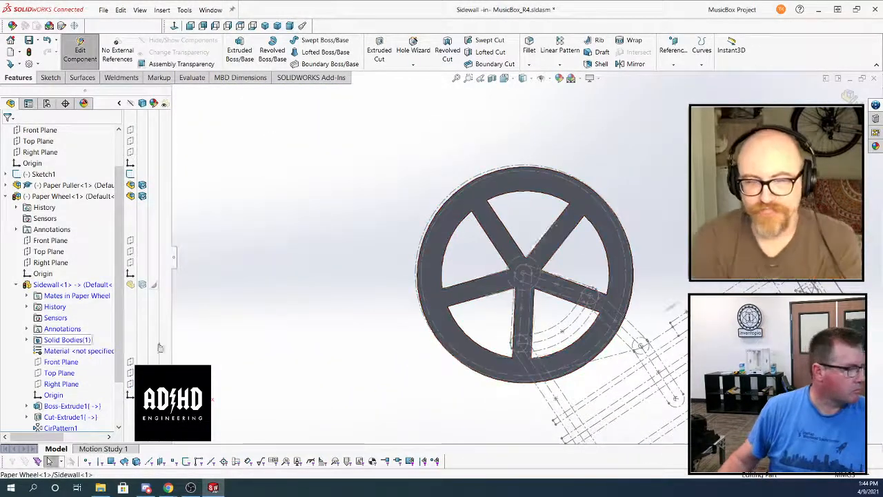
Edit the wedge cut-extrude of the Sidewall and add the small triangular tip region near the hub to its selected contours
{"action": "left_click", "coordinate": [60, 416]}
{"action": "left_click", "coordinate": [72, 298]}
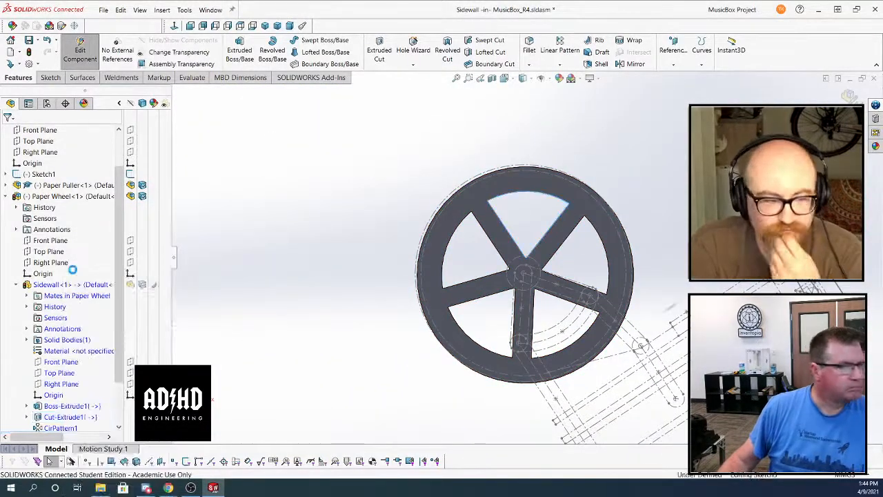
{"action": "scroll", "coordinate": [522, 271], "scroll_direction": "down", "scroll_amount": 10}
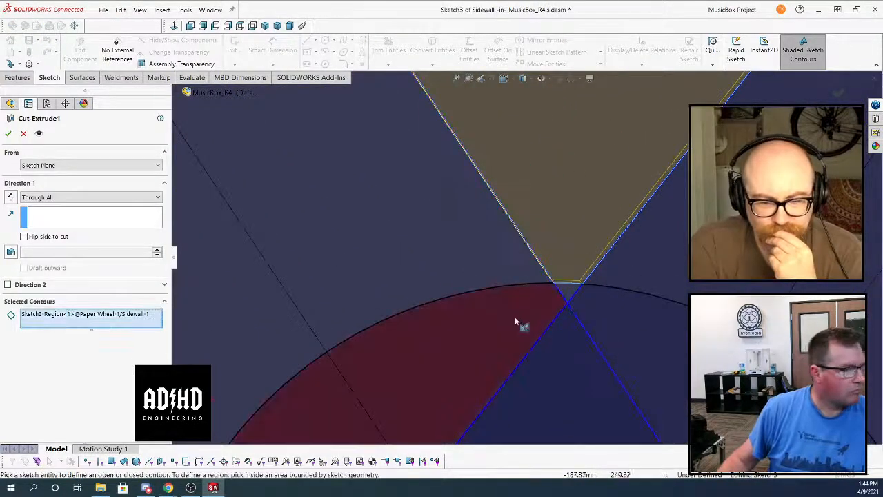
{"action": "left_click", "coordinate": [571, 296]}
{"action": "key", "text": "Return"}
{"action": "scroll", "coordinate": [569, 290], "scroll_direction": "up", "scroll_amount": 10}
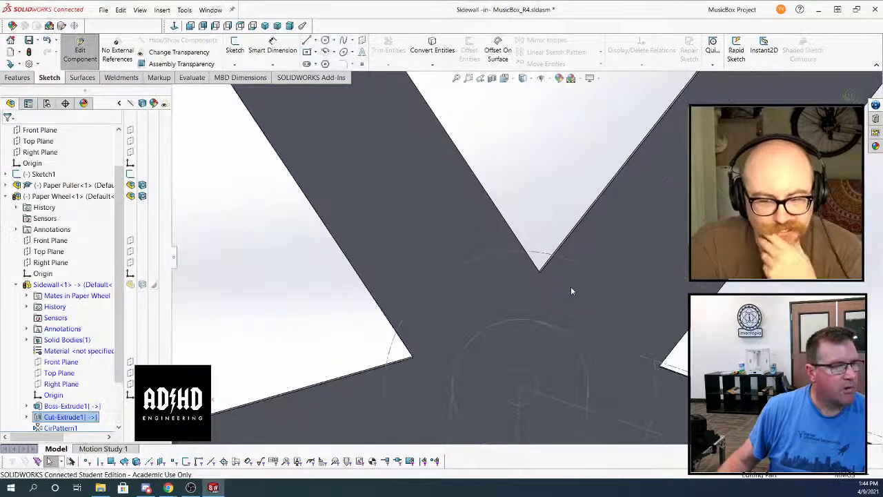
Leave the Sidewall's in-context editing and reopen the part for editing within the assembly
{"action": "left_click", "coordinate": [848, 95]}
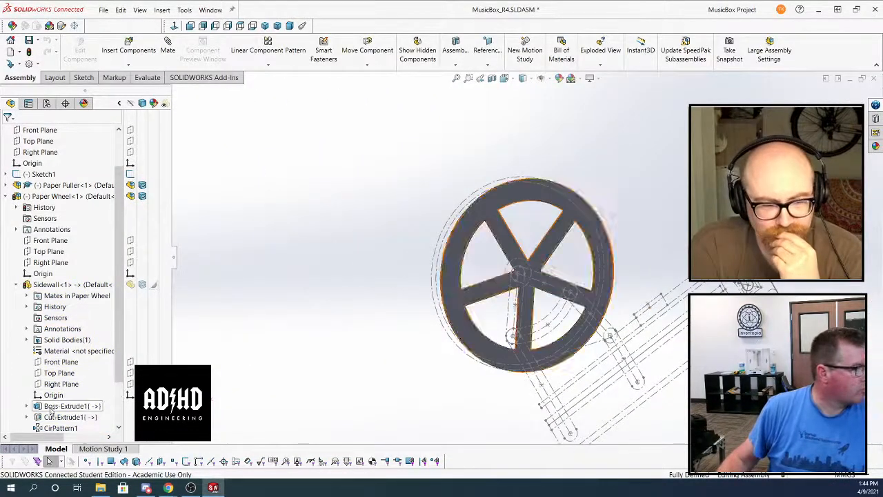
{"action": "left_click", "coordinate": [56, 284]}
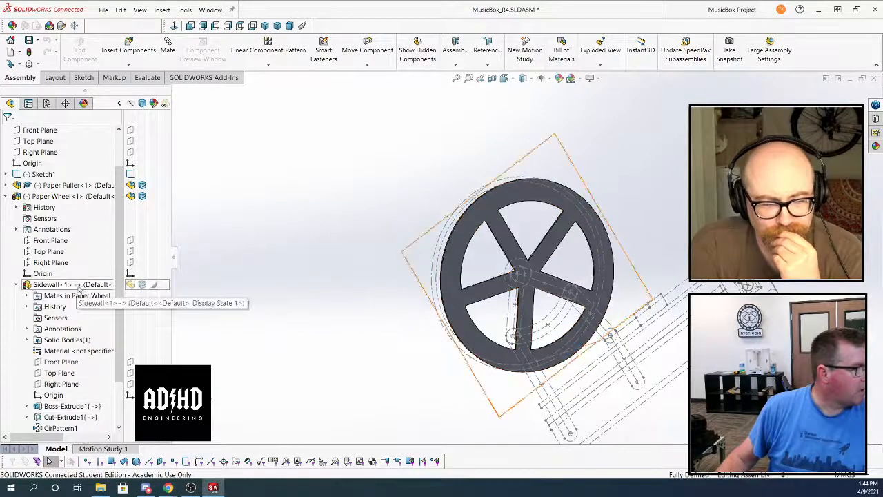
{"action": "right_click", "coordinate": [76, 284]}
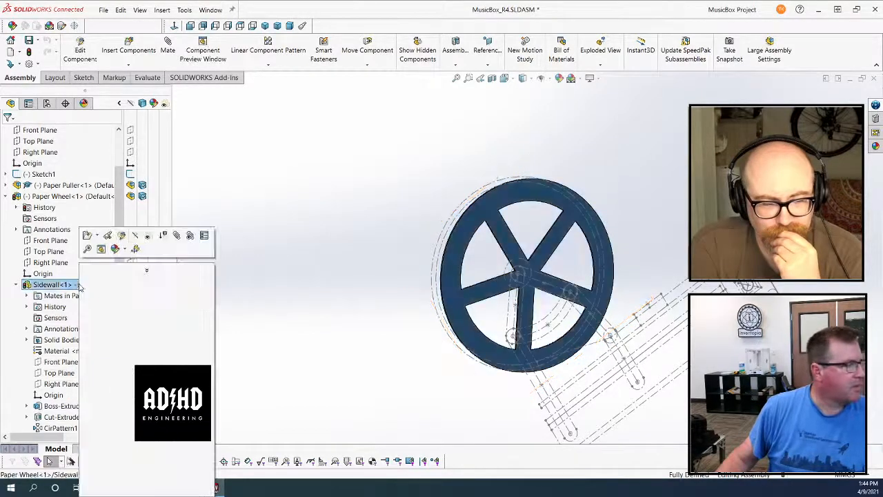
{"action": "left_click", "coordinate": [122, 236]}
Start a FilletXpert fillet and select the pointed inner edge and one outer corner edge of a wedge opening
{"action": "scroll", "coordinate": [549, 233], "scroll_direction": "down", "scroll_amount": 6}
{"action": "middle_click_drag", "start_coordinate": [445, 289], "coordinate": [479, 311]}
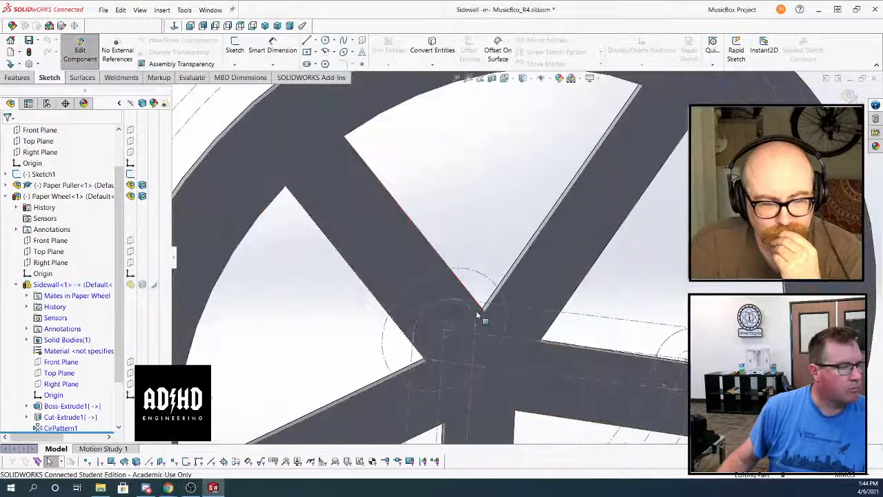
{"action": "scroll", "coordinate": [481, 309], "scroll_direction": "down", "scroll_amount": 3}
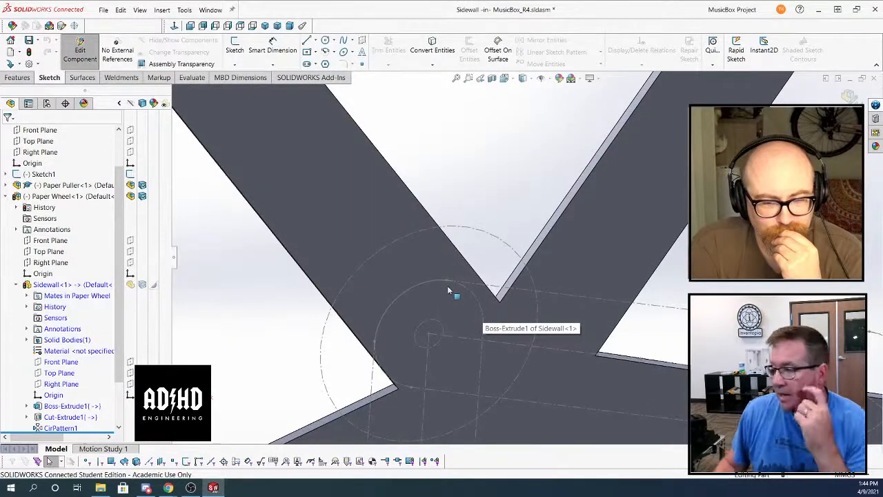
{"action": "mouse_move", "coordinate": [447, 290]}
{"action": "middle_mouse_down"}
{"action": "mouse_move", "coordinate": [489, 258]}
{"action": "mouse_move", "coordinate": [487, 288]}
{"action": "mouse_move", "coordinate": [507, 285]}
{"action": "middle_mouse_up"}
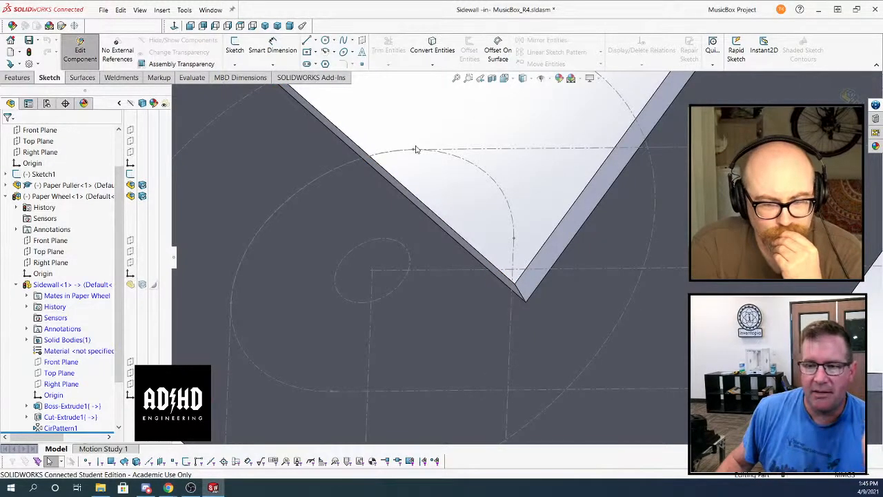
{"action": "left_click", "coordinate": [26, 78]}
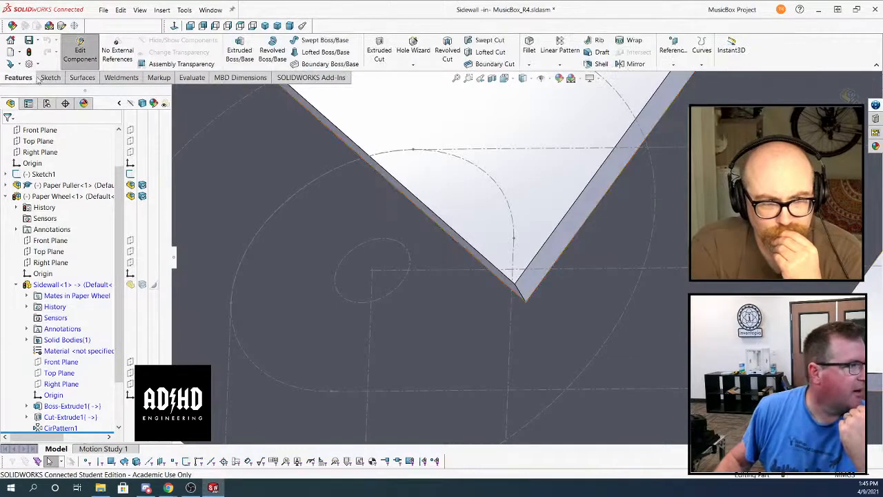
{"action": "left_click", "coordinate": [528, 45]}
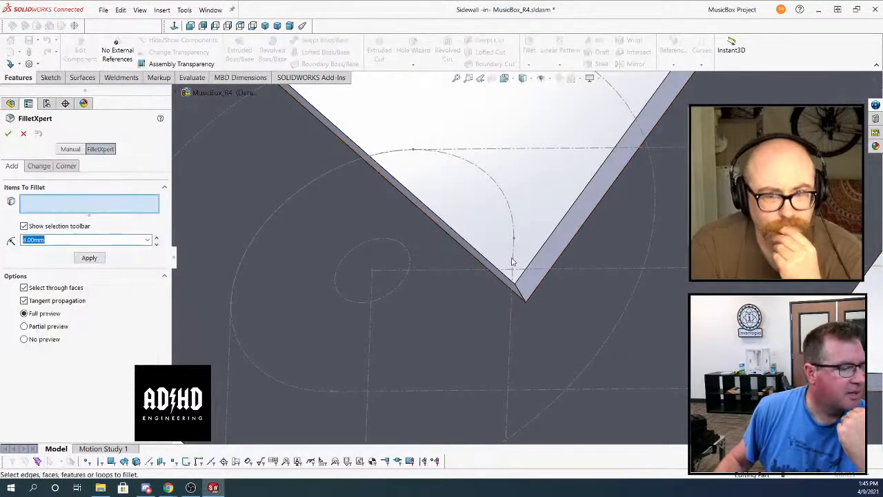
{"action": "left_click", "coordinate": [522, 295]}
{"action": "middle_click_drag", "start_coordinate": [522, 295], "coordinate": [533, 168]}
{"action": "scroll", "coordinate": [533, 168], "scroll_direction": "up", "scroll_amount": 6}
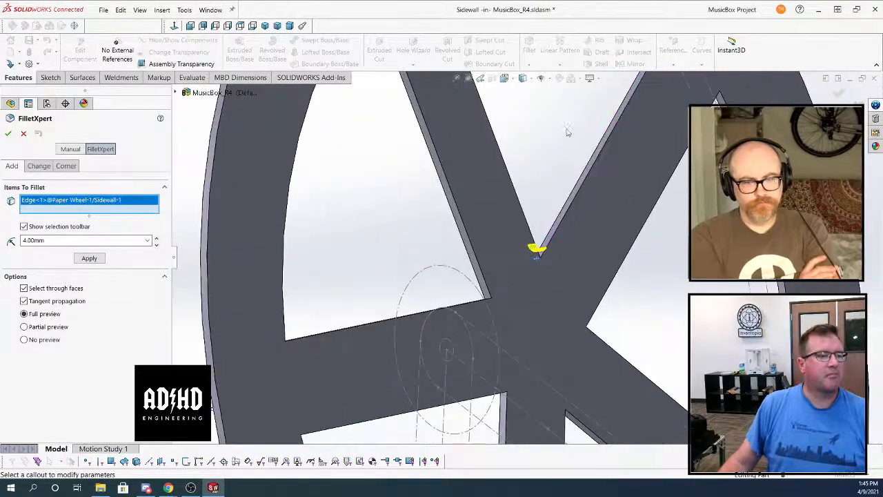
{"action": "scroll", "coordinate": [585, 208], "scroll_direction": "down", "scroll_amount": 6}
{"action": "scroll", "coordinate": [584, 208], "scroll_direction": "down", "scroll_amount": 2}
{"action": "left_click", "coordinate": [563, 196]}
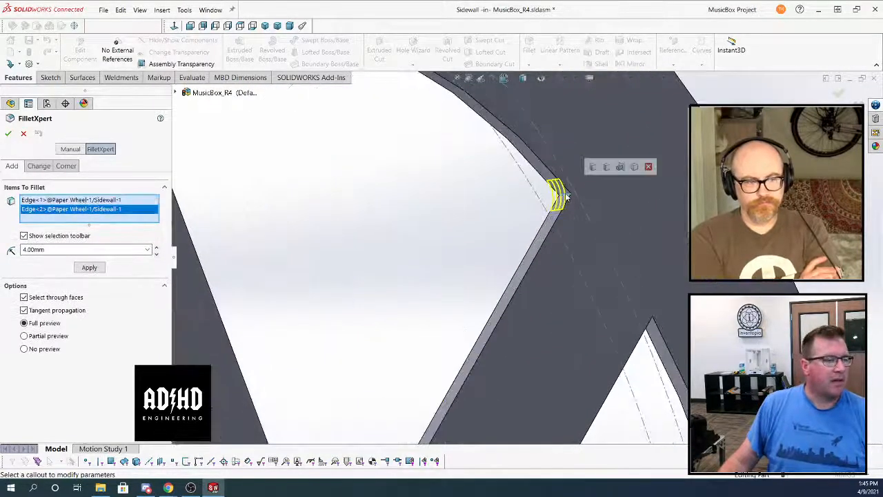
Add the opening's other outer corner edge and the edges connected to the start internal loops to the fillet selection
{"action": "middle_click_drag", "start_coordinate": [563, 197], "coordinate": [528, 166]}
{"action": "scroll", "coordinate": [528, 166], "scroll_direction": "up", "scroll_amount": 6}
{"action": "middle_click_drag", "start_coordinate": [506, 195], "coordinate": [466, 180]}
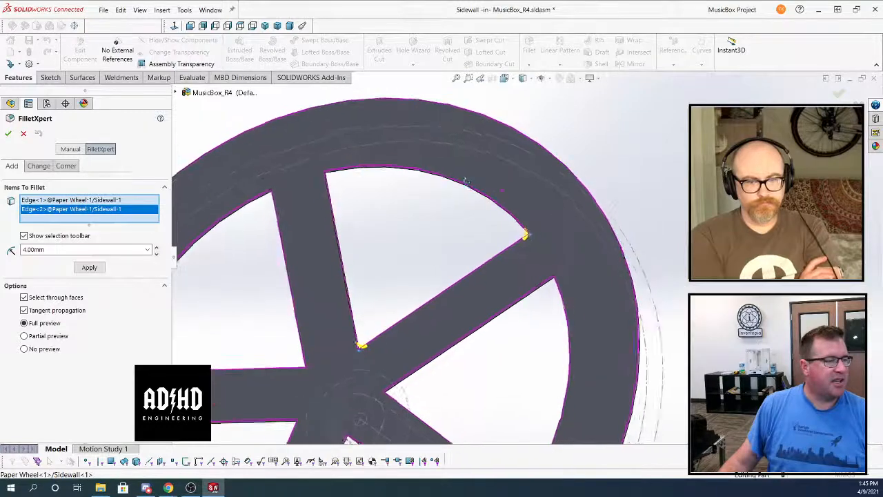
{"action": "scroll", "coordinate": [351, 179], "scroll_direction": "up", "scroll_amount": 1}
{"action": "scroll", "coordinate": [343, 180], "scroll_direction": "down", "scroll_amount": 8}
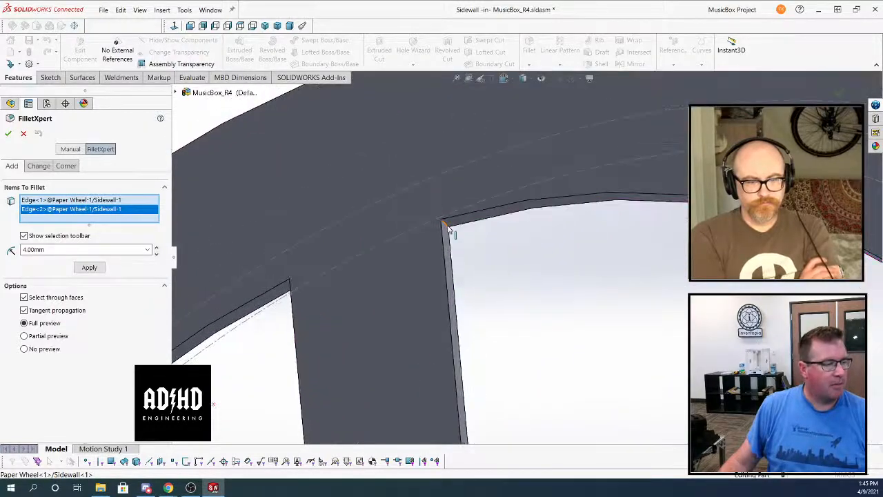
{"action": "left_click", "coordinate": [452, 230]}
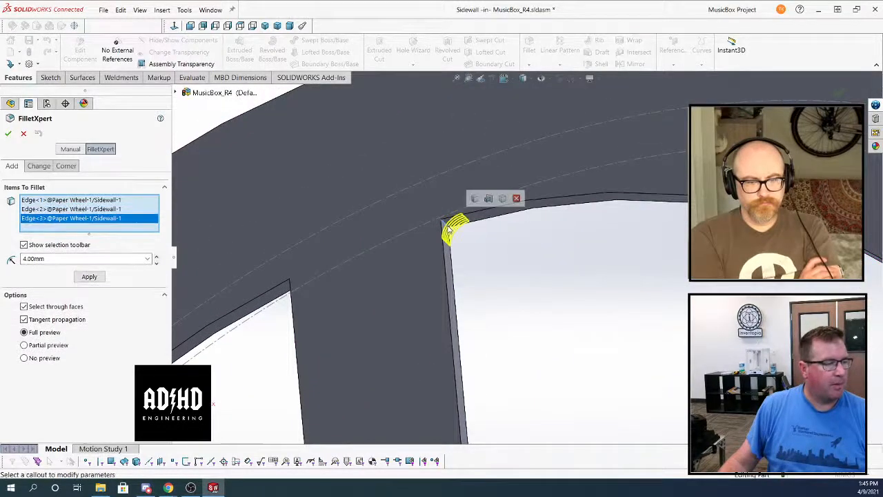
{"action": "left_click", "coordinate": [474, 201]}
Set the radius of the wedge corner fillets to 10 mm and check the preview on the whole wheel
{"action": "scroll", "coordinate": [474, 200], "scroll_direction": "up", "scroll_amount": 3}
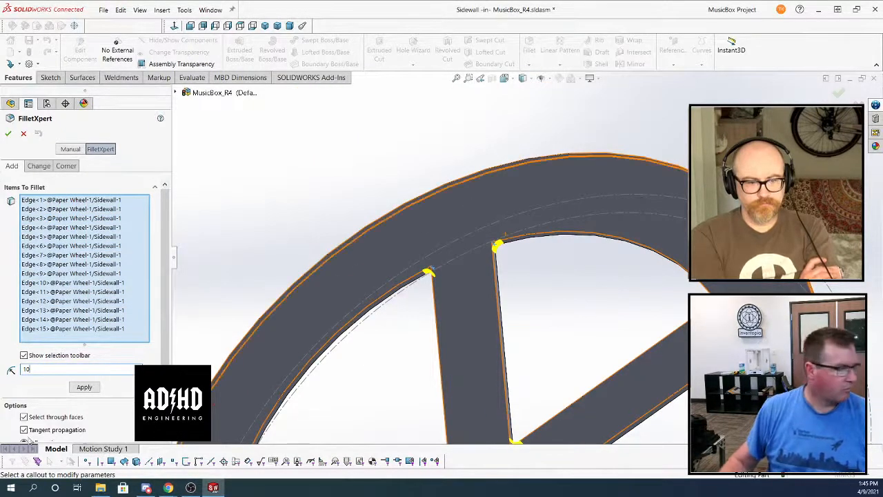
{"action": "key", "text": "Return"}
{"action": "scroll", "coordinate": [579, 314], "scroll_direction": "up", "scroll_amount": 5}
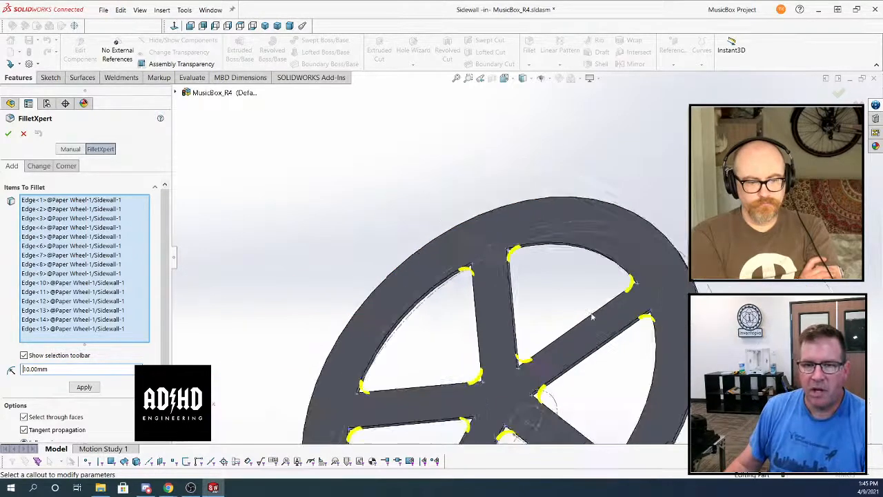
{"action": "middle_click_drag", "start_coordinate": [570, 314], "coordinate": [585, 333]}
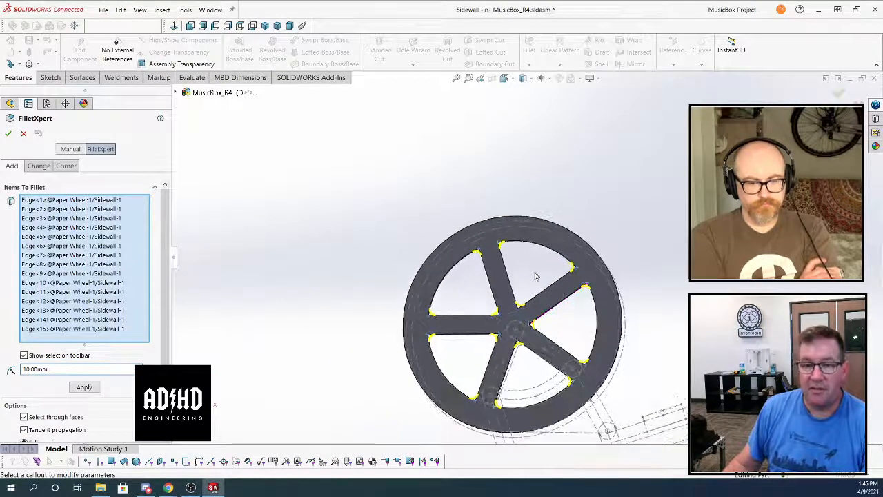
{"action": "scroll", "coordinate": [530, 295], "scroll_direction": "down", "scroll_amount": 4}
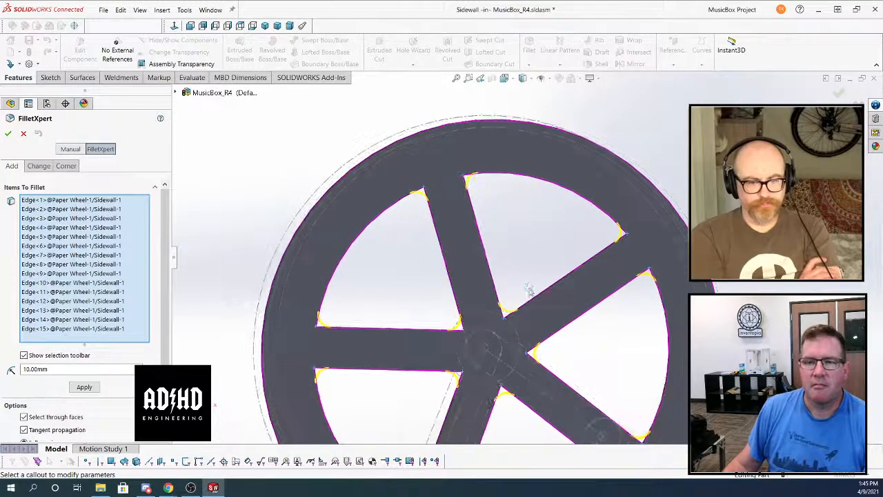
Set the radius of the wedge corner fillets to 15 mm and apply the fillet to all selected edges
{"action": "double_click", "coordinate": [45, 370]}
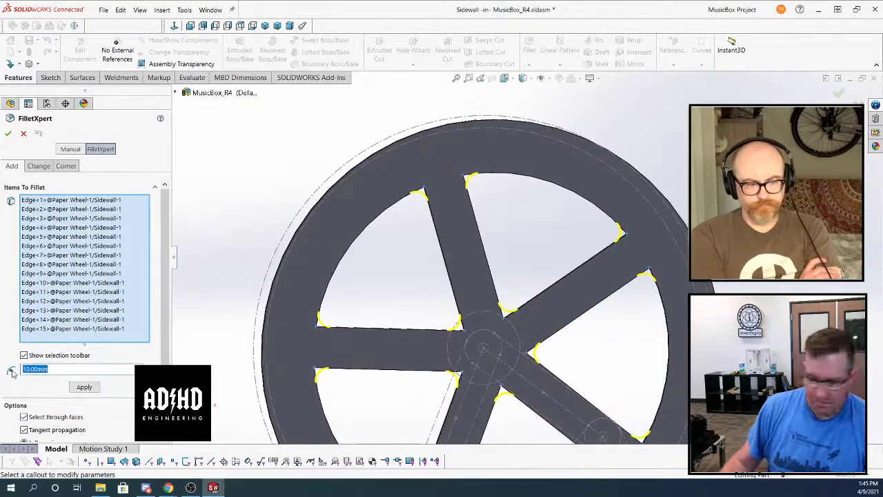
{"action": "type", "text": "15"}
{"action": "key", "text": "Return"}
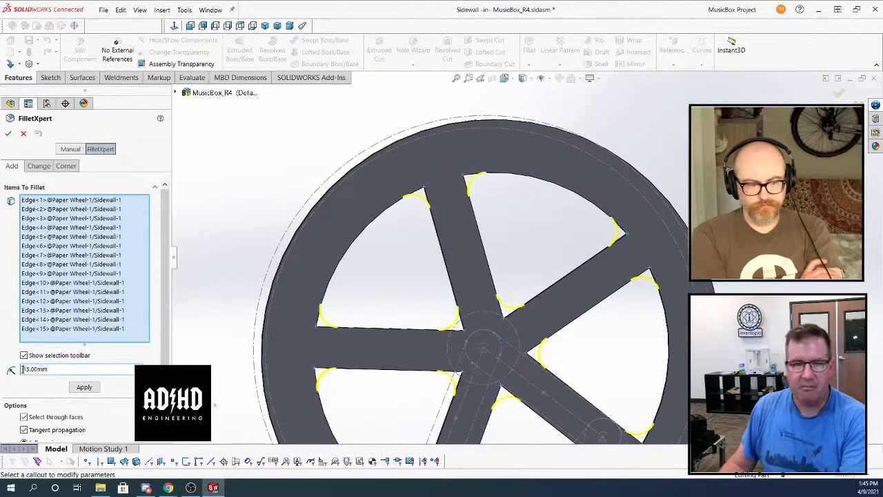
{"action": "left_click", "coordinate": [9, 133]}
{"action": "scroll", "coordinate": [385, 216], "scroll_direction": "up", "scroll_amount": 3}
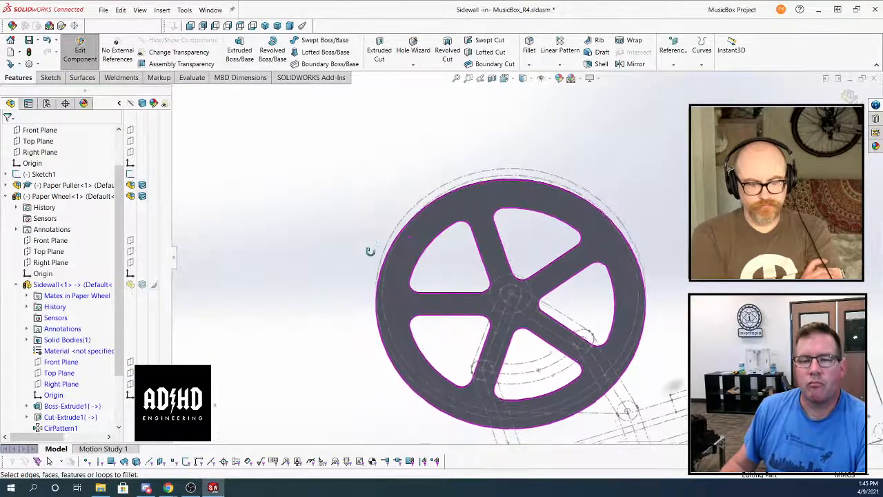
{"action": "middle_click_drag", "start_coordinate": [370, 251], "coordinate": [376, 242]}
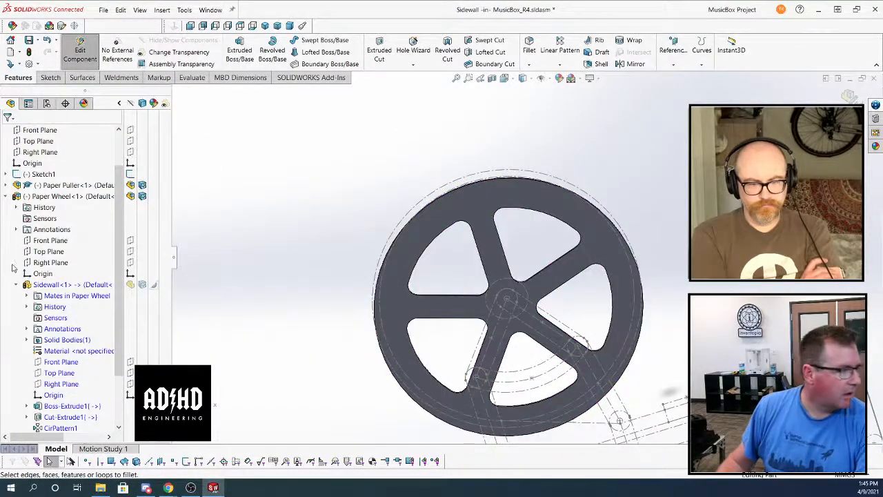
Start a new sketch on the front face of the Sidewall wheel
{"action": "left_click", "coordinate": [66, 284]}
{"action": "scroll", "coordinate": [118, 300], "scroll_direction": "down", "scroll_amount": 2}
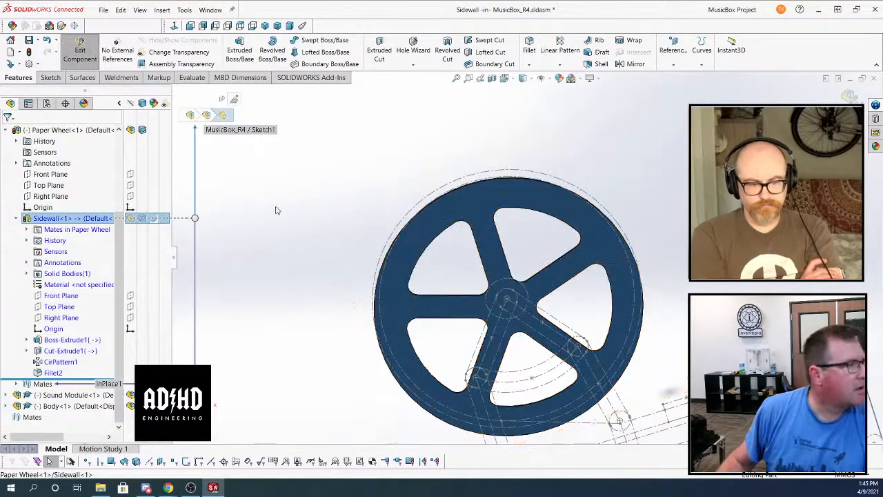
{"action": "left_click", "coordinate": [50, 77]}
{"action": "left_click", "coordinate": [488, 200]}
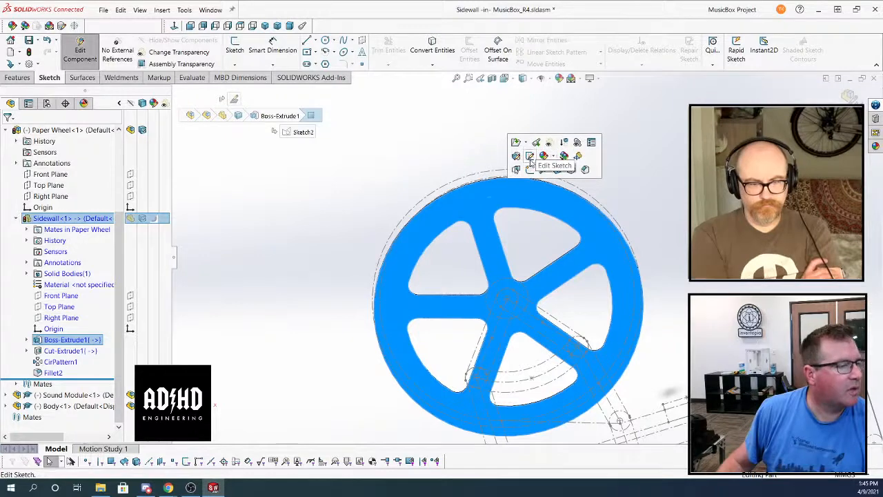
{"action": "left_click", "coordinate": [431, 172]}
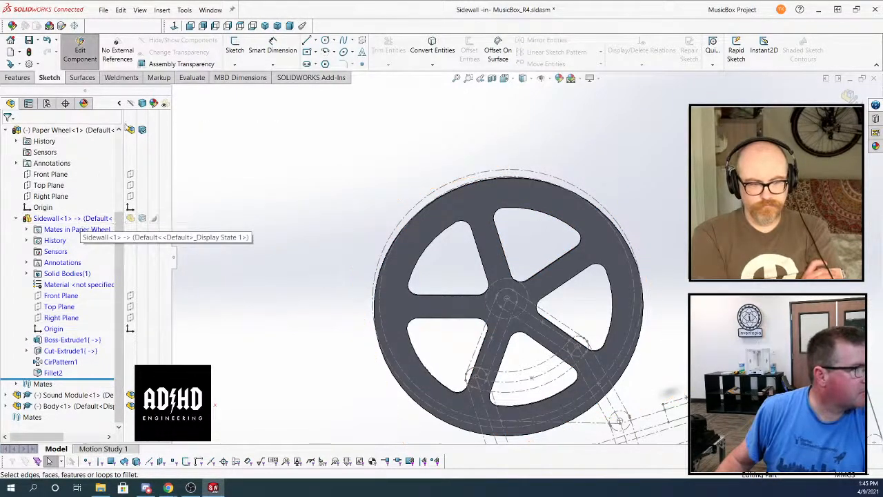
{"action": "left_click", "coordinate": [234, 48]}
{"action": "left_click", "coordinate": [451, 187]}
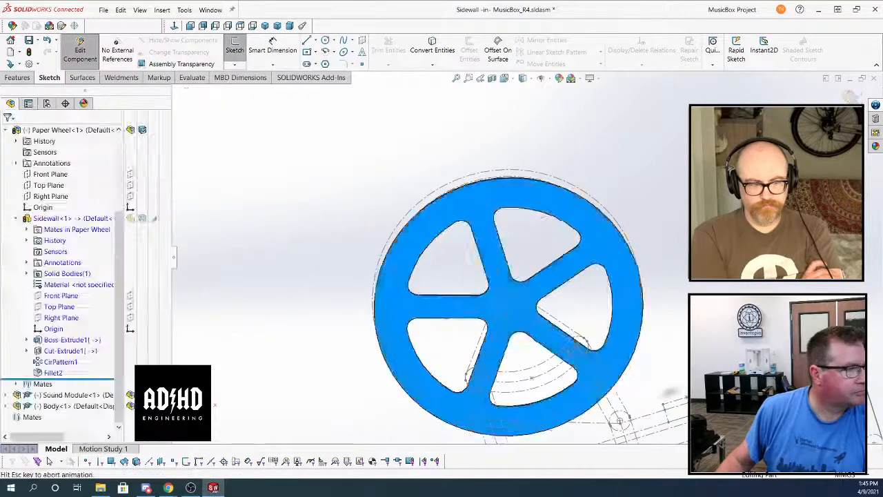
Sketch a vertical construction line about 164 mm long from the wheel's centre up along the upper spoke
{"action": "left_click", "coordinate": [315, 40]}
{"action": "left_click", "coordinate": [328, 61]}
{"action": "scroll", "coordinate": [455, 149], "scroll_direction": "down", "scroll_amount": 3}
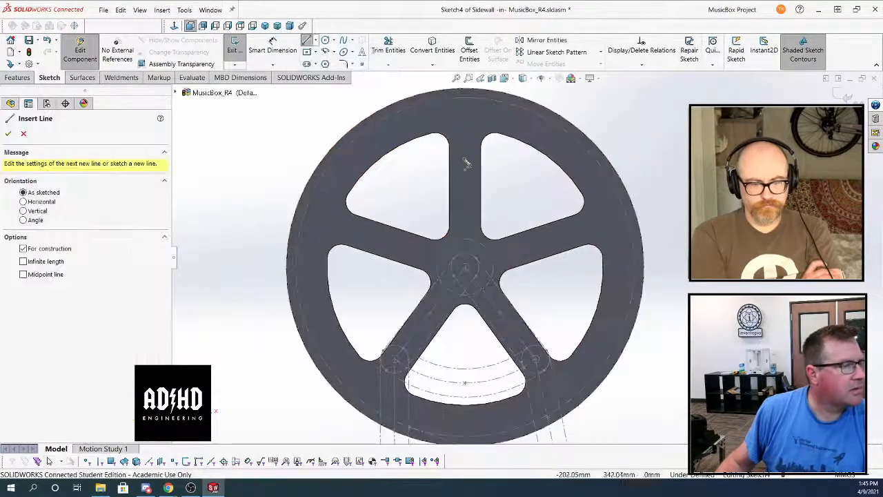
{"action": "left_click", "coordinate": [466, 267]}
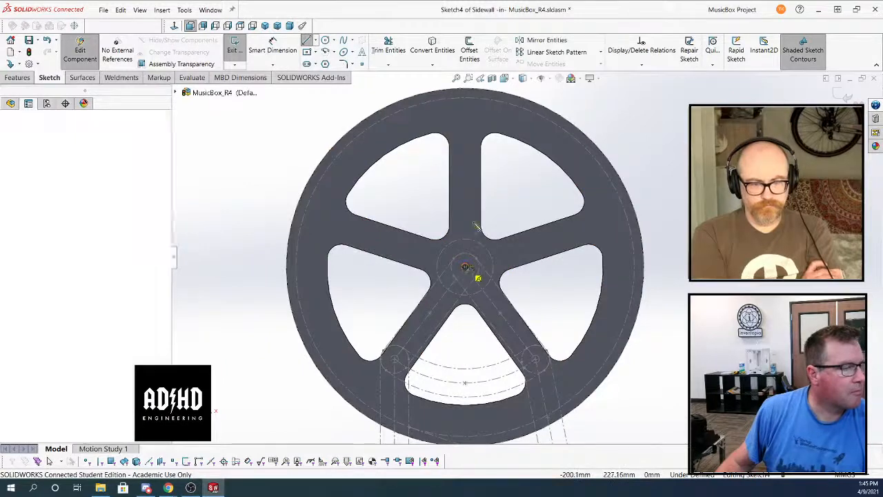
{"action": "left_click", "coordinate": [466, 116]}
{"action": "left_click", "coordinate": [49, 460]}
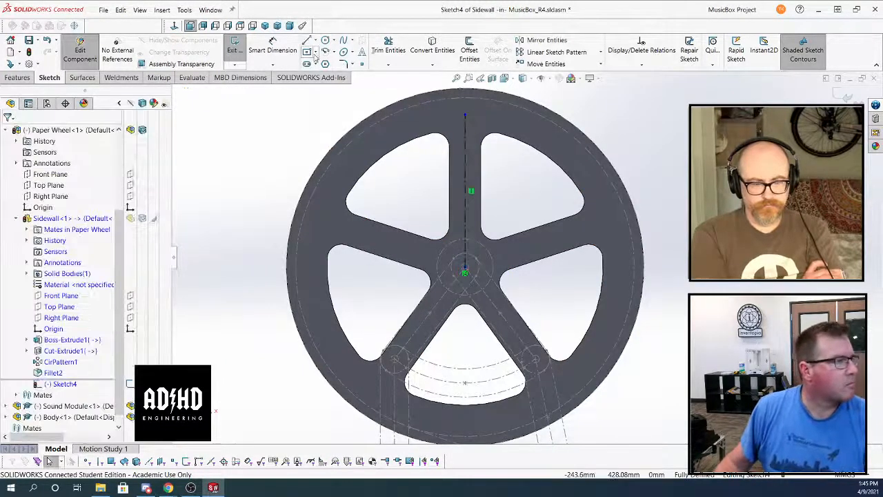
Sketch a centre rectangle about 8 mm wide around the upper end of the construction line, its corner on the dashed rim circle
{"action": "left_click", "coordinate": [307, 51]}
{"action": "left_click", "coordinate": [465, 115]}
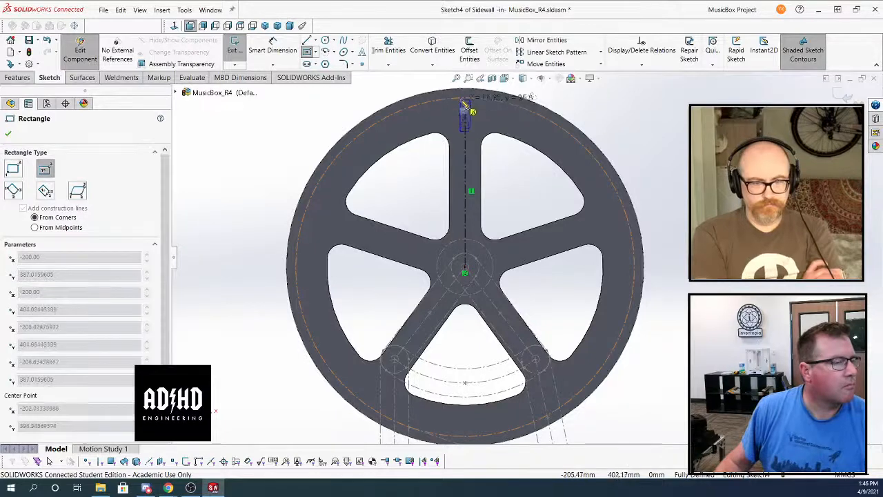
{"action": "left_click", "coordinate": [461, 98]}
Dimension the slot rectangle on the upper spoke to 3.1 mm wide and 20 mm high
{"action": "left_click", "coordinate": [262, 40]}
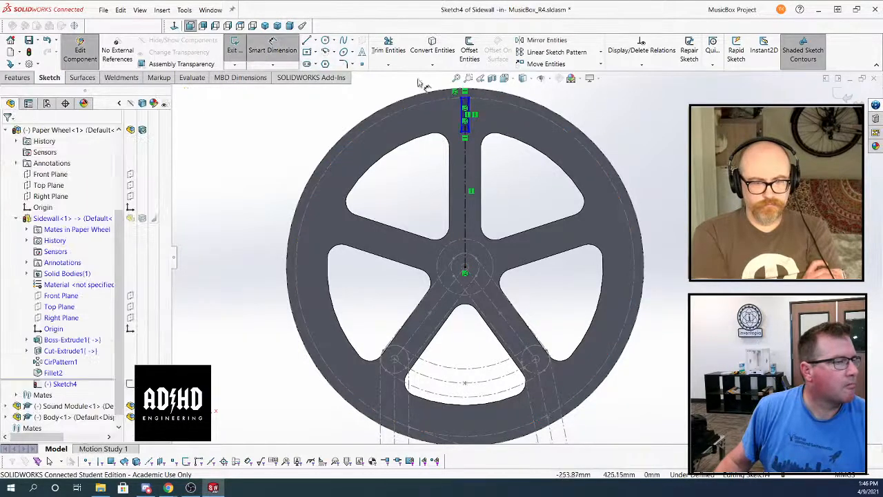
{"action": "scroll", "coordinate": [486, 131], "scroll_direction": "up", "scroll_amount": 5}
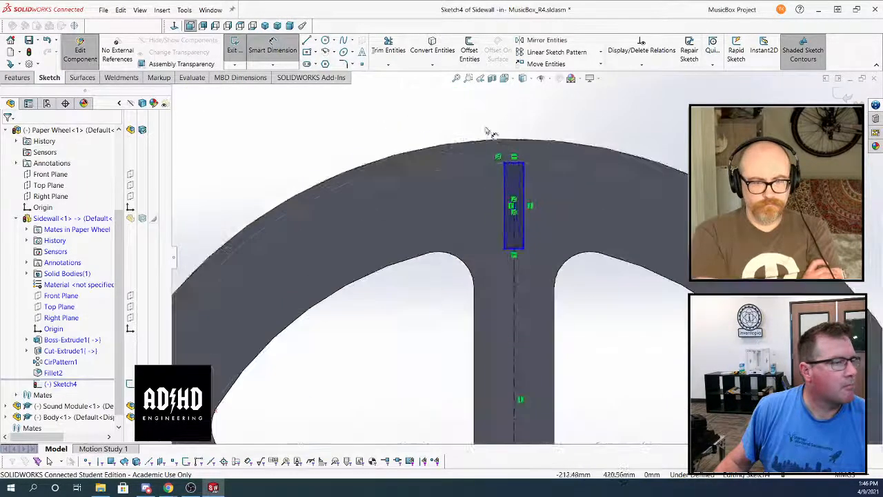
{"action": "left_click", "coordinate": [507, 166]}
{"action": "left_click", "coordinate": [570, 120]}
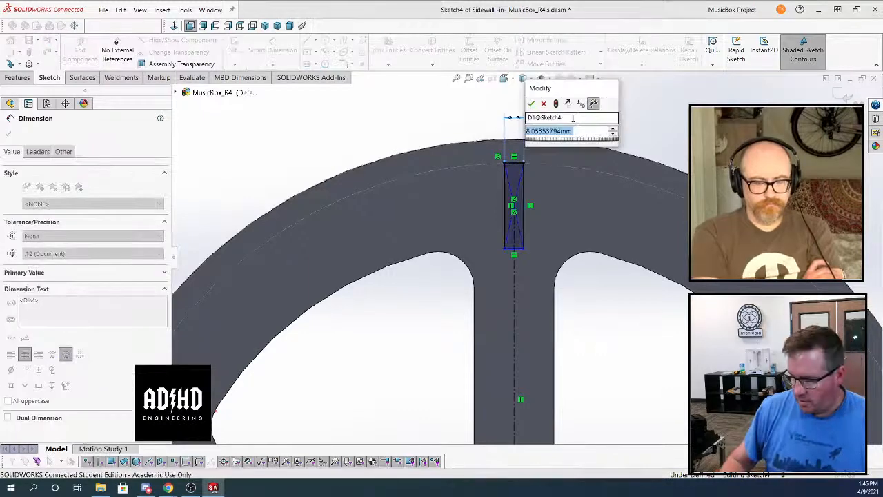
{"action": "type", "text": "3.1"}
{"action": "key", "text": "Return"}
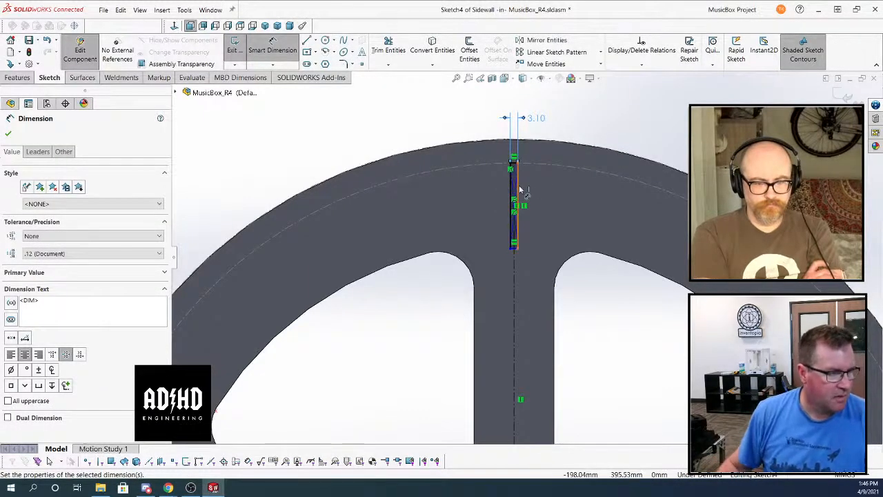
{"action": "left_click", "coordinate": [520, 189]}
{"action": "left_click", "coordinate": [742, 197]}
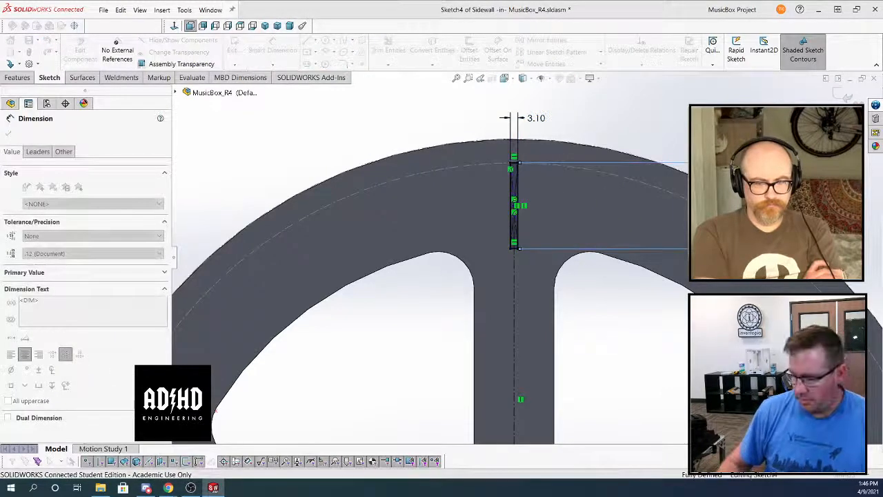
{"action": "type", "text": "20"}
{"action": "key", "text": "Return"}
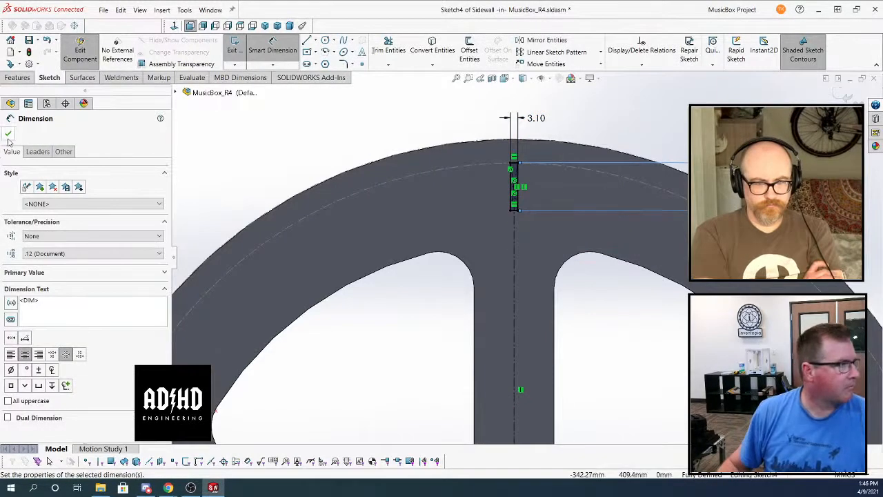
{"action": "left_click", "coordinate": [9, 135]}
Cut the slot rectangle's region into the Sidewall with a blind extruded cut 3 mm deep
{"action": "left_click", "coordinate": [18, 77]}
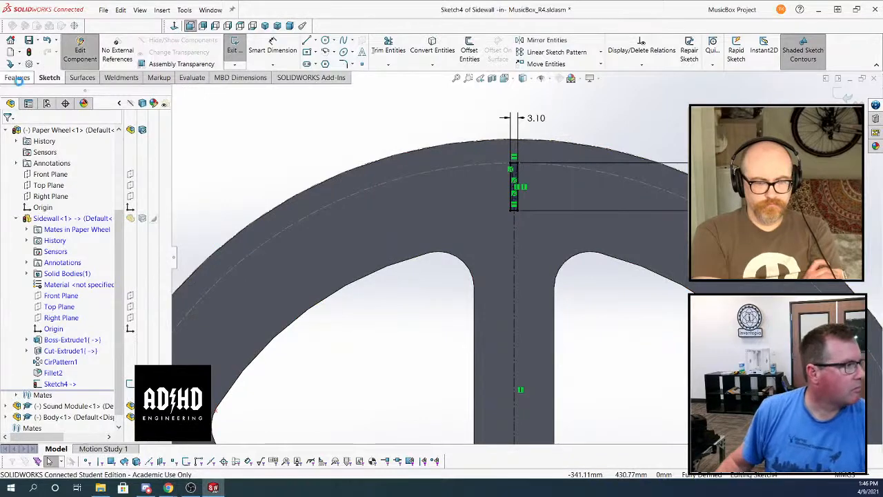
{"action": "left_click", "coordinate": [379, 47]}
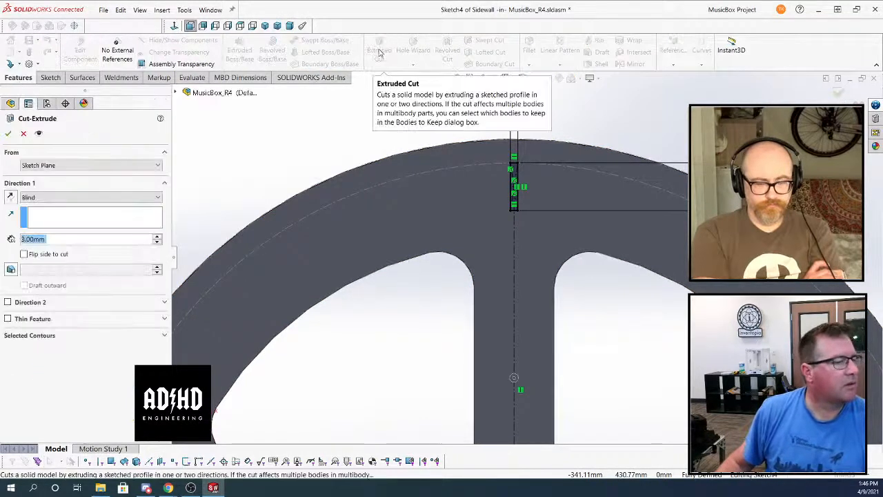
{"action": "left_click", "coordinate": [40, 338]}
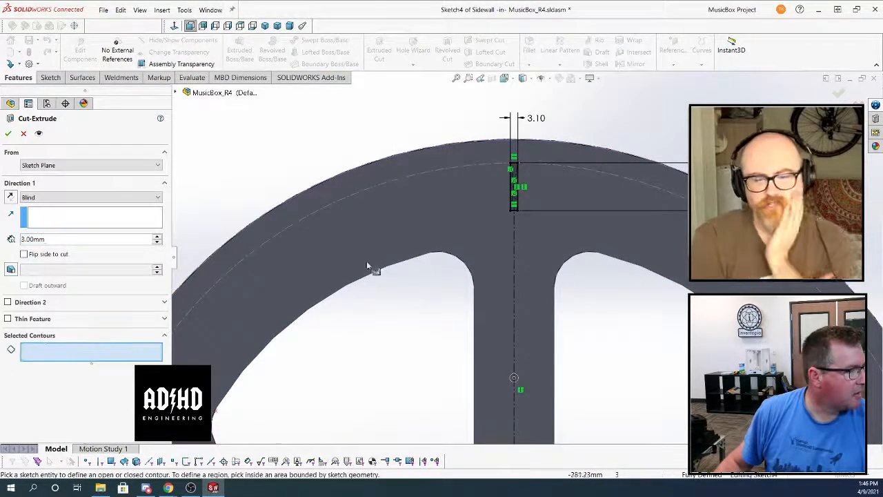
{"action": "scroll", "coordinate": [524, 193], "scroll_direction": "down", "scroll_amount": 2}
{"action": "scroll", "coordinate": [527, 201], "scroll_direction": "up", "scroll_amount": 5}
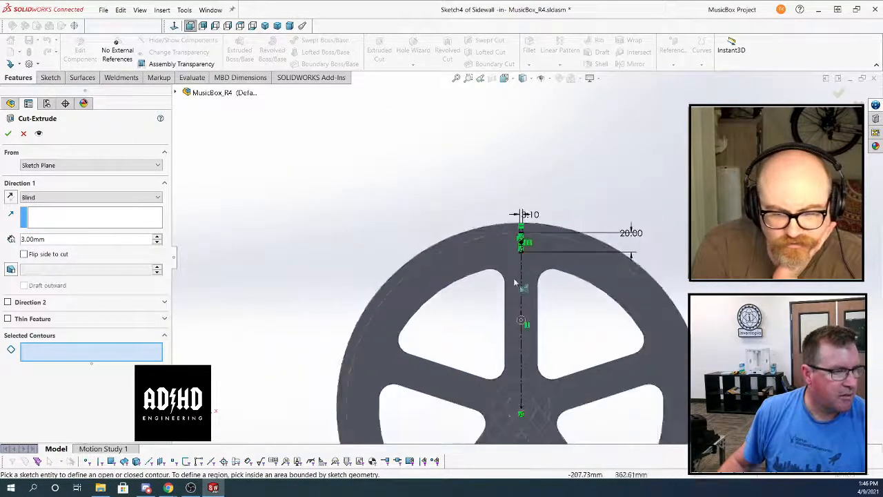
{"action": "scroll", "coordinate": [519, 365], "scroll_direction": "down", "scroll_amount": 5}
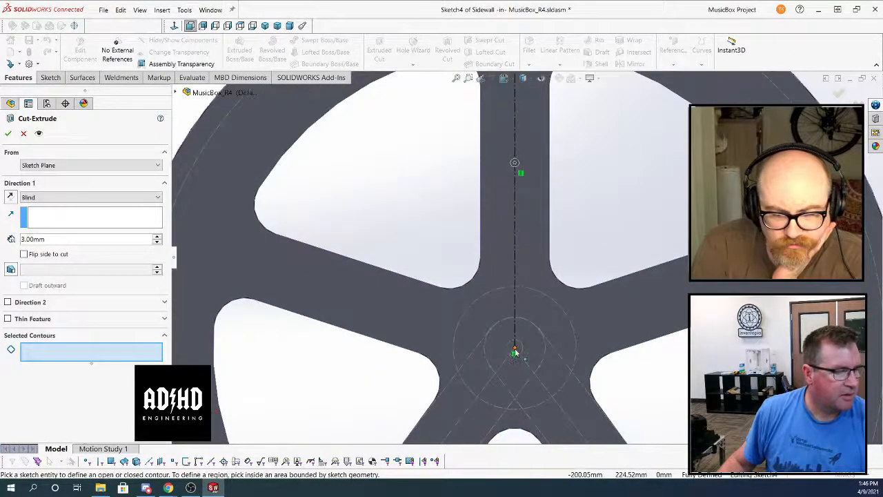
{"action": "scroll", "coordinate": [515, 352], "scroll_direction": "up", "scroll_amount": 6}
{"action": "scroll", "coordinate": [523, 145], "scroll_direction": "down", "scroll_amount": 6}
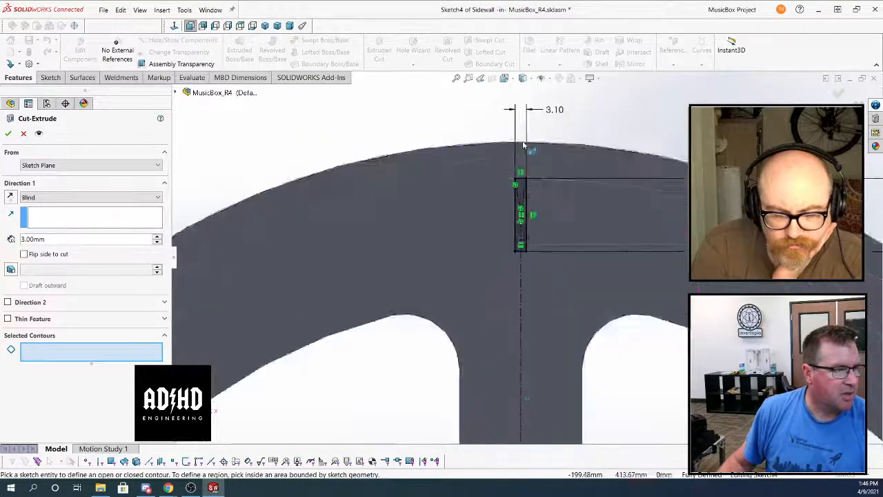
{"action": "scroll", "coordinate": [523, 145], "scroll_direction": "down", "scroll_amount": 2}
{"action": "left_click", "coordinate": [519, 222]}
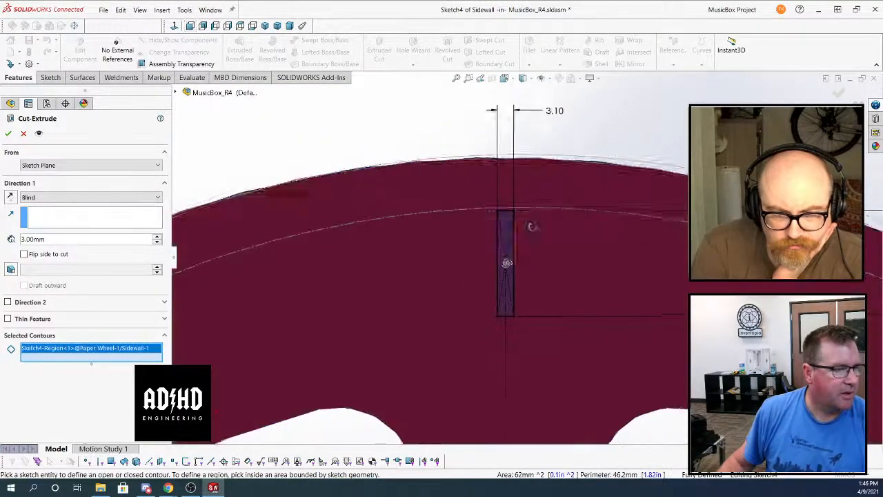
{"action": "mouse_move", "coordinate": [531, 227]}
{"action": "middle_mouse_down"}
{"action": "mouse_move", "coordinate": [455, 296]}
{"action": "mouse_move", "coordinate": [461, 288]}
{"action": "middle_mouse_up"}
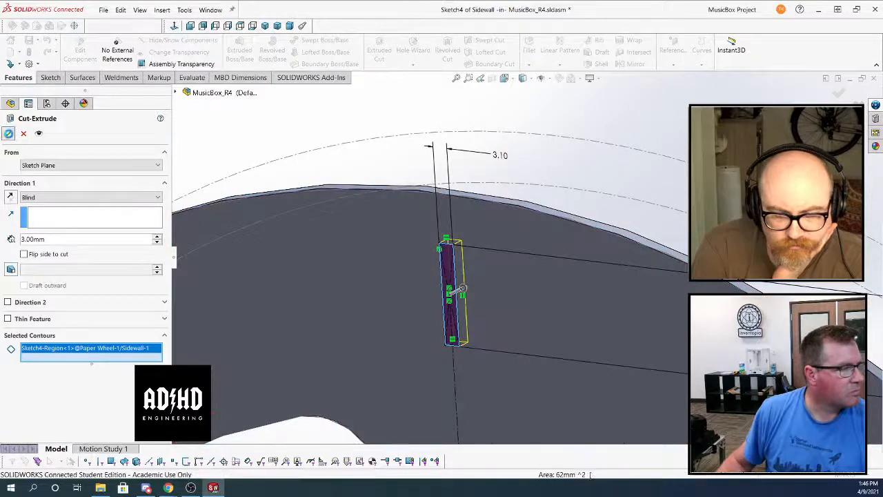
{"action": "key", "text": "Return"}
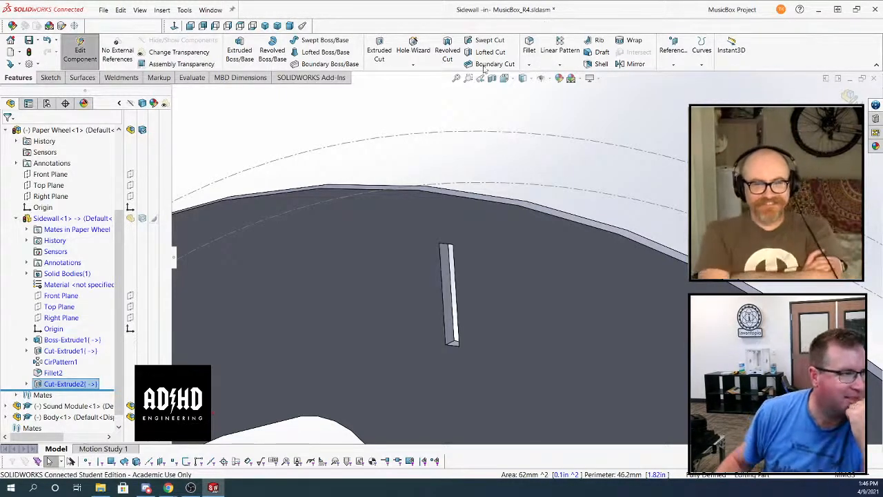
Pattern the slot cut circularly around the wheel's outer edge with 24 equally spaced instances over 360 degrees
{"action": "left_click", "coordinate": [559, 64]}
{"action": "left_click", "coordinate": [577, 88]}
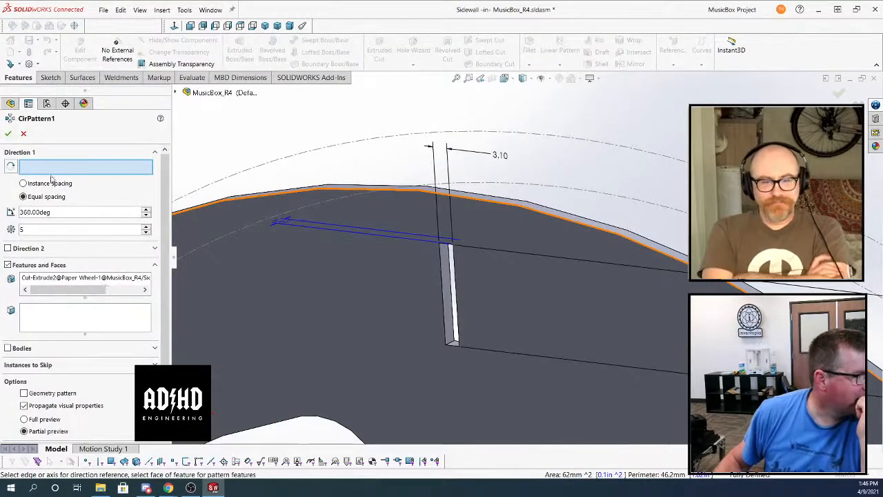
{"action": "left_click", "coordinate": [252, 195]}
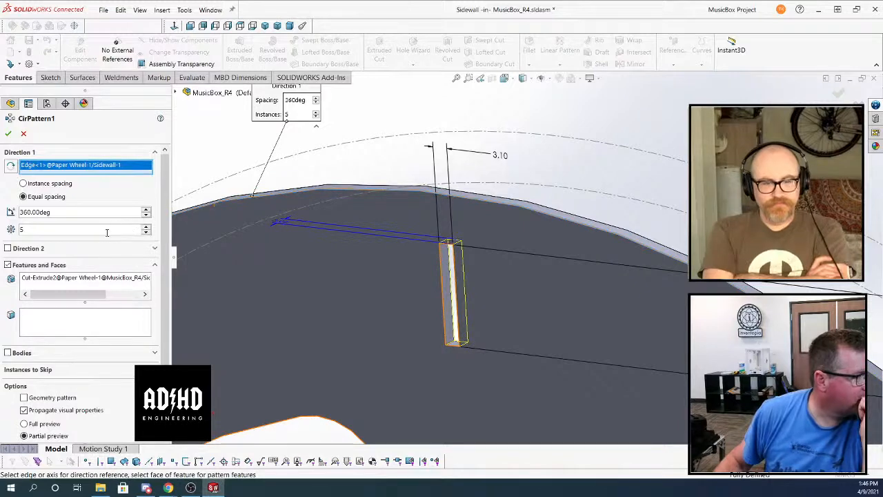
{"action": "type", "text": "2"}
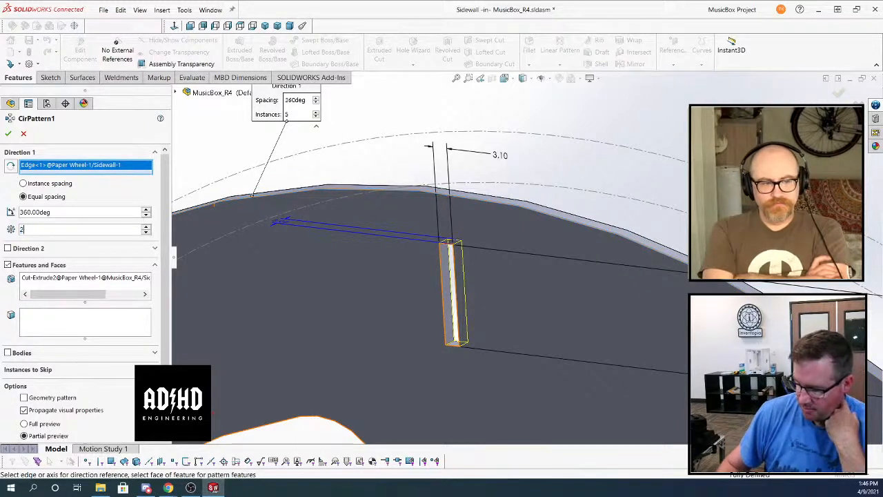
{"action": "type", "text": "4"}
{"action": "key", "text": "Return"}
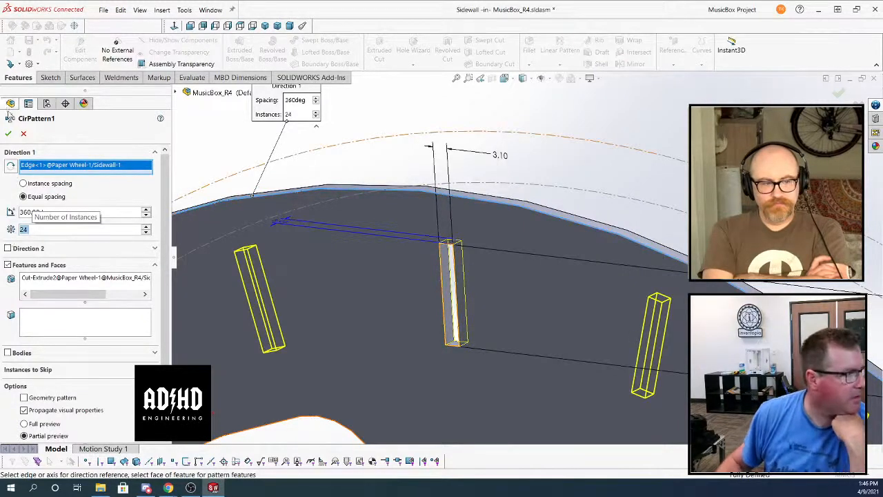
{"action": "left_click", "coordinate": [7, 134]}
Inspect the slotted wheel and finish editing the Sidewall to return to the MusicBox_R4 assembly
{"action": "scroll", "coordinate": [579, 296], "scroll_direction": "up", "scroll_amount": 6}
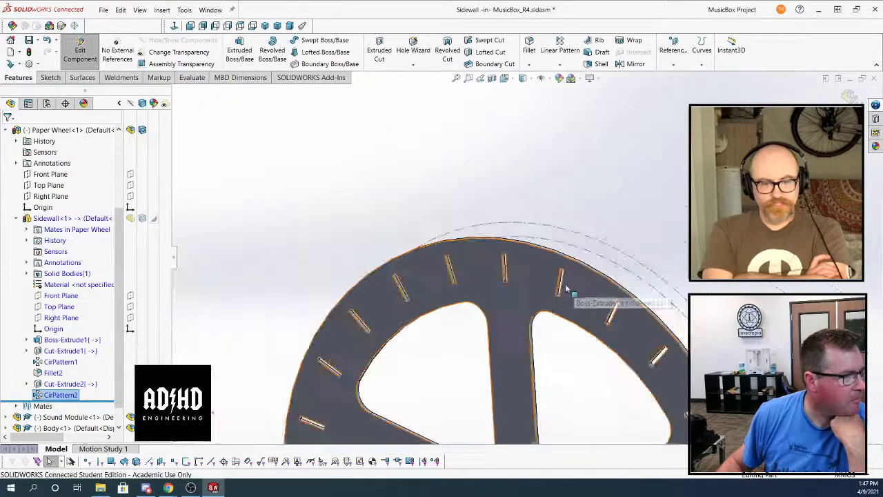
{"action": "middle_click_drag", "start_coordinate": [553, 279], "coordinate": [538, 318]}
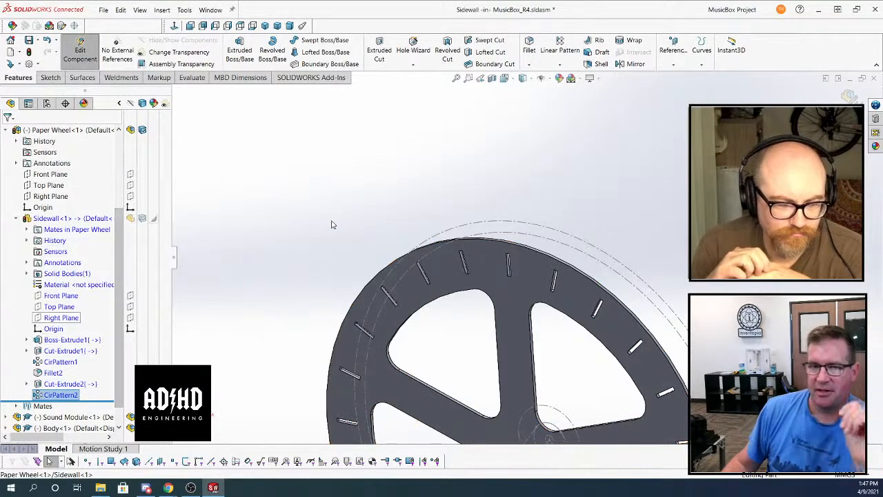
{"action": "scroll", "coordinate": [333, 226], "scroll_direction": "up", "scroll_amount": 4}
{"action": "scroll", "coordinate": [519, 366], "scroll_direction": "down", "scroll_amount": 3}
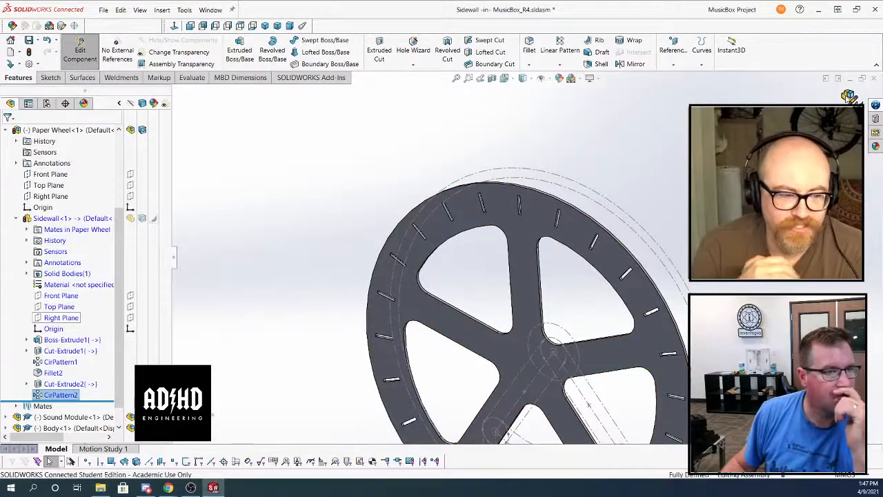
{"action": "left_click", "coordinate": [848, 96]}
{"action": "middle_click_drag", "start_coordinate": [472, 208], "coordinate": [441, 205]}
{"action": "scroll", "coordinate": [440, 205], "scroll_direction": "up", "scroll_amount": 4}
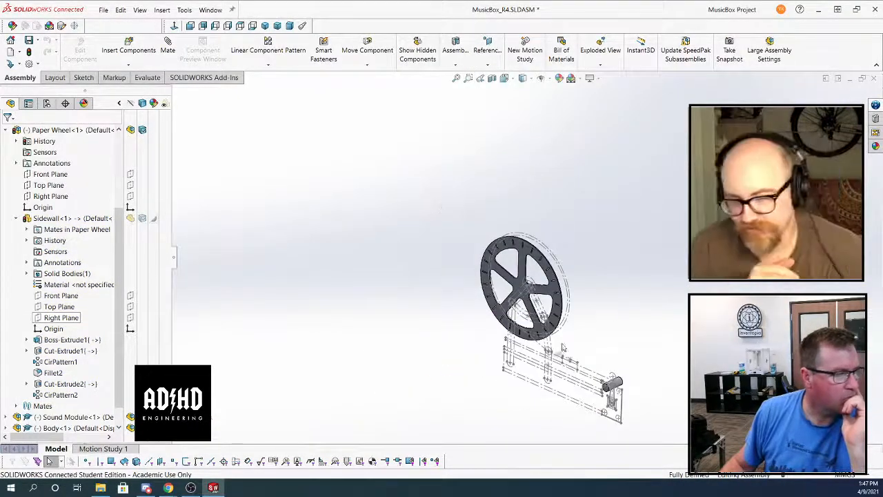
{"action": "scroll", "coordinate": [570, 362], "scroll_direction": "down", "scroll_amount": 3}
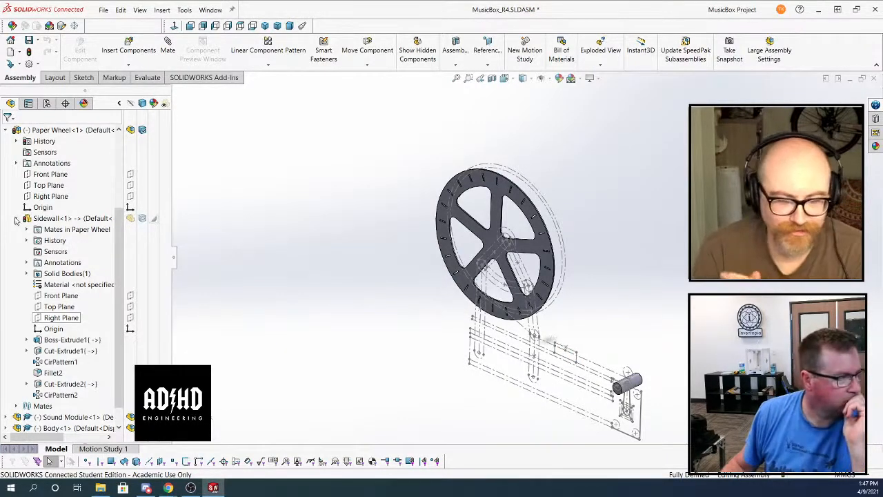
Edit the Sidewall's Boss-Extrude1 to add the small centre circle to its selected contours, accept it and return to the assembly
{"action": "left_click", "coordinate": [16, 218]}
{"action": "scroll", "coordinate": [552, 283], "scroll_direction": "down", "scroll_amount": 2}
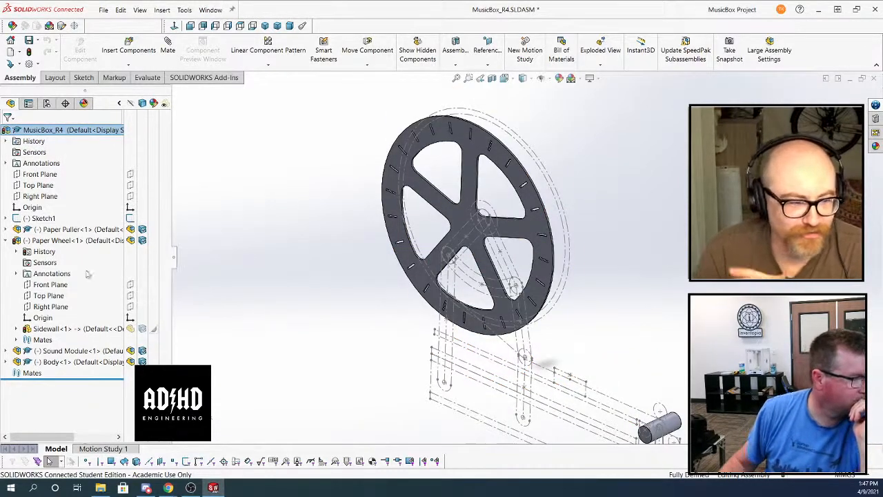
{"action": "left_click", "coordinate": [18, 329]}
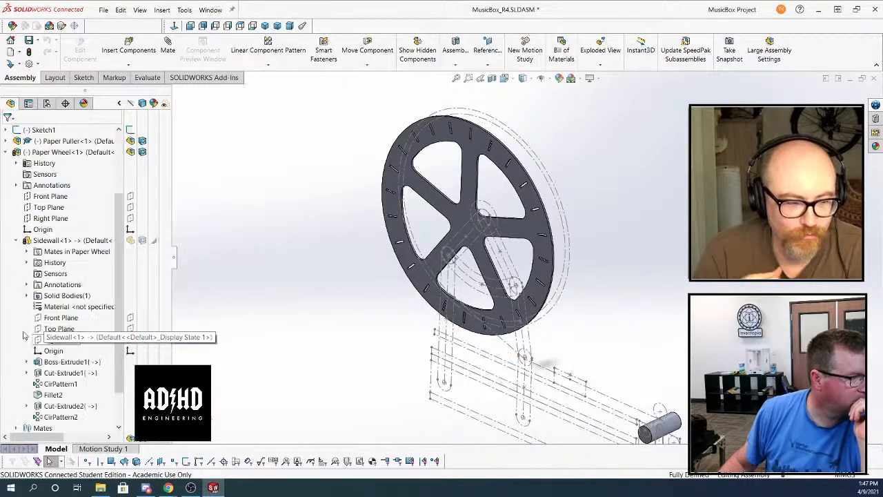
{"action": "right_click", "coordinate": [69, 362]}
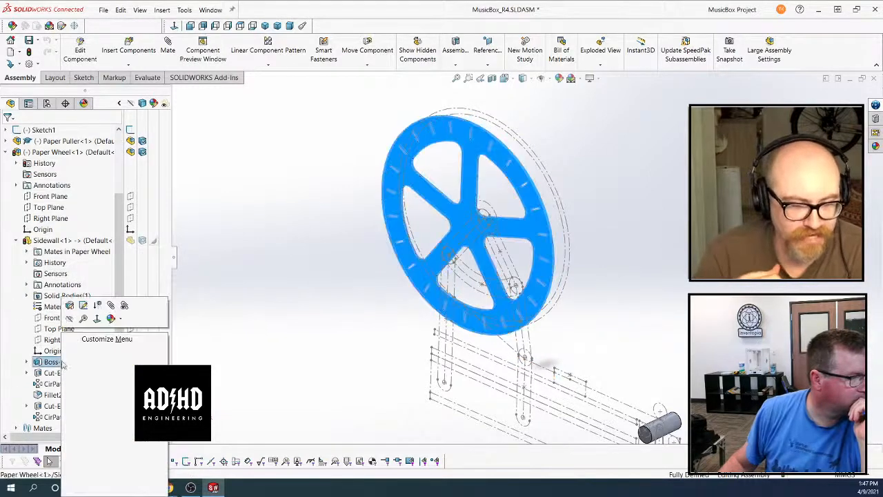
{"action": "left_click", "coordinate": [70, 307]}
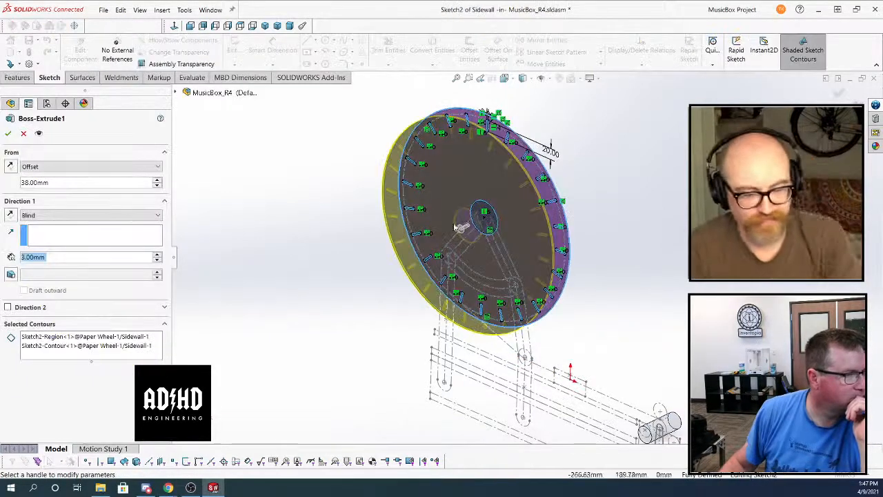
{"action": "left_click", "coordinate": [487, 209]}
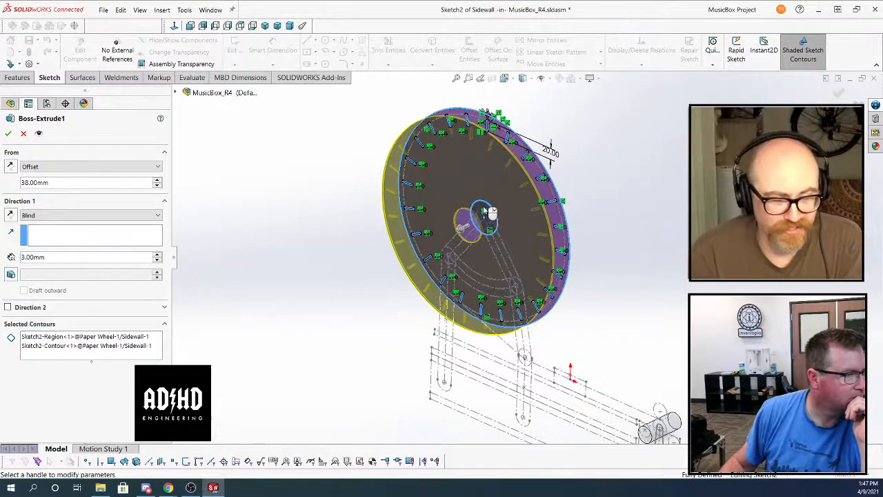
{"action": "left_click", "coordinate": [837, 93]}
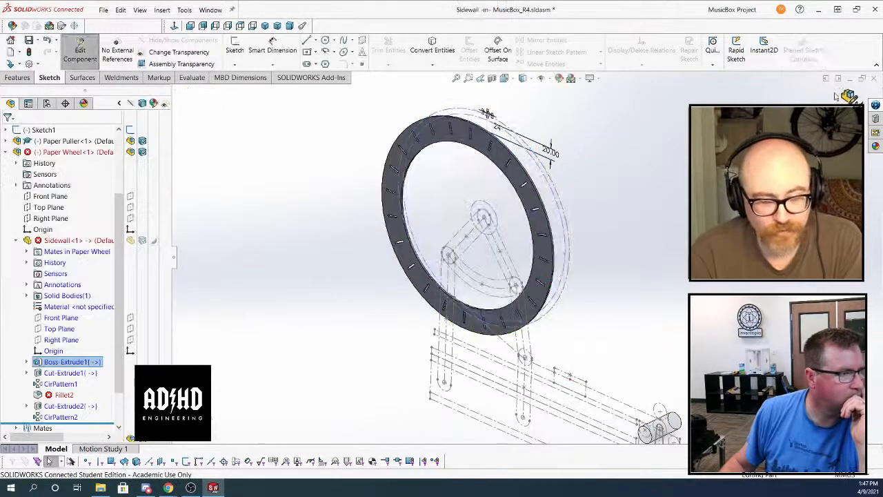
{"action": "left_click", "coordinate": [850, 97]}
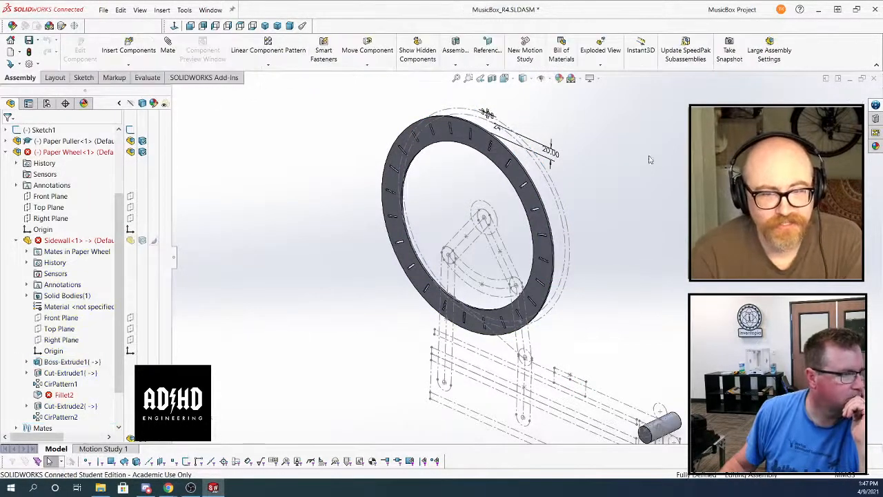
Reopen Boss-Extrude1 of the Sidewall and examine its selected contours in a view normal to the sketch
{"action": "left_click", "coordinate": [69, 361]}
{"action": "left_click", "coordinate": [73, 306]}
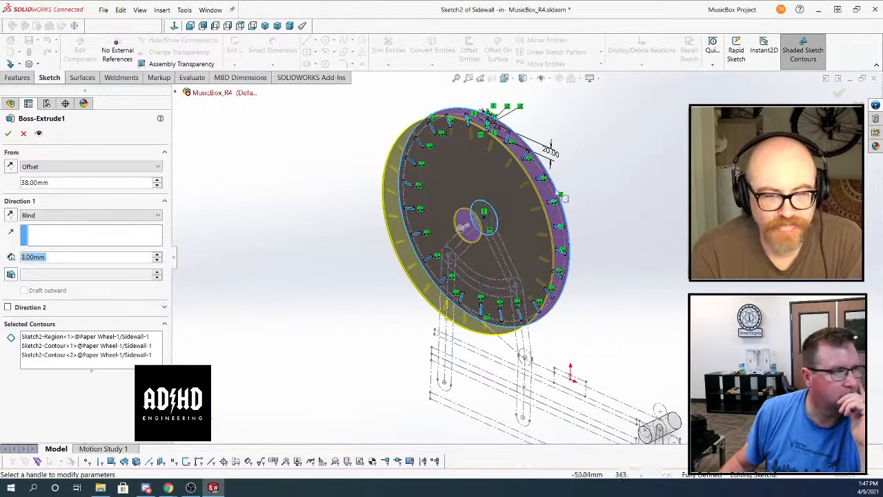
{"action": "left_click", "coordinate": [174, 25]}
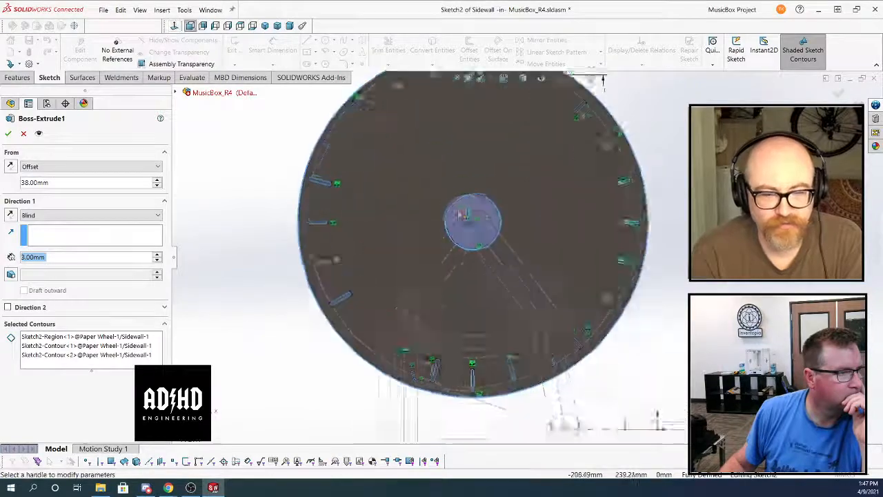
{"action": "left_click", "coordinate": [839, 95]}
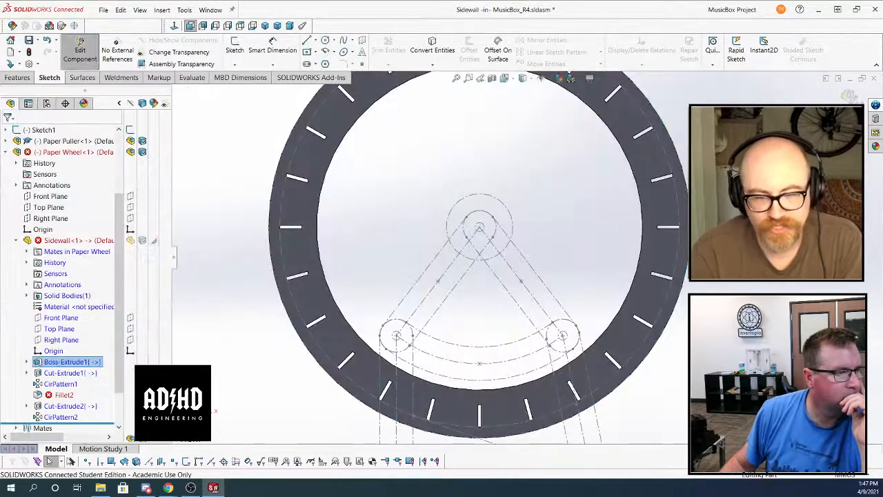
Reopen the Sidewall's Boss-Extrude1 for editing and remove the last contour, Sketch2-Contour<2>, from its selected contours
{"action": "left_click", "coordinate": [67, 364]}
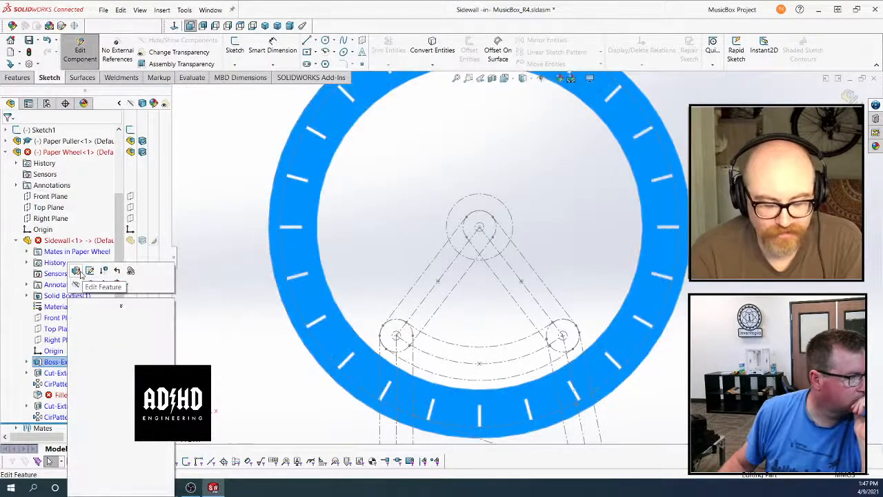
{"action": "left_click", "coordinate": [110, 271]}
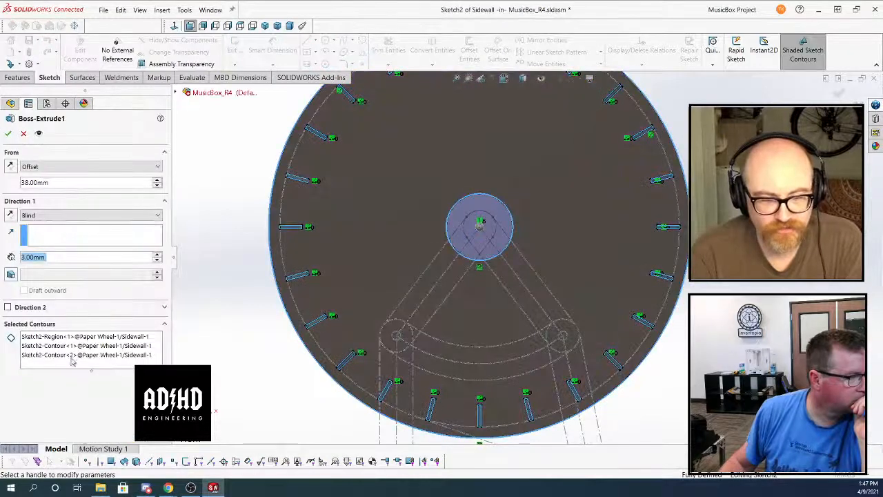
{"action": "left_click", "coordinate": [72, 356]}
{"action": "right_click", "coordinate": [73, 356]}
{"action": "left_click", "coordinate": [98, 374]}
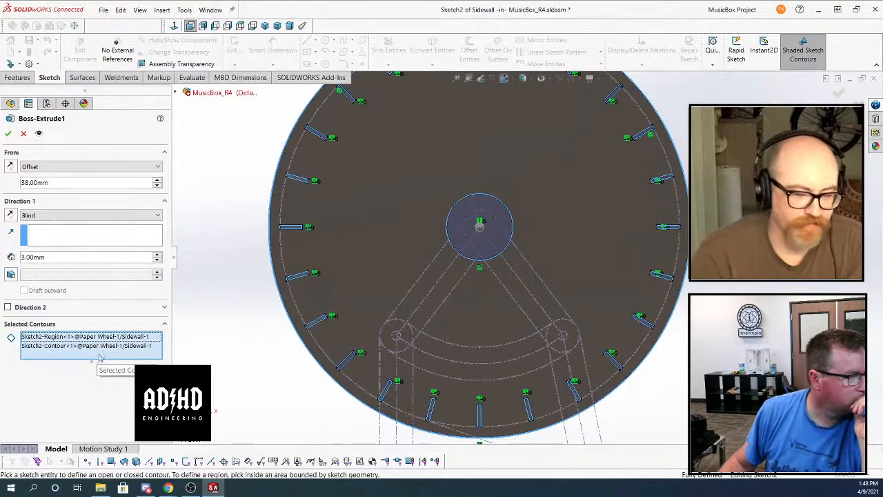
Rework the remaining contour selection by deleting the highlighted entry and picking the large disc region around the centre hub, and accept Boss-Extrude1
{"action": "left_click", "coordinate": [104, 346]}
{"action": "right_click", "coordinate": [104, 352]}
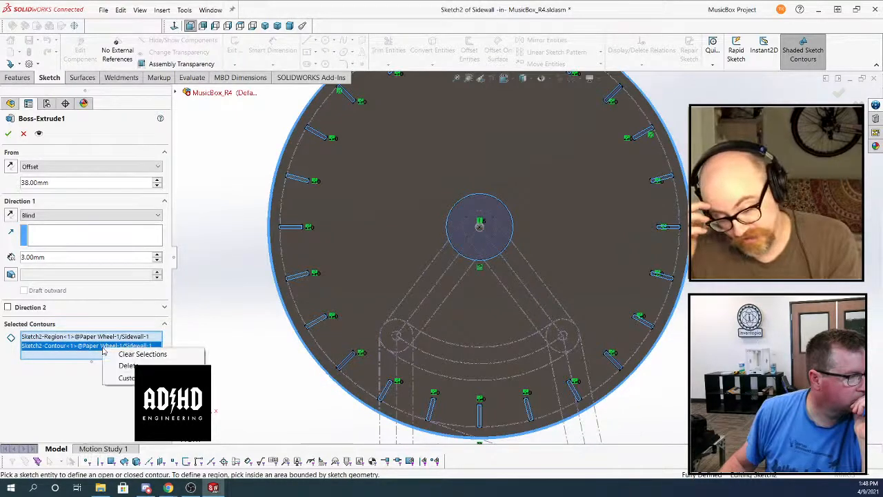
{"action": "left_click", "coordinate": [128, 366]}
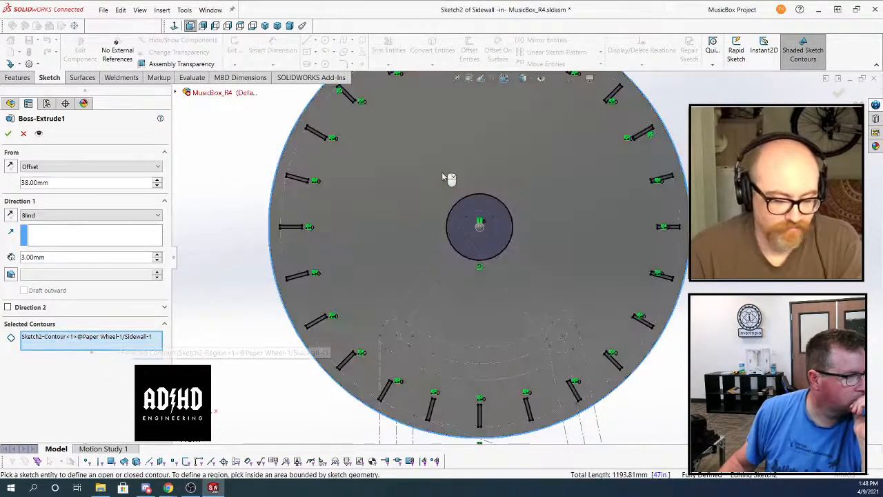
{"action": "left_click", "coordinate": [443, 175]}
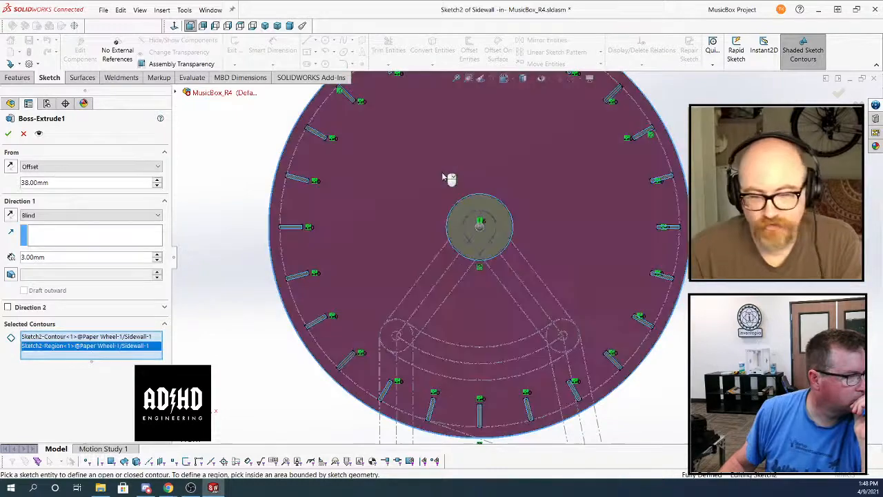
{"action": "right_click", "coordinate": [442, 172]}
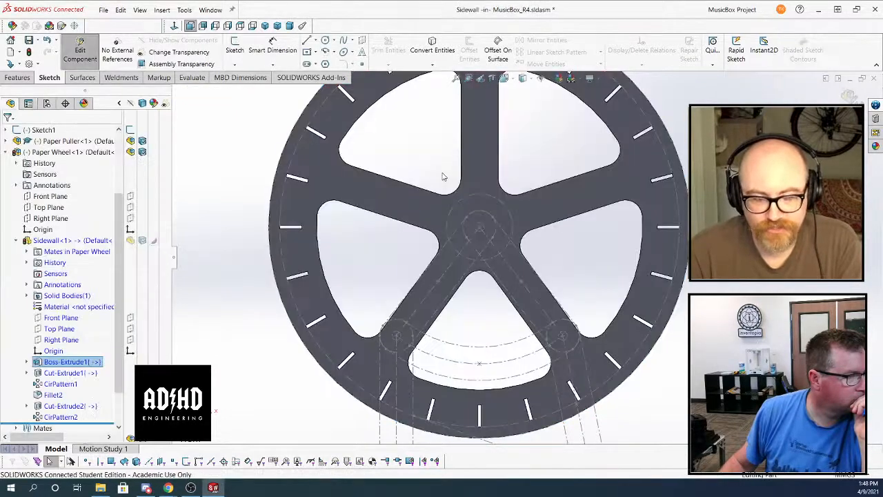
Open the sketch of the Sidewall's Cut-Extrude1 for editing
{"action": "middle_click_drag", "start_coordinate": [442, 172], "coordinate": [410, 214]}
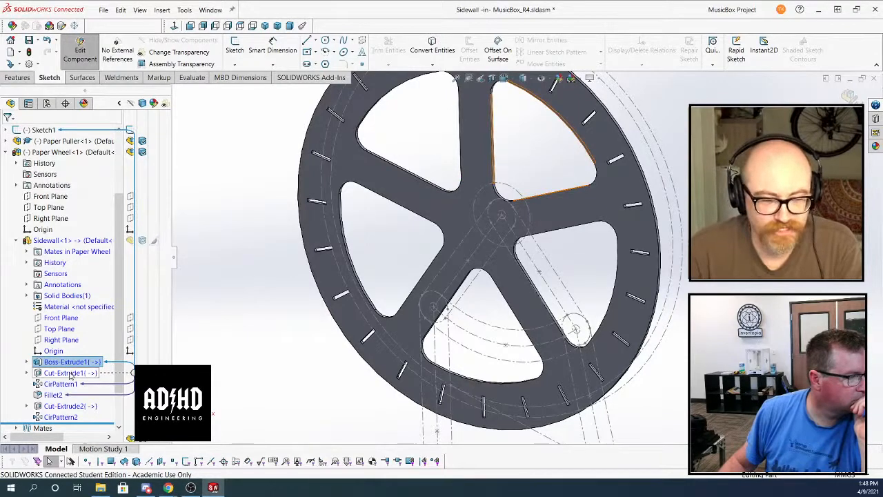
{"action": "right_click", "coordinate": [56, 374]}
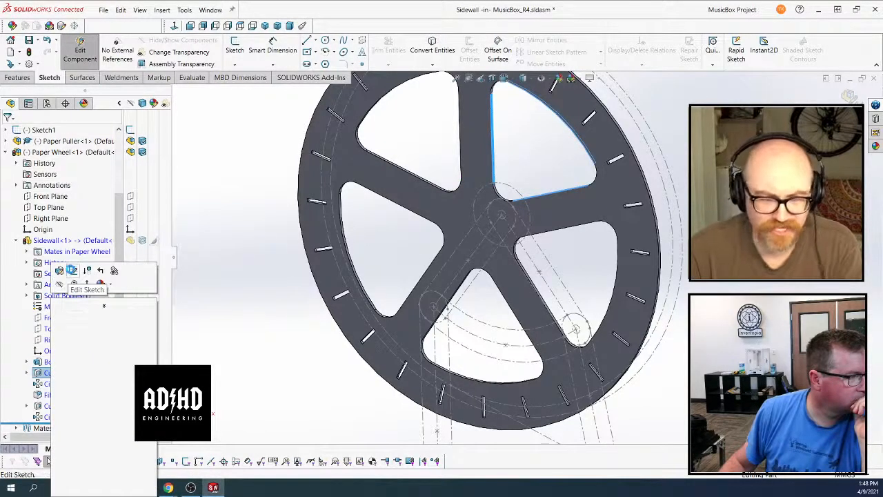
{"action": "left_click", "coordinate": [72, 269]}
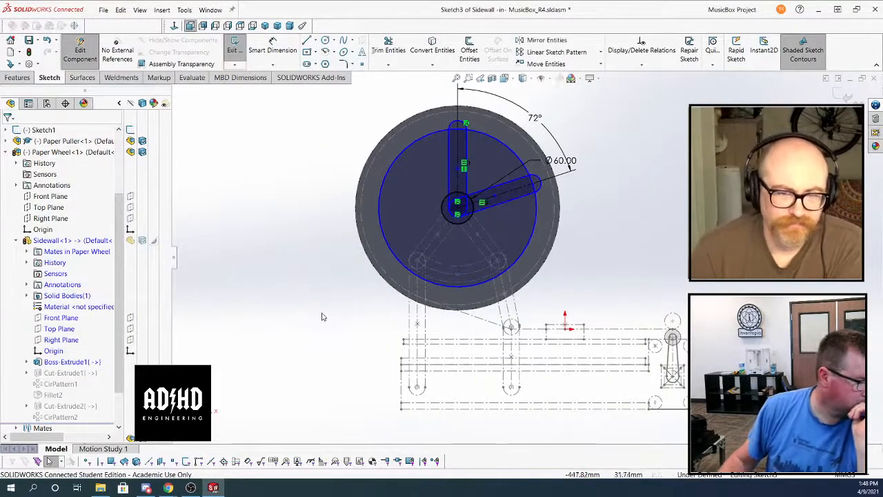
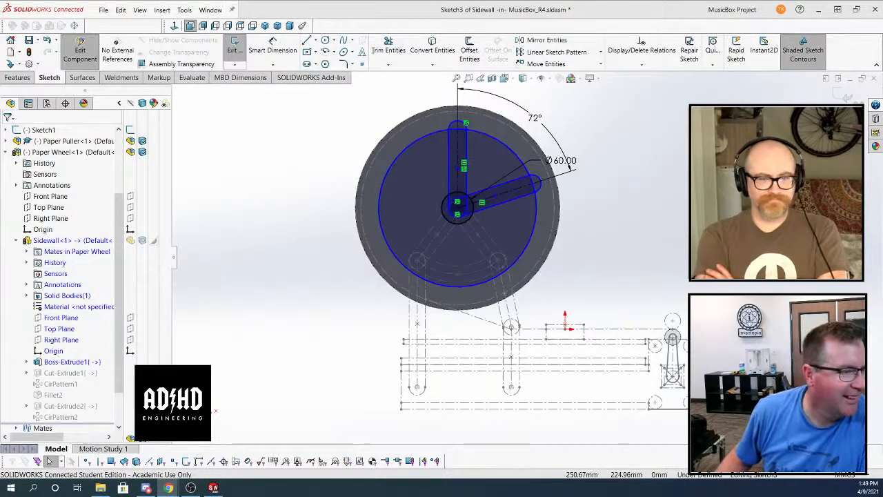
Exit the sketch of the Sidewall's Cut-Extrude1, reopen it to examine the spoke geometry, and exit it again
{"action": "left_click", "coordinate": [837, 94]}
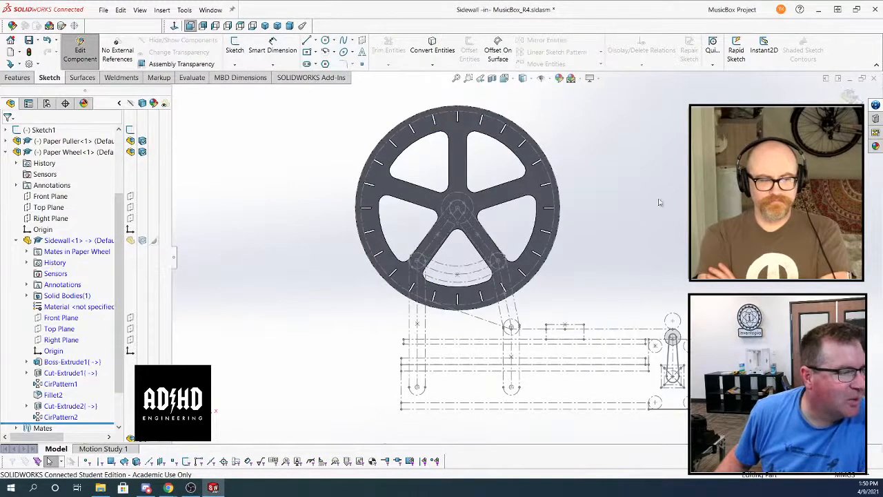
{"action": "right_click", "coordinate": [62, 372]}
{"action": "left_click", "coordinate": [85, 270]}
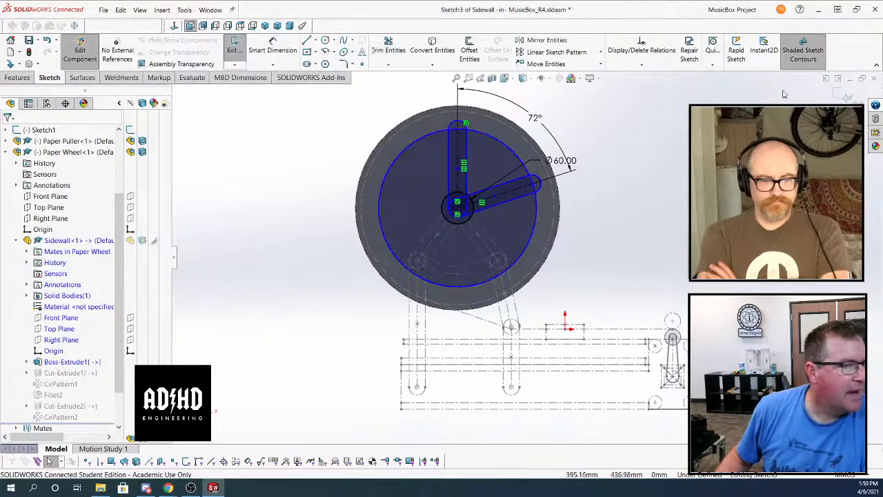
{"action": "left_click", "coordinate": [842, 95]}
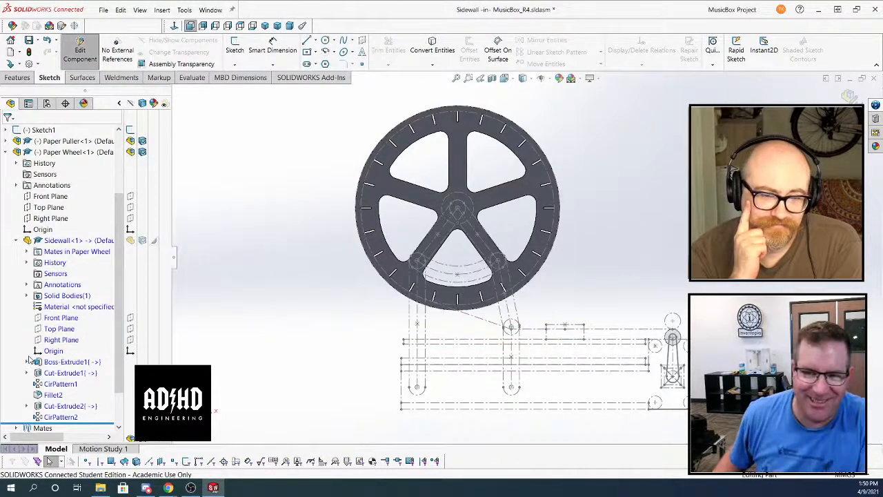
Edit the Sidewall's Cut-Extrude1, add the regions inside the centre hub circle to its selected contours, and accept the feature
{"action": "right_click", "coordinate": [59, 295]}
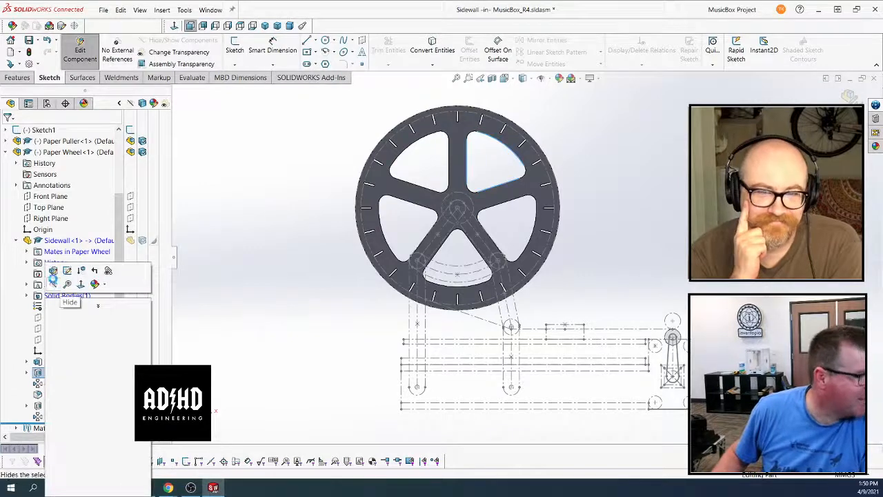
{"action": "left_click", "coordinate": [53, 272]}
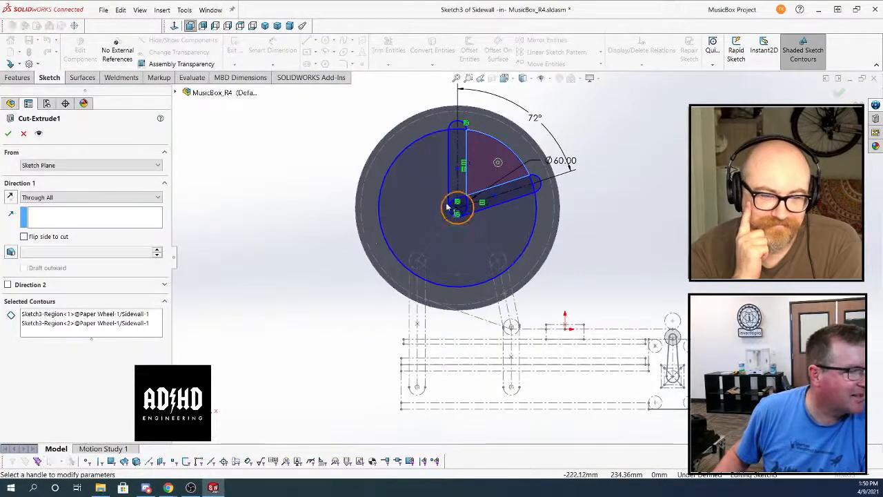
{"action": "scroll", "coordinate": [424, 212], "scroll_direction": "down", "scroll_amount": 5}
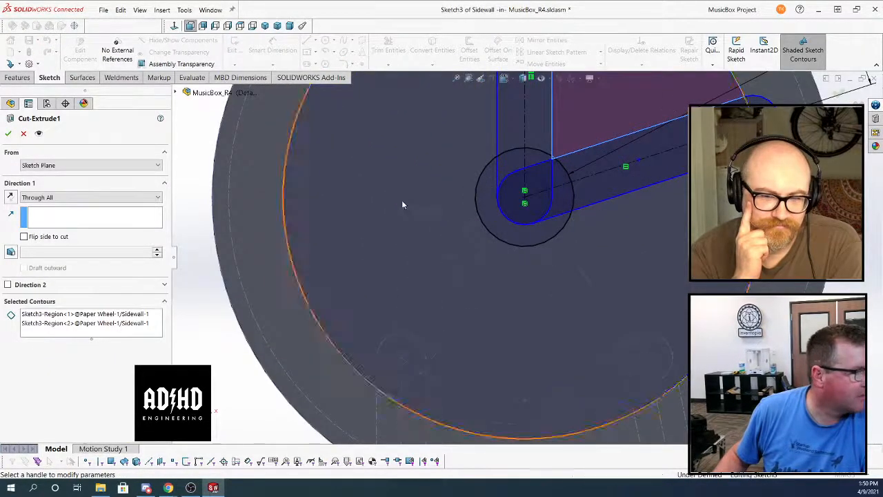
{"action": "left_click", "coordinate": [95, 333]}
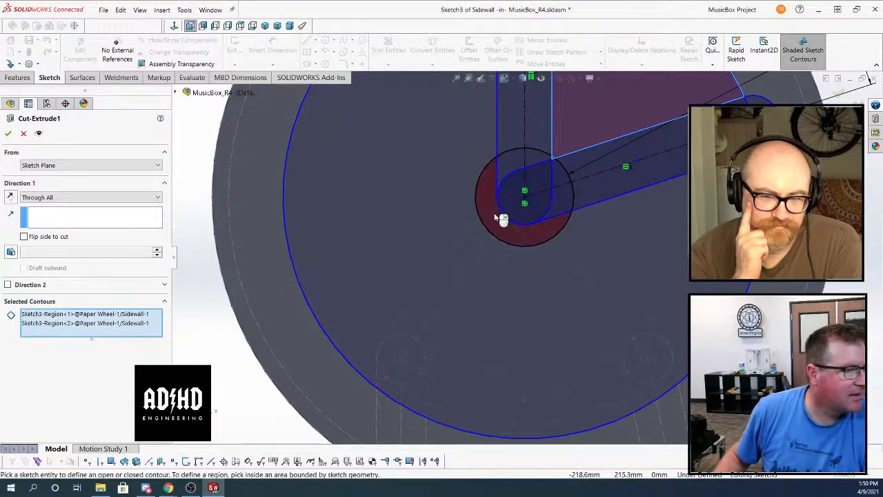
{"action": "left_click", "coordinate": [502, 219]}
{"action": "left_click", "coordinate": [529, 167]}
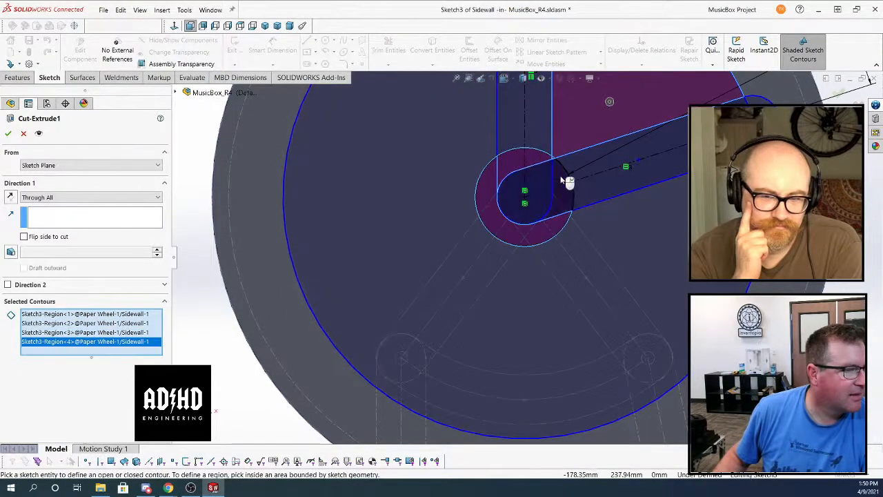
{"action": "left_click", "coordinate": [562, 178]}
{"action": "left_click", "coordinate": [554, 174]}
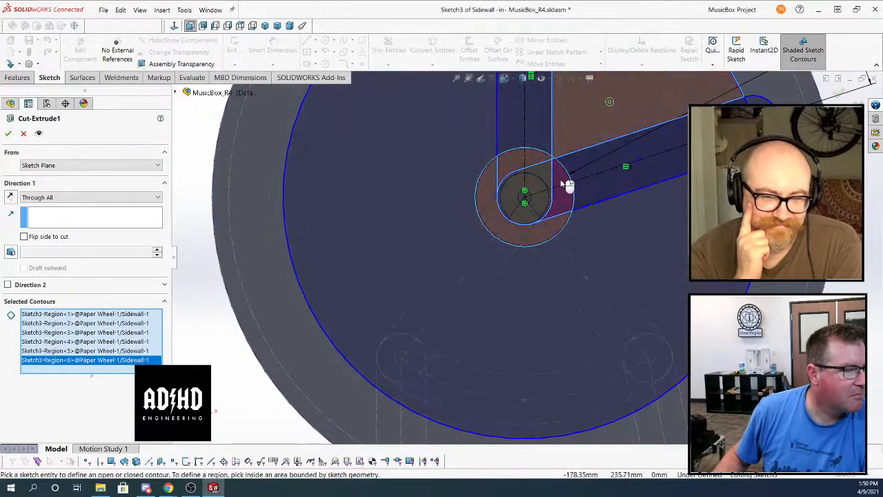
{"action": "left_click", "coordinate": [561, 183]}
{"action": "left_click", "coordinate": [561, 183]}
{"action": "right_click", "coordinate": [563, 185]}
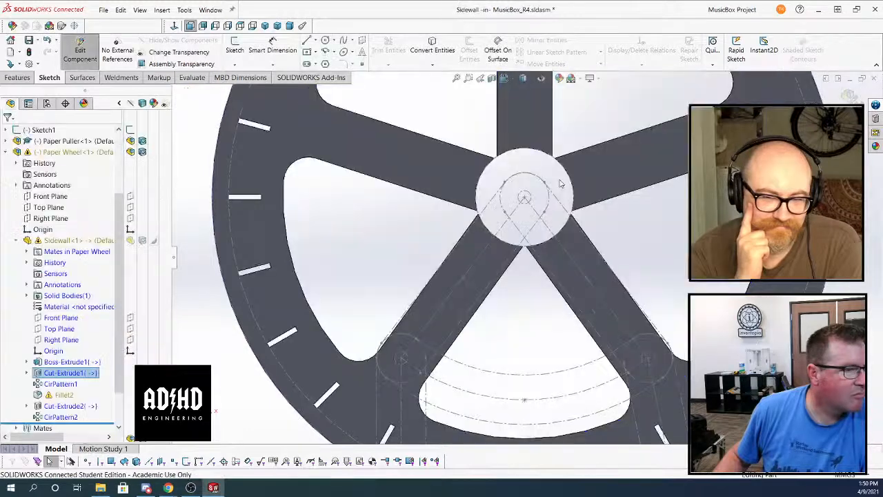
Undo the hub regions added to Cut-Extrude1
{"action": "right_click", "coordinate": [79, 374]}
{"action": "left_click", "coordinate": [200, 275]}
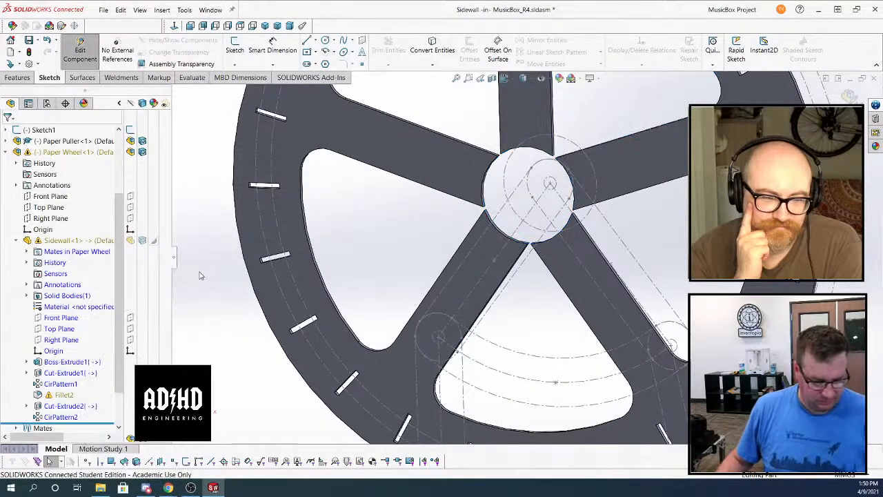
{"action": "scroll", "coordinate": [457, 232], "scroll_direction": "up", "scroll_amount": 3}
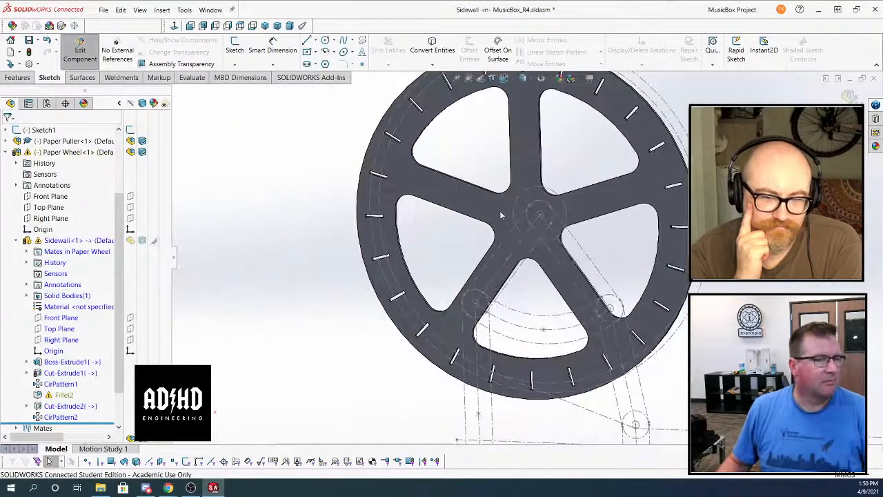
Finish editing the Sidewall to return to the top-level assembly, and collapse the Sidewall and Paper Wheel in the feature tree
{"action": "left_click", "coordinate": [849, 99]}
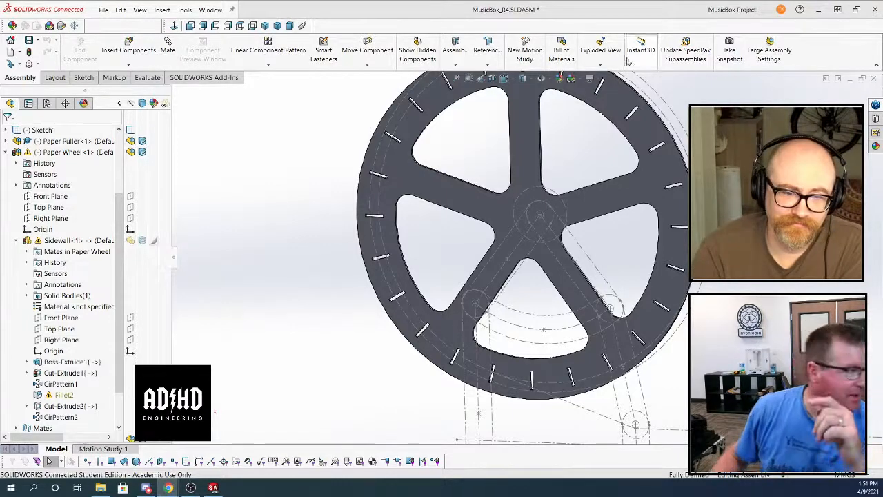
{"action": "scroll", "coordinate": [528, 249], "scroll_direction": "up", "scroll_amount": 4}
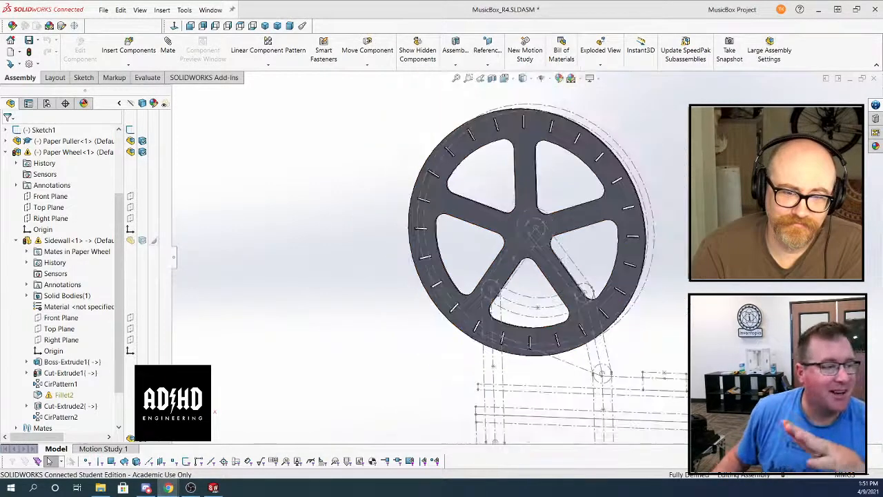
{"action": "middle_click_drag", "start_coordinate": [527, 249], "coordinate": [516, 252]}
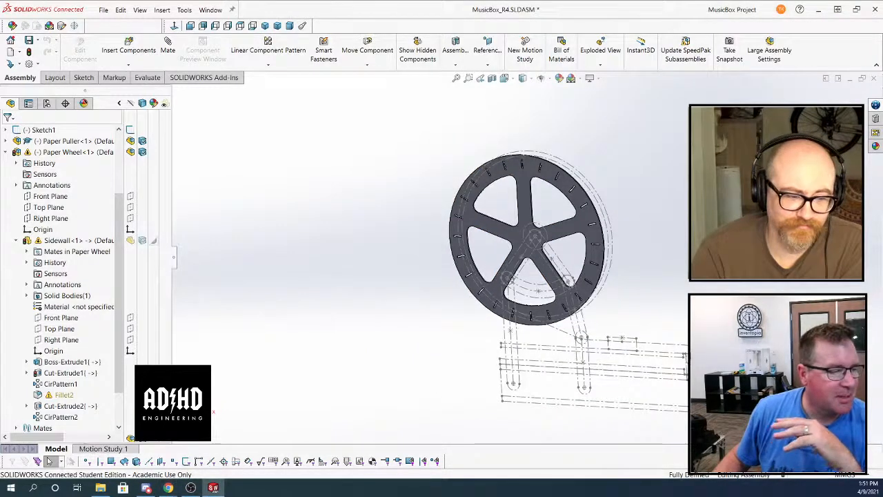
{"action": "left_click", "coordinate": [15, 241]}
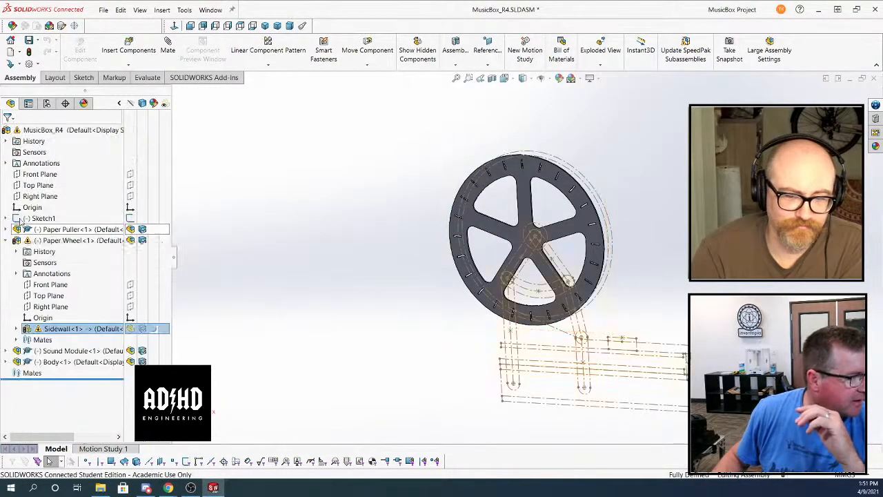
{"action": "left_click", "coordinate": [6, 241]}
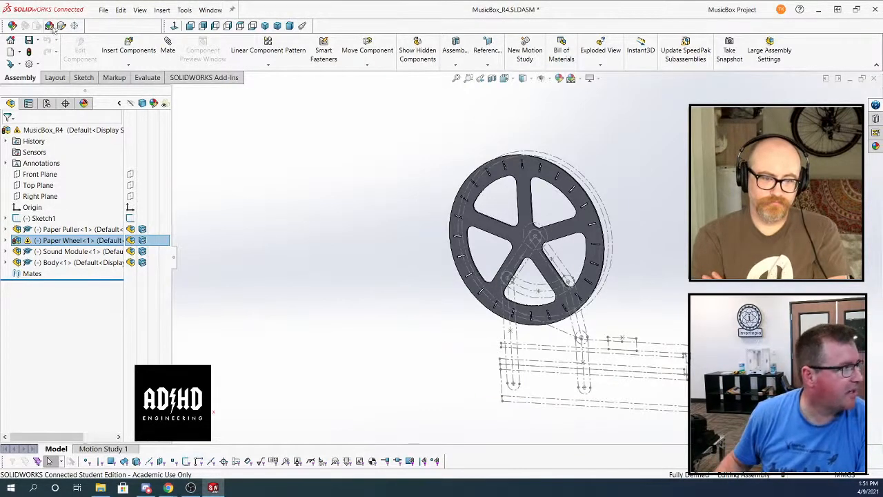
Start saving MusicBox_R4 to 3DEXPERIENCE with options and apply the Music Box bookmark to all of its files
{"action": "left_click", "coordinate": [103, 10]}
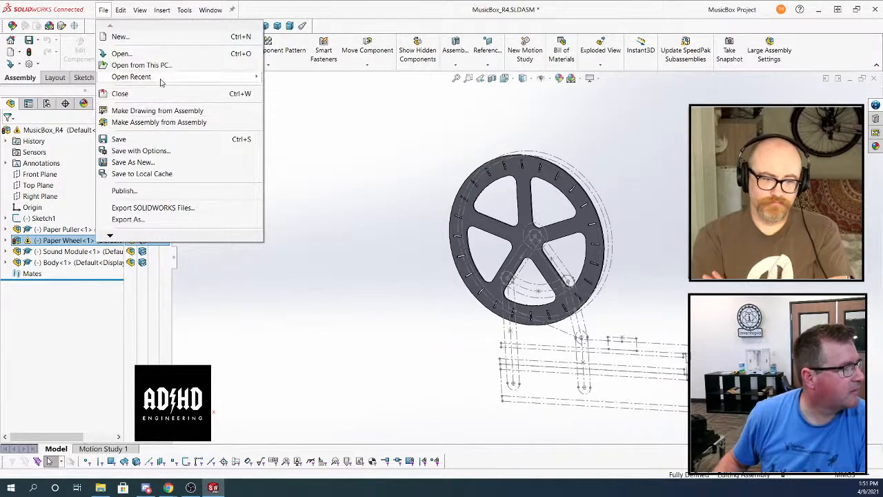
{"action": "left_click", "coordinate": [182, 151]}
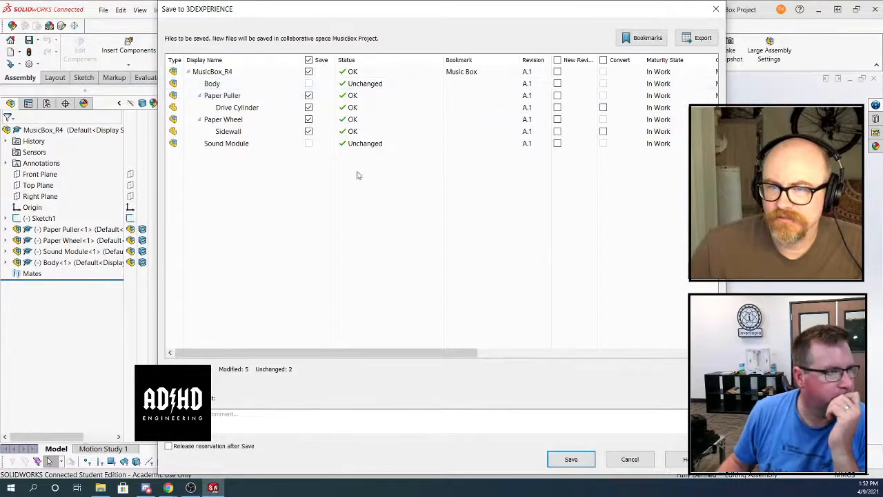
{"action": "left_click", "coordinate": [643, 38]}
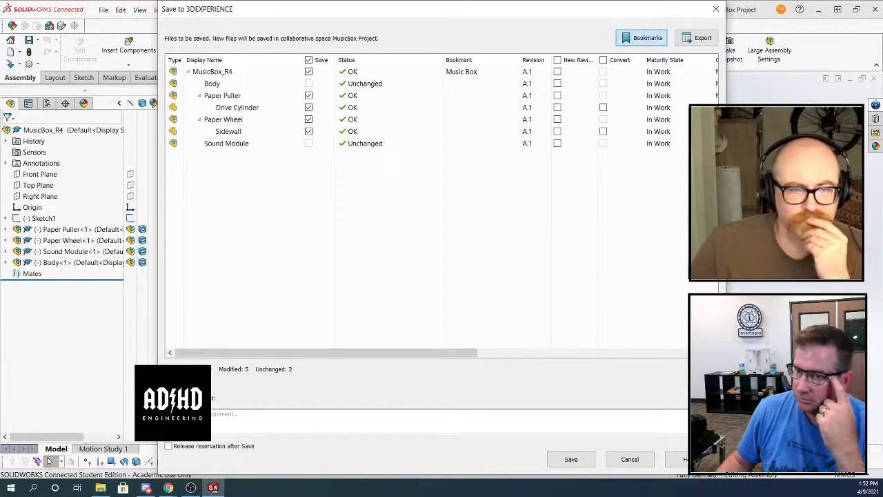
{"action": "left_click", "coordinate": [641, 38]}
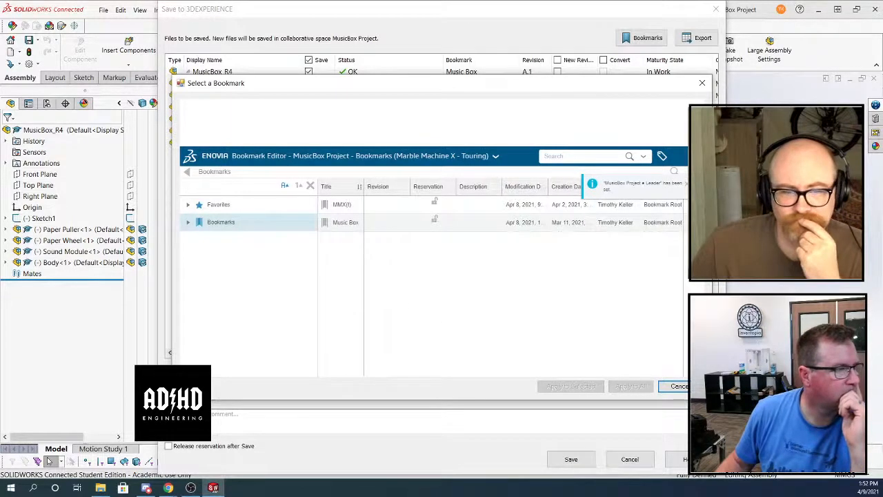
{"action": "left_click_drag", "start_coordinate": [469, 83], "coordinate": [733, 56]}
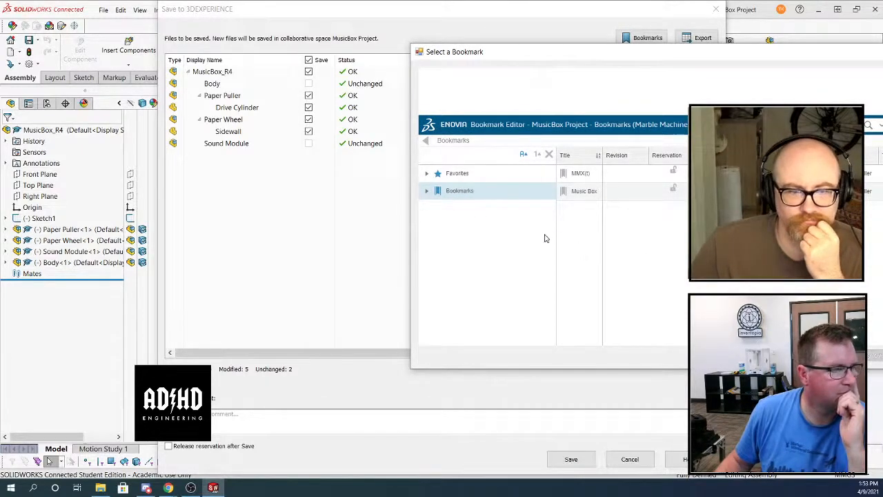
{"action": "left_click", "coordinate": [584, 193]}
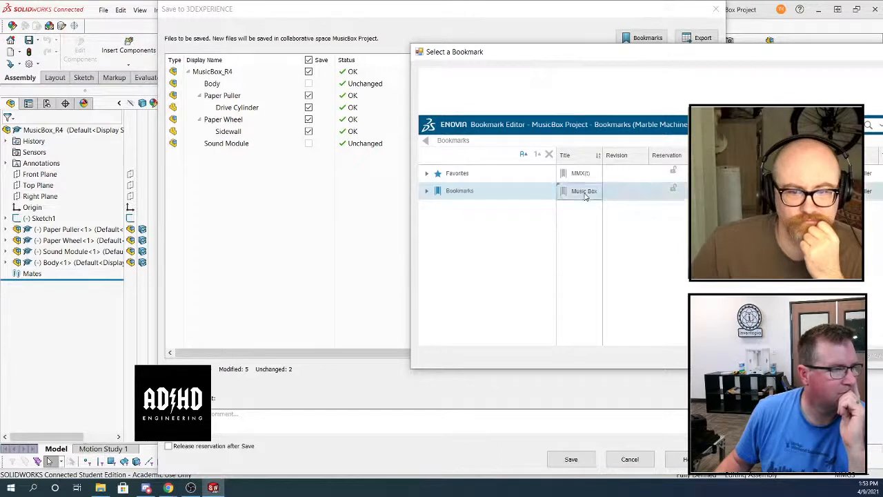
{"action": "double_click", "coordinate": [484, 192]}
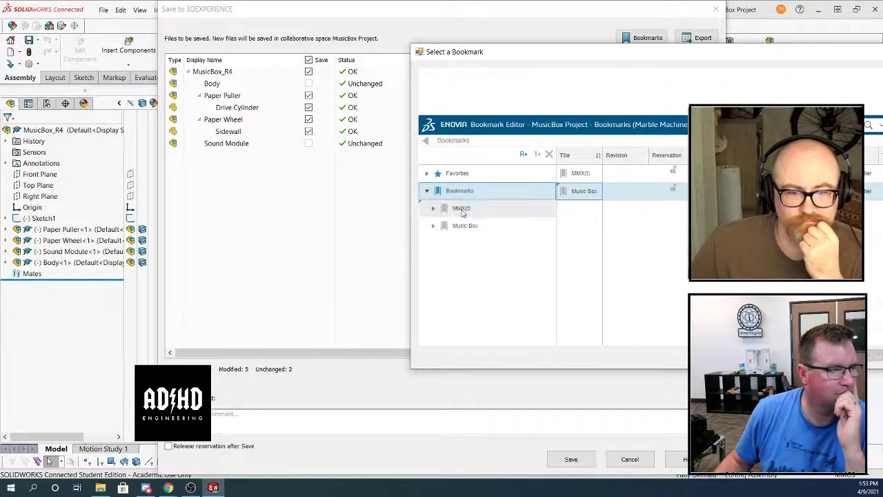
{"action": "left_click", "coordinate": [464, 225]}
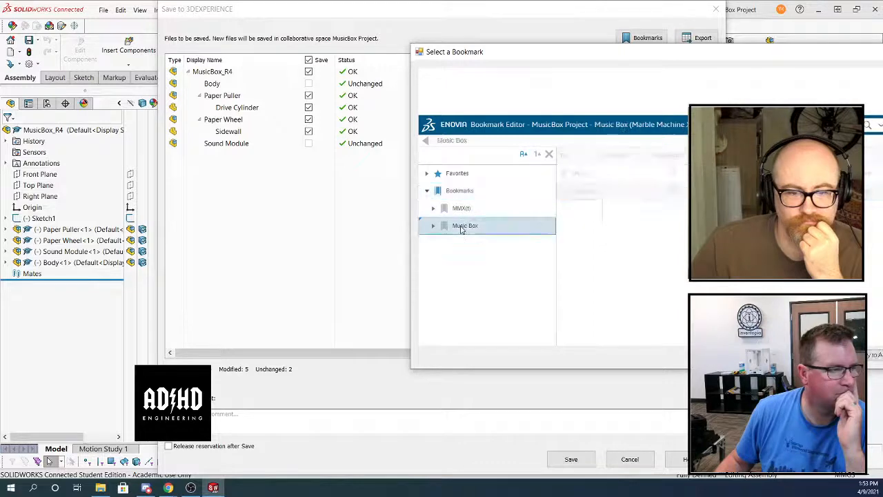
{"action": "left_click", "coordinate": [868, 359]}
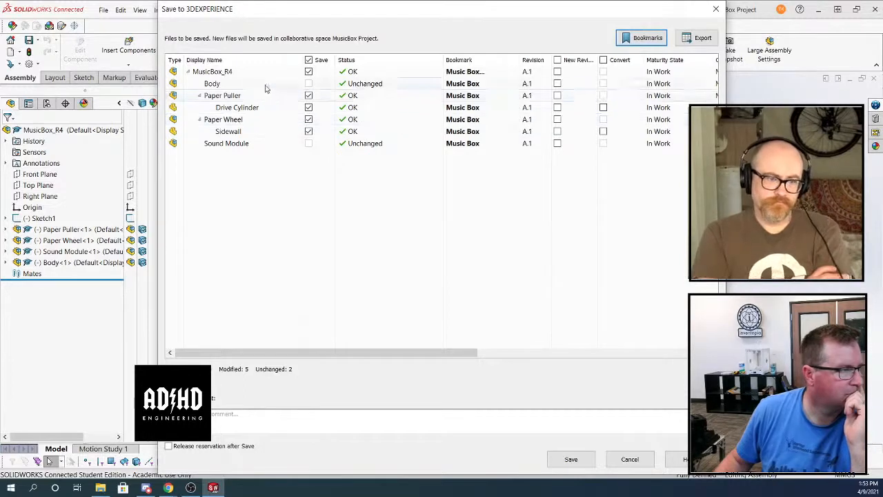
Assign the Paper Puller assembly and its Drive Cylinder part to the Pulling mechanism bookmark under Music Box
{"action": "left_click", "coordinate": [233, 96]}
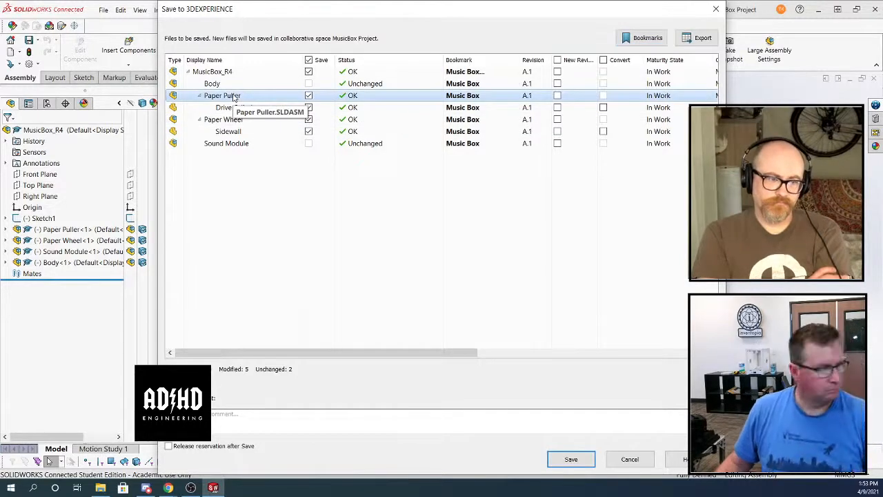
{"action": "left_click", "coordinate": [228, 108], "text": "ctrl"}
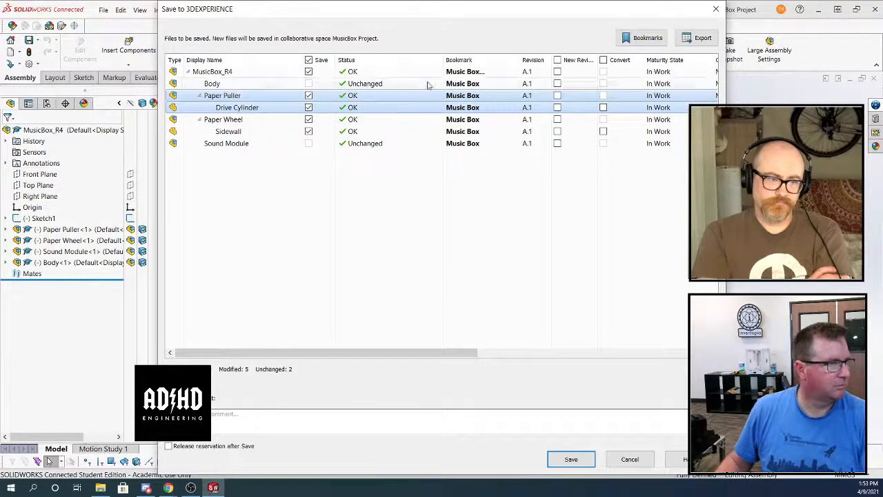
{"action": "left_click", "coordinate": [642, 38]}
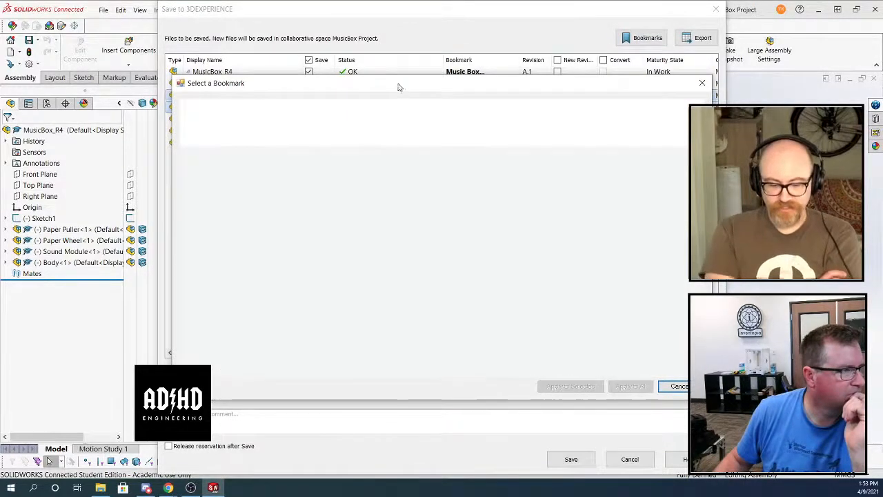
{"action": "left_click_drag", "start_coordinate": [400, 87], "coordinate": [568, 104]}
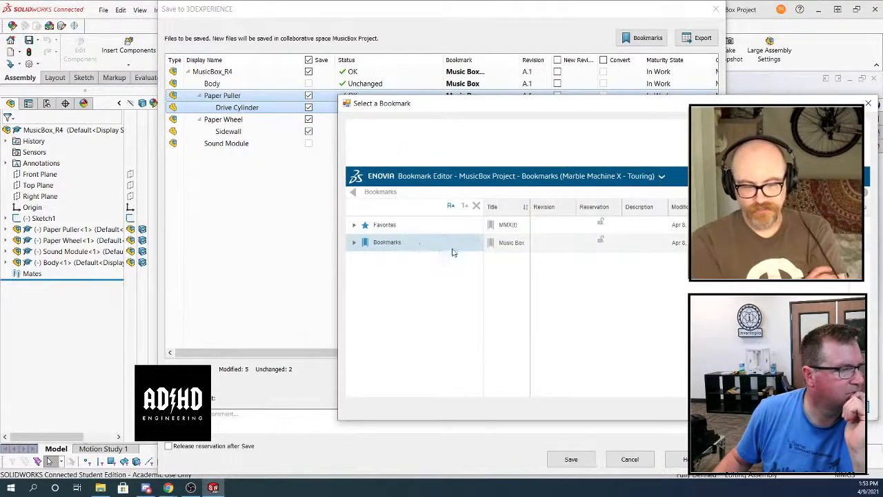
{"action": "left_click", "coordinate": [354, 242]}
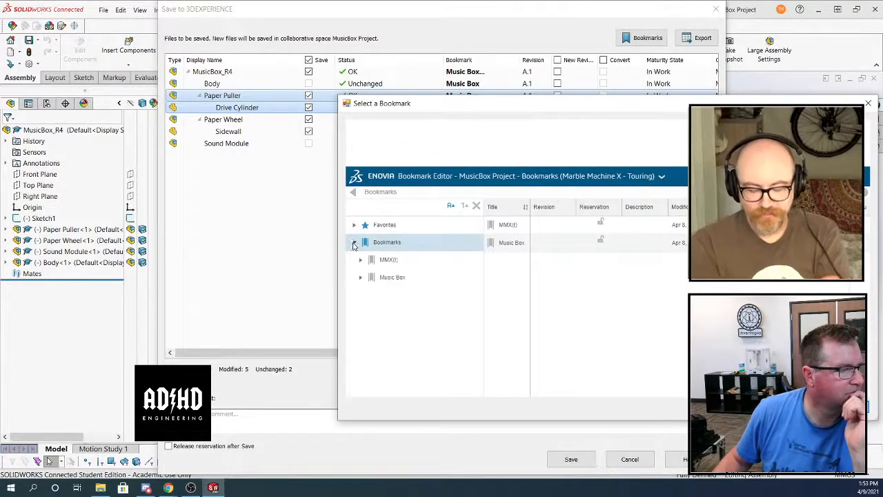
{"action": "left_click", "coordinate": [361, 278]}
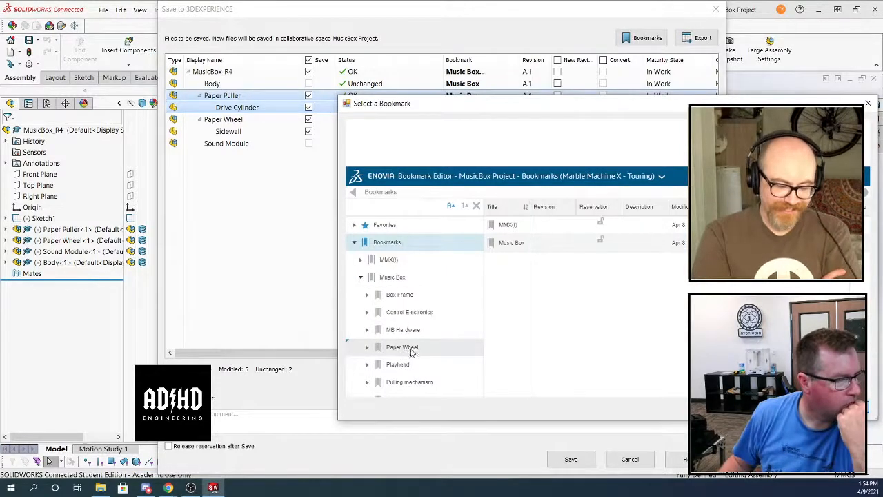
{"action": "left_click", "coordinate": [408, 382]}
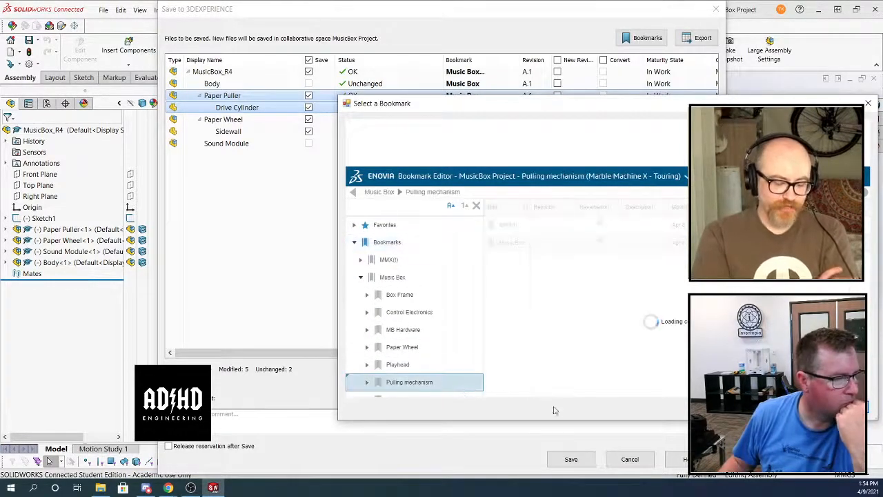
{"action": "left_click", "coordinate": [843, 407]}
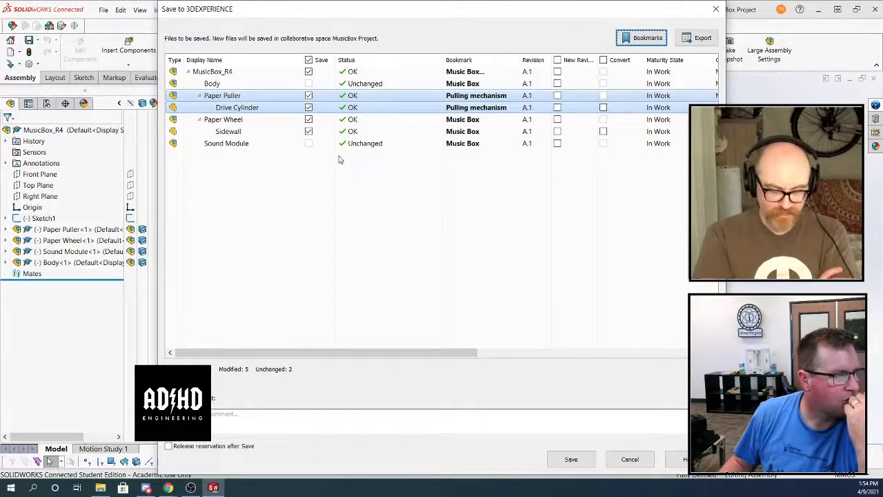
Assign the Paper Wheel assembly and its Sidewall part to the Paper Wheel bookmark under Music Box, and save the files to 3DEXPERIENCE
{"action": "left_click", "coordinate": [237, 121]}
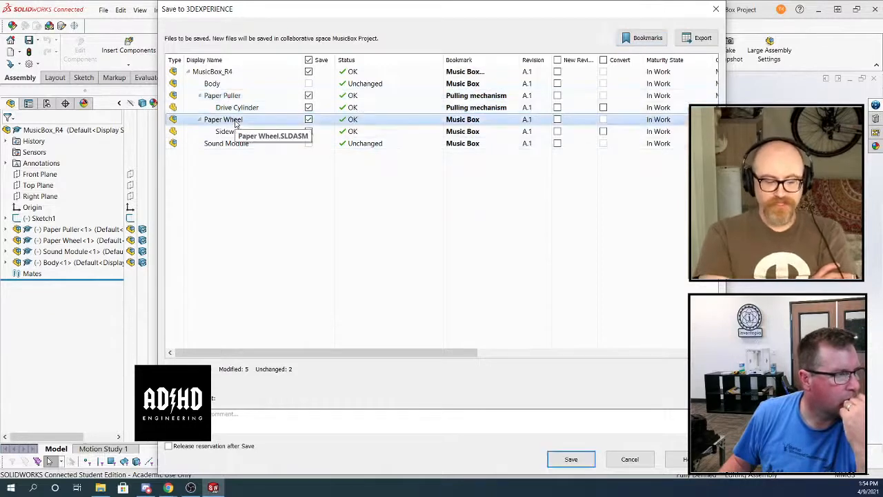
{"action": "left_click", "coordinate": [237, 130], "text": "shift"}
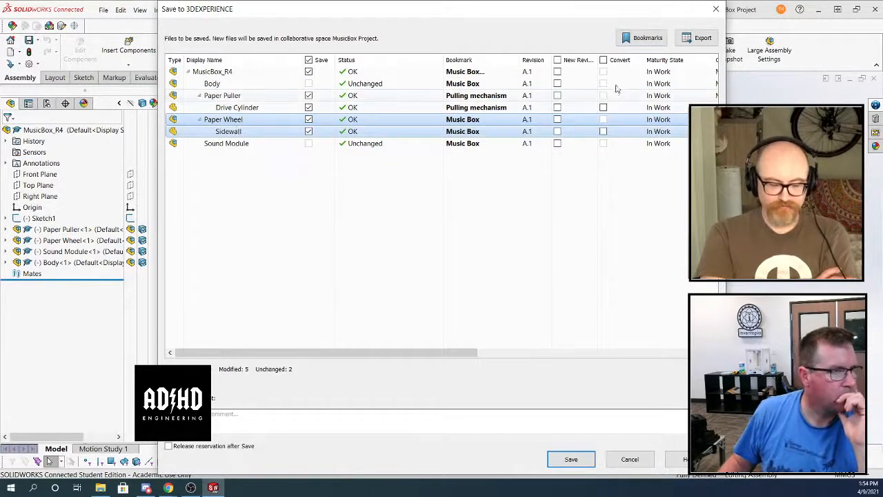
{"action": "left_click", "coordinate": [638, 39]}
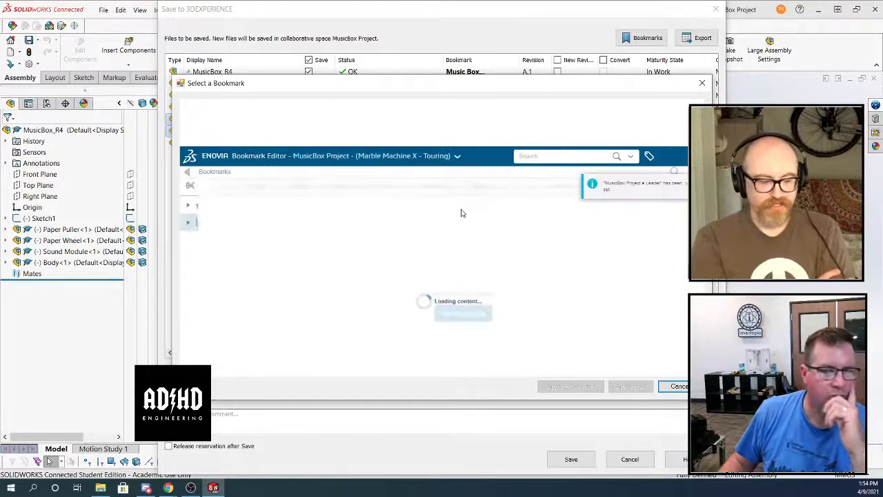
{"action": "left_click", "coordinate": [188, 221]}
{"action": "left_click_drag", "start_coordinate": [264, 84], "coordinate": [531, 84]}
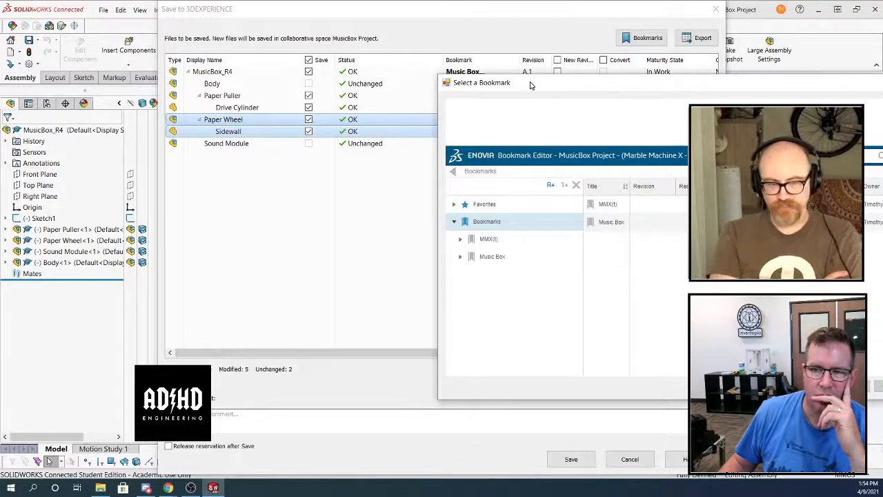
{"action": "left_click_drag", "start_coordinate": [531, 84], "coordinate": [524, 78]}
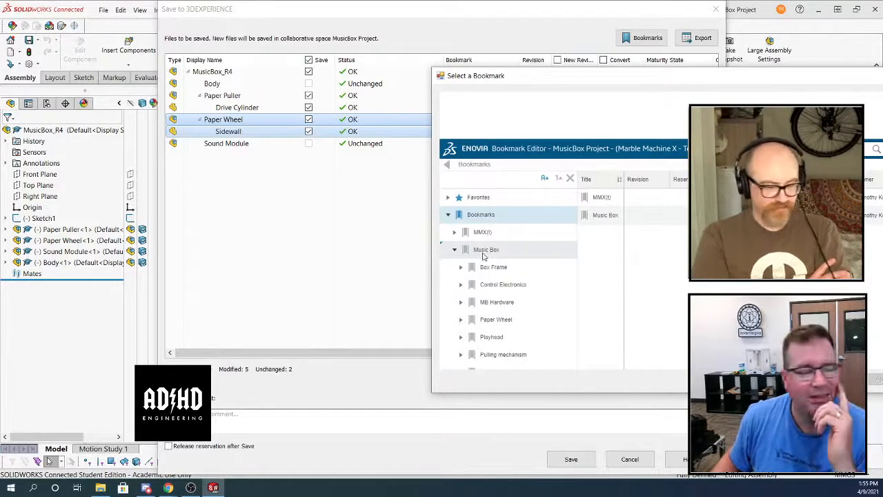
{"action": "left_click", "coordinate": [514, 321]}
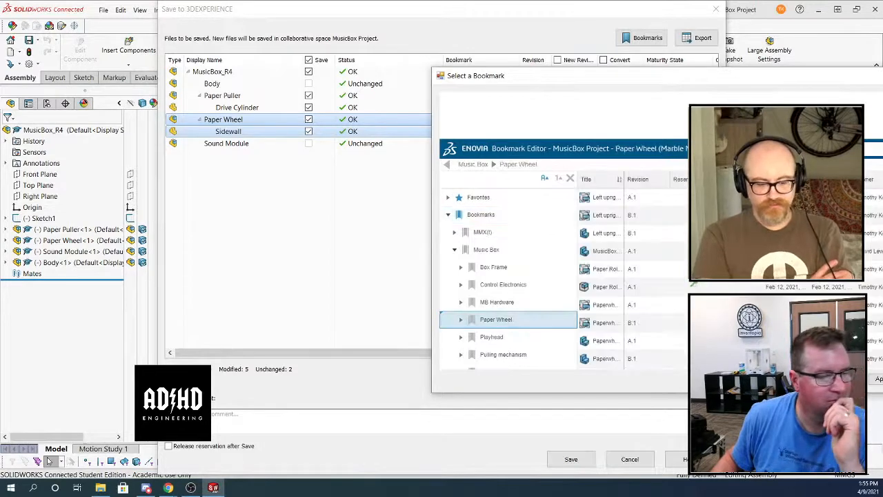
{"action": "left_click", "coordinate": [877, 378]}
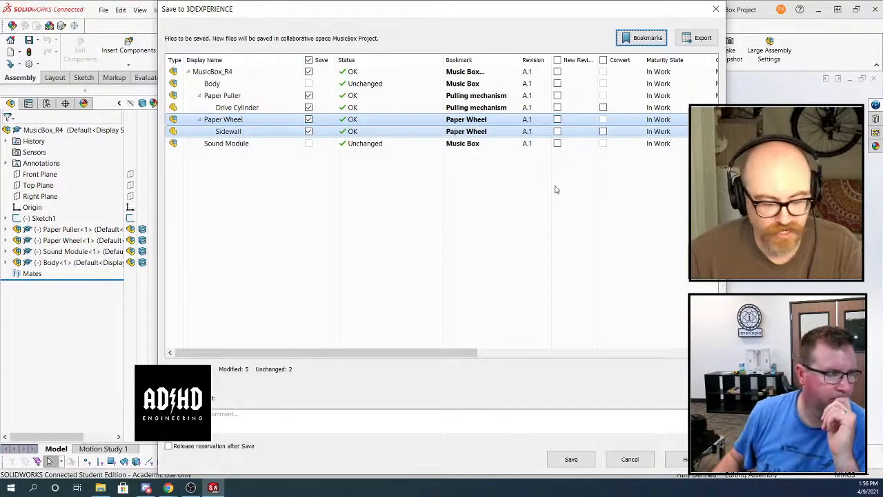
{"action": "left_click", "coordinate": [583, 460]}
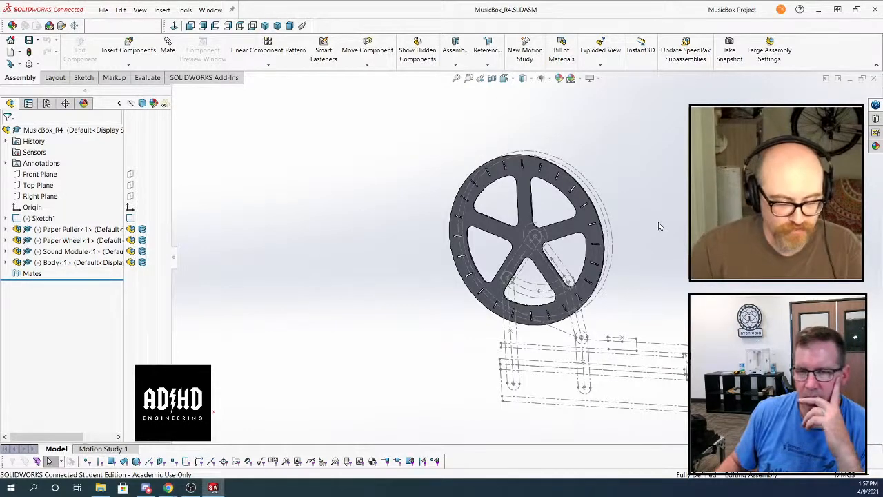
Start editing the Sound Module subassembly in the context of MusicBox_R4
{"action": "right_click", "coordinate": [77, 254]}
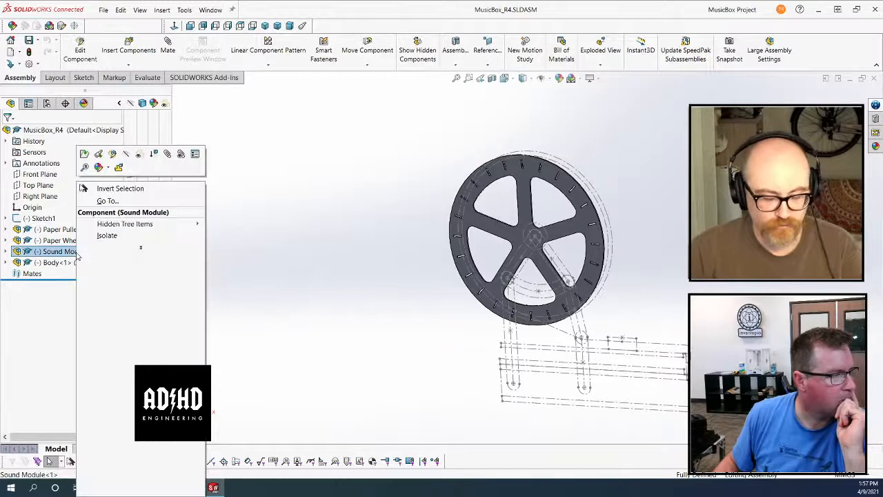
{"action": "left_click", "coordinate": [112, 156]}
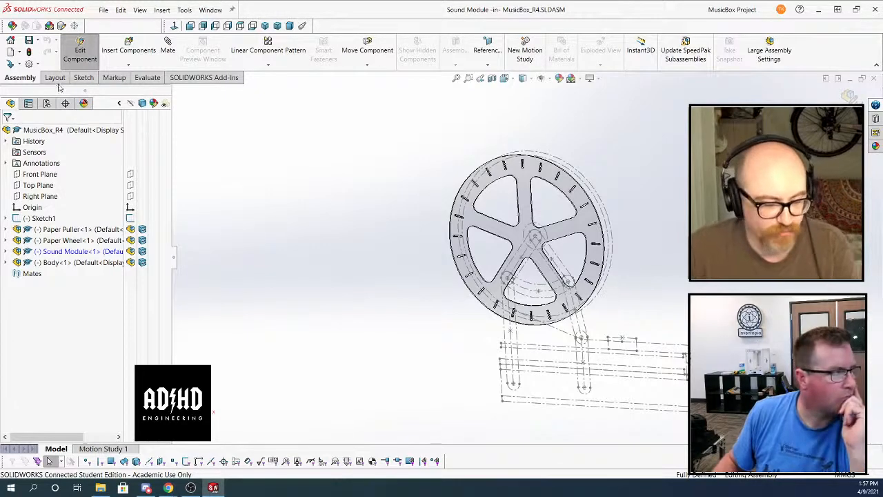
{"action": "left_click", "coordinate": [80, 78]}
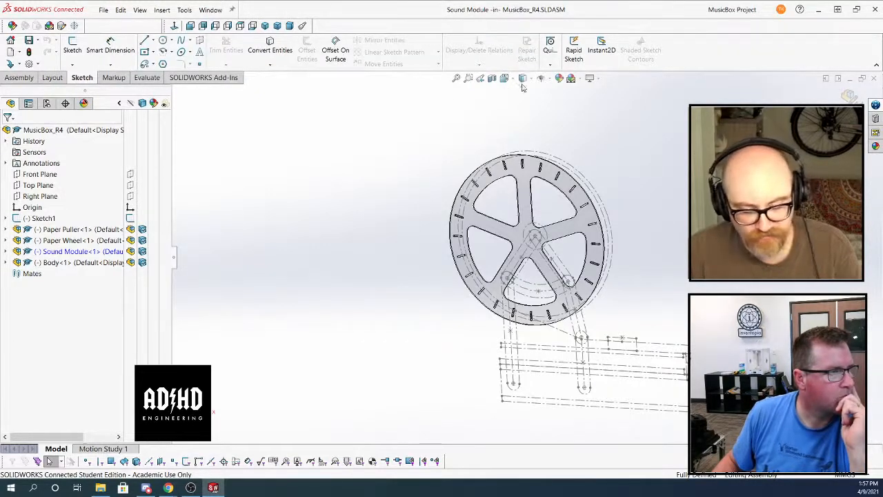
{"action": "left_click", "coordinate": [546, 78]}
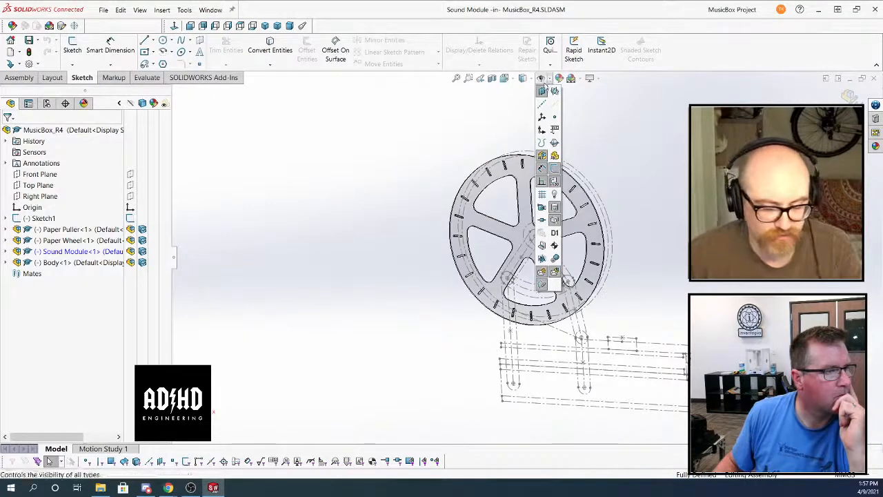
{"action": "left_click", "coordinate": [549, 79]}
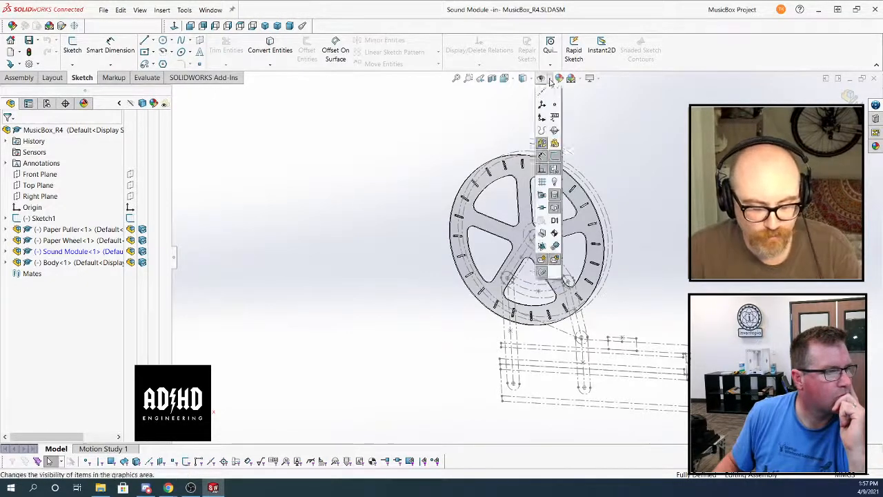
{"action": "left_click", "coordinate": [542, 79]}
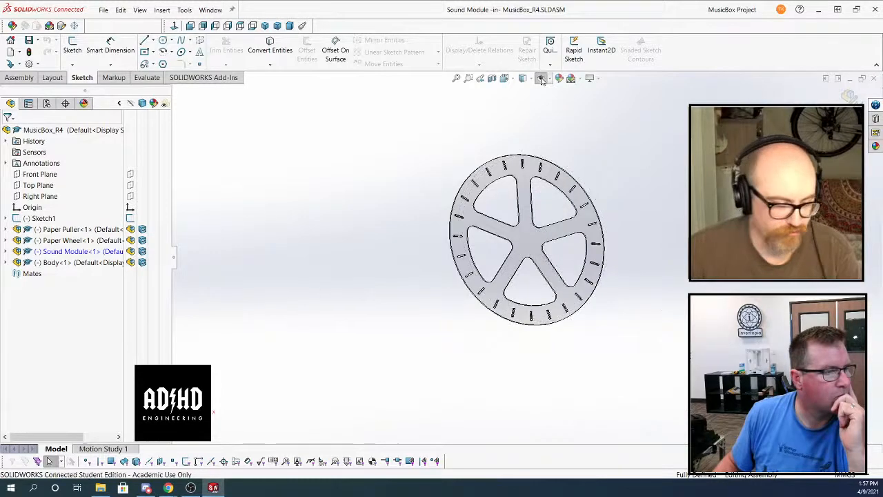
{"action": "left_click", "coordinate": [542, 79]}
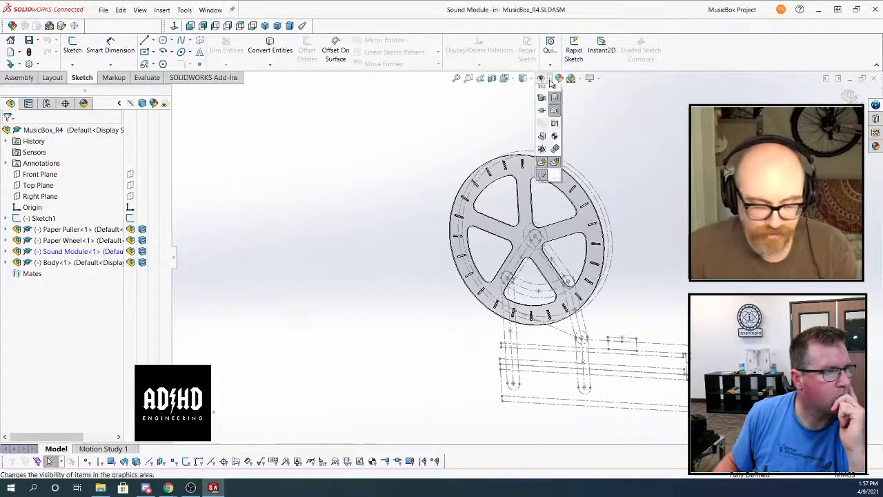
Expand the Sound Module in the feature tree and insert a new part titled Soundboard into it
{"action": "left_click", "coordinate": [45, 176]}
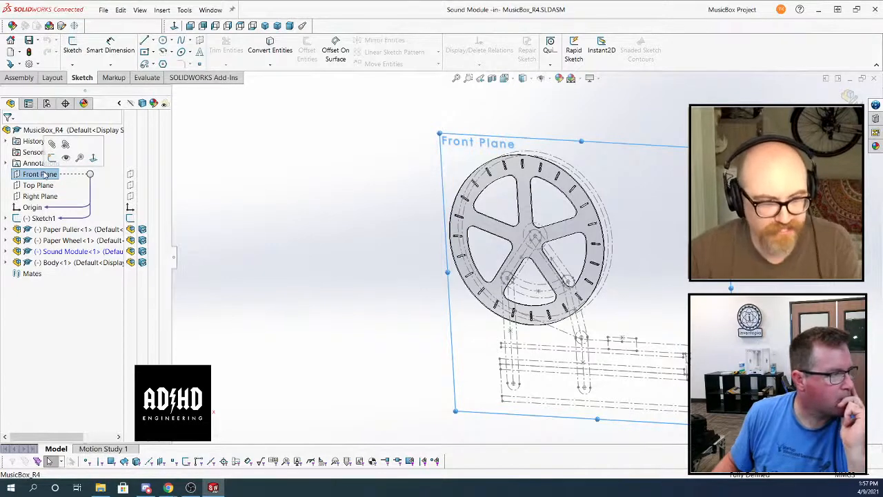
{"action": "left_click", "coordinate": [8, 251]}
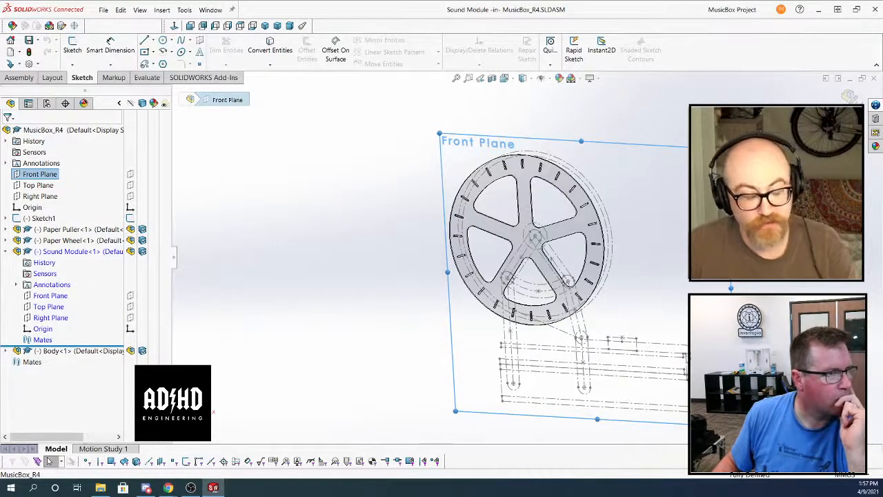
{"action": "left_click", "coordinate": [308, 211]}
{"action": "left_click", "coordinate": [20, 77]}
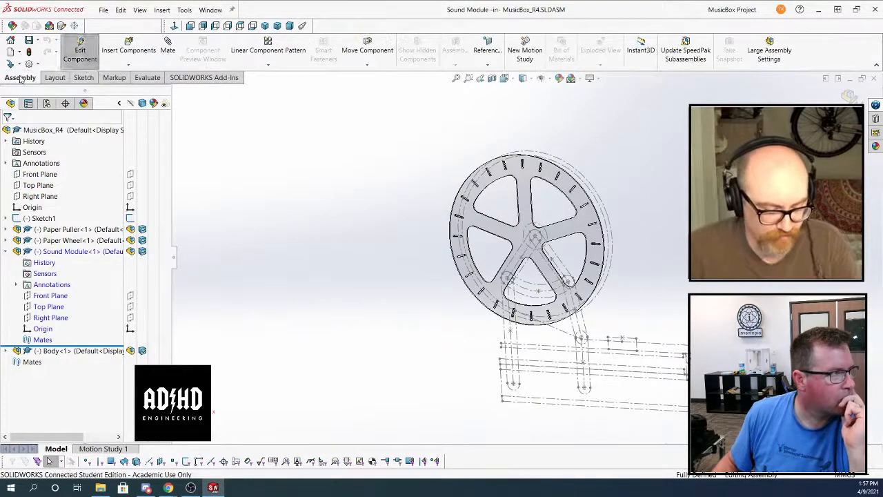
{"action": "left_click", "coordinate": [128, 65]}
{"action": "left_click", "coordinate": [128, 86]}
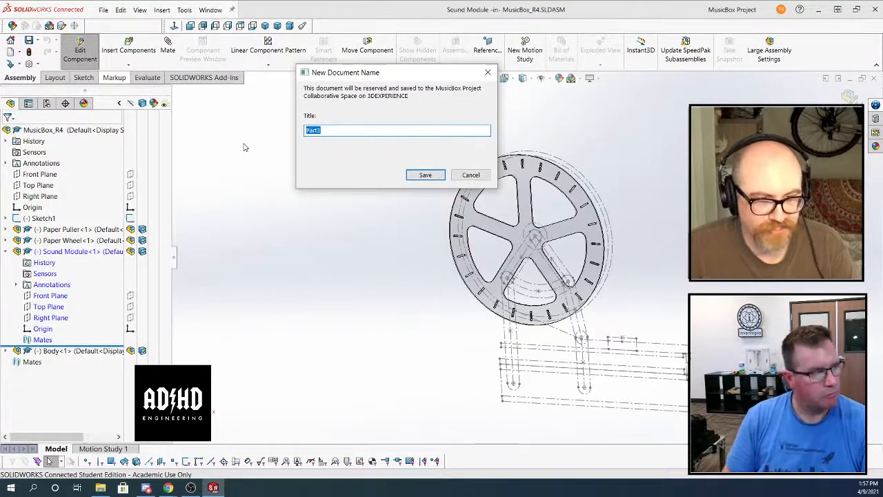
{"action": "type", "text": "Soundboar"}
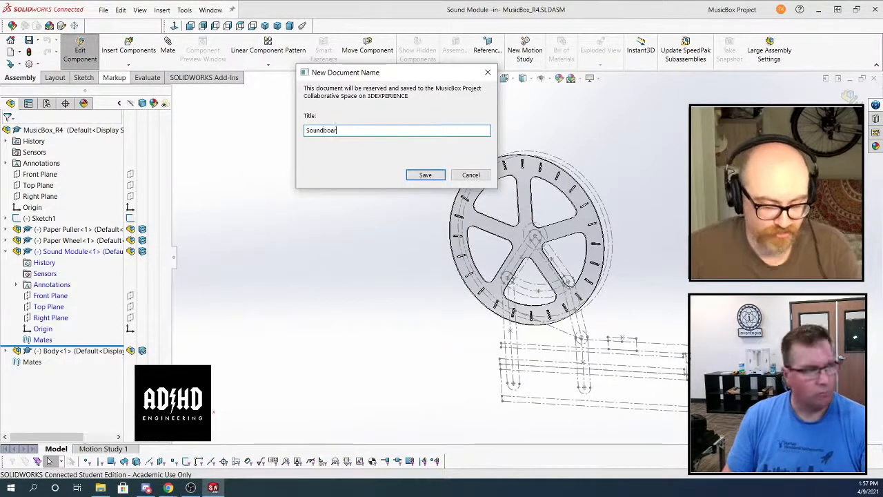
{"action": "type", "text": "d"}
{"action": "key", "text": "Return"}
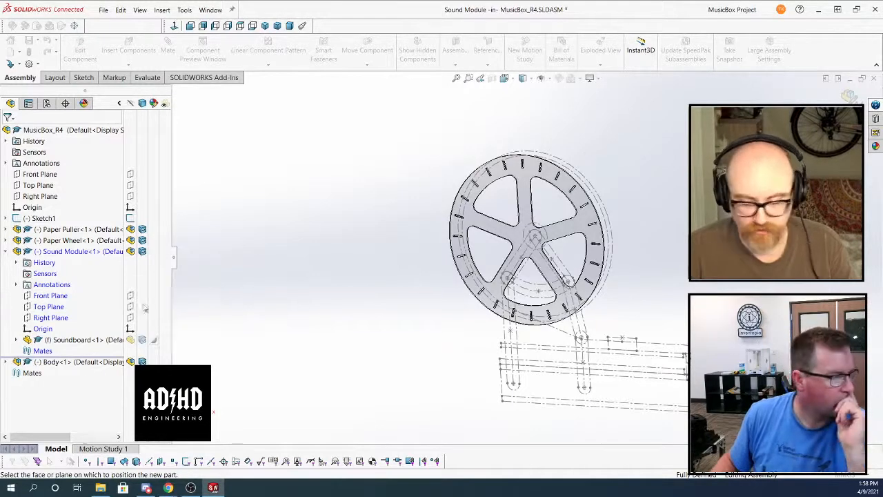
Place the new Soundboard part without picking a face or plane, and start editing it in context
{"action": "right_click", "coordinate": [63, 339]}
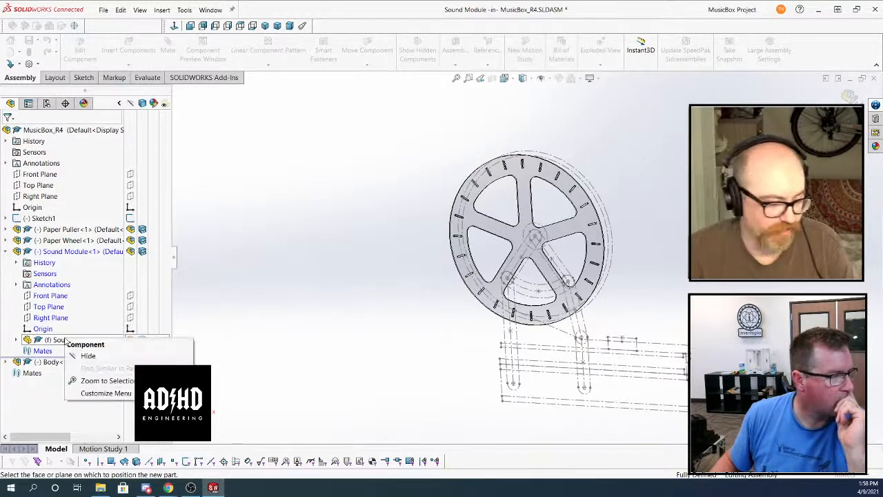
{"action": "left_click", "coordinate": [298, 276]}
{"action": "left_click", "coordinate": [84, 339]}
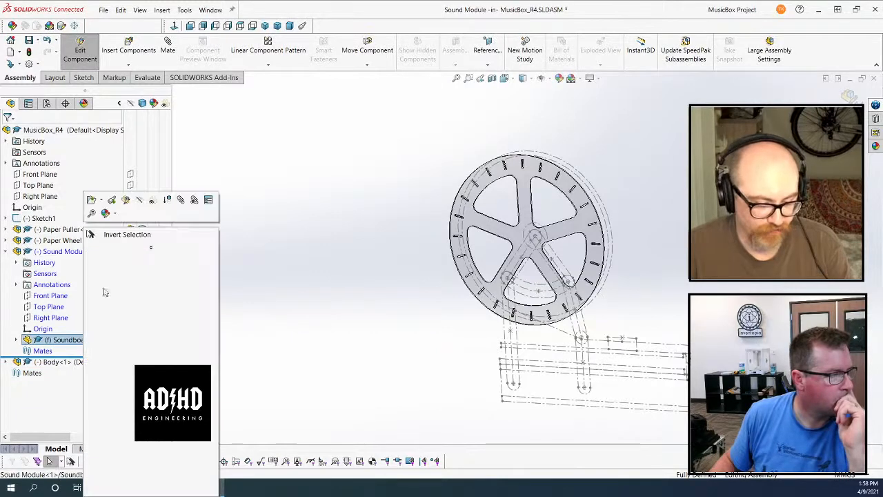
{"action": "left_click", "coordinate": [128, 204]}
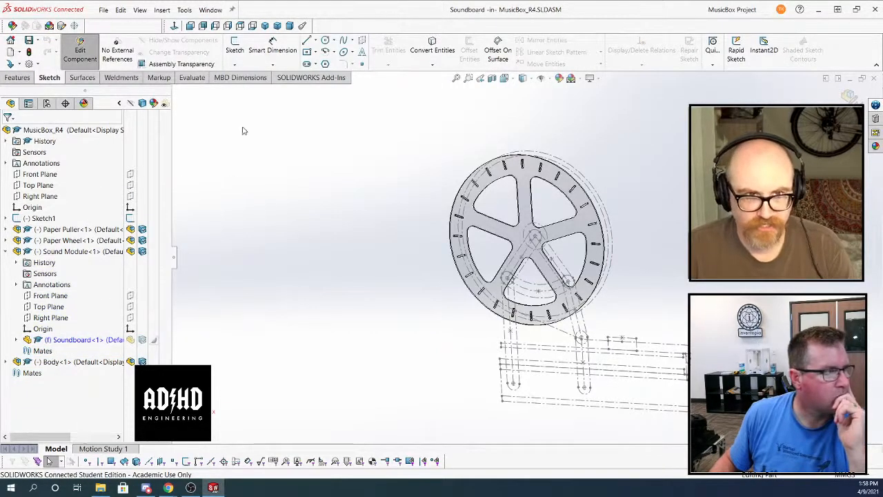
Start a sketch on the Soundboard's Front Plane and convert the four lines of the uppermost long, thin layout rectangle into it
{"action": "left_click", "coordinate": [234, 46]}
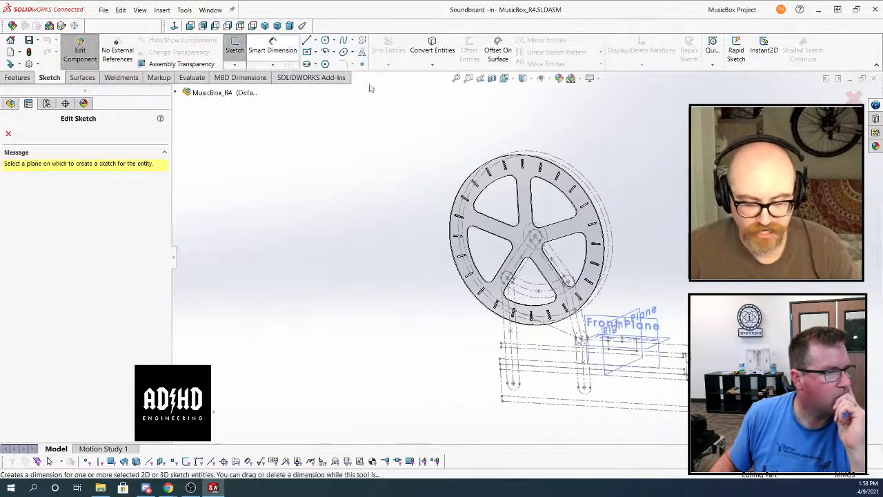
{"action": "left_click", "coordinate": [642, 319]}
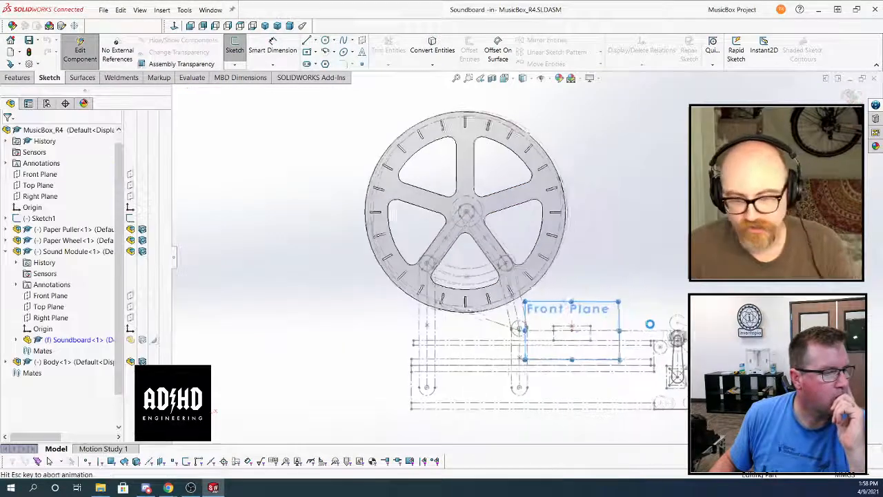
{"action": "left_click", "coordinate": [432, 46]}
{"action": "left_click", "coordinate": [623, 341]}
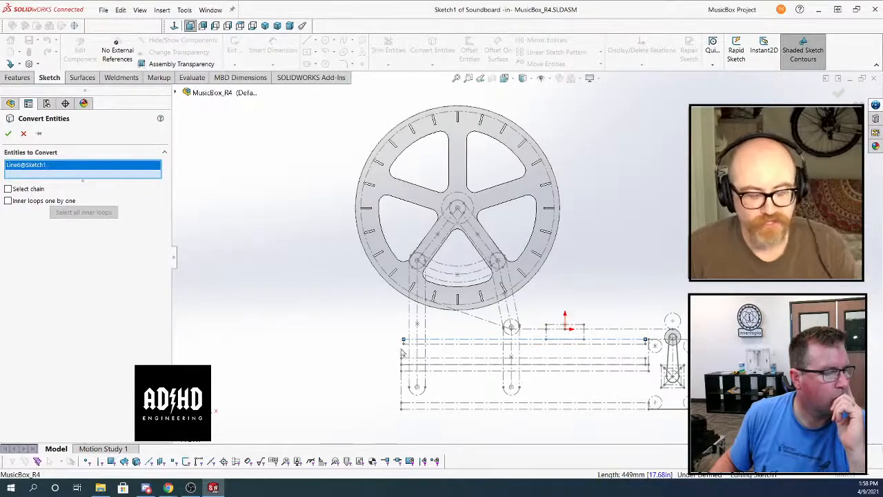
{"action": "scroll", "coordinate": [442, 308], "scroll_direction": "down", "scroll_amount": 5}
{"action": "left_click", "coordinate": [456, 298]}
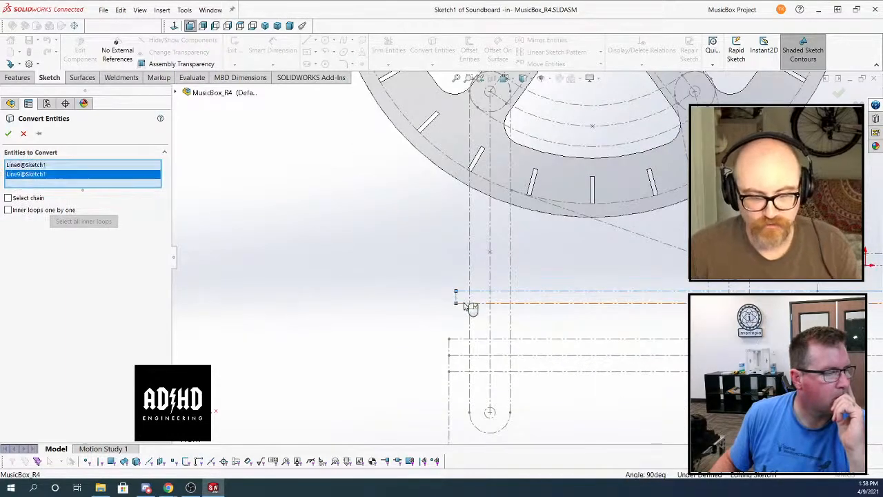
{"action": "left_click", "coordinate": [460, 303]}
{"action": "scroll", "coordinate": [458, 303], "scroll_direction": "up", "scroll_amount": 6}
{"action": "scroll", "coordinate": [786, 293], "scroll_direction": "down", "scroll_amount": 7}
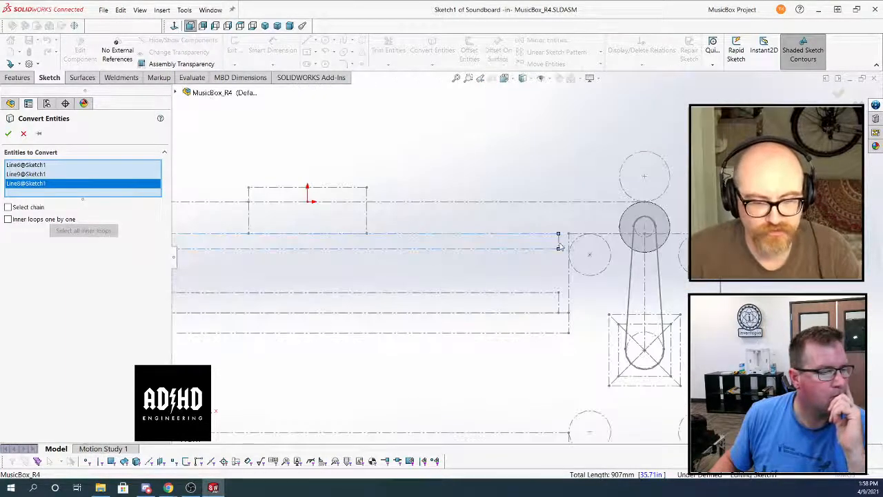
{"action": "left_click", "coordinate": [559, 245]}
{"action": "key", "text": "Return"}
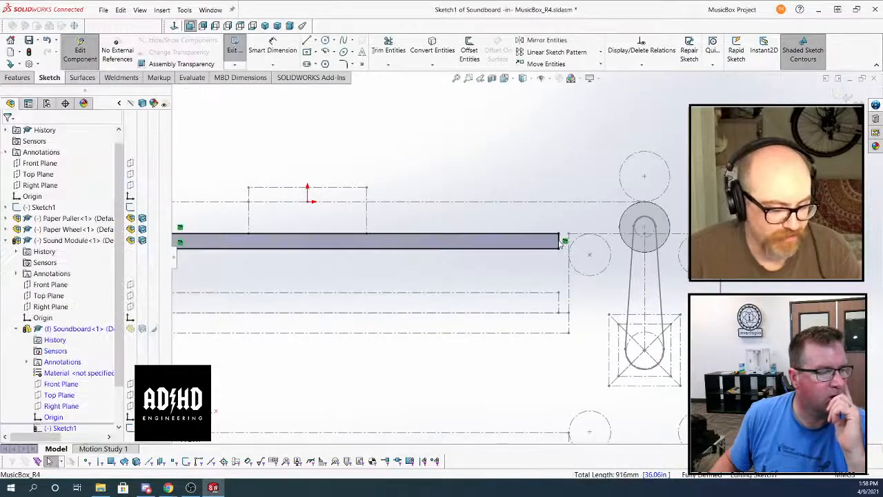
Start a boss extrude of the Soundboard's long, thin rectangle profile with a Mid Plane end condition
{"action": "scroll", "coordinate": [561, 243], "scroll_direction": "up", "scroll_amount": 2}
{"action": "scroll", "coordinate": [556, 238], "scroll_direction": "up", "scroll_amount": 2}
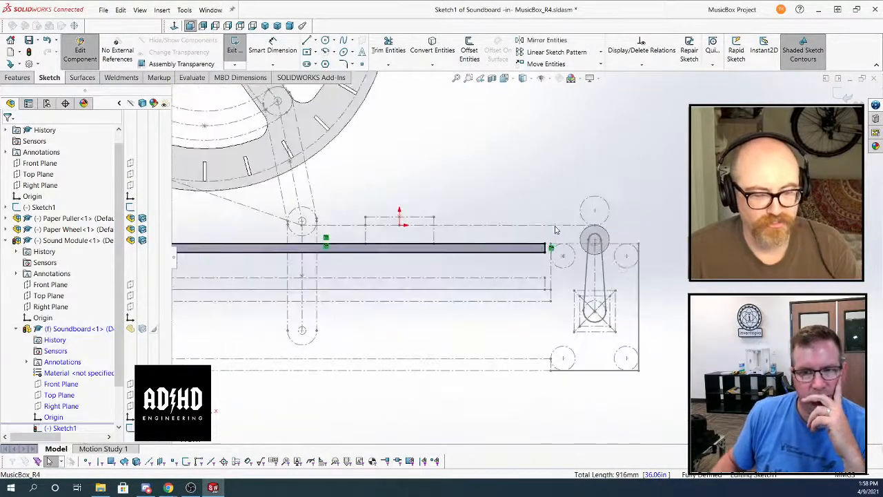
{"action": "middle_click_drag", "start_coordinate": [535, 226], "coordinate": [497, 262]}
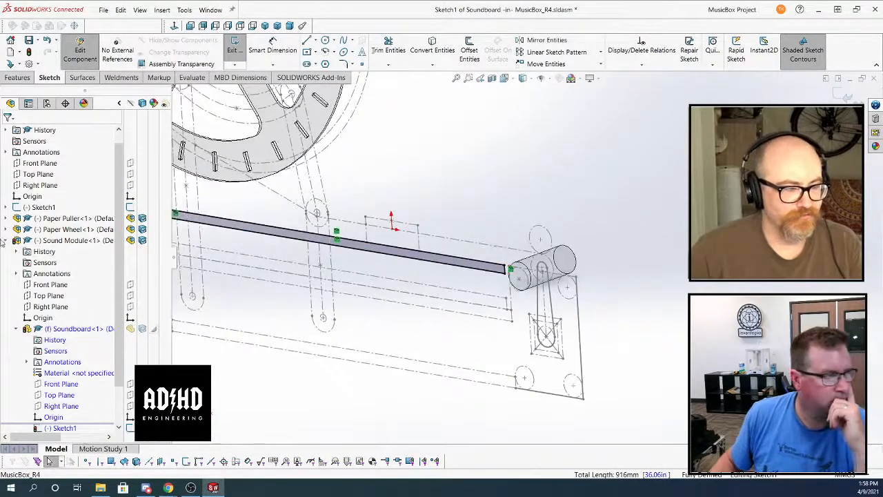
{"action": "left_click", "coordinate": [18, 77]}
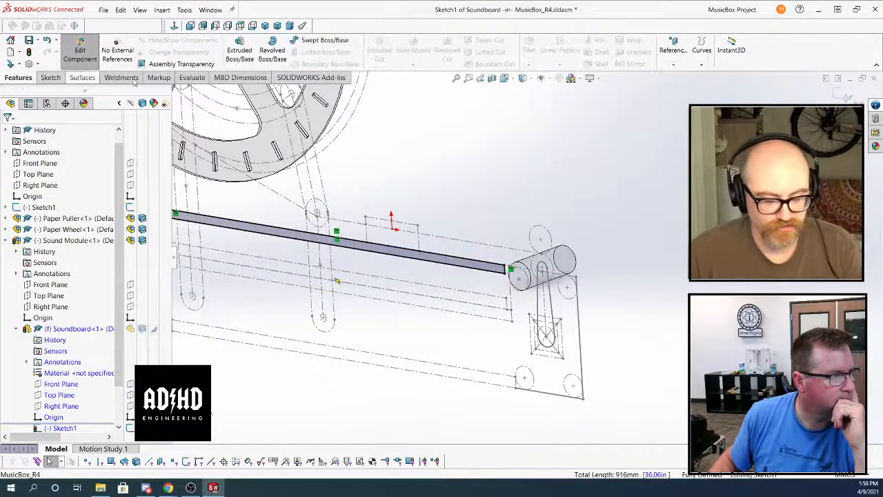
{"action": "left_click", "coordinate": [240, 54]}
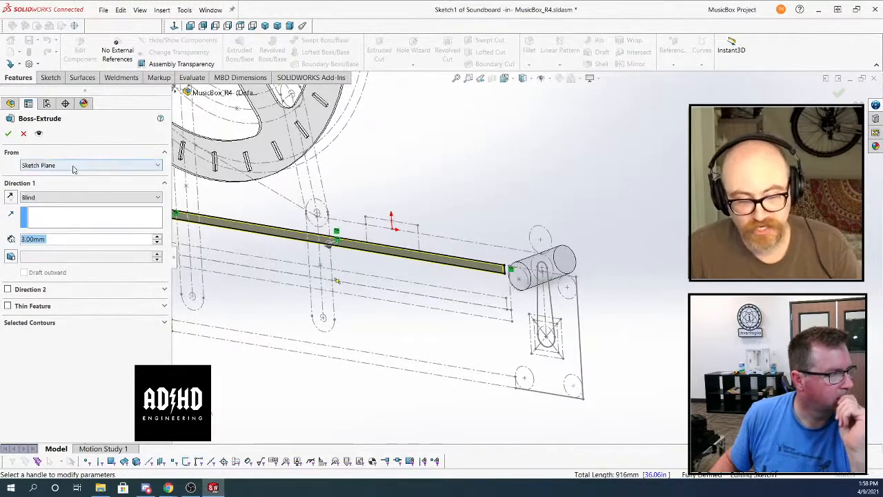
{"action": "left_click", "coordinate": [69, 197]}
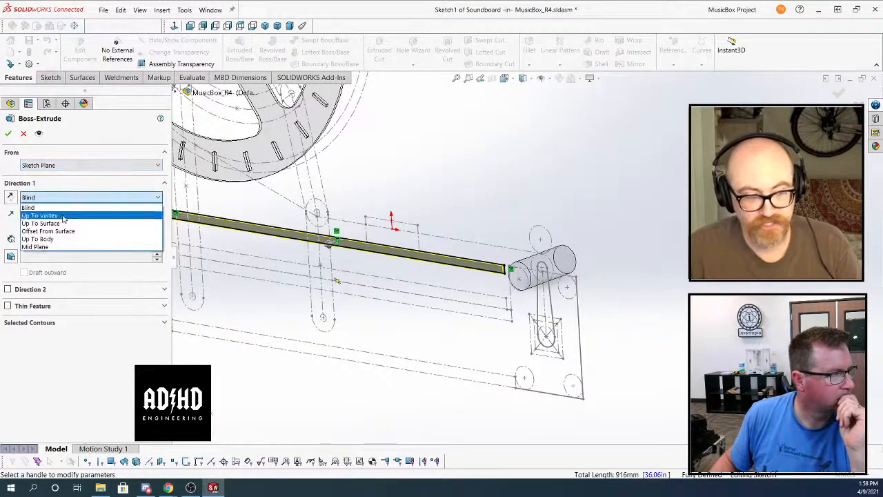
{"action": "left_click", "coordinate": [41, 247]}
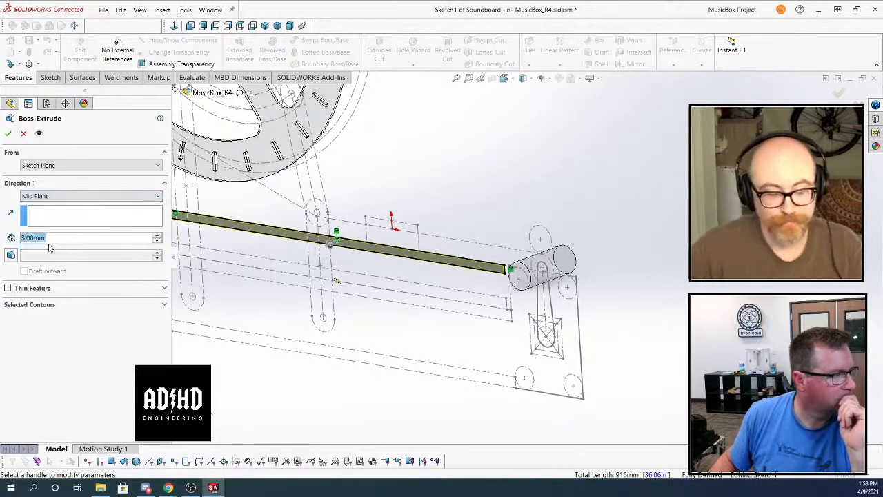
Link the Soundboard's extrusion depth to a global variable named "bodywidth"
{"action": "left_click", "coordinate": [94, 237]}
{"action": "left_click_drag", "start_coordinate": [96, 237], "coordinate": [9, 239]}
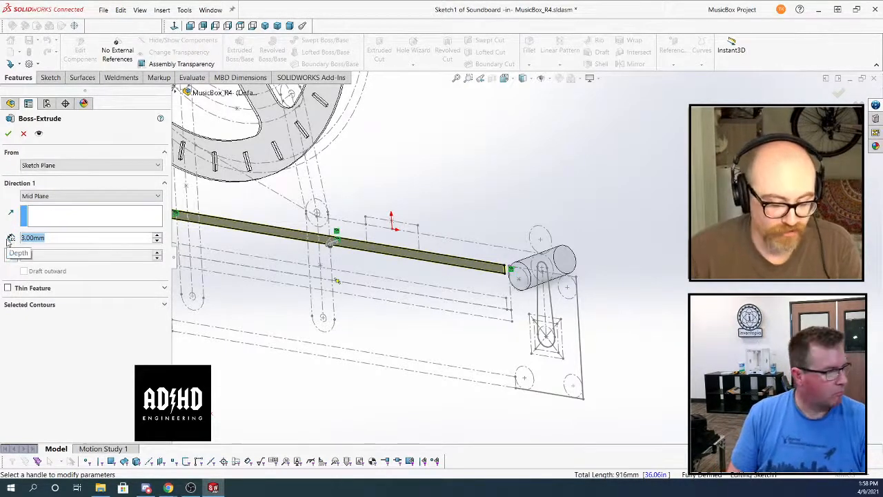
{"action": "type", "text": "=\""}
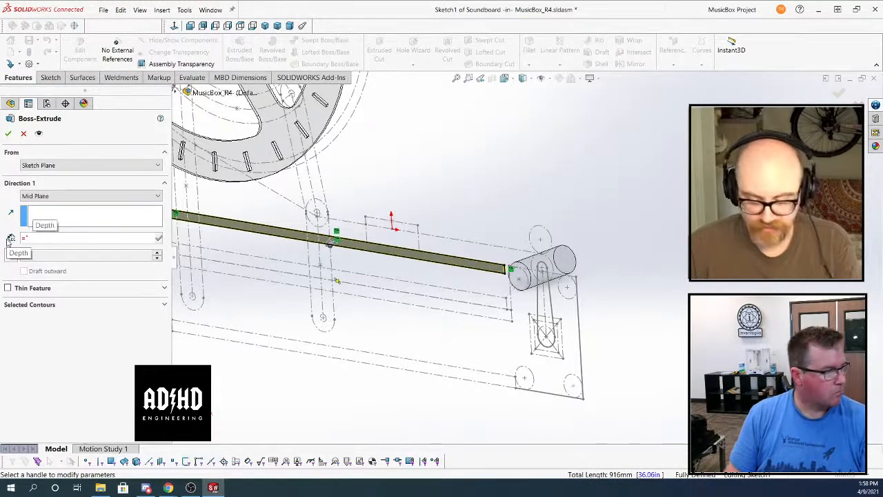
{"action": "type", "text": "bodywidth"}
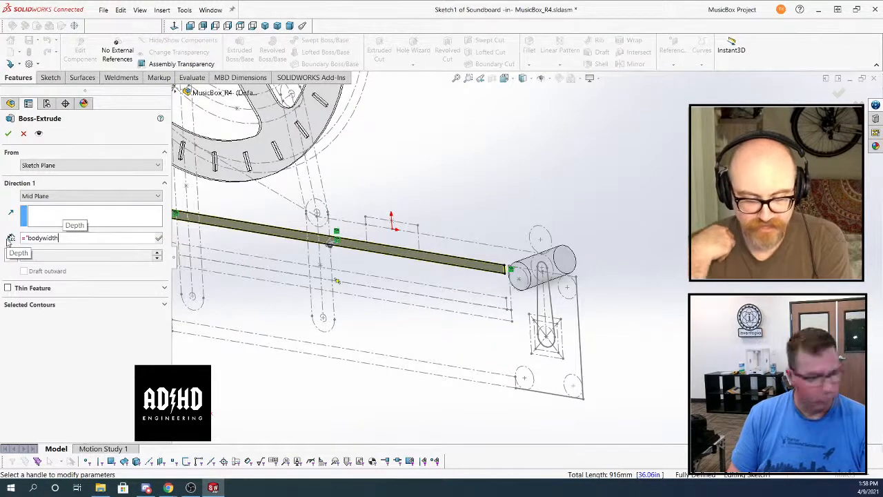
{"action": "type", "text": "\""}
{"action": "key", "text": "Return"}
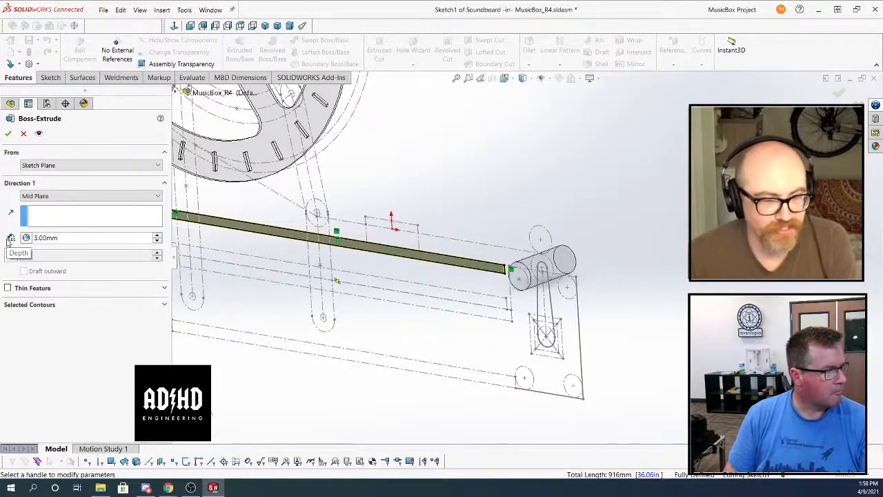
Set the mid-plane extrusion depth to 80 mm and finish the Soundboard's boss extrude
{"action": "key", "text": "BackSpace"}
{"action": "key", "text": "BackSpace"}
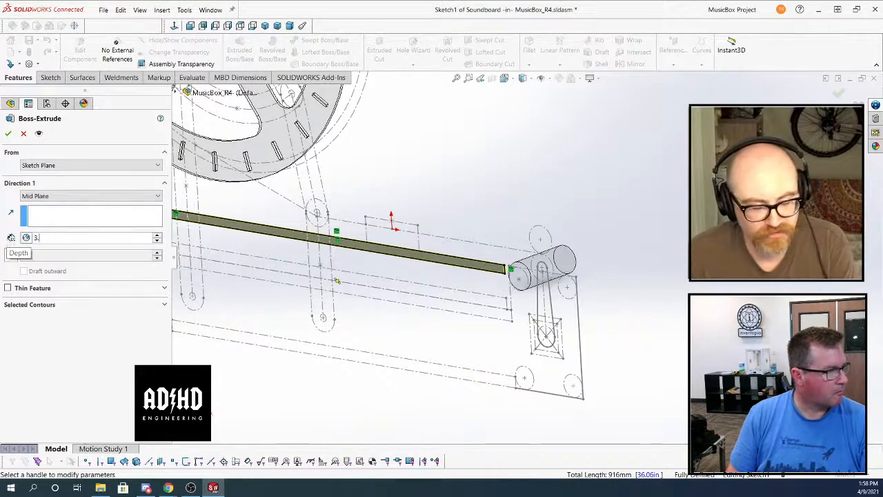
{"action": "key", "text": "BackSpace"}
{"action": "key", "text": "BackSpace"}
{"action": "type", "text": "80mm"}
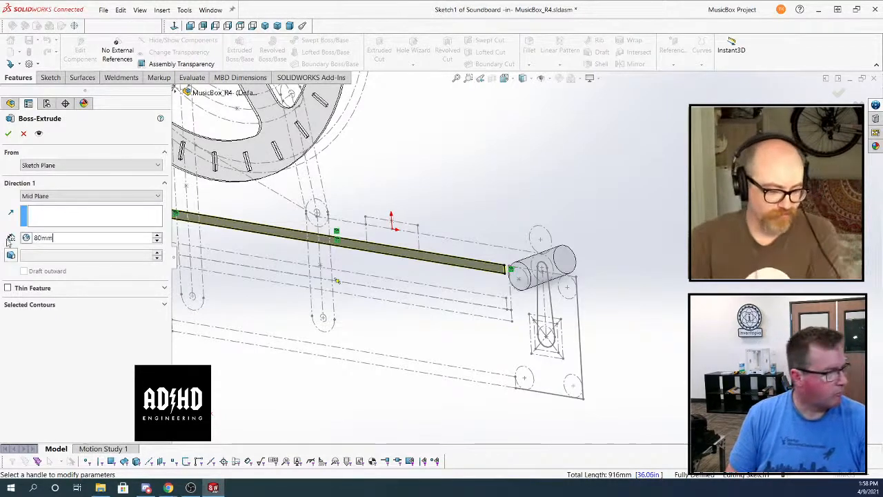
{"action": "key", "text": "Return"}
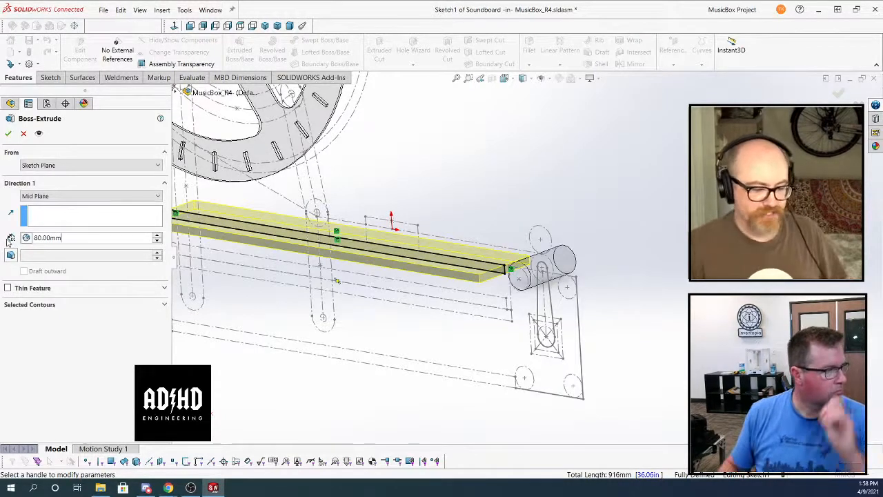
{"action": "left_click", "coordinate": [7, 133]}
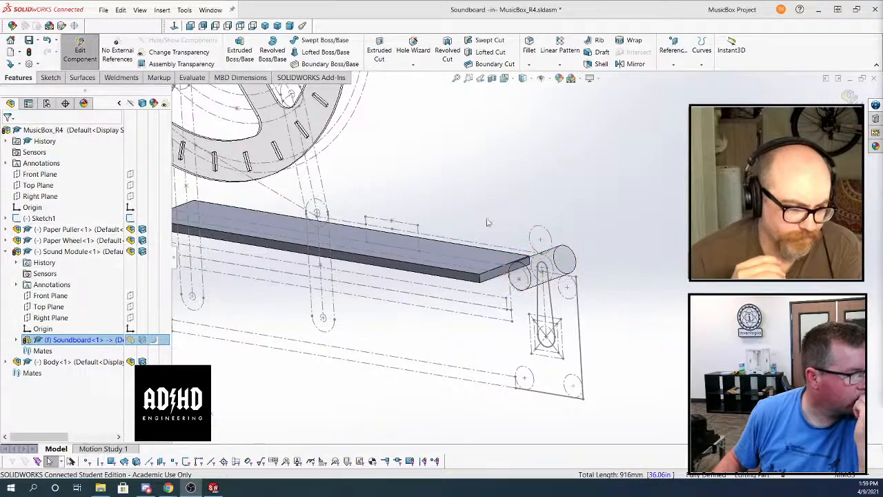
Leave in-context editing of the Soundboard and start saving the MusicBox_R4 assembly to 3DEXPERIENCE
{"action": "mouse_move", "coordinate": [635, 190]}
{"action": "middle_mouse_down"}
{"action": "mouse_move", "coordinate": [614, 191]}
{"action": "mouse_move", "coordinate": [623, 183]}
{"action": "middle_mouse_up"}
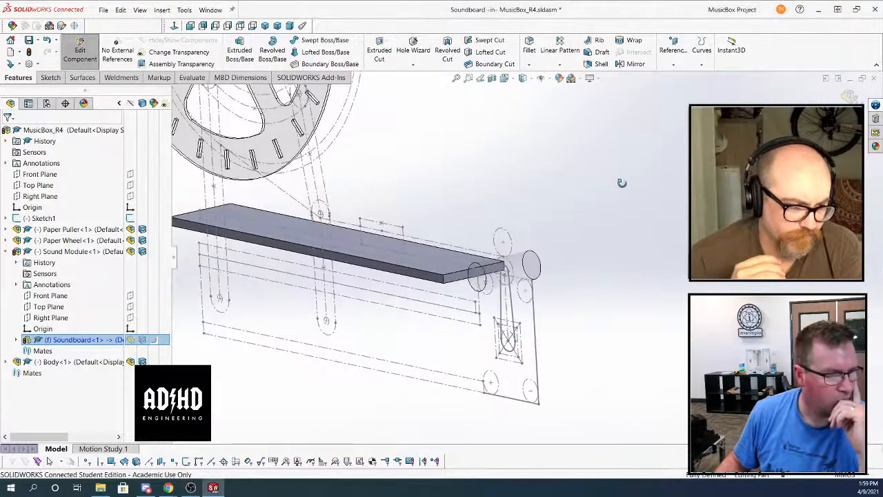
{"action": "left_click", "coordinate": [852, 97]}
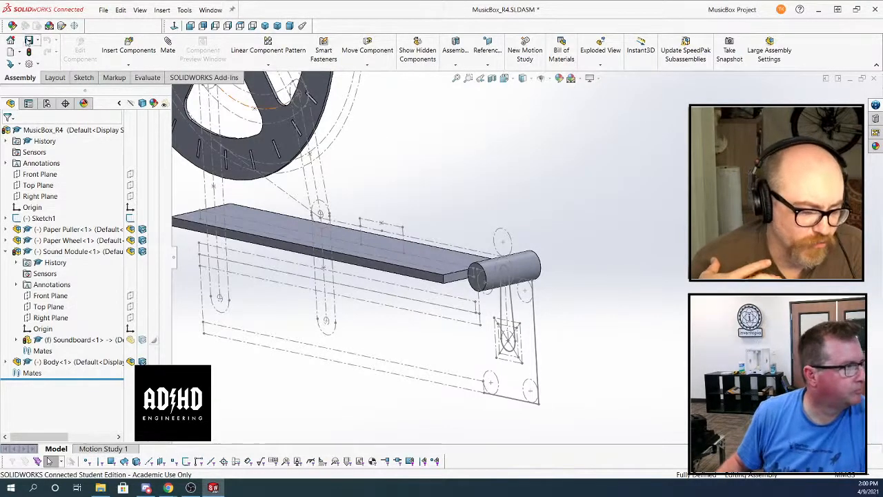
{"action": "left_click", "coordinate": [102, 10]}
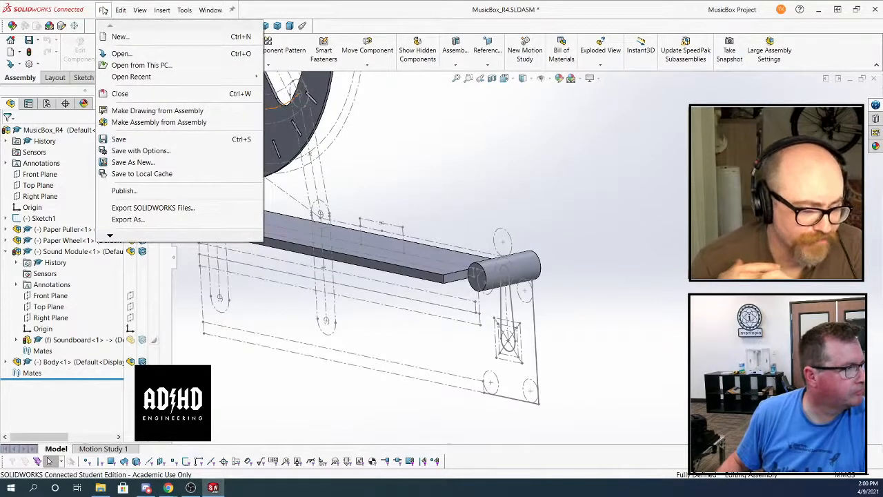
{"action": "left_click", "coordinate": [138, 141]}
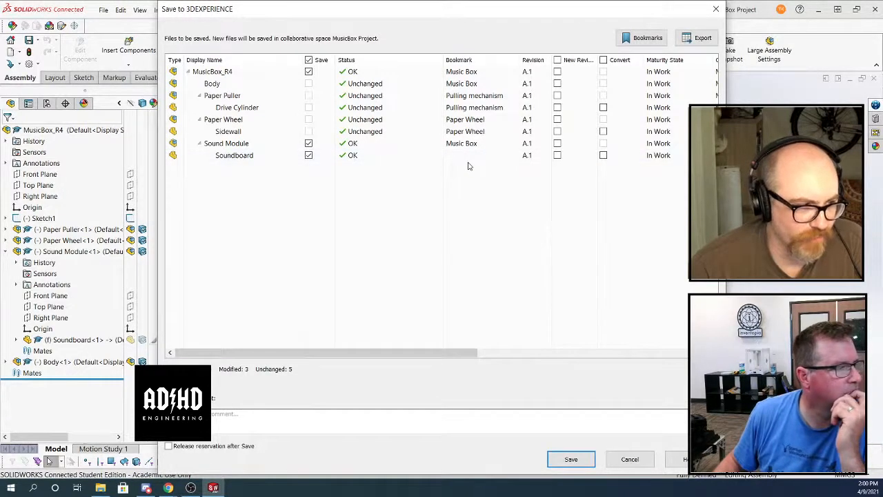
{"action": "left_click", "coordinate": [647, 39]}
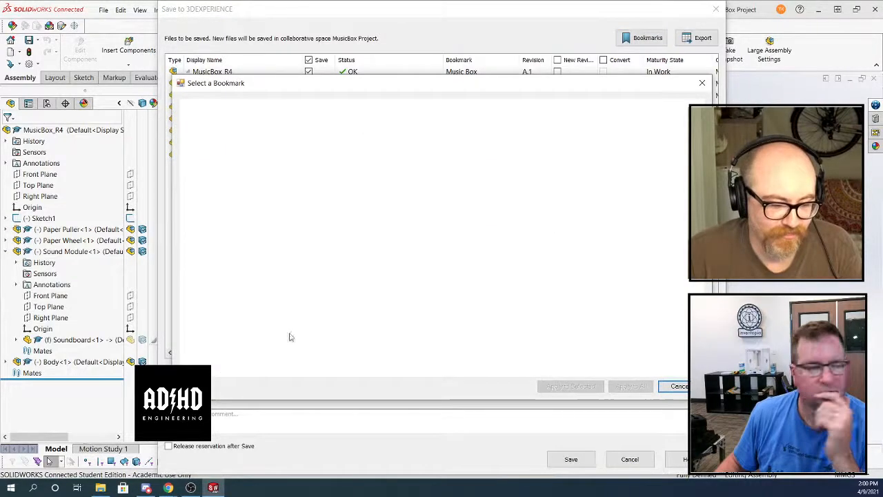
{"action": "left_click", "coordinate": [678, 386]}
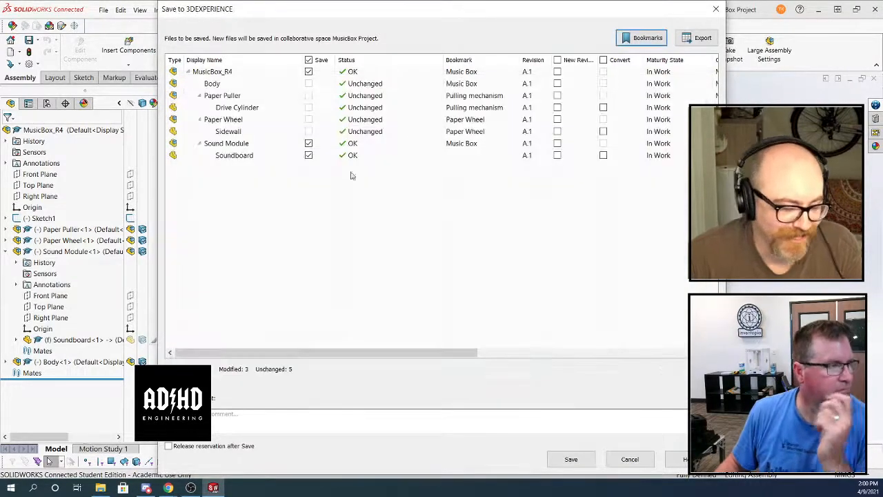
Assign the Sound Module and Soundboard to the Playhead bookmark under Music Box, then save the modified files
{"action": "left_click", "coordinate": [407, 146]}
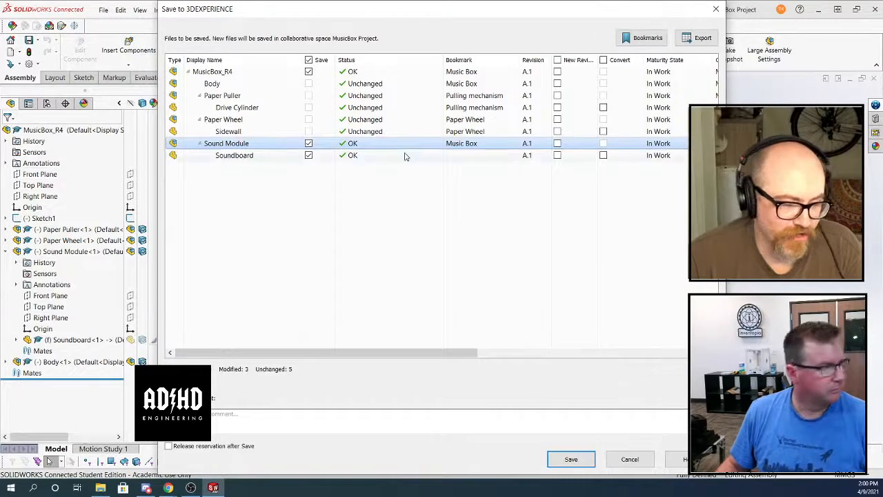
{"action": "left_click", "coordinate": [404, 155], "text": "shift"}
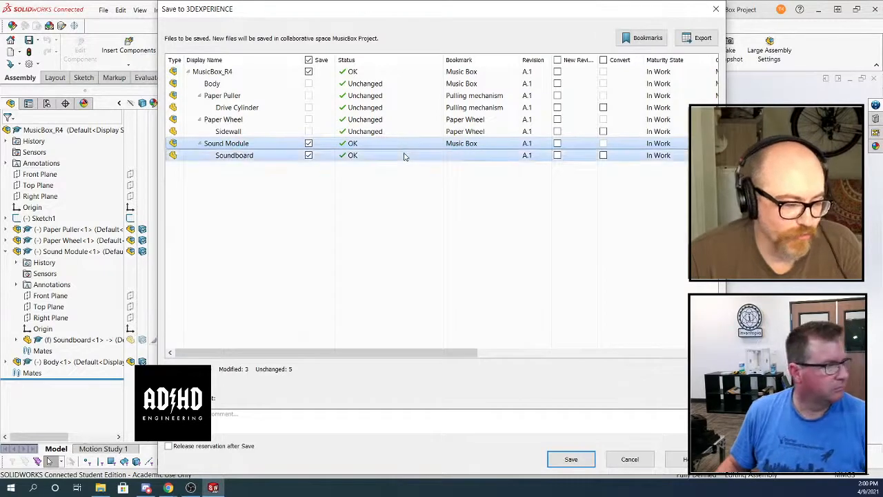
{"action": "left_click", "coordinate": [639, 39]}
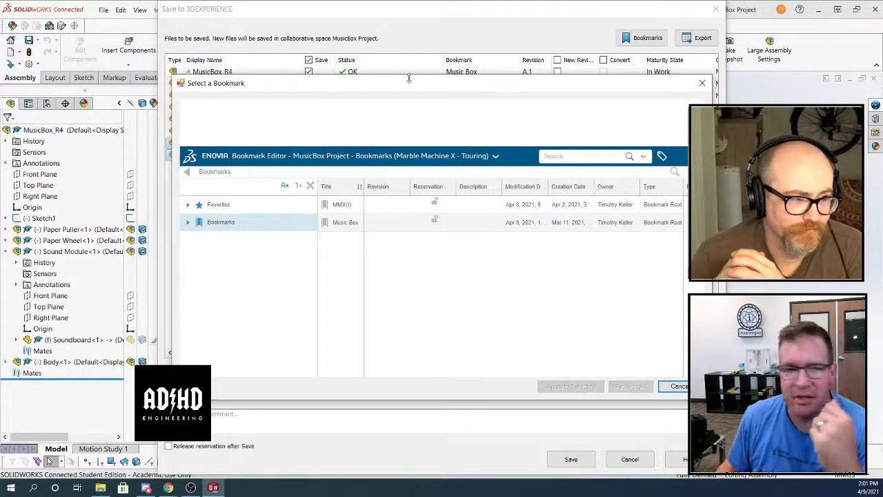
{"action": "left_click_drag", "start_coordinate": [396, 83], "coordinate": [392, 52]}
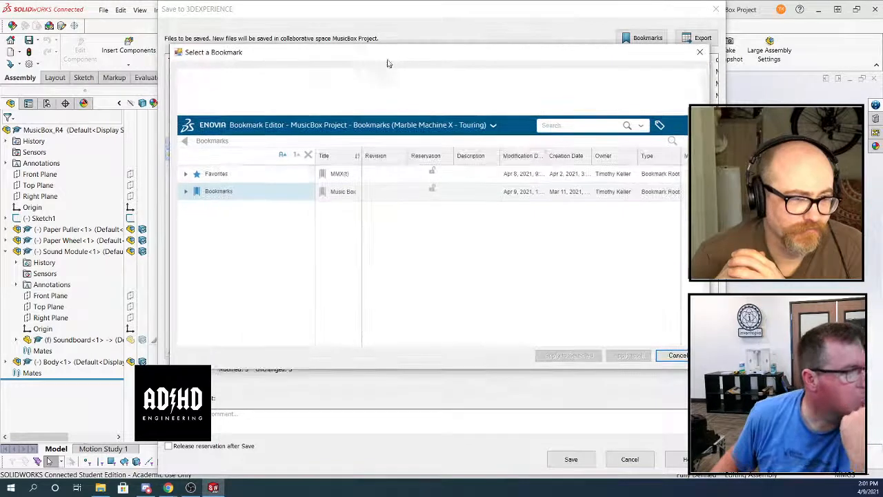
{"action": "left_click", "coordinate": [185, 191]}
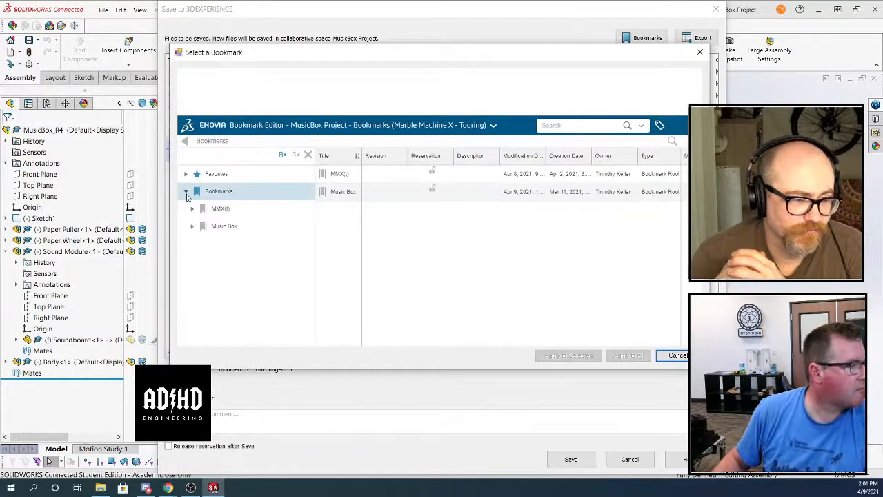
{"action": "left_click", "coordinate": [192, 226]}
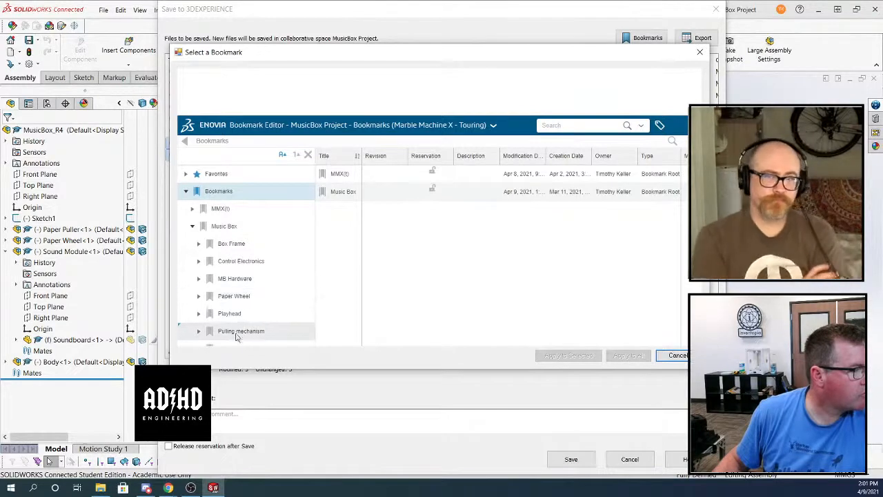
{"action": "left_click_drag", "start_coordinate": [262, 53], "coordinate": [399, 45]}
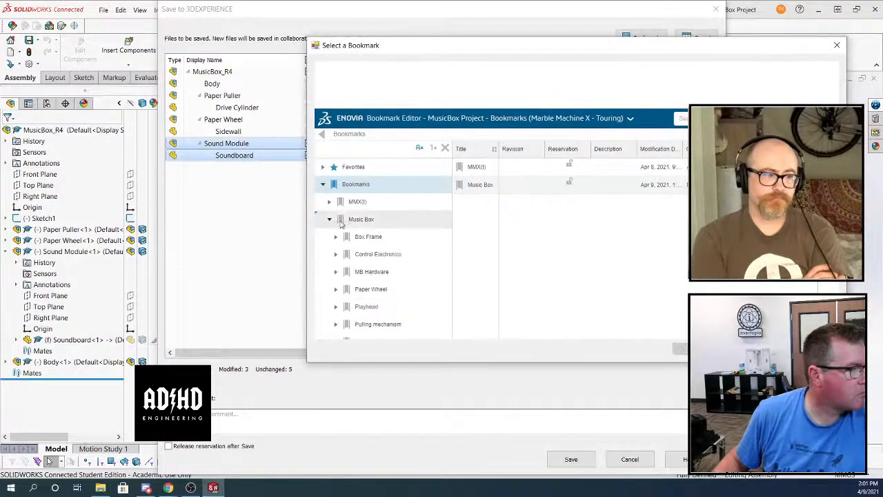
{"action": "left_click_drag", "start_coordinate": [643, 364], "coordinate": [643, 436]}
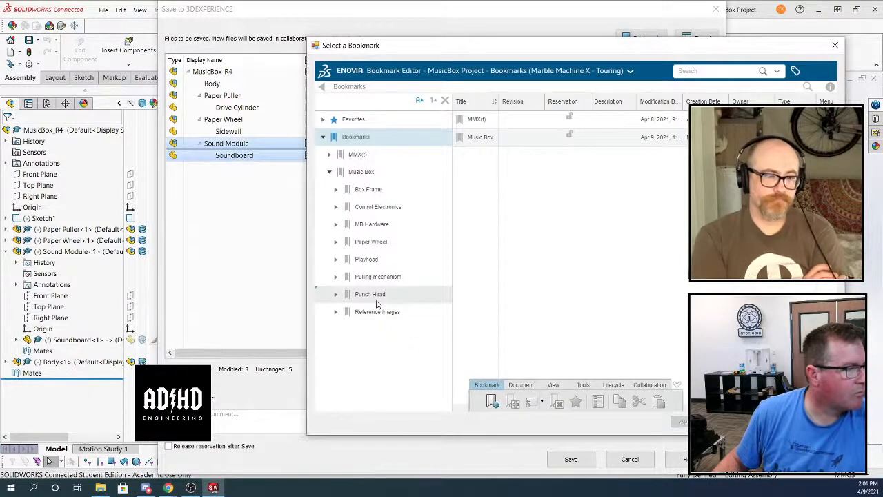
{"action": "left_click", "coordinate": [368, 261]}
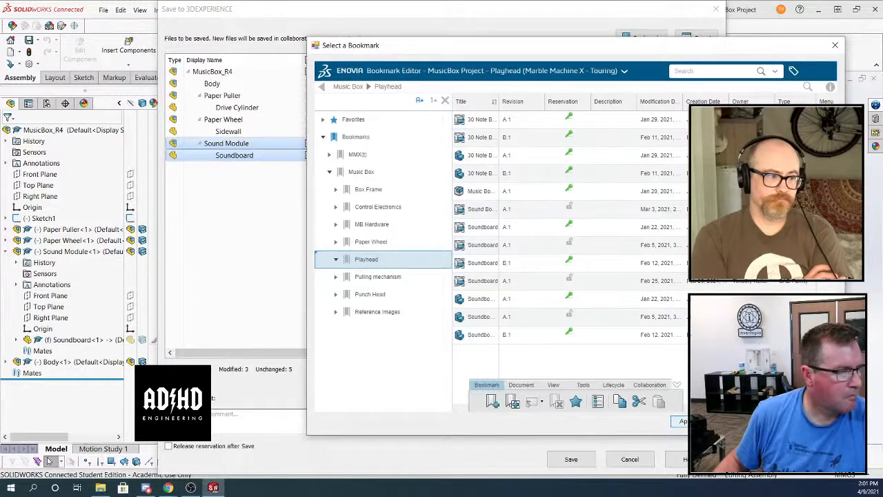
{"action": "left_click", "coordinate": [681, 421]}
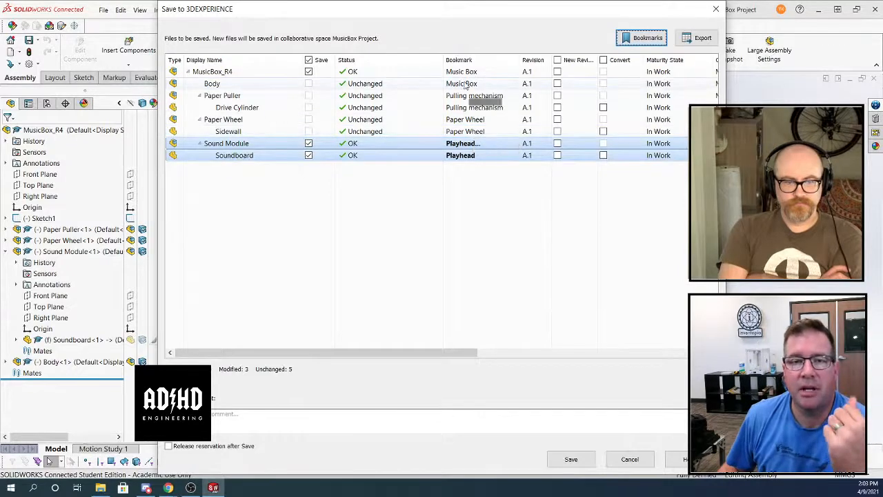
{"action": "left_click", "coordinate": [570, 459]}
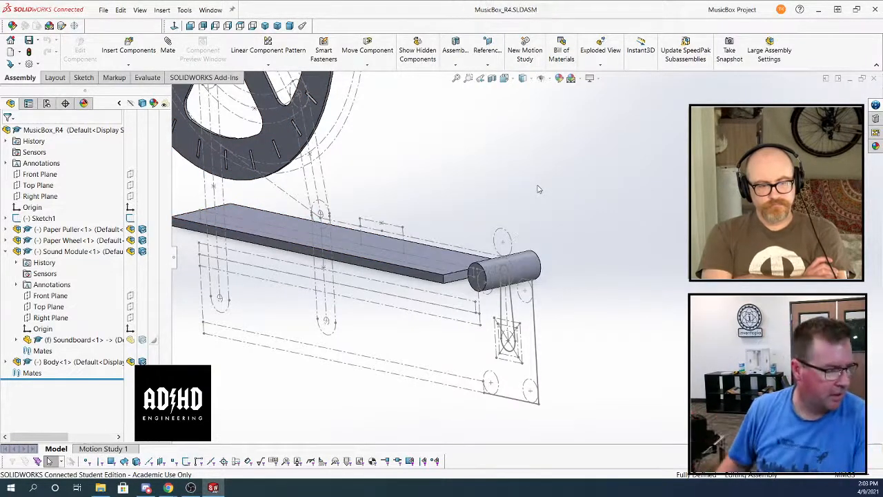
Close the saved MusicBox_R4 assembly
{"action": "scroll", "coordinate": [635, 193], "scroll_direction": "up", "scroll_amount": 2}
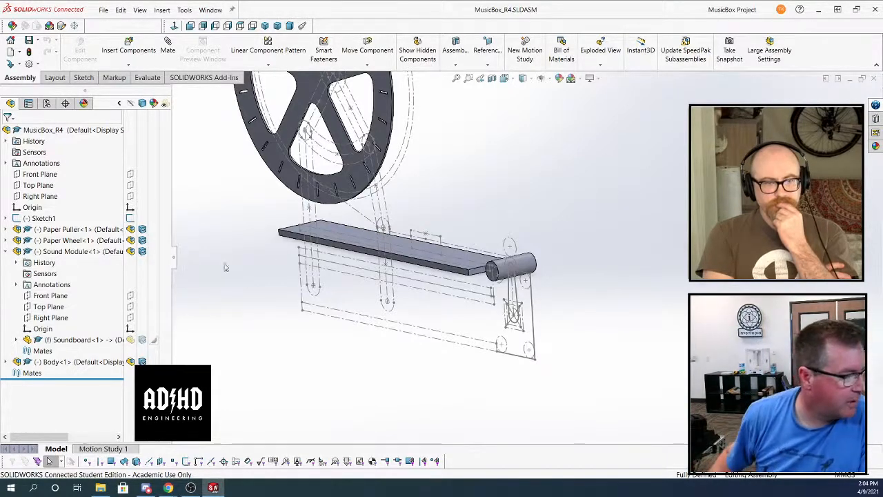
{"action": "mouse_move", "coordinate": [572, 211]}
{"action": "middle_mouse_down"}
{"action": "mouse_move", "coordinate": [555, 199]}
{"action": "mouse_move", "coordinate": [576, 226]}
{"action": "middle_mouse_up"}
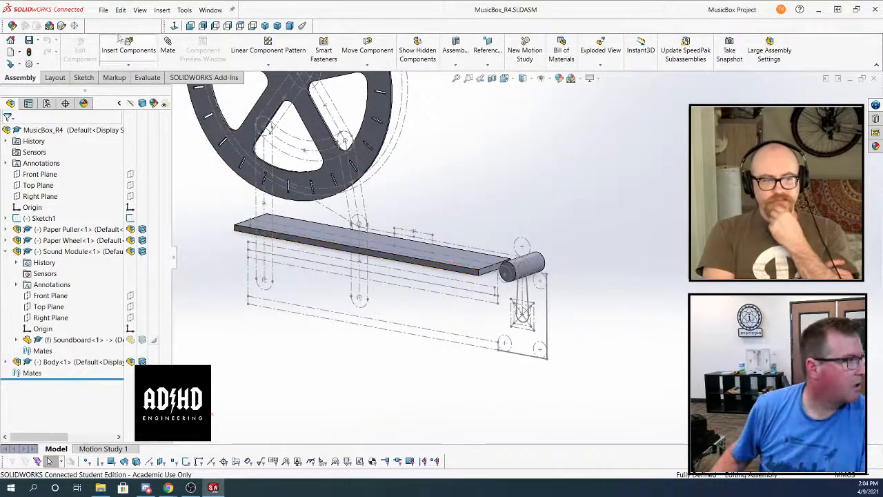
{"action": "left_click", "coordinate": [103, 10]}
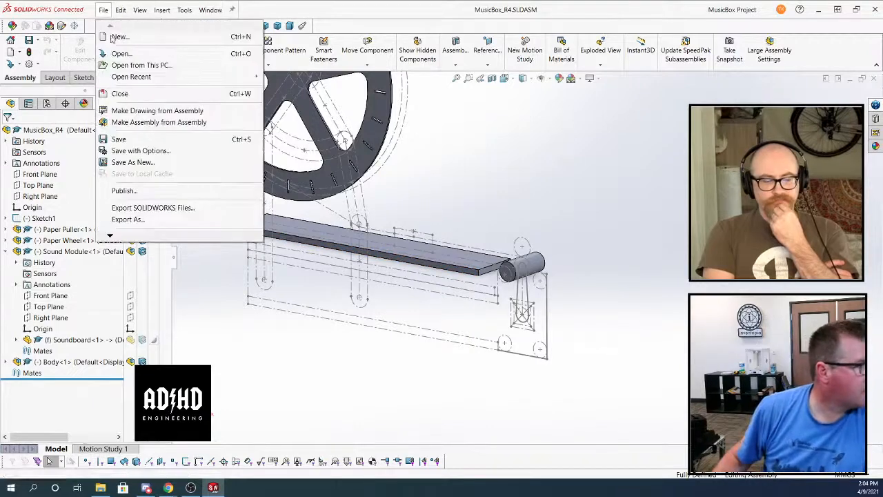
{"action": "left_click", "coordinate": [135, 94]}
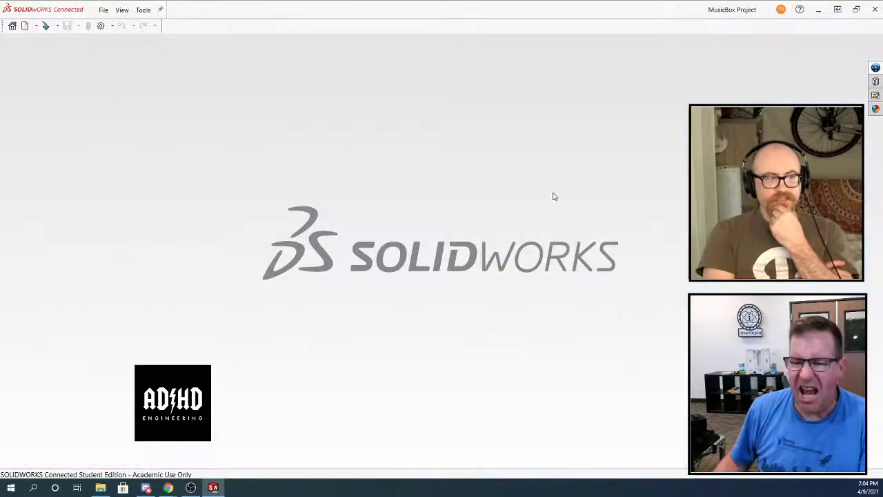
Switch to the 3DEXPERIENCE dashboard in the browser and open MMXt(Default) from the MMX(t) bookmark in SOLIDWORKS Connected
{"action": "mouse_move", "coordinate": [169, 489]}
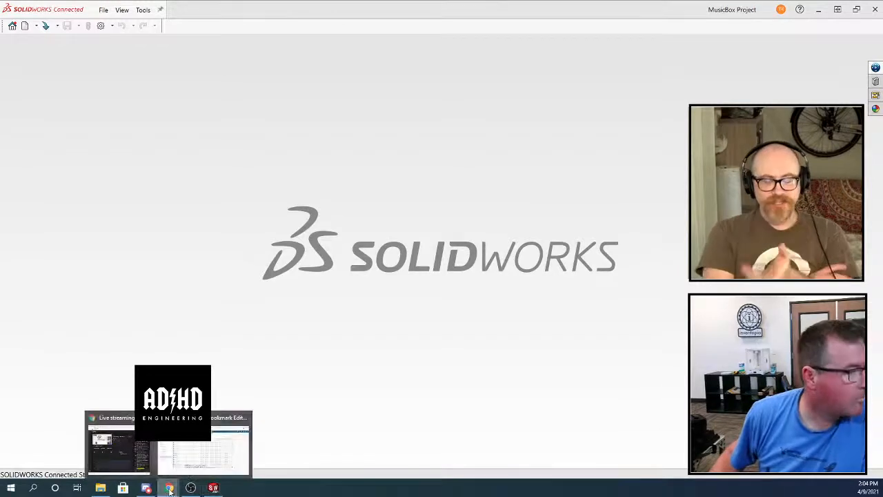
{"action": "left_click", "coordinate": [181, 459]}
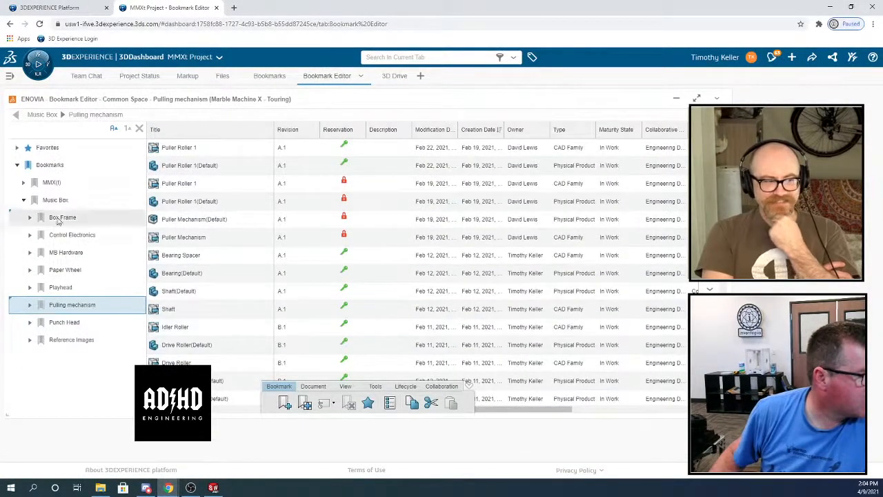
{"action": "left_click", "coordinate": [48, 183]}
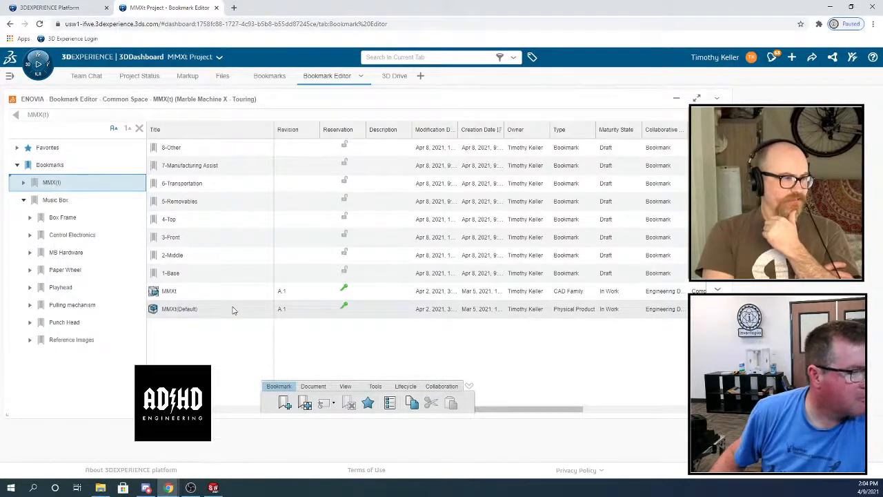
{"action": "left_click", "coordinate": [184, 312]}
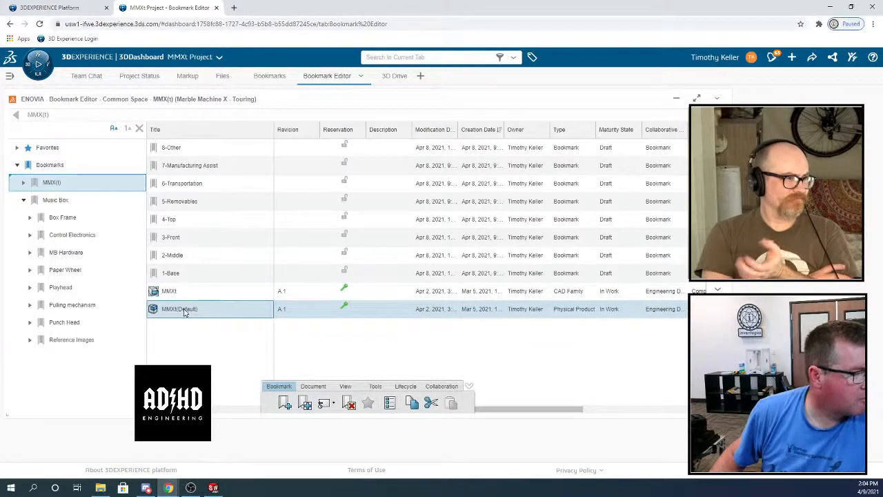
{"action": "right_click", "coordinate": [184, 311]}
{"action": "mouse_move", "coordinate": [214, 315]}
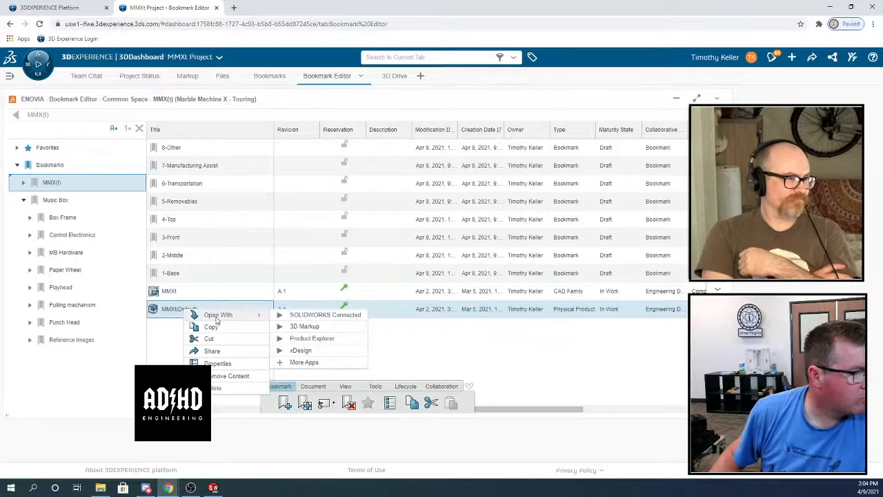
{"action": "left_click", "coordinate": [328, 316]}
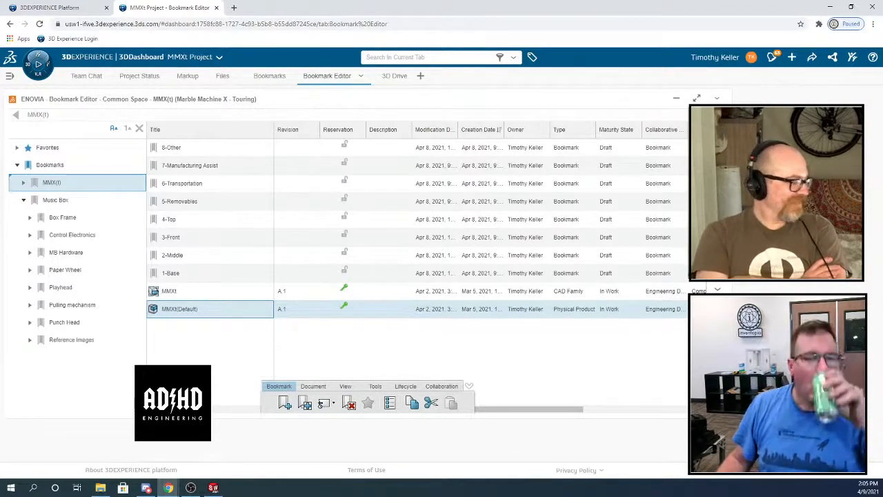
{"action": "key", "text": "alt+Tab"}
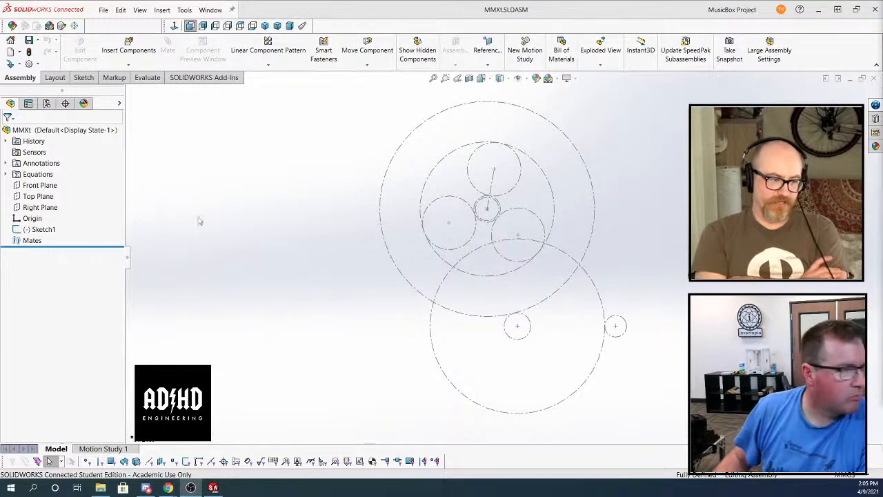
In Sketch1, draw a circle of about 75 mm radius concentric with the small circle 265 mm from the origin, and another of about 25 mm radius above the origin
{"action": "left_click", "coordinate": [42, 229]}
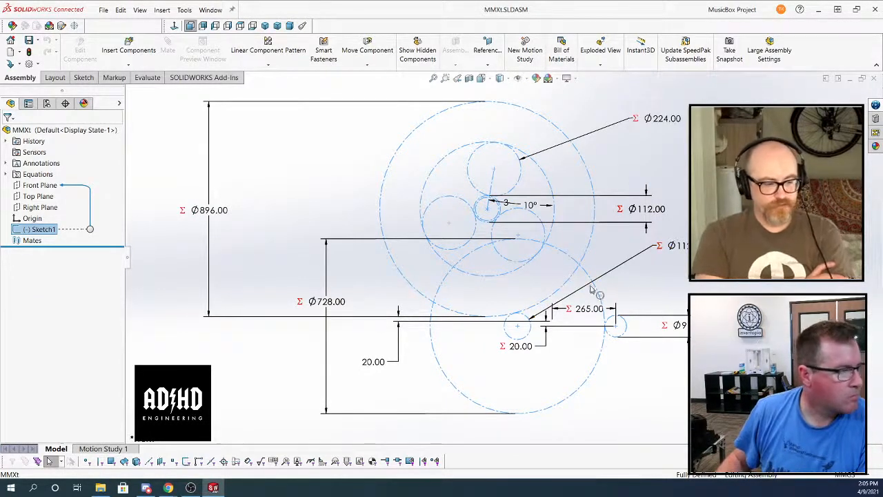
{"action": "right_click", "coordinate": [41, 229]}
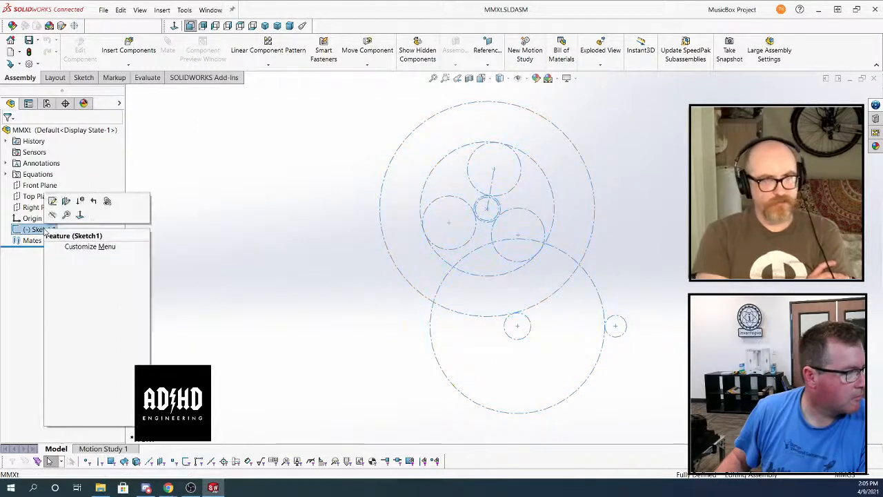
{"action": "left_click", "coordinate": [52, 203]}
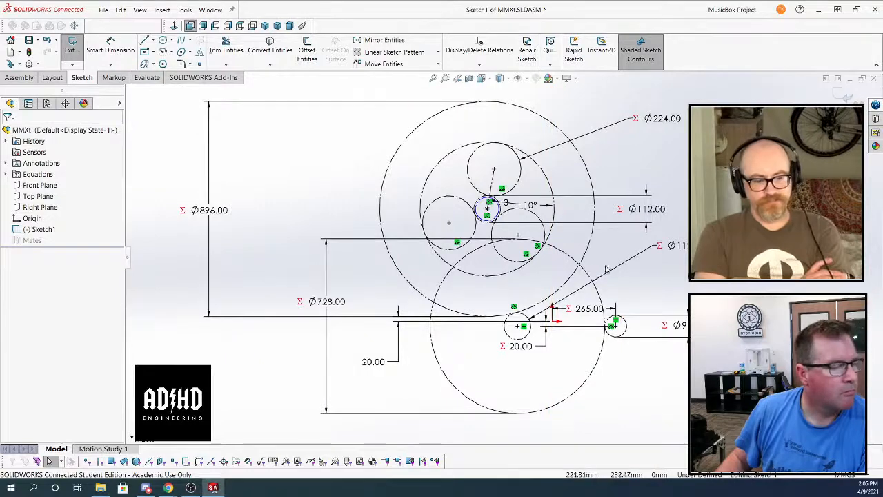
{"action": "scroll", "coordinate": [607, 344], "scroll_direction": "down", "scroll_amount": 3}
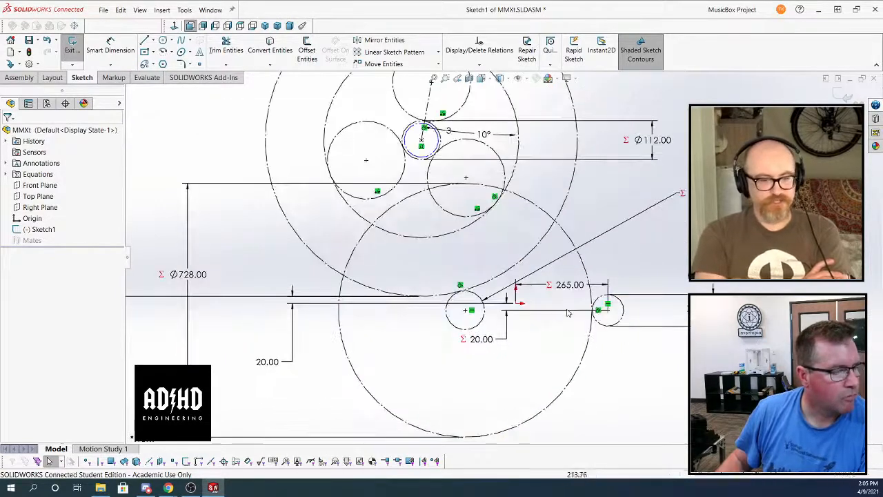
{"action": "left_click", "coordinate": [163, 40]}
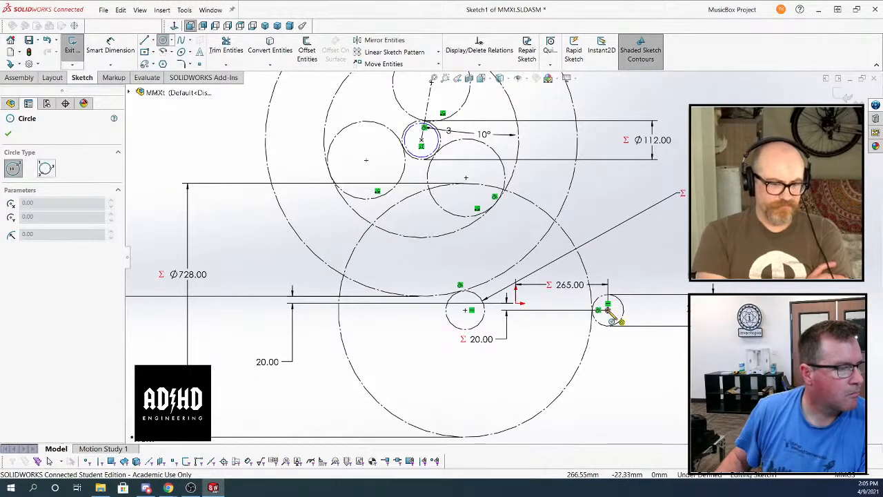
{"action": "left_click", "coordinate": [608, 310]}
{"action": "left_click", "coordinate": [633, 310]}
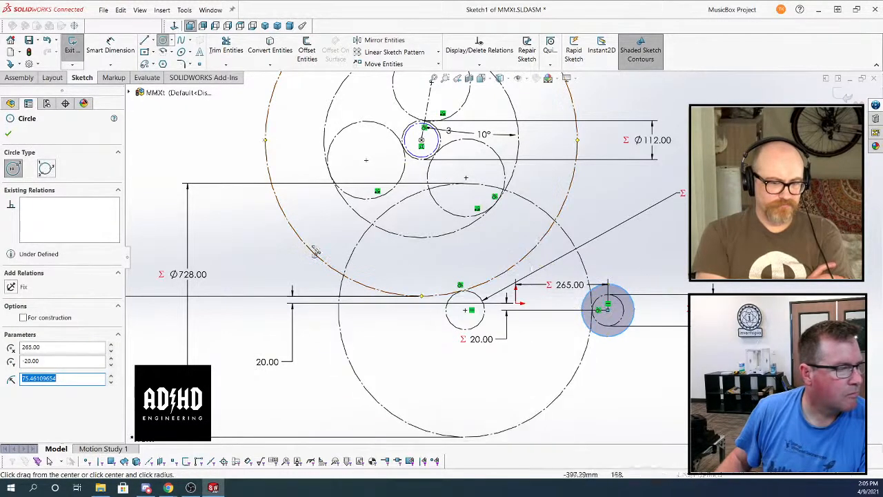
{"action": "left_click", "coordinate": [466, 250]}
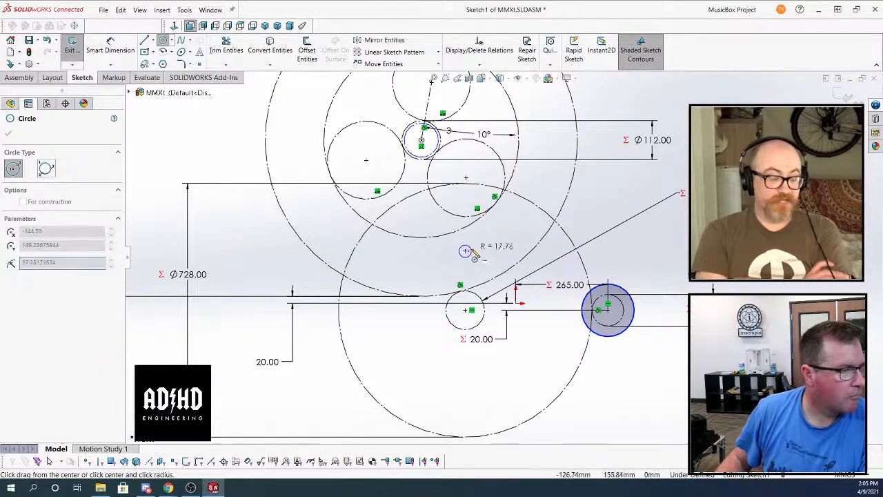
{"action": "left_click", "coordinate": [476, 255]}
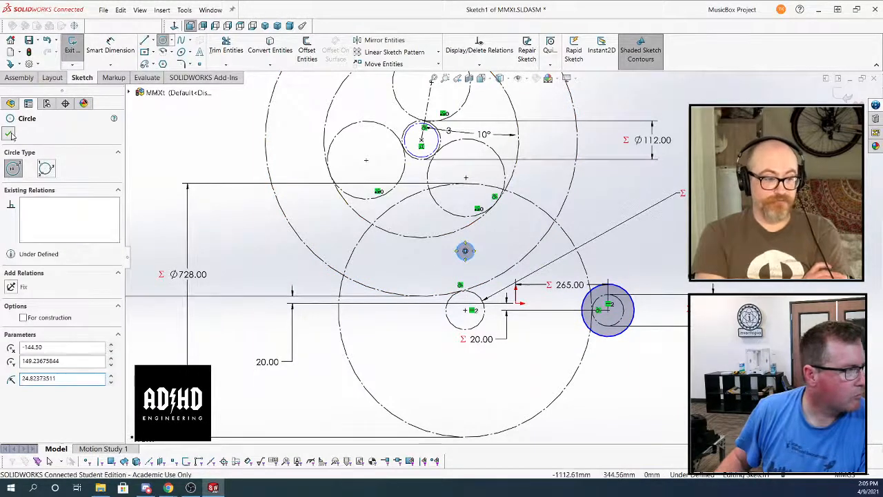
{"action": "key", "text": "Escape"}
Make a sketch block from the new circle of about 25 mm radius, with its insertion point at the circle's centre
{"action": "left_click", "coordinate": [473, 249]}
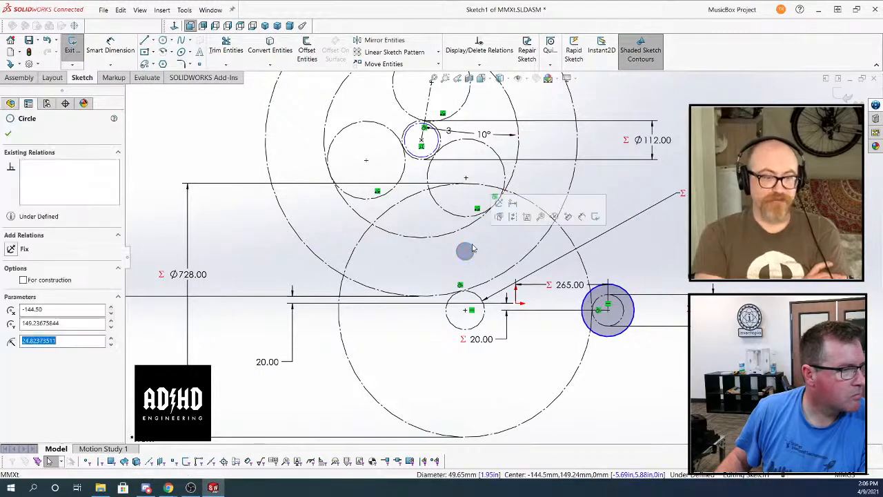
{"action": "left_click", "coordinate": [526, 217]}
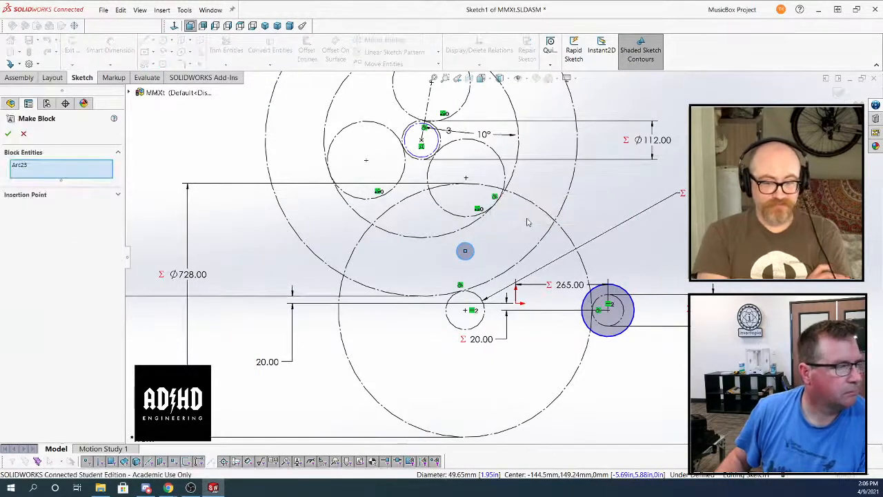
{"action": "left_click", "coordinate": [118, 196]}
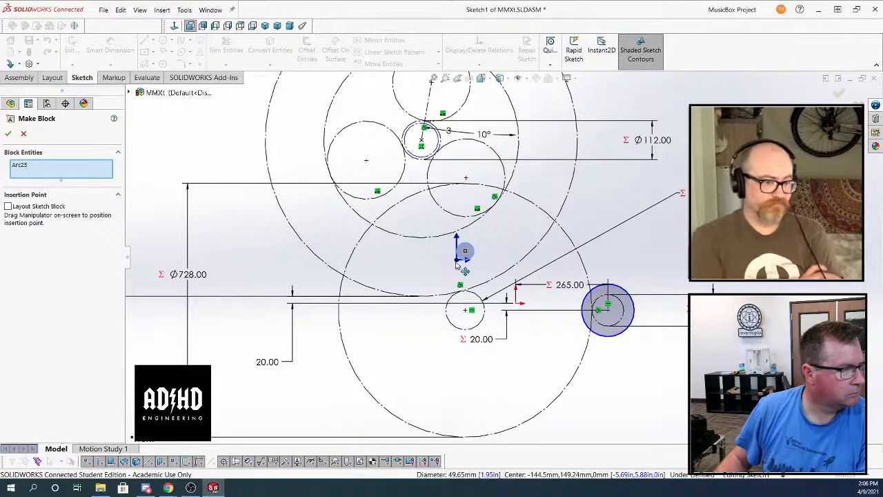
{"action": "left_click", "coordinate": [8, 133]}
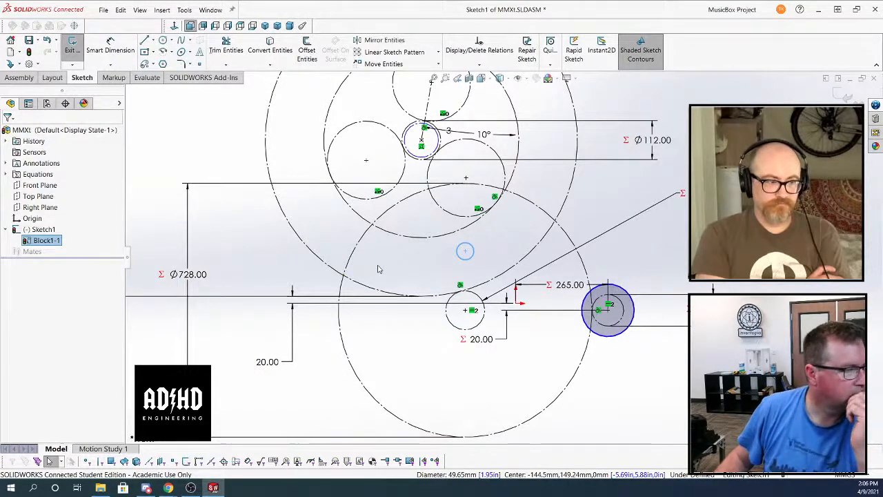
Make a sketch block from the inner construction circle at the centre of the upper wheel
{"action": "left_click", "coordinate": [194, 157]}
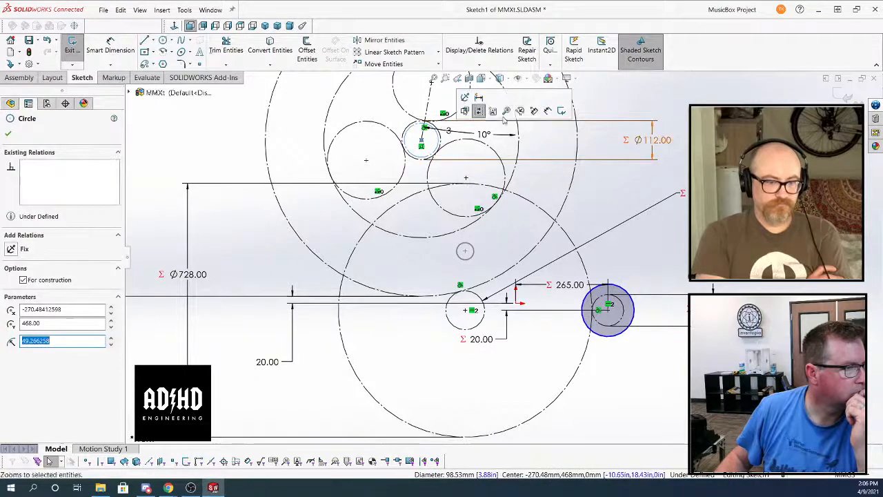
{"action": "left_click", "coordinate": [493, 111]}
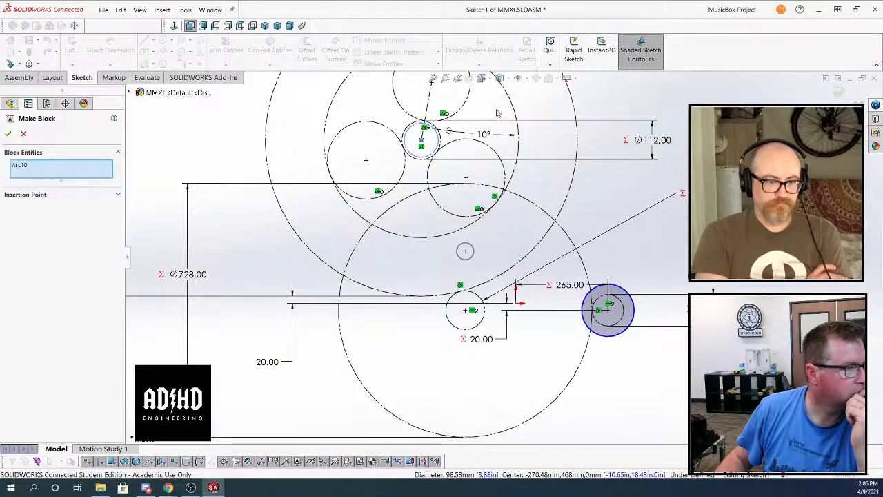
{"action": "left_click", "coordinate": [7, 135]}
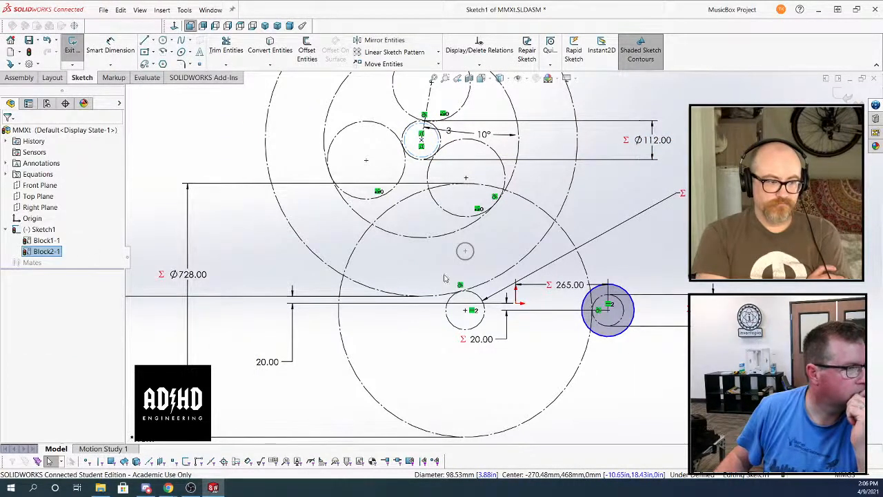
Make a sketch block from the circle of about 75 mm radius, moving its insertion point to the circle's centre
{"action": "left_click", "coordinate": [623, 294]}
{"action": "left_click", "coordinate": [674, 261]}
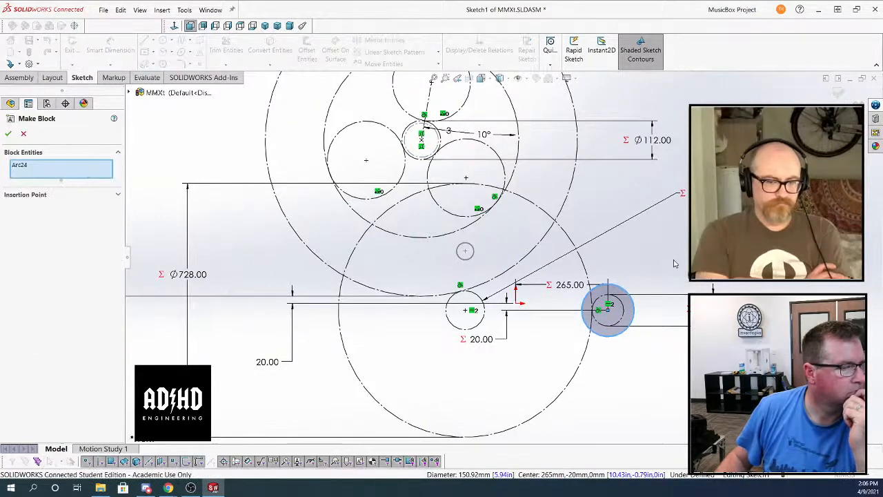
{"action": "left_click", "coordinate": [118, 195]}
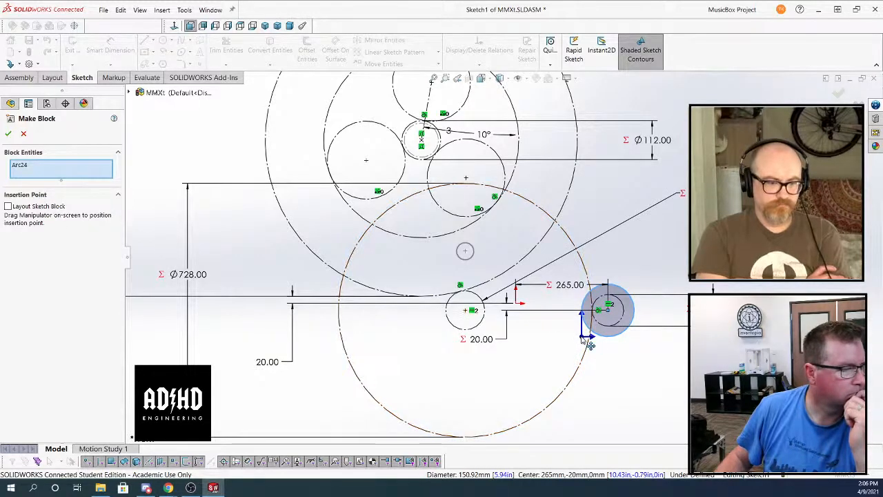
{"action": "left_click_drag", "start_coordinate": [585, 336], "coordinate": [610, 314]}
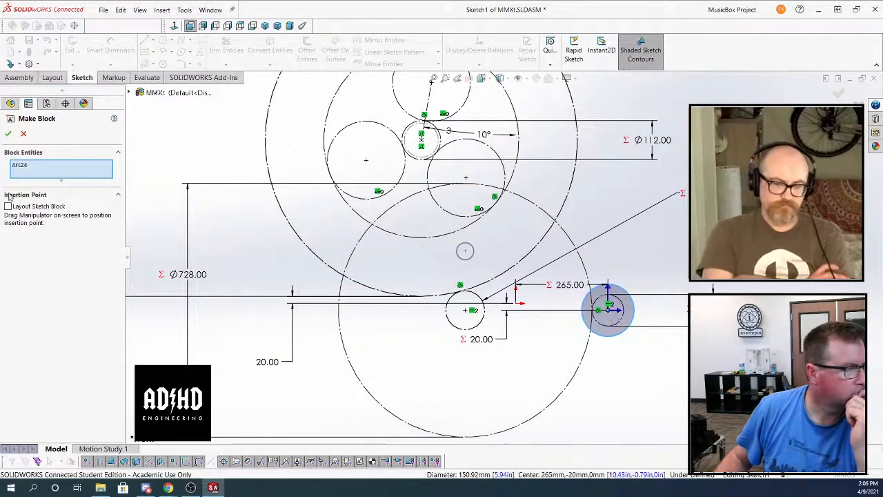
{"action": "left_click", "coordinate": [8, 133]}
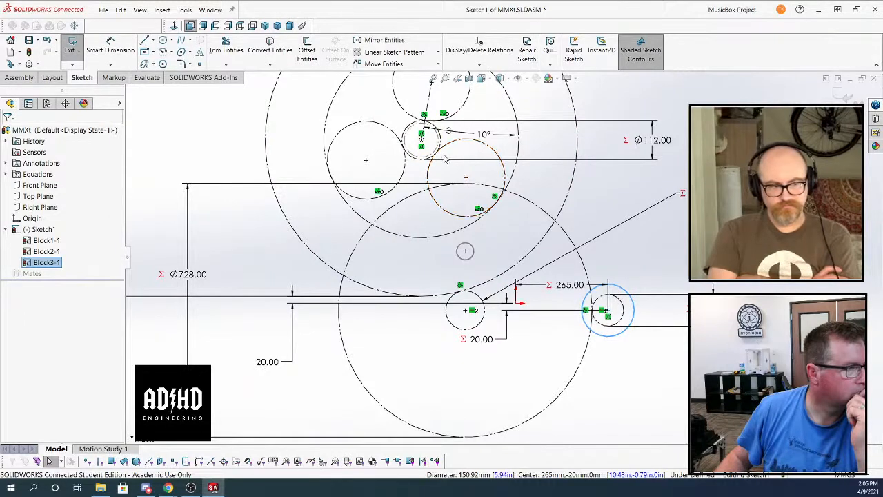
{"action": "left_click", "coordinate": [666, 267]}
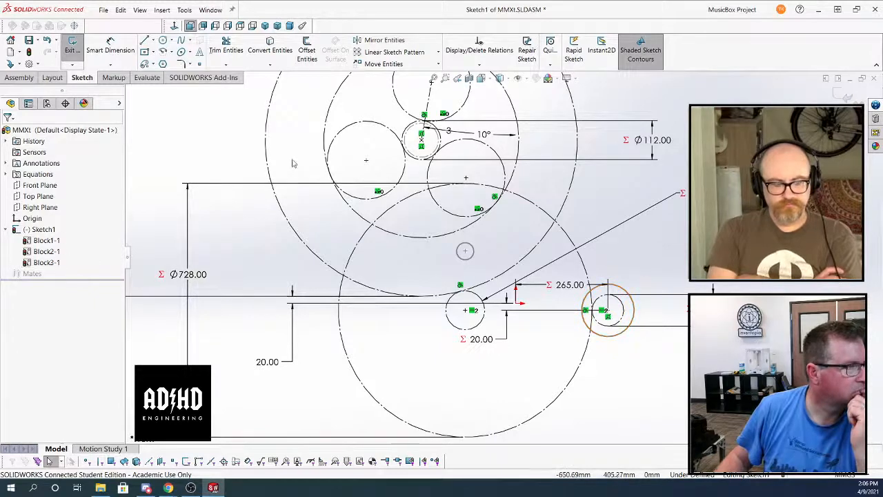
Create a belt around the upper wheel's inner circle block, the small block of about 25 mm radius, and the block of about 75 mm radius
{"action": "left_click", "coordinate": [162, 11]}
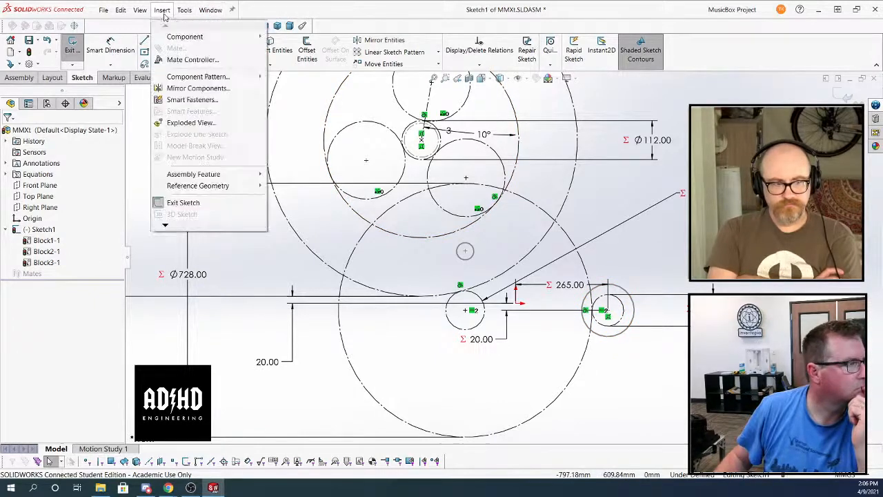
{"action": "key", "text": "Right"}
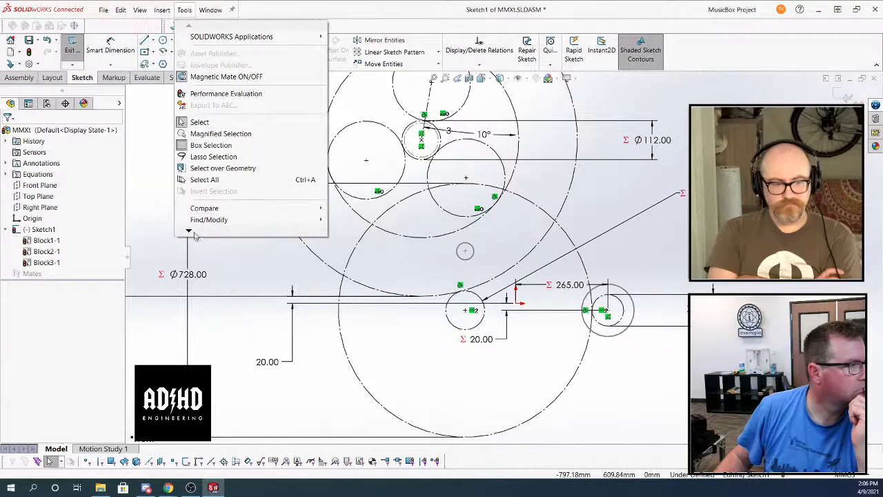
{"action": "mouse_move", "coordinate": [190, 232]}
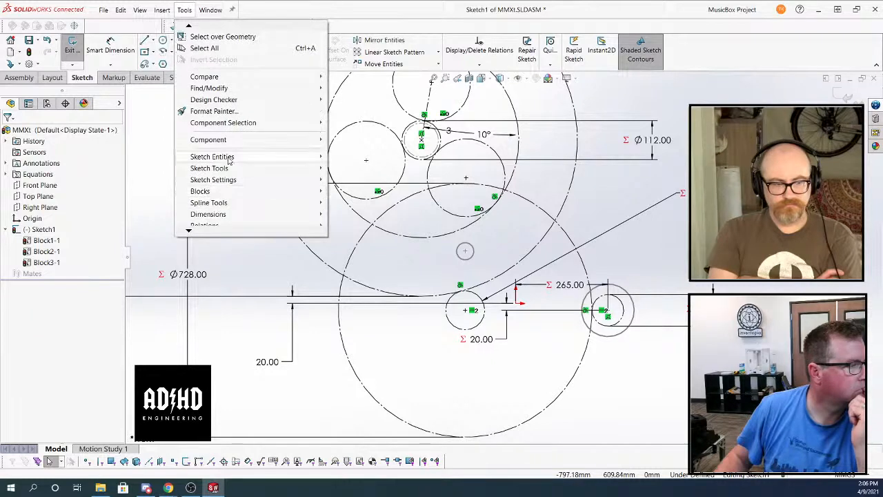
{"action": "mouse_move", "coordinate": [230, 159]}
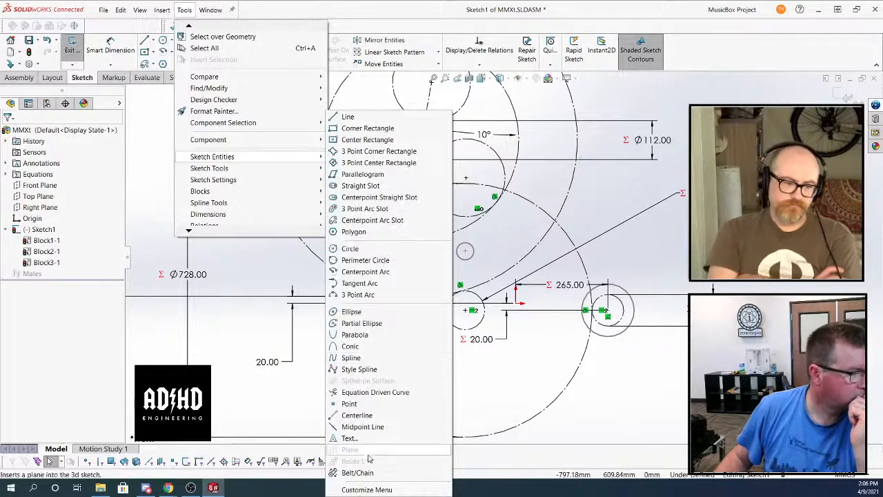
{"action": "left_click", "coordinate": [358, 472]}
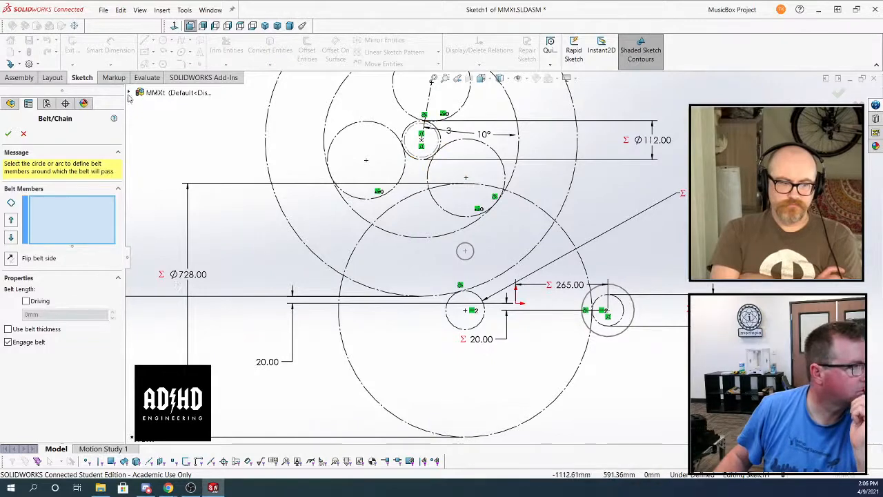
{"action": "left_click", "coordinate": [129, 93]}
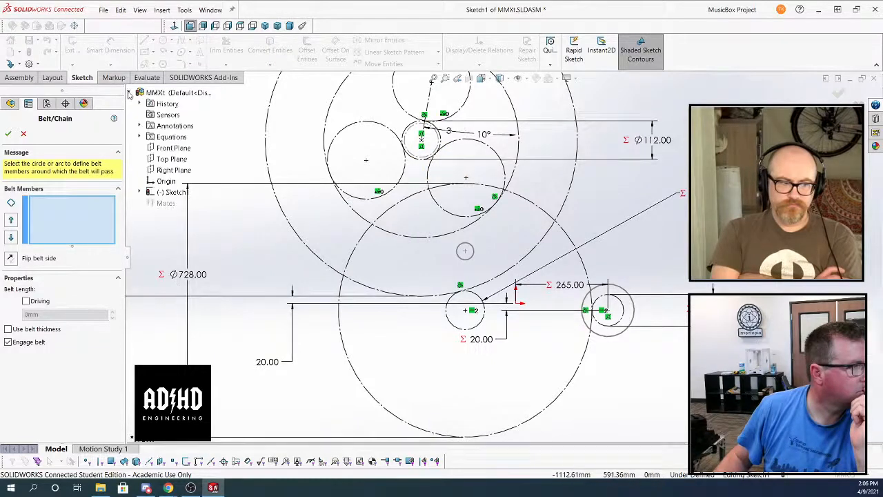
{"action": "left_click", "coordinate": [140, 192]}
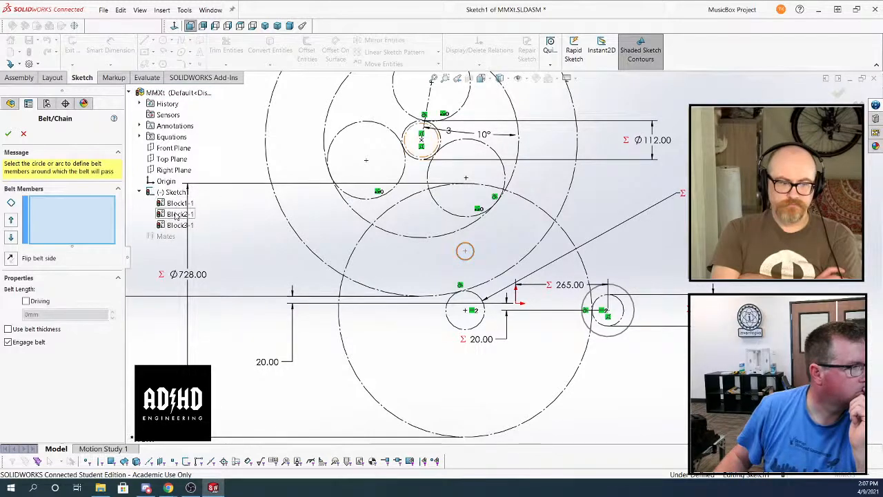
{"action": "left_click", "coordinate": [411, 138]}
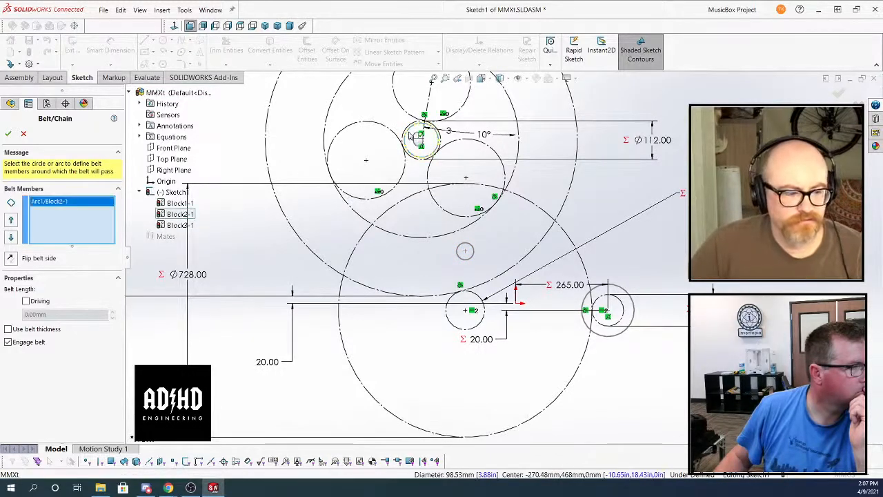
{"action": "left_click", "coordinate": [472, 248]}
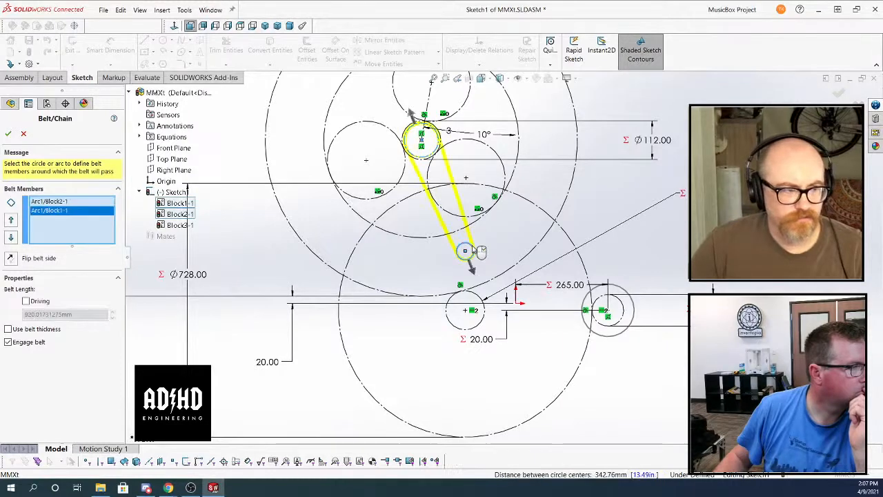
{"action": "left_click", "coordinate": [629, 296]}
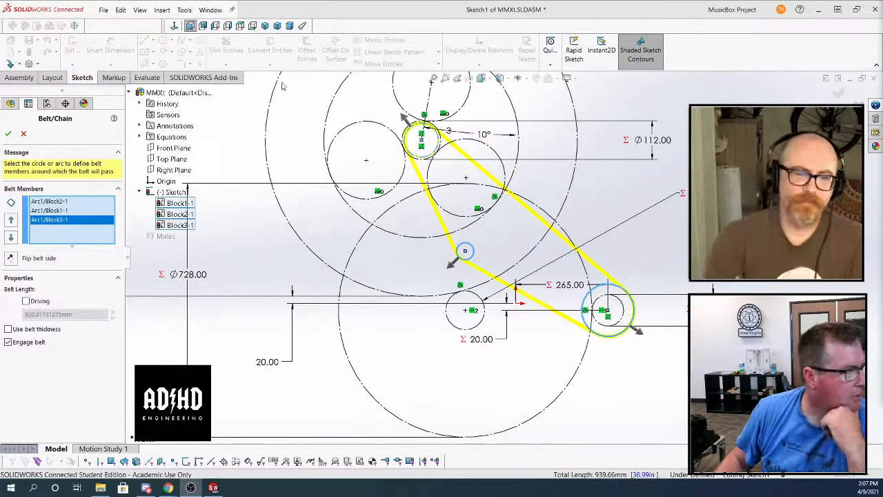
{"action": "left_click", "coordinate": [12, 135]}
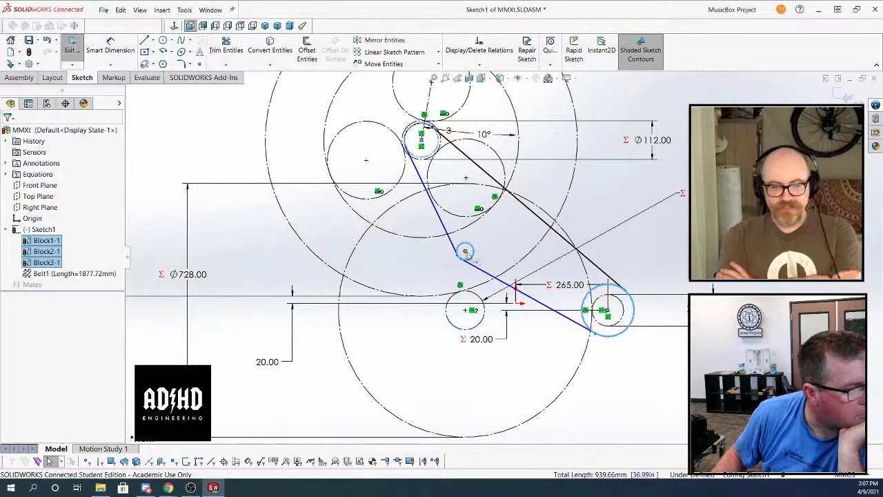
Move the small circle block's centre to about X -166 mm, Y 152 mm, and from there to about X -74 mm, Y 161 mm
{"action": "mouse_move", "coordinate": [465, 251]}
{"action": "left_mouse_down"}
{"action": "mouse_move", "coordinate": [498, 247]}
{"action": "mouse_move", "coordinate": [485, 256]}
{"action": "mouse_move", "coordinate": [448, 251]}
{"action": "mouse_move", "coordinate": [458, 252]}
{"action": "left_mouse_up"}
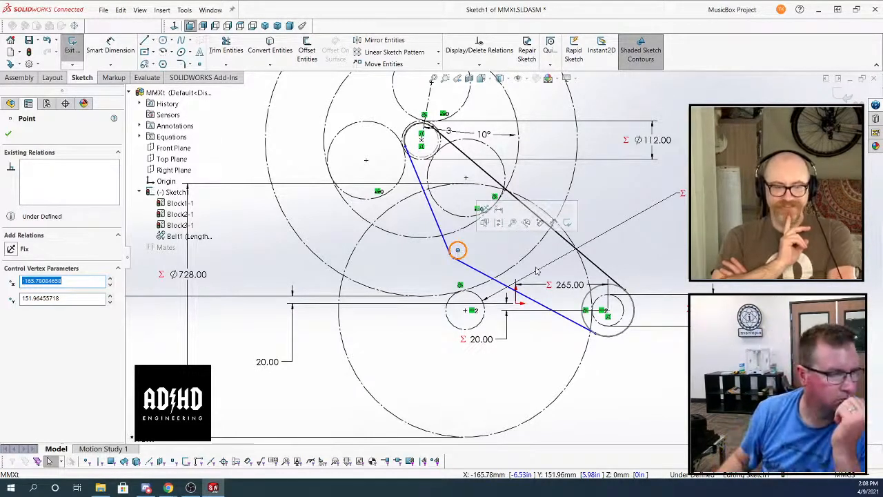
{"action": "key", "text": "Escape"}
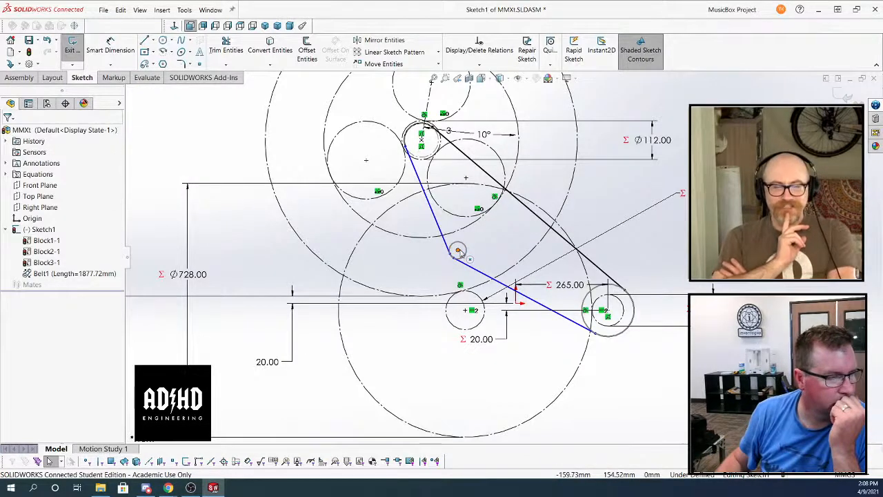
{"action": "left_click_drag", "start_coordinate": [457, 251], "coordinate": [489, 248]}
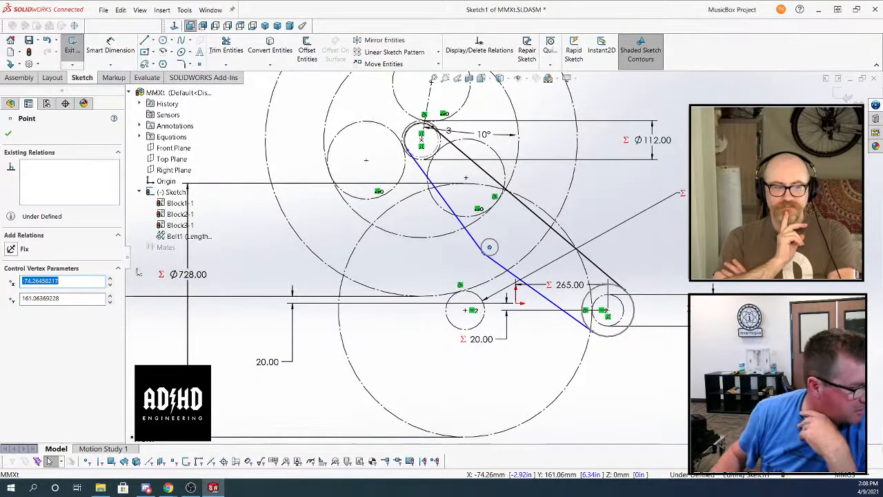
{"action": "key", "text": "Escape"}
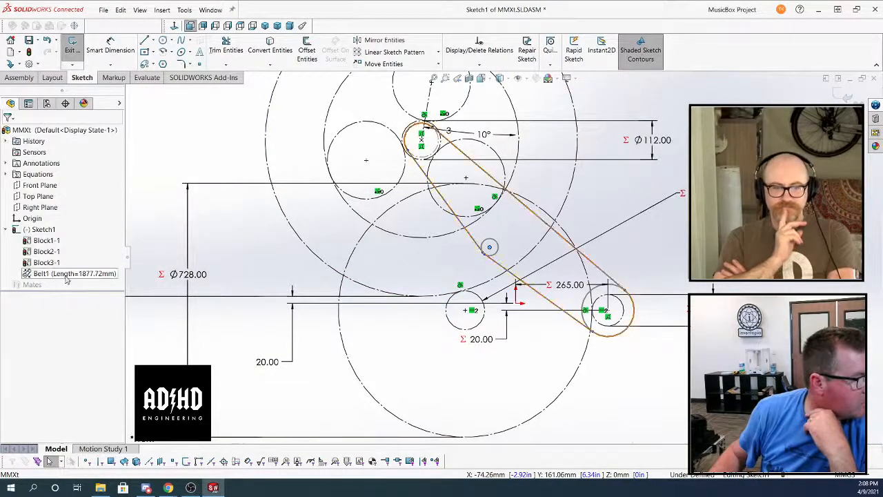
{"action": "right_click", "coordinate": [66, 274]}
{"action": "left_click", "coordinate": [89, 298]}
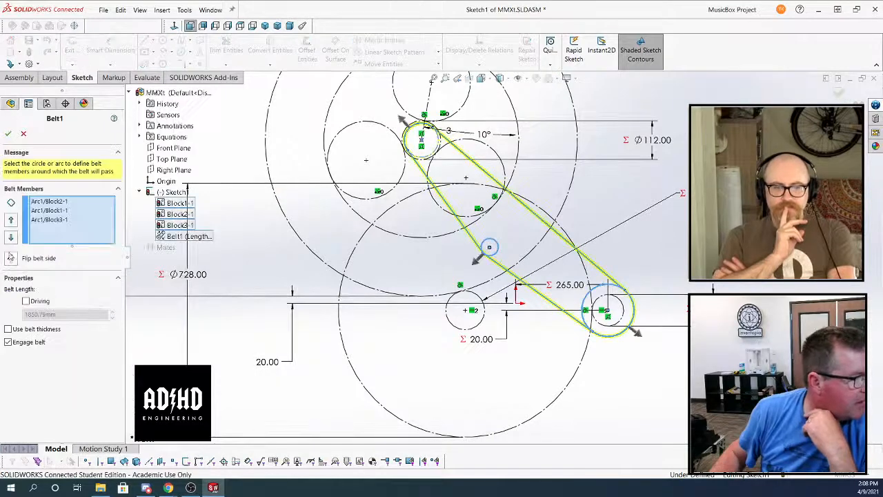
{"action": "left_click", "coordinate": [44, 211]}
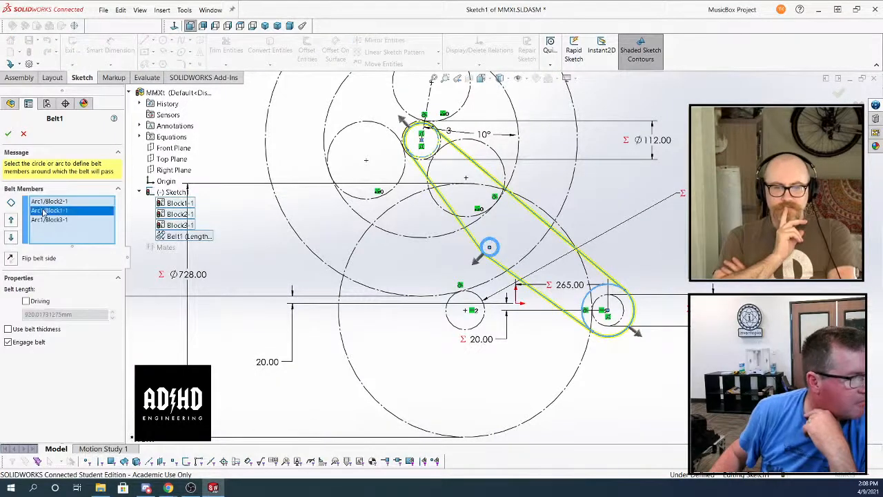
{"action": "left_click", "coordinate": [10, 236]}
{"action": "left_click", "coordinate": [11, 220]}
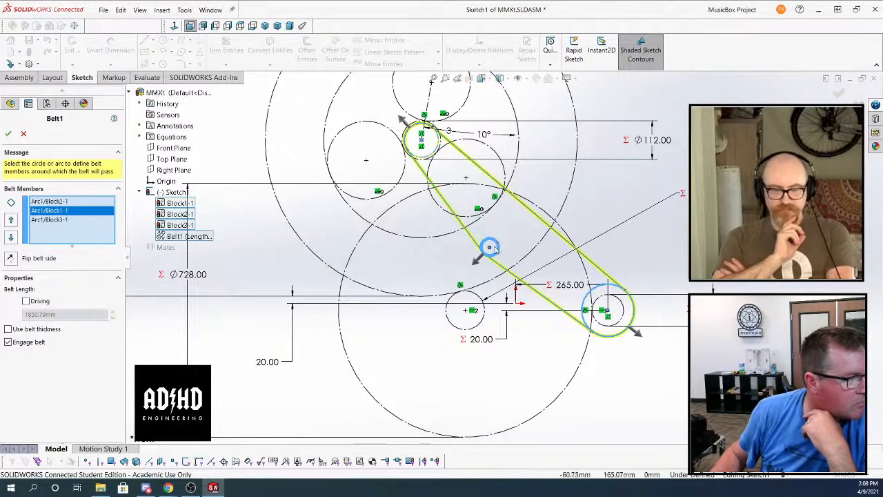
{"action": "left_click", "coordinate": [23, 135]}
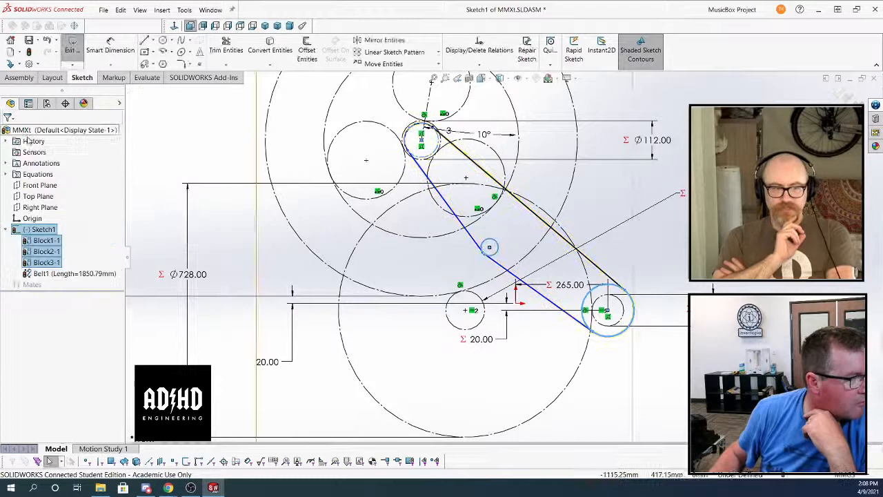
Move the small circle block across the belt's upper span to about X 54 mm, Y 350 mm
{"action": "right_click", "coordinate": [60, 274]}
{"action": "left_click", "coordinate": [251, 235]}
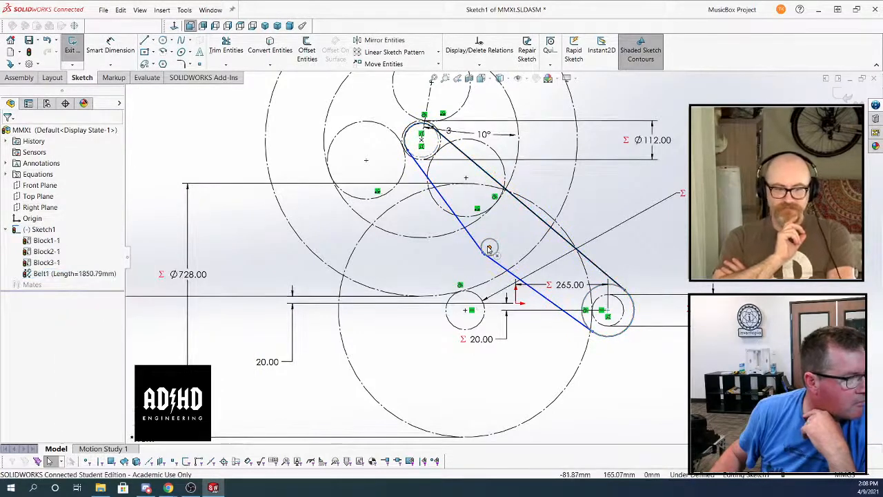
{"action": "left_click_drag", "start_coordinate": [489, 247], "coordinate": [534, 181]}
{"action": "left_click", "coordinate": [9, 133]}
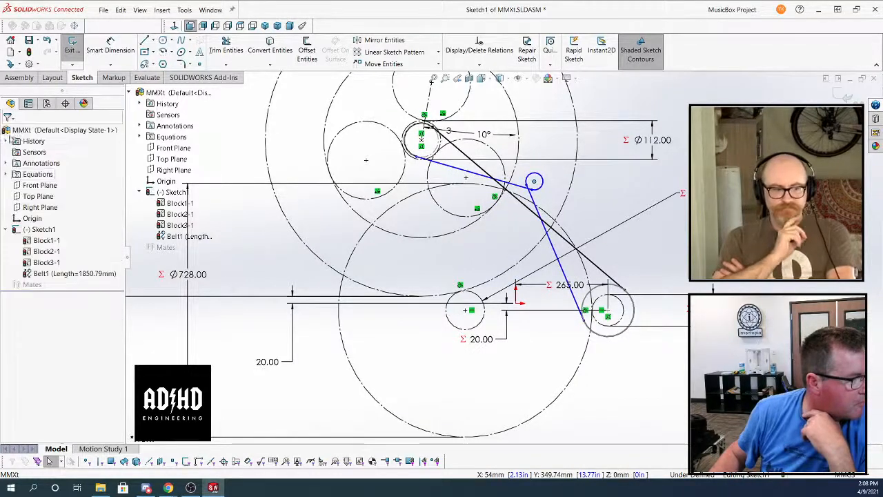
Try deleting Belt1, check the three remaining blocks in Sketch1, and undo the deletion
{"action": "right_click", "coordinate": [71, 275]}
{"action": "left_click", "coordinate": [94, 314]}
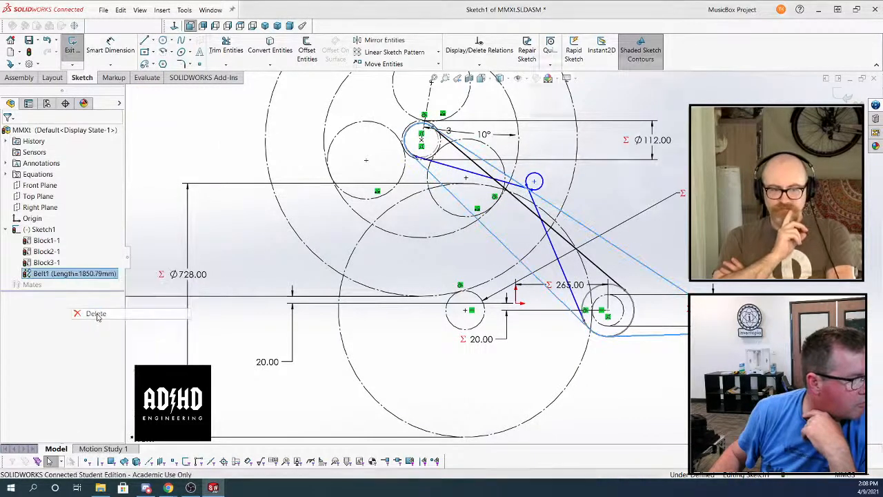
{"action": "left_click", "coordinate": [667, 83]}
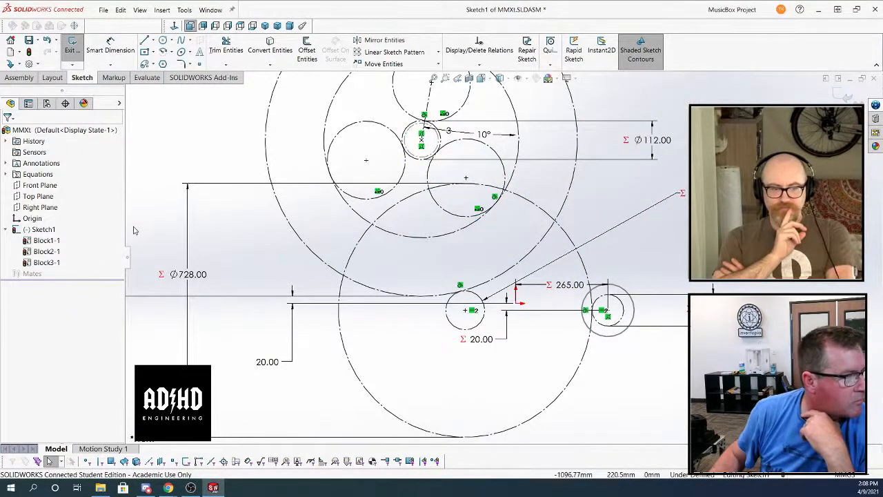
{"action": "left_click", "coordinate": [57, 264]}
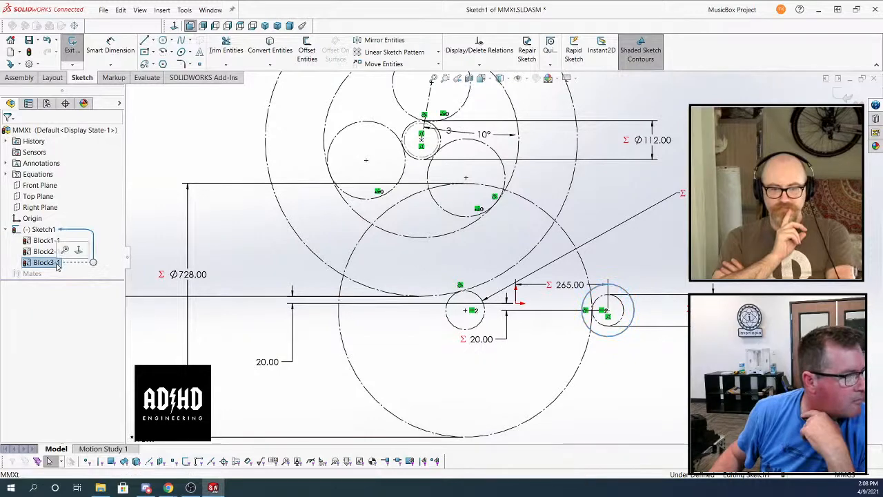
{"action": "left_click", "coordinate": [42, 252]}
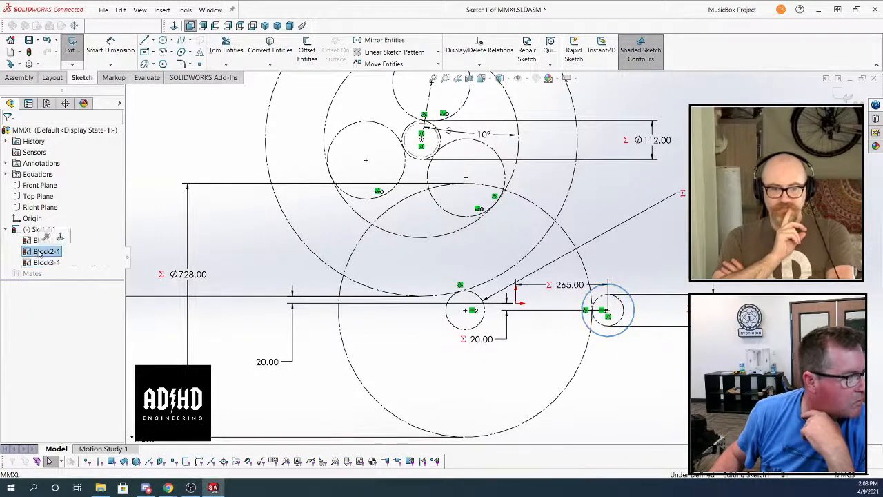
{"action": "left_click", "coordinate": [31, 241]}
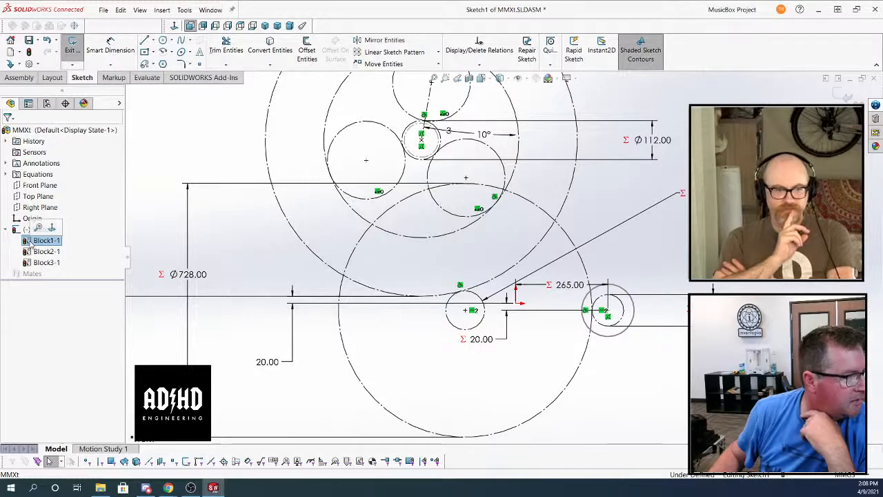
{"action": "key", "text": "ctrl+z"}
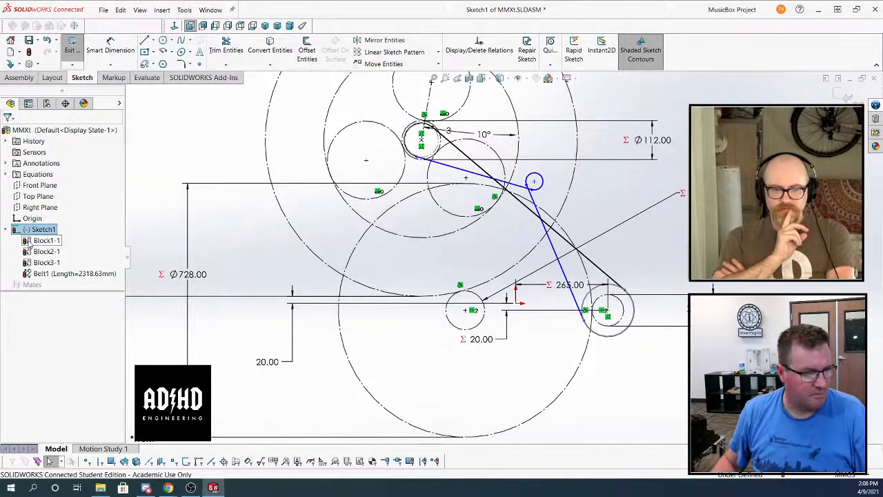
Delete Belt1 and place the small circle block above the origin, about 379 mm from the centre of the upper wheel's inner circle block
{"action": "right_click", "coordinate": [54, 276]}
{"action": "left_click", "coordinate": [77, 311]}
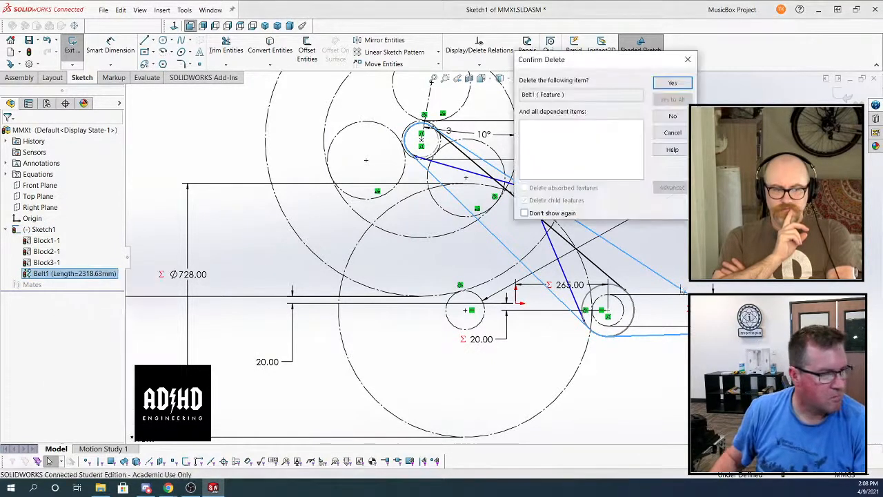
{"action": "left_click", "coordinate": [672, 83]}
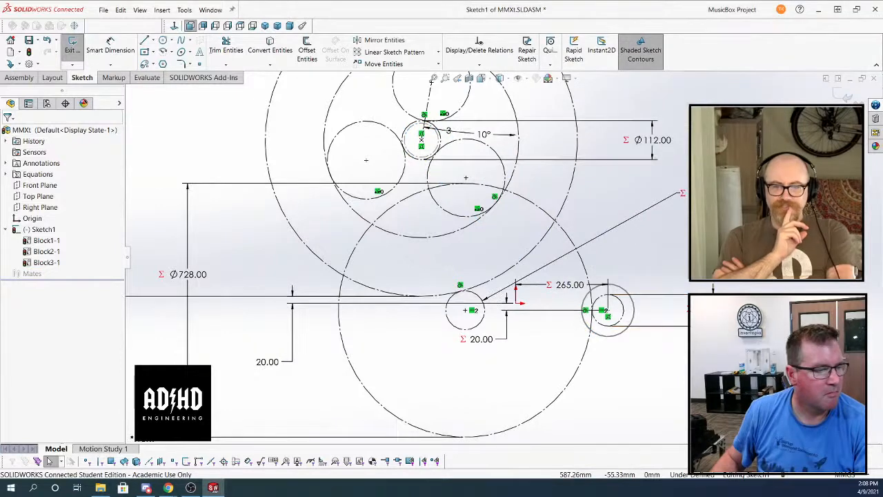
{"action": "left_click_drag", "start_coordinate": [720, 323], "coordinate": [544, 187]}
{"action": "left_click", "coordinate": [579, 193]}
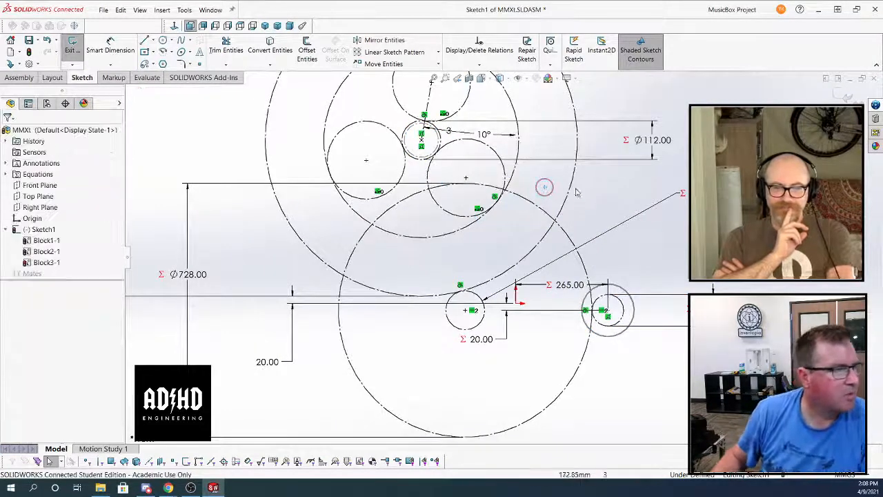
Add a belt around the upper wheel's inner circle block, the small circle block and the large circle block near the origin
{"action": "left_click", "coordinate": [184, 10]}
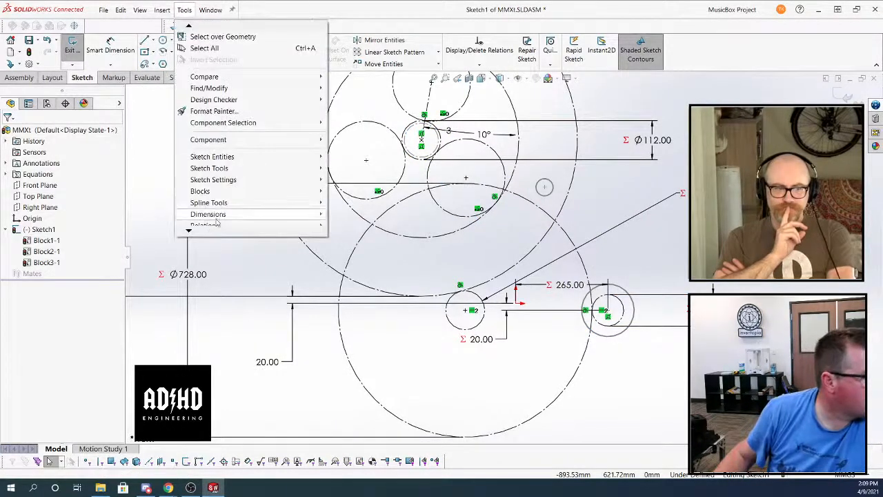
{"action": "mouse_move", "coordinate": [190, 231]}
{"action": "mouse_move", "coordinate": [219, 171]}
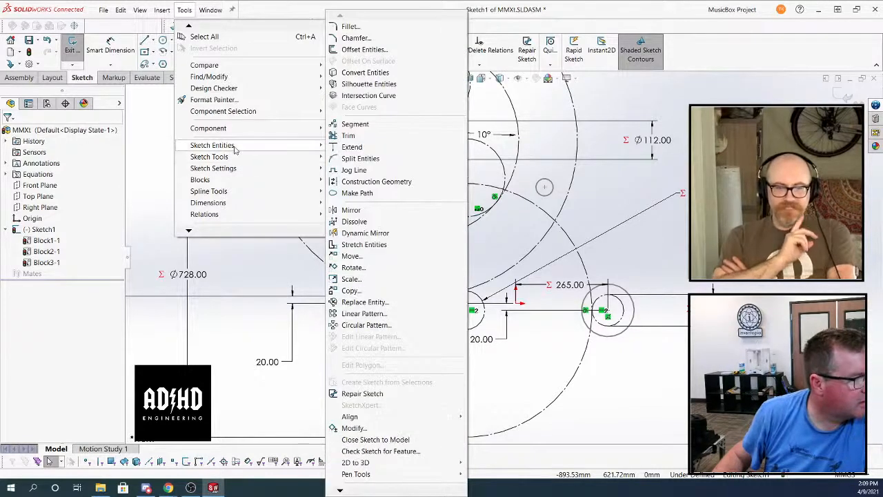
{"action": "left_click", "coordinate": [358, 473]}
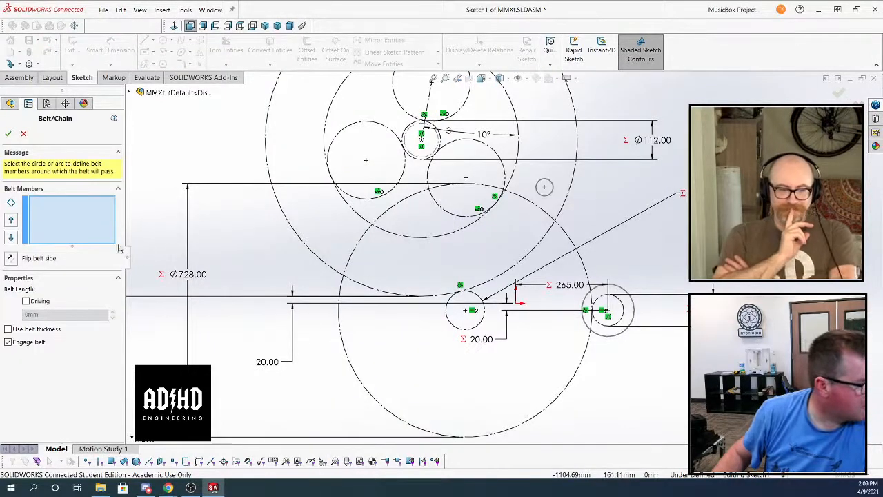
{"action": "left_click", "coordinate": [436, 137]}
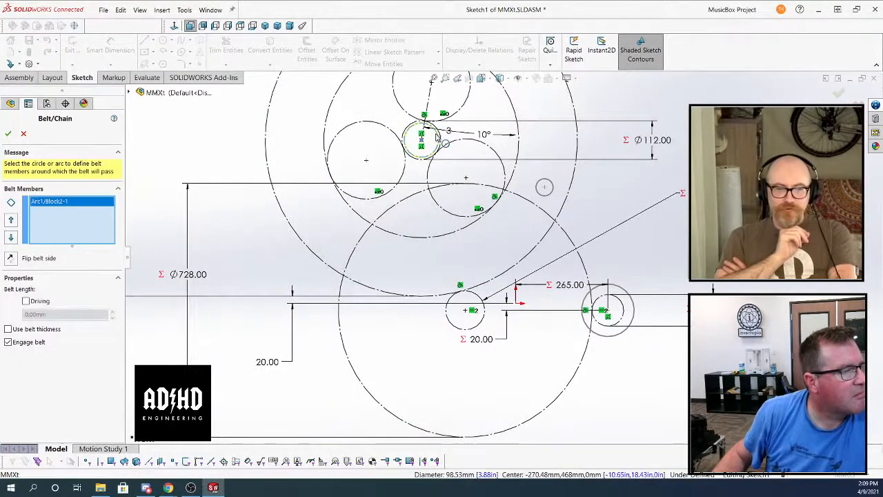
{"action": "left_click", "coordinate": [545, 187]}
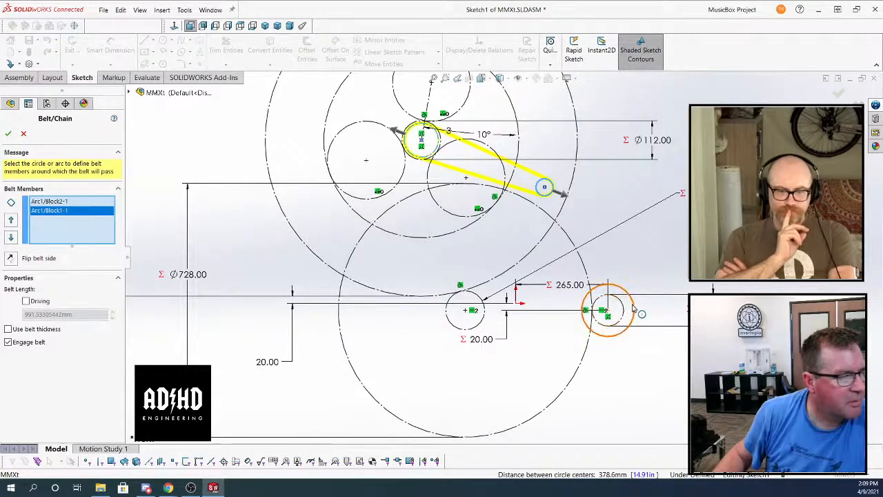
{"action": "left_click", "coordinate": [632, 308]}
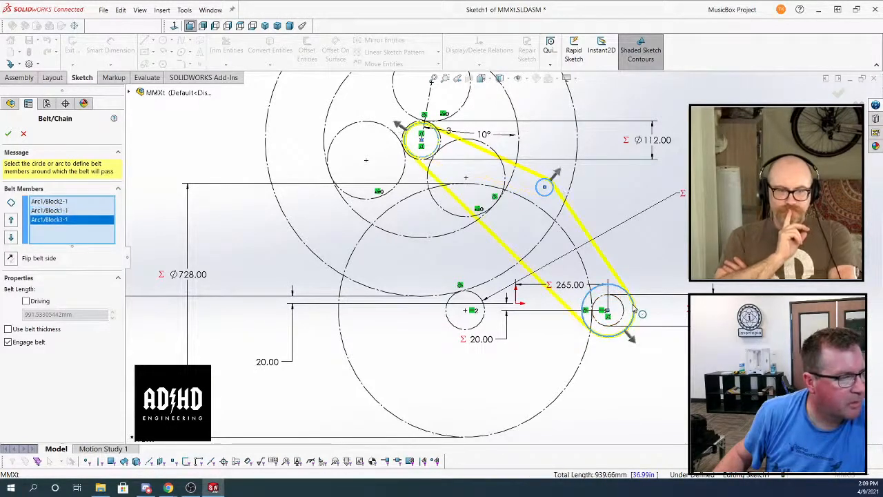
{"action": "left_click", "coordinate": [9, 134]}
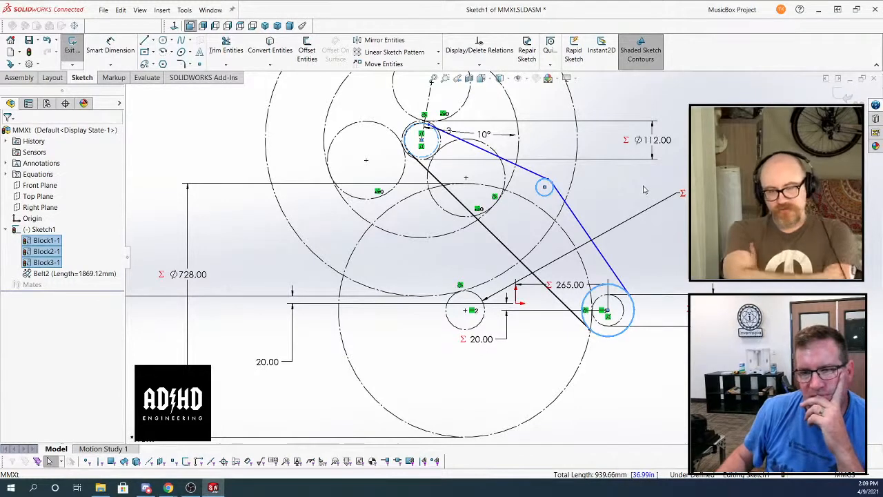
Edit Belt2 and flip the belt side at the small circle block, Arc1/Block1-1
{"action": "right_click", "coordinate": [62, 276]}
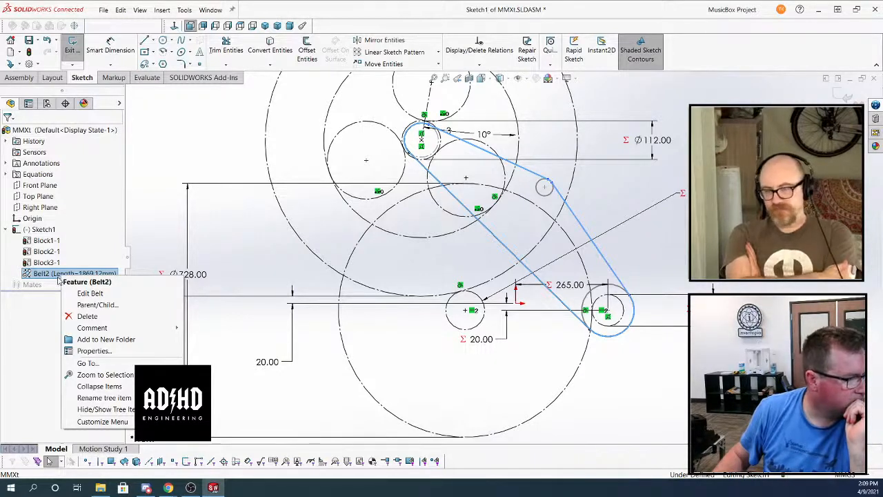
{"action": "left_click", "coordinate": [90, 293]}
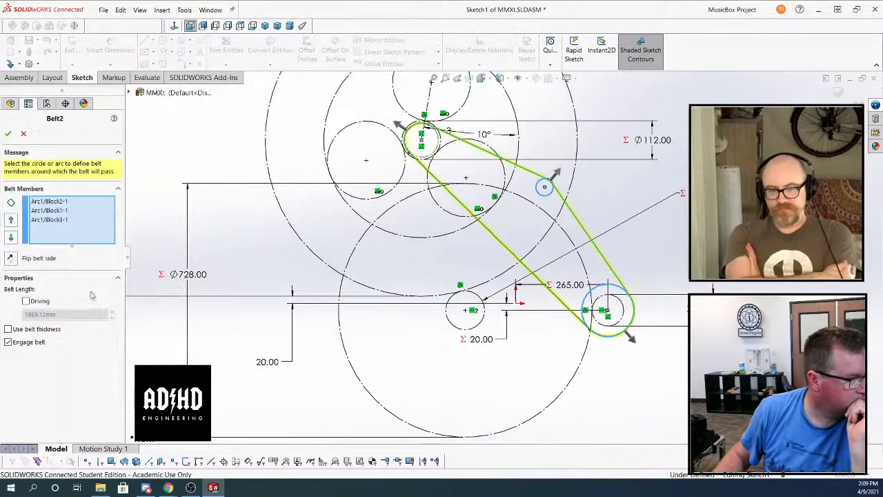
{"action": "left_click", "coordinate": [55, 220]}
{"action": "left_click", "coordinate": [54, 211]}
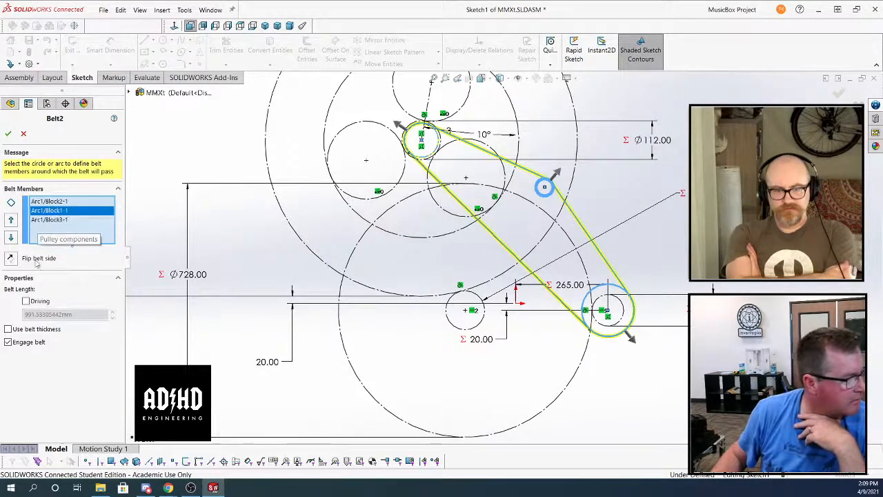
{"action": "left_click", "coordinate": [10, 258]}
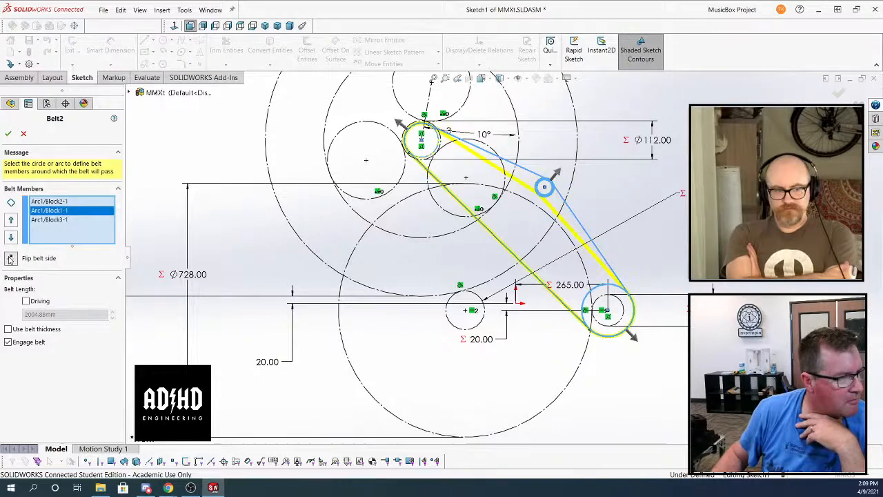
{"action": "left_click", "coordinate": [7, 133]}
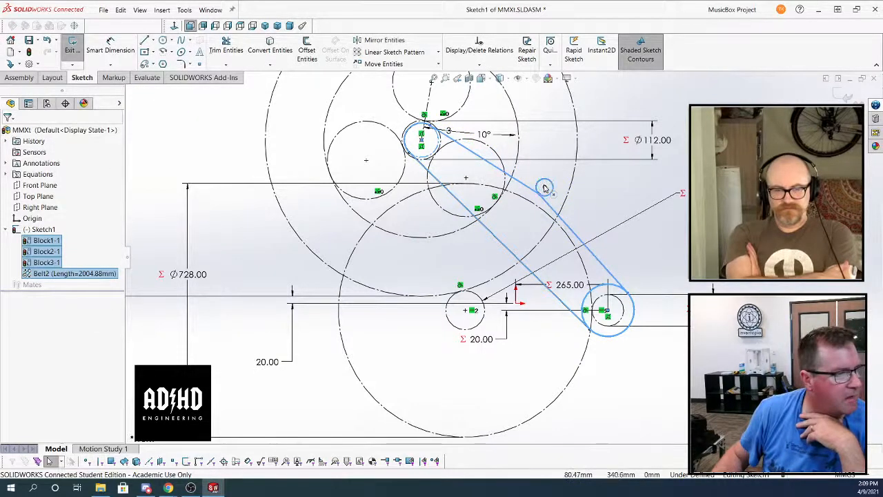
Move the small circle block's centre to about X 49 mm, Y 245 mm, tightening the belt's upper span inward
{"action": "mouse_move", "coordinate": [544, 186]}
{"action": "left_mouse_down"}
{"action": "mouse_move", "coordinate": [559, 172]}
{"action": "mouse_move", "coordinate": [545, 203]}
{"action": "mouse_move", "coordinate": [515, 226]}
{"action": "mouse_move", "coordinate": [551, 234]}
{"action": "mouse_move", "coordinate": [560, 246]}
{"action": "mouse_move", "coordinate": [549, 239]}
{"action": "left_mouse_up"}
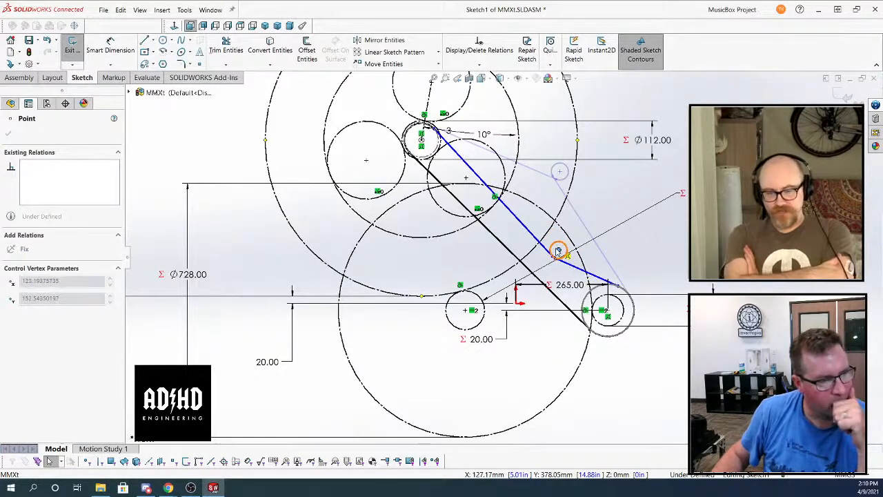
{"action": "left_click_drag", "start_coordinate": [557, 251], "coordinate": [558, 253]}
{"action": "mouse_move", "coordinate": [530, 225]}
{"action": "left_mouse_down"}
{"action": "mouse_move", "coordinate": [558, 194]}
{"action": "mouse_move", "coordinate": [532, 224]}
{"action": "mouse_move", "coordinate": [557, 171]}
{"action": "mouse_move", "coordinate": [532, 218]}
{"action": "left_mouse_up"}
{"action": "key", "text": "Escape"}
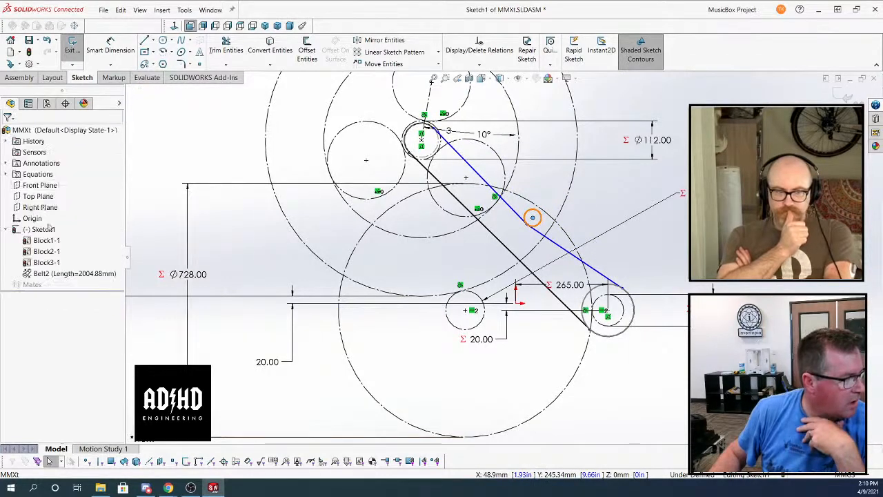
Edit Belt2 and accept its existing members to update the belt length for the moved idler block
{"action": "right_click", "coordinate": [69, 273]}
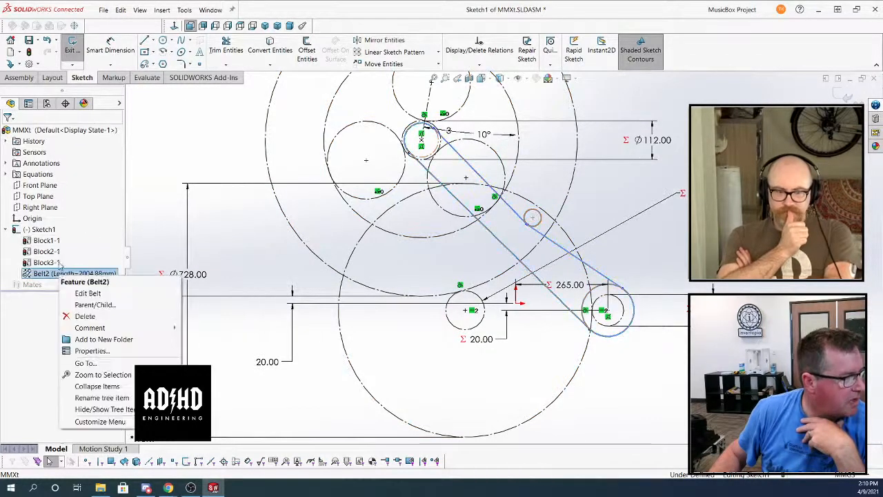
{"action": "left_click", "coordinate": [81, 295]}
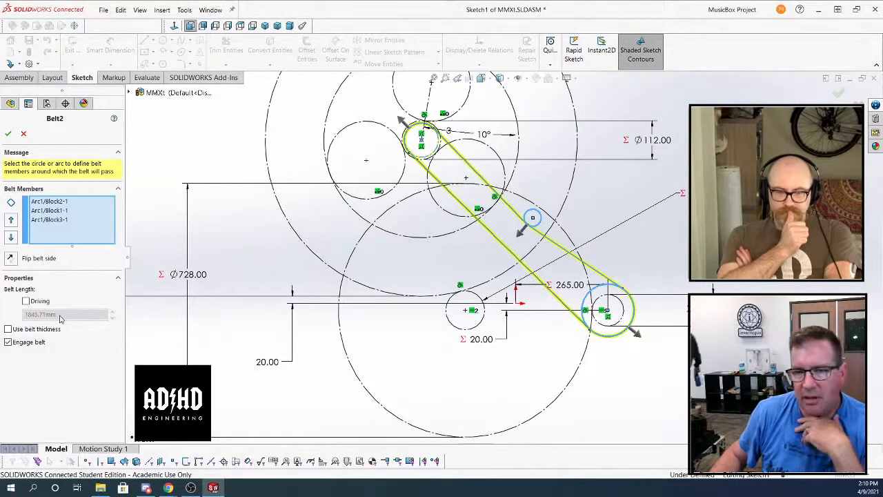
{"action": "left_click", "coordinate": [8, 134]}
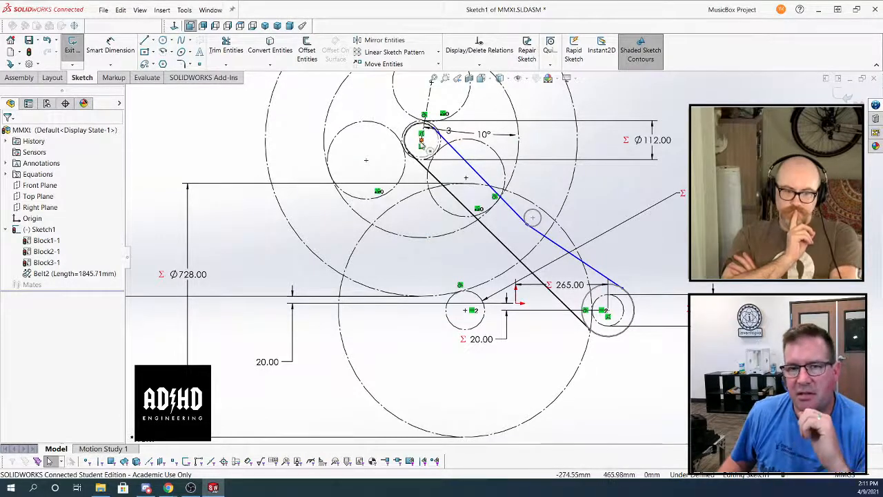
{"action": "scroll", "coordinate": [291, 366], "scroll_direction": "down", "scroll_amount": 3}
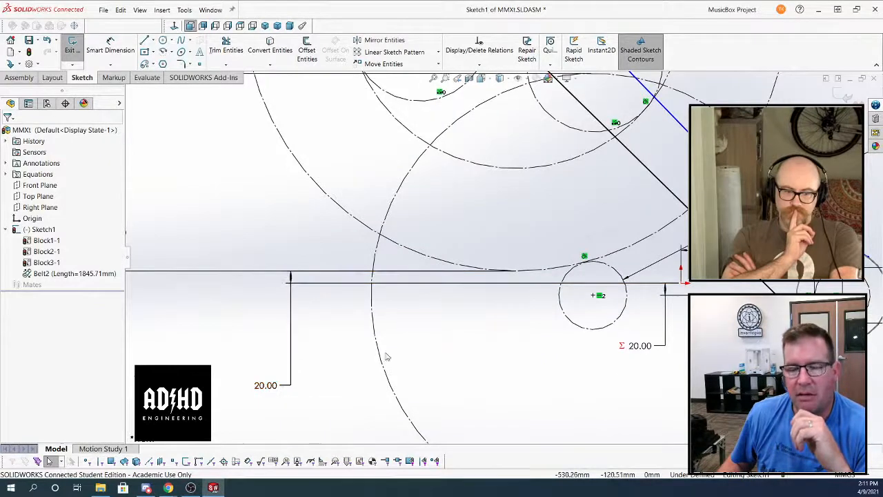
{"action": "scroll", "coordinate": [482, 291], "scroll_direction": "up", "scroll_amount": 2}
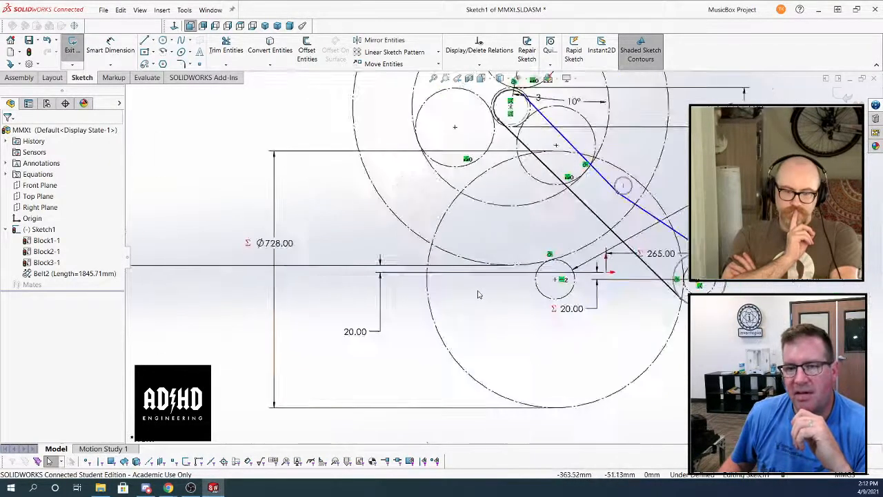
{"action": "left_click", "coordinate": [607, 274]}
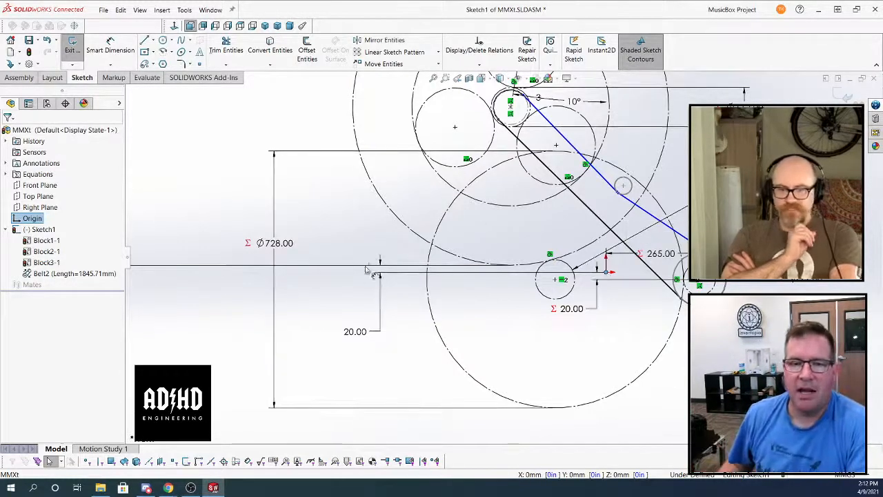
{"action": "scroll", "coordinate": [497, 248], "scroll_direction": "up", "scroll_amount": 3}
{"action": "scroll", "coordinate": [668, 161], "scroll_direction": "down", "scroll_amount": 3}
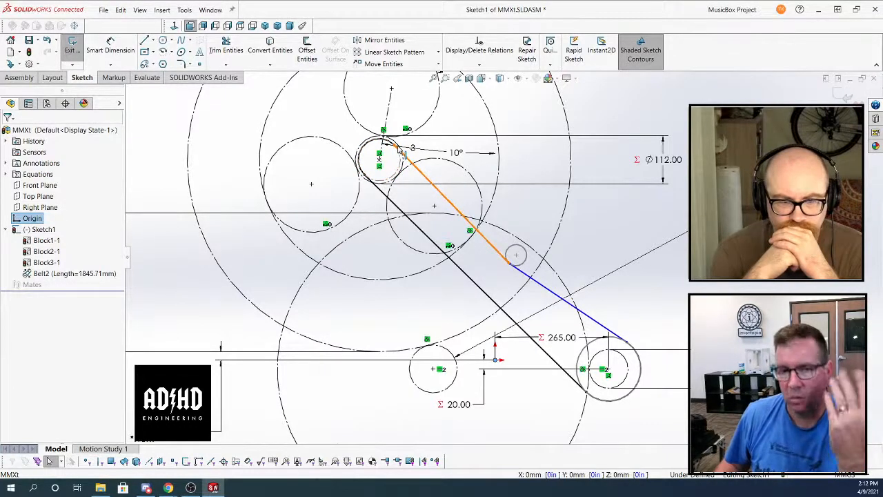
Move the small circle block's centre to about X 57 mm, Y 237 mm
{"action": "left_click", "coordinate": [516, 256]}
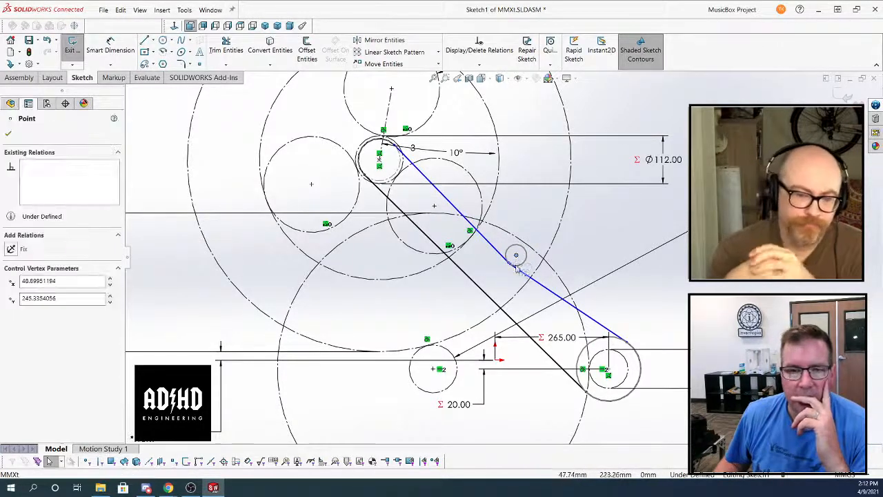
{"action": "left_click_drag", "start_coordinate": [516, 265], "coordinate": [520, 258]}
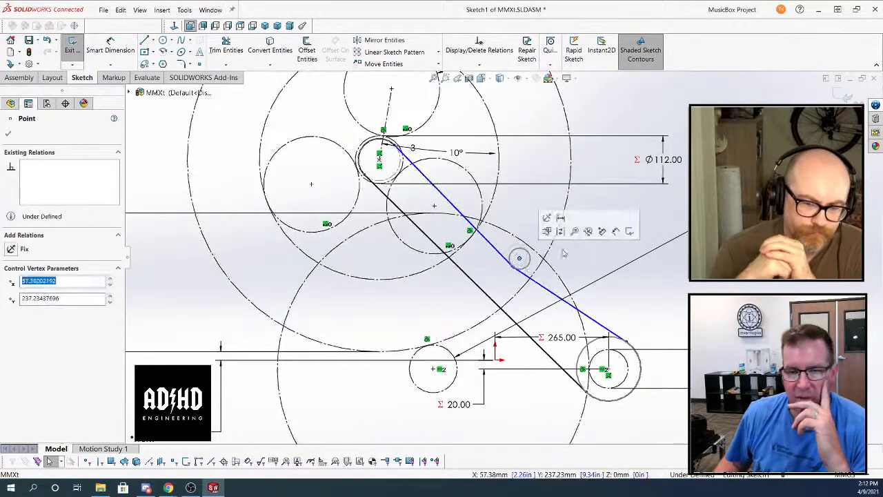
{"action": "left_click", "coordinate": [607, 260]}
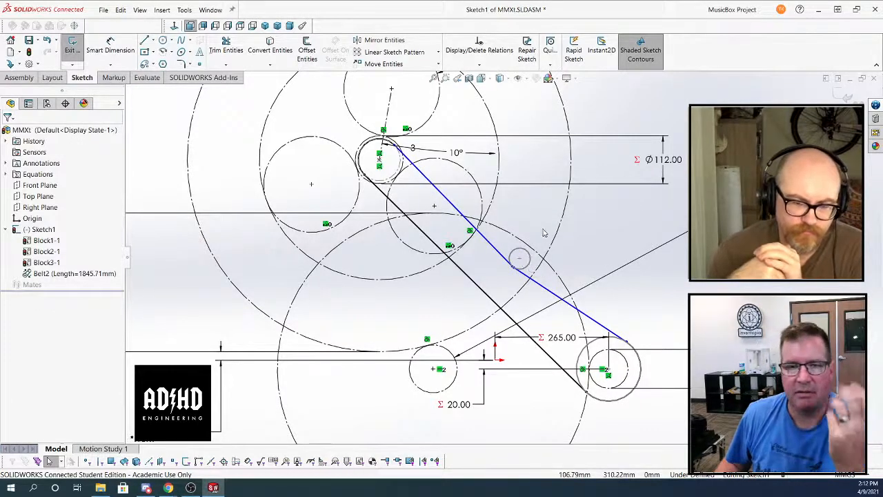
Manage the assembly's equations and choose equations.txt from the Downloads folder for import
{"action": "scroll", "coordinate": [543, 234], "scroll_direction": "up", "scroll_amount": 2}
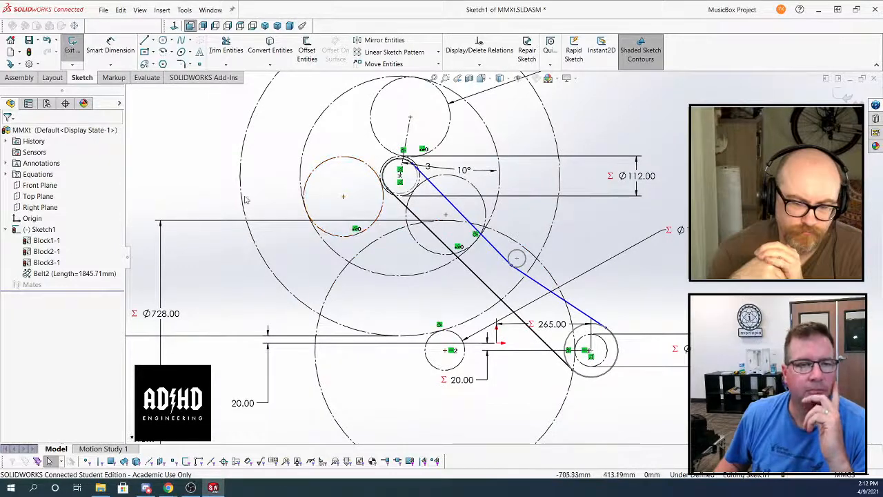
{"action": "right_click", "coordinate": [37, 178]}
{"action": "left_click", "coordinate": [63, 183]}
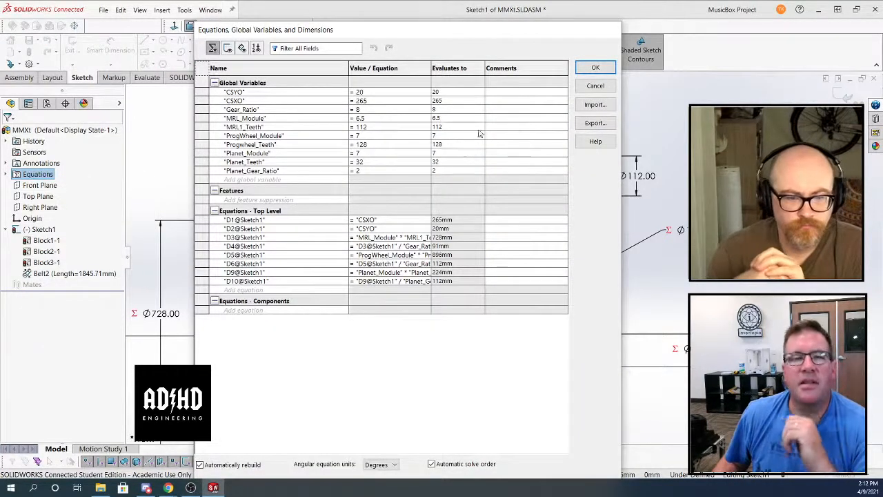
{"action": "left_click", "coordinate": [595, 104]}
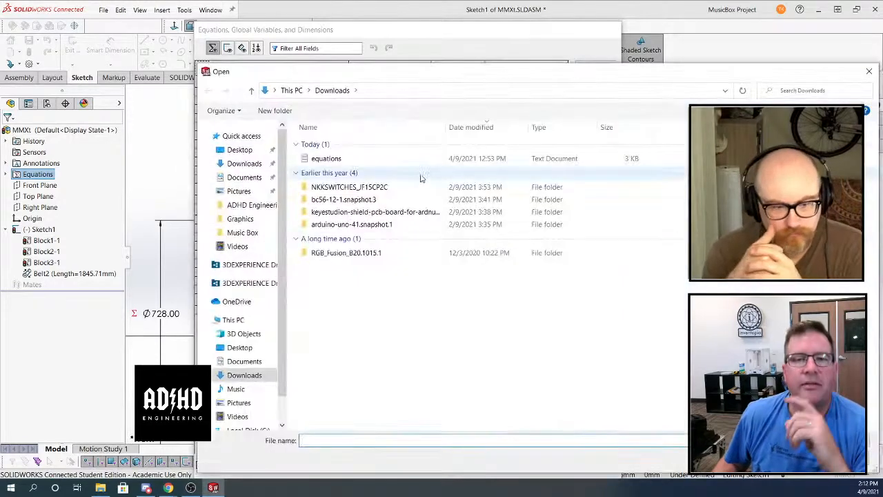
{"action": "left_click", "coordinate": [381, 159]}
{"action": "left_click_drag", "start_coordinate": [452, 78], "coordinate": [263, 48]}
{"action": "left_click", "coordinate": [598, 433]}
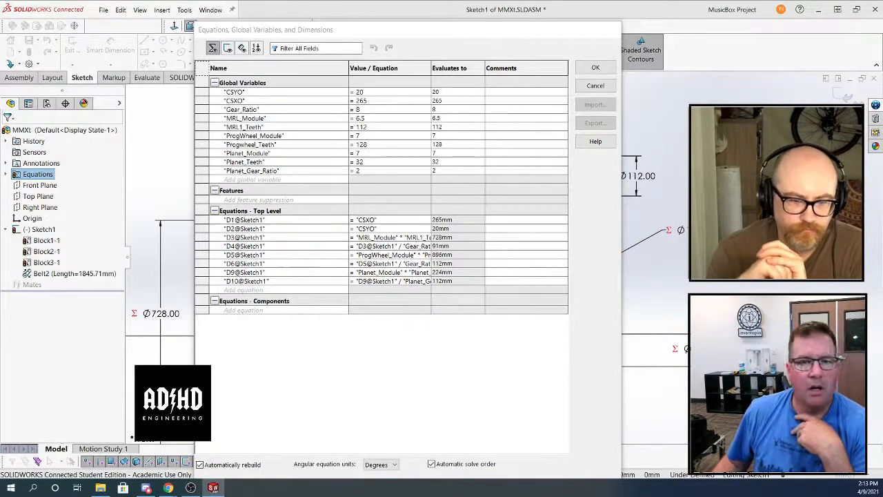
Review the equations in the file, import all of them, and accept the updated equations list
{"action": "left_click_drag", "start_coordinate": [882, 72], "coordinate": [347, 57]}
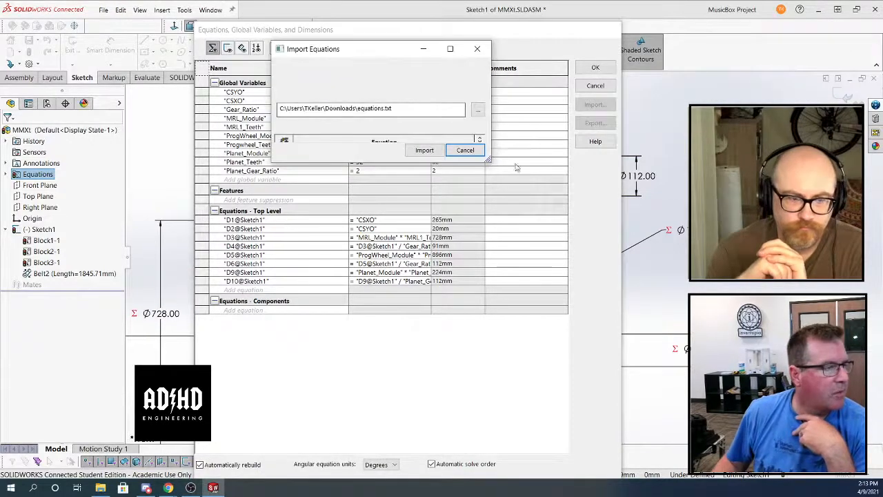
{"action": "left_click_drag", "start_coordinate": [487, 161], "coordinate": [635, 443]}
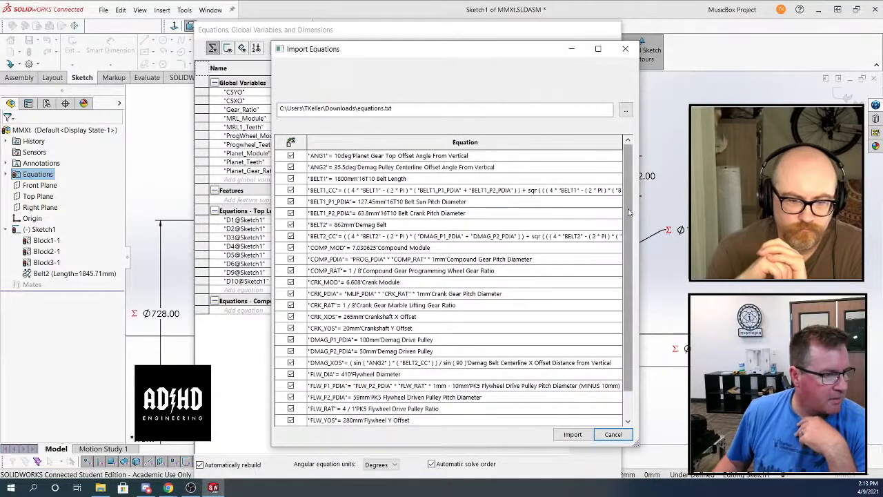
{"action": "left_click_drag", "start_coordinate": [629, 212], "coordinate": [619, 283]}
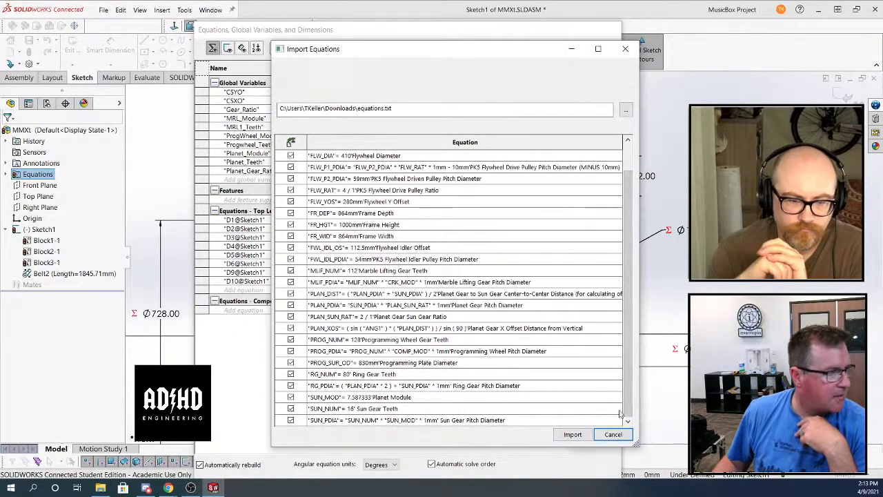
{"action": "left_click", "coordinate": [573, 434]}
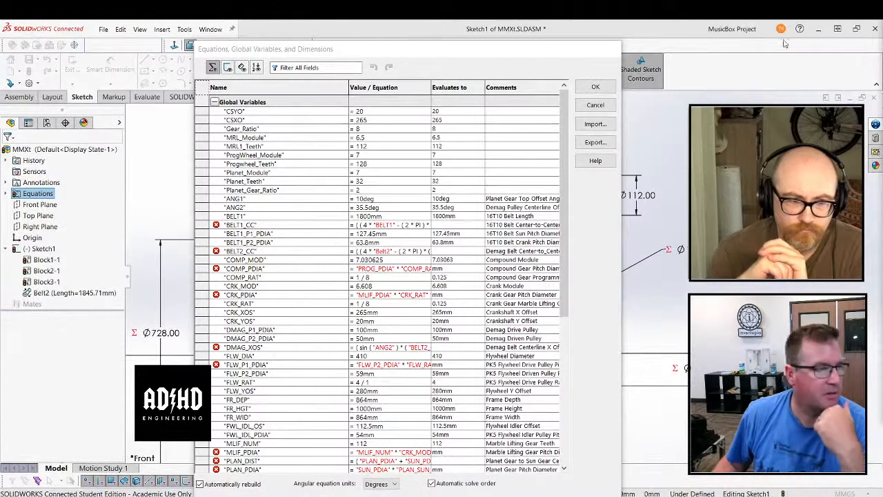
{"action": "scroll", "coordinate": [562, 207], "scroll_direction": "down", "scroll_amount": 6}
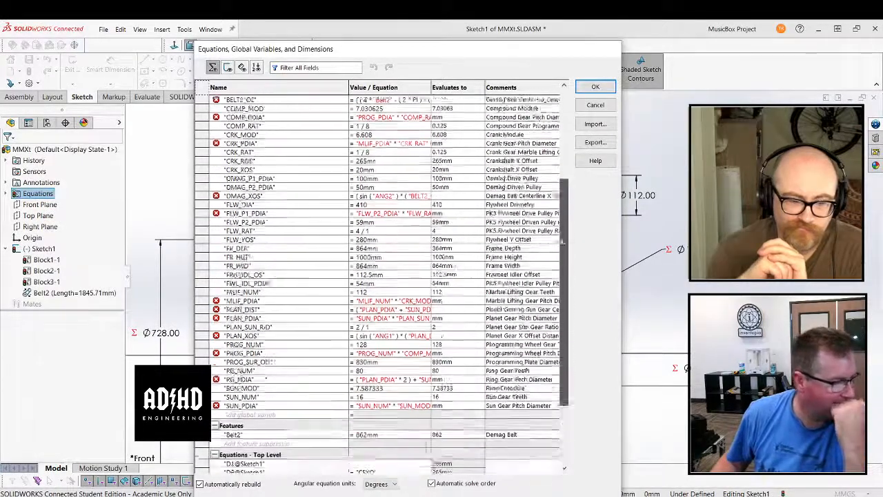
{"action": "mouse_move", "coordinate": [562, 242]}
{"action": "left_mouse_down"}
{"action": "mouse_move", "coordinate": [563, 295]}
{"action": "mouse_move", "coordinate": [588, 97]}
{"action": "left_mouse_up"}
{"action": "left_click", "coordinate": [595, 88]}
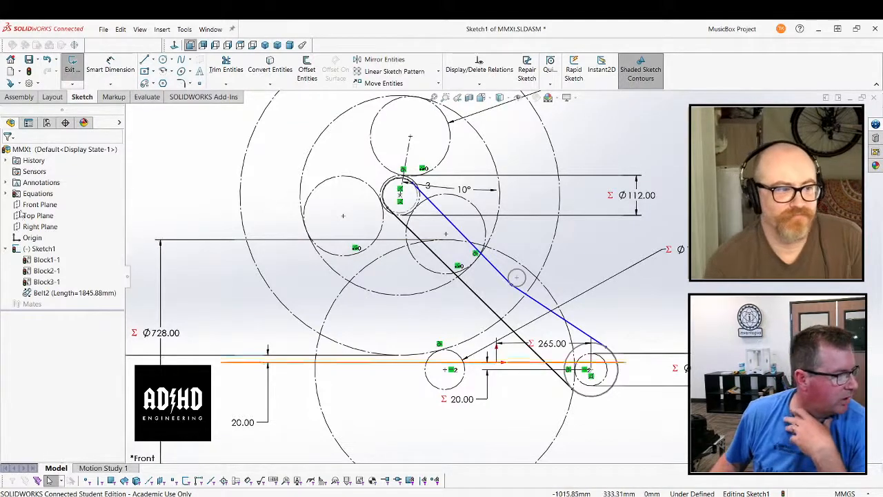
Review the imported global variables, belt feature value and sketch equations in the assembly's equation manager, then close it
{"action": "right_click", "coordinate": [38, 196]}
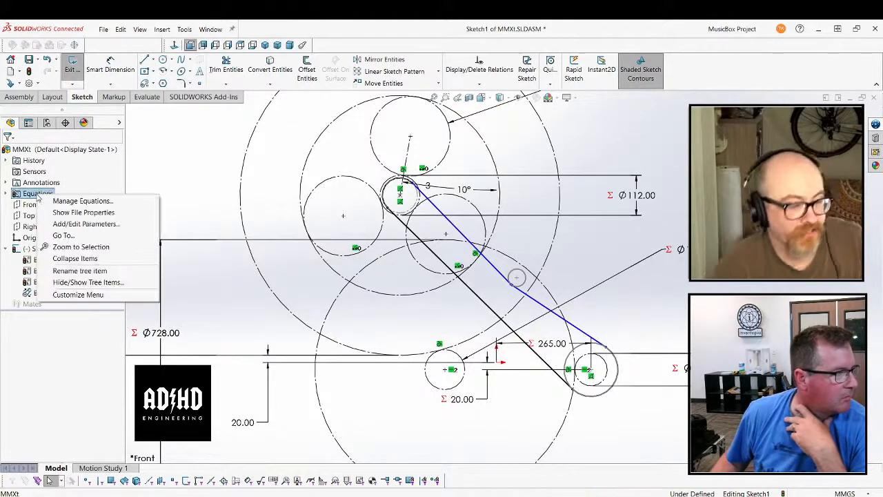
{"action": "left_click", "coordinate": [76, 201]}
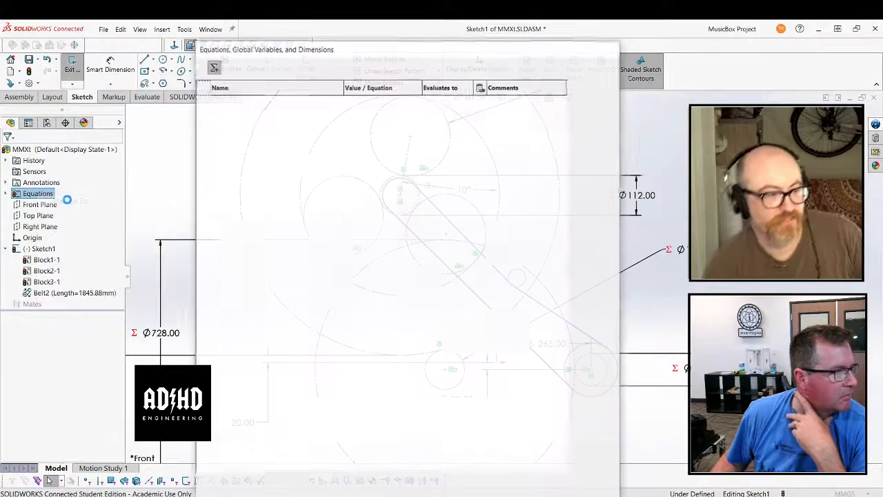
{"action": "scroll", "coordinate": [310, 239], "scroll_direction": "down", "scroll_amount": 10}
{"action": "scroll", "coordinate": [307, 238], "scroll_direction": "up", "scroll_amount": 10}
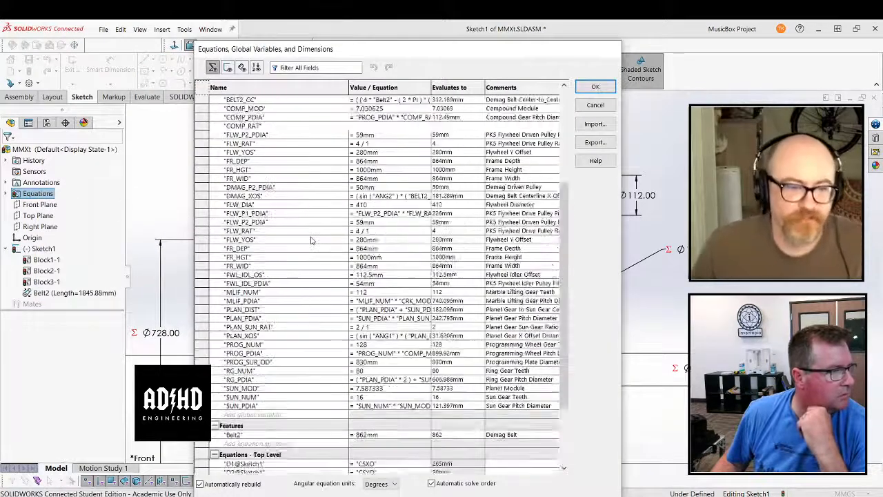
{"action": "left_click", "coordinate": [596, 88]}
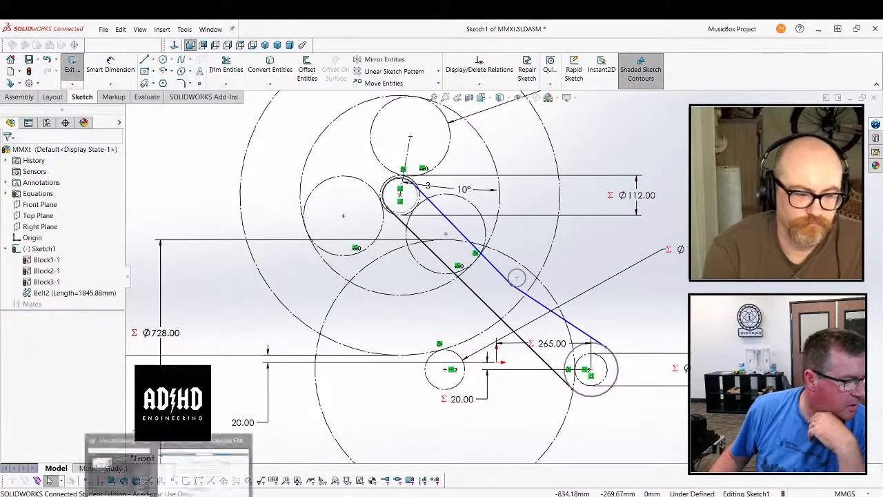
Switch to the 3DEXPERIENCE dashboard in the browser, launch the Project Planning app and show My Projects
{"action": "left_click", "coordinate": [193, 477]}
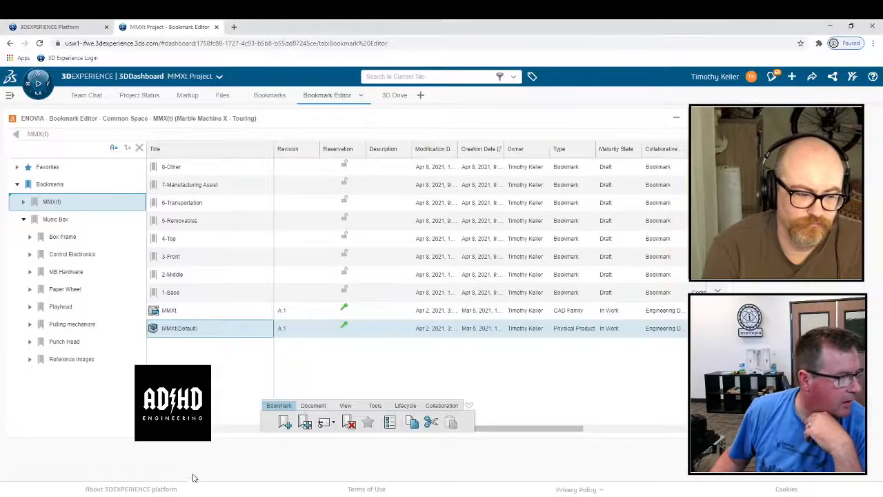
{"action": "left_click", "coordinate": [38, 84]}
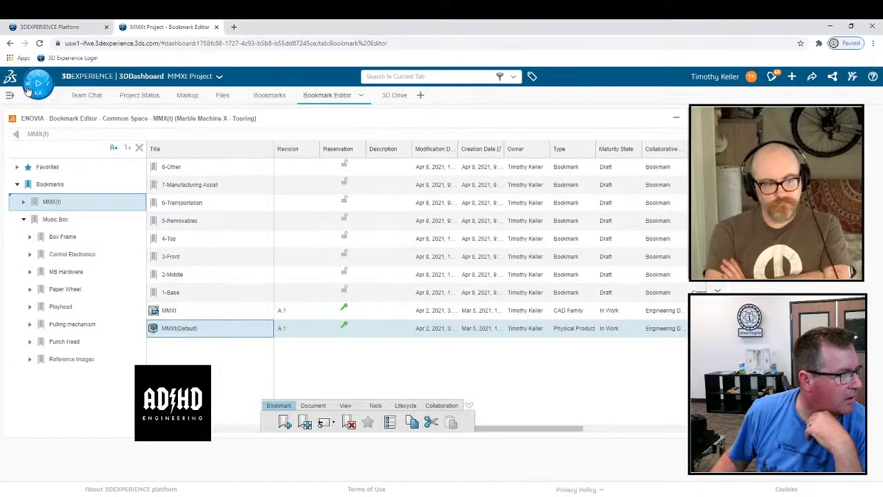
{"action": "scroll", "coordinate": [60, 338], "scroll_direction": "down", "scroll_amount": 5}
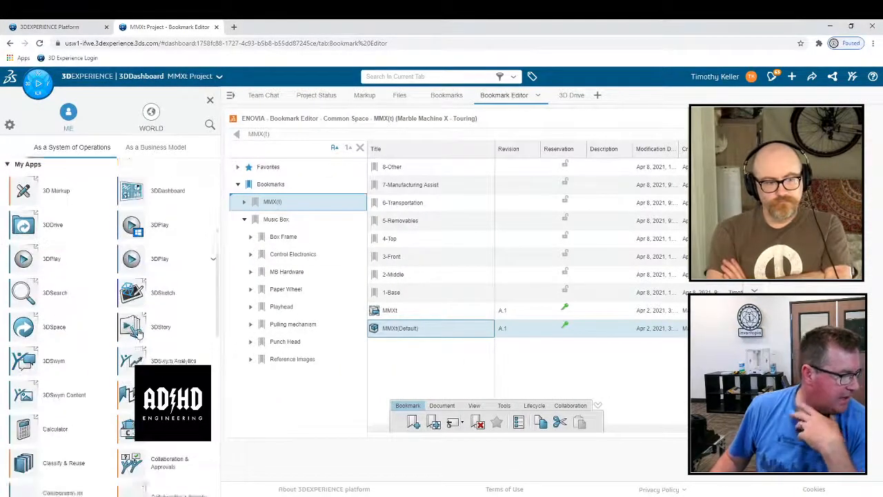
{"action": "scroll", "coordinate": [121, 396], "scroll_direction": "down", "scroll_amount": 2}
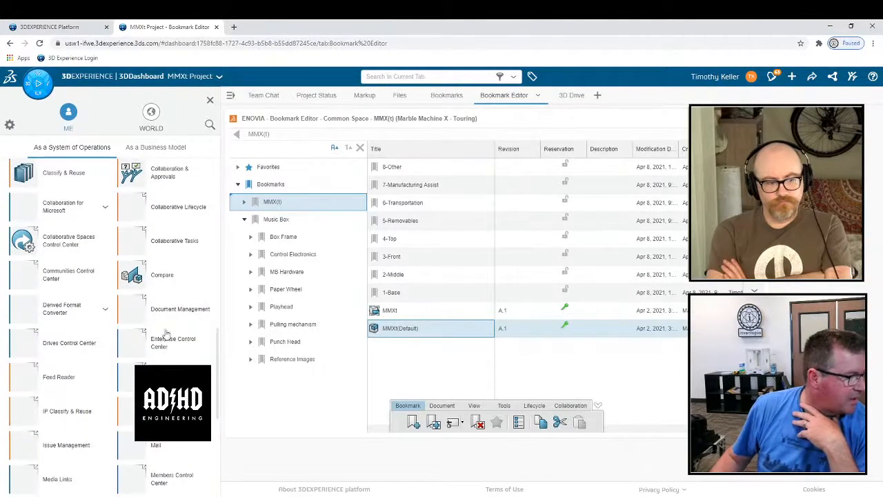
{"action": "scroll", "coordinate": [57, 388], "scroll_direction": "down", "scroll_amount": 4}
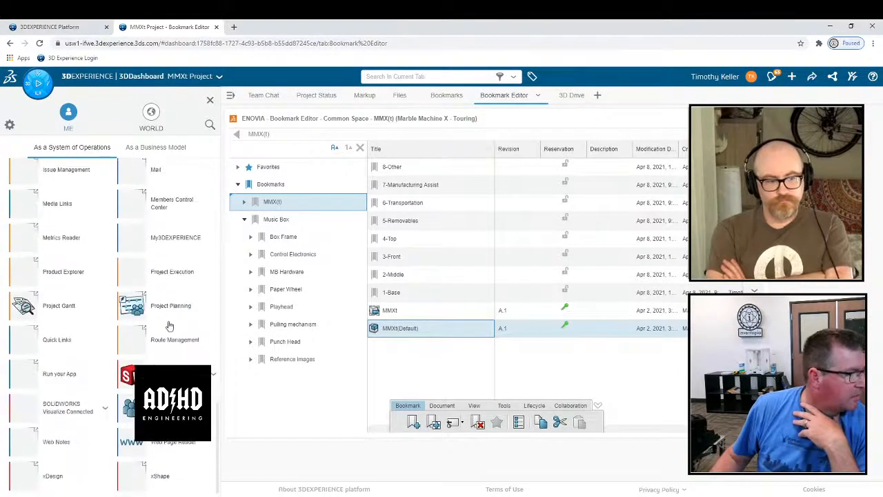
{"action": "left_click", "coordinate": [172, 309]}
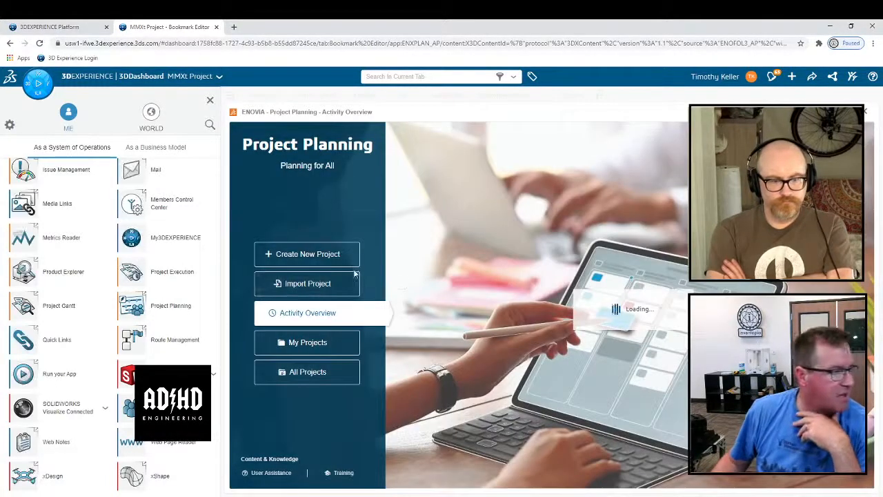
{"action": "left_click", "coordinate": [336, 342]}
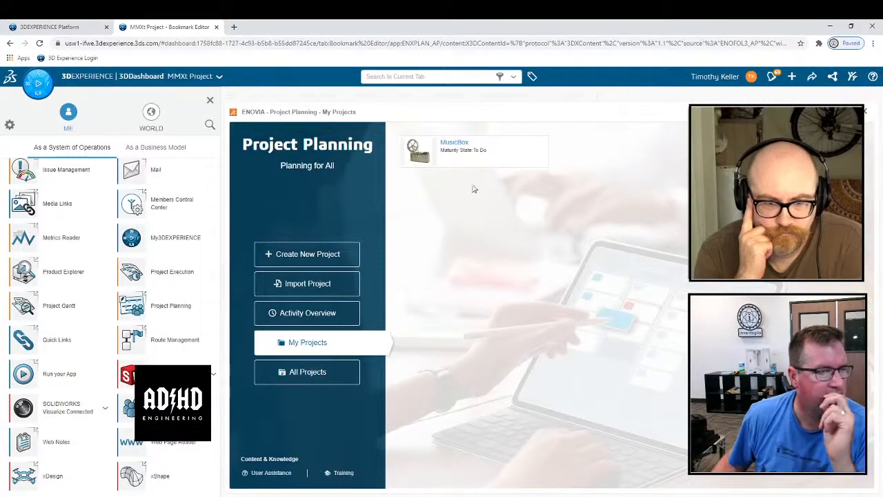
{"action": "left_click", "coordinate": [324, 254]}
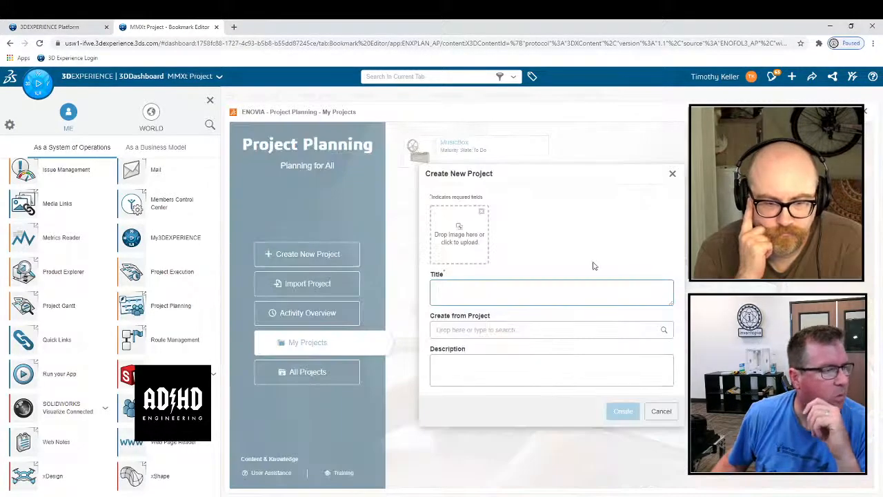
{"action": "left_click", "coordinate": [459, 238]}
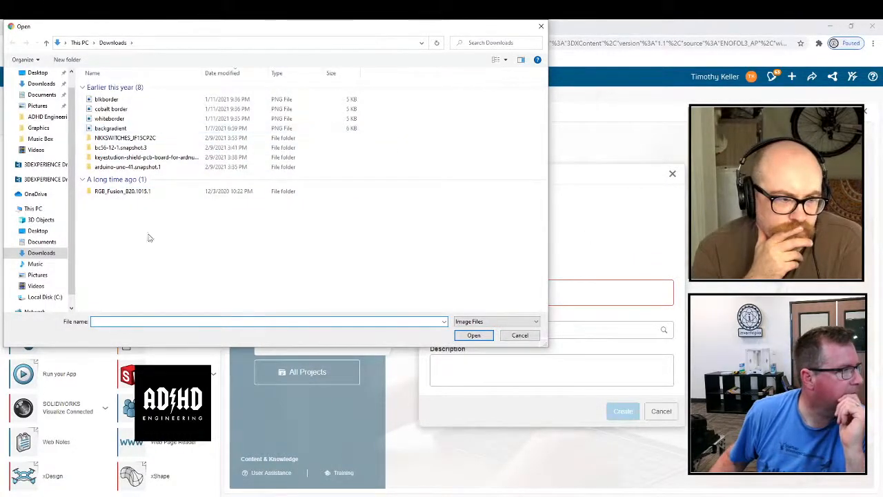
{"action": "left_click", "coordinate": [519, 335]}
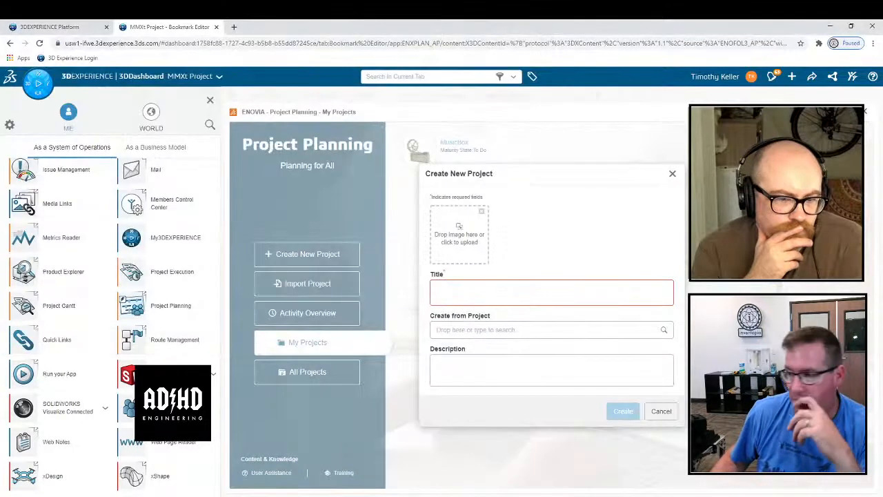
{"action": "left_click", "coordinate": [672, 173]}
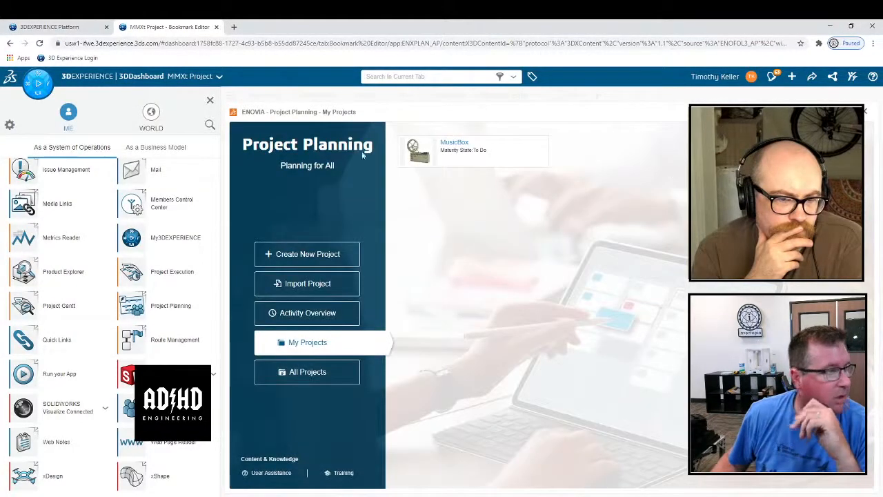
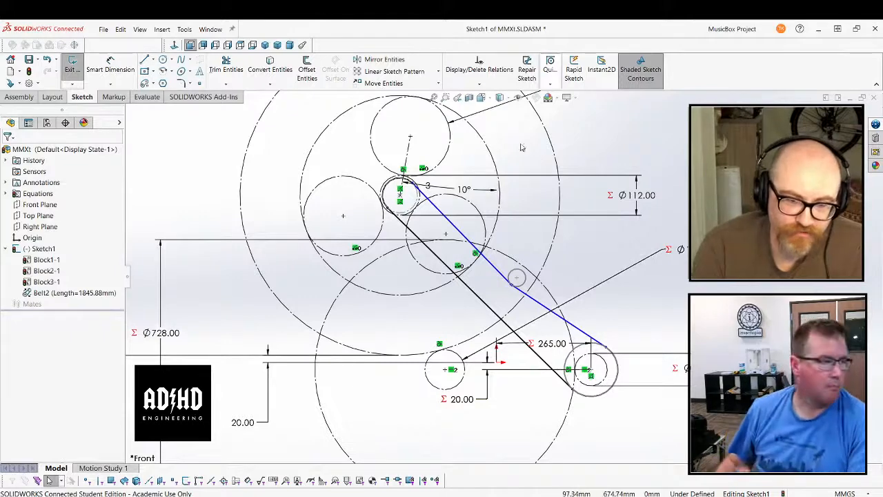
Sketch a free circle of about 111 mm radius below and to the left of the gear layout
{"action": "scroll", "coordinate": [666, 180], "scroll_direction": "up", "scroll_amount": 2}
{"action": "scroll", "coordinate": [464, 401], "scroll_direction": "down", "scroll_amount": 1}
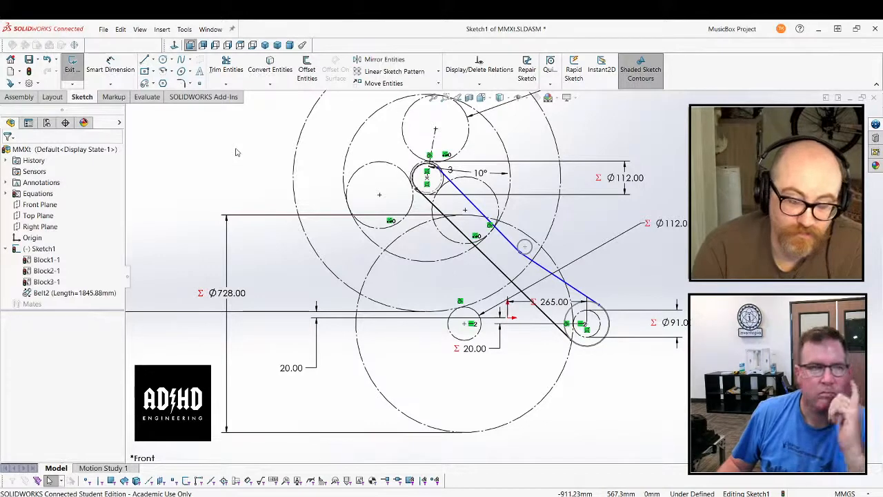
{"action": "left_click", "coordinate": [163, 59]}
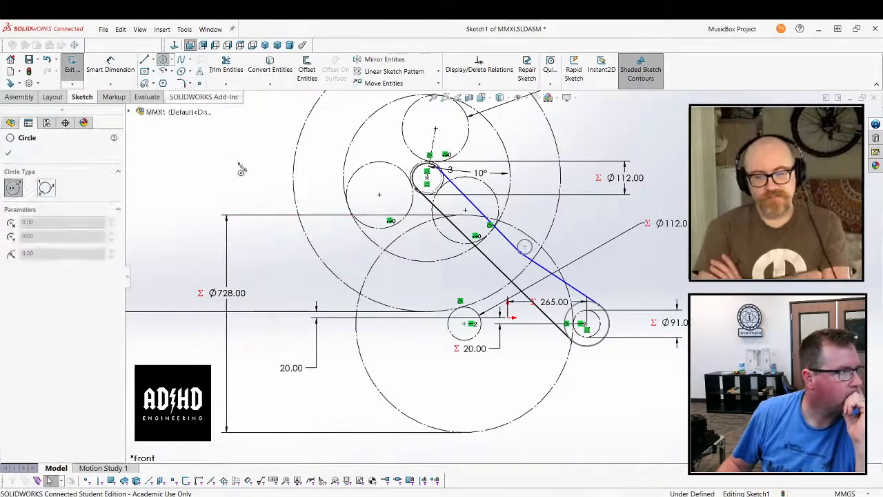
{"action": "left_click", "coordinate": [356, 407]}
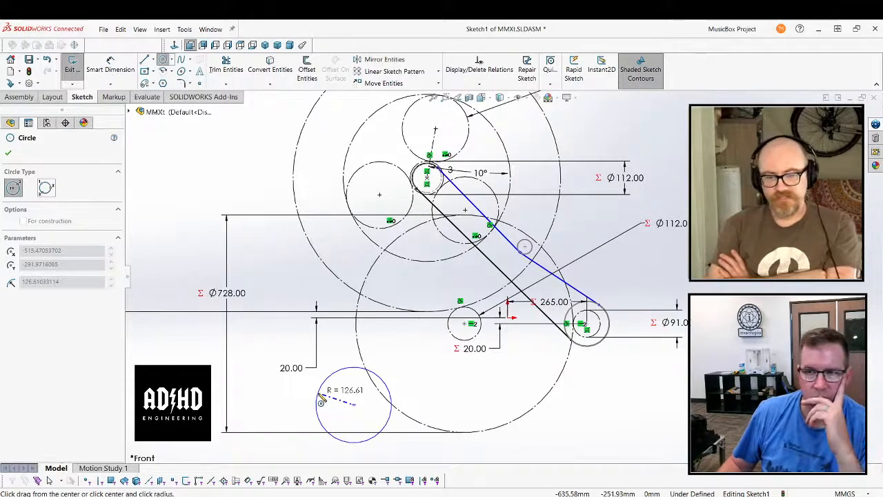
{"action": "left_click", "coordinate": [323, 399]}
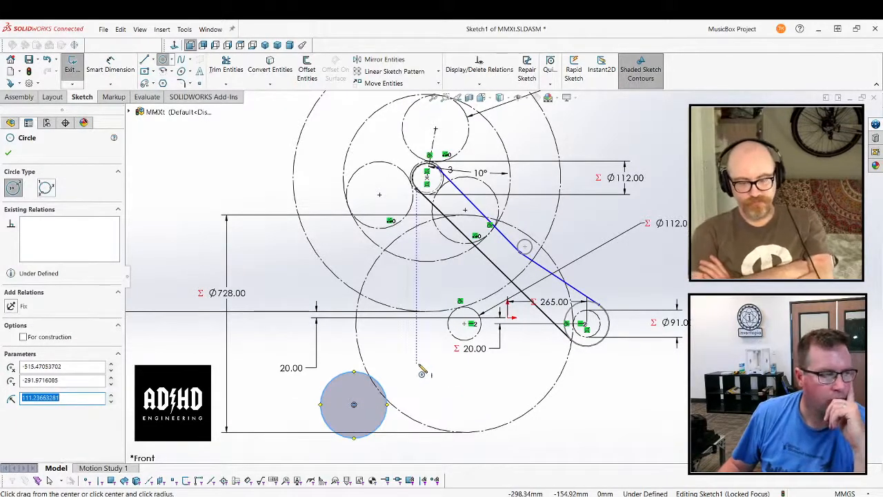
Sketch a second circle of about 55 mm radius to the right of the uppermost planet gear circle
{"action": "scroll", "coordinate": [463, 255], "scroll_direction": "up", "scroll_amount": 3}
{"action": "scroll", "coordinate": [494, 165], "scroll_direction": "down", "scroll_amount": 2}
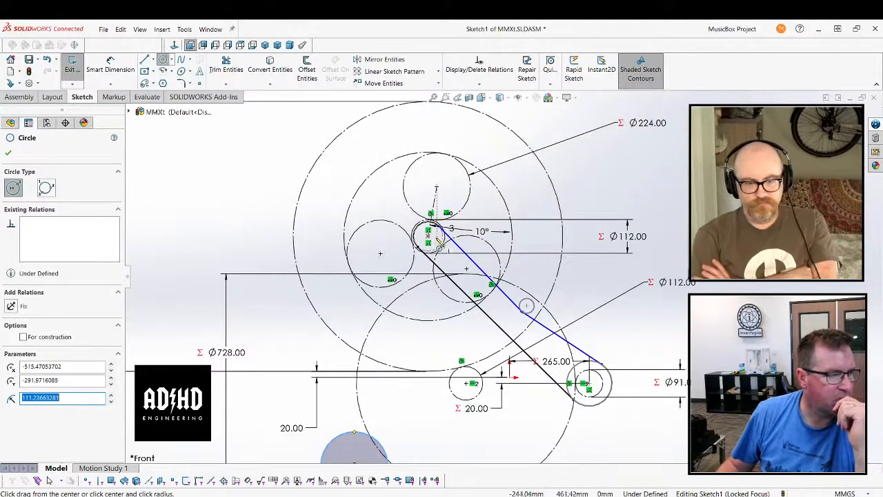
{"action": "left_click", "coordinate": [516, 182]}
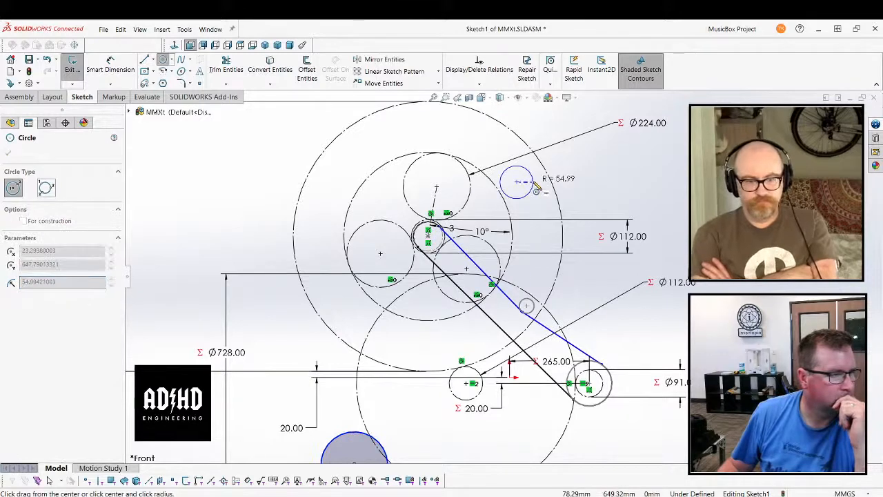
{"action": "left_click", "coordinate": [536, 191]}
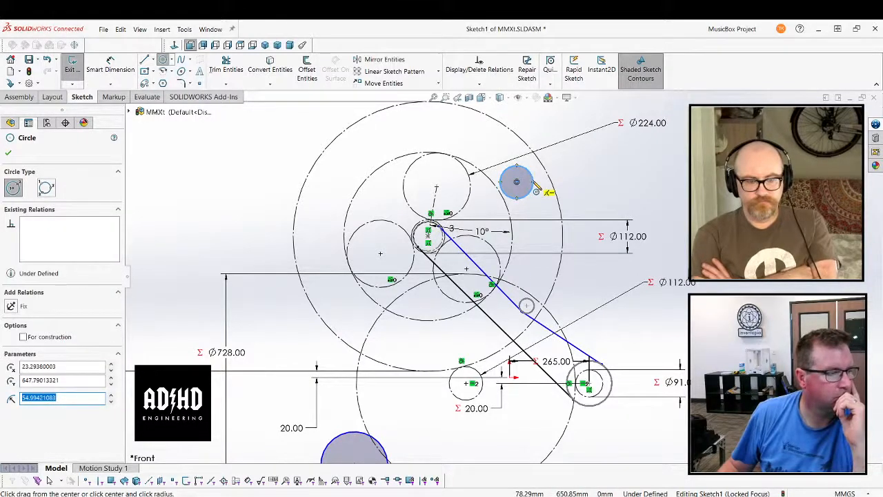
Sketch a third circle of about 65 mm radius just below the free lower-left circle and finish the Circle command
{"action": "scroll", "coordinate": [536, 185], "scroll_direction": "up", "scroll_amount": 3}
{"action": "scroll", "coordinate": [377, 327], "scroll_direction": "up", "scroll_amount": 1}
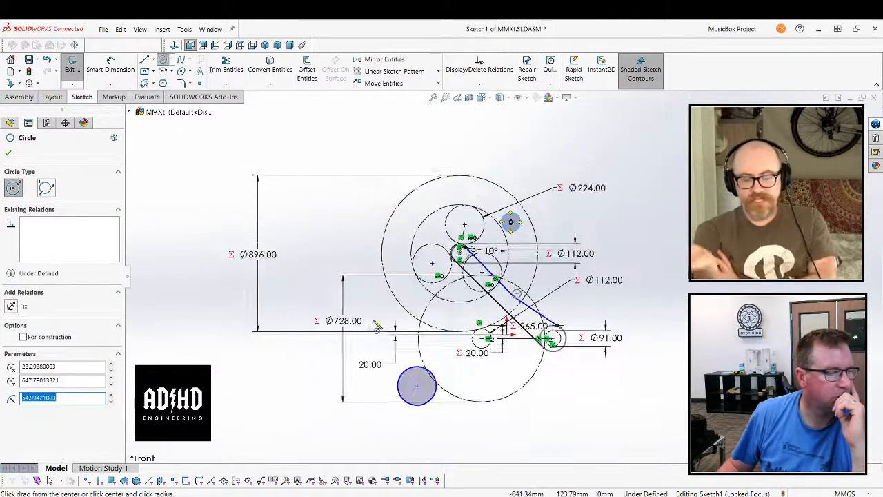
{"action": "scroll", "coordinate": [377, 327], "scroll_direction": "up", "scroll_amount": 2}
{"action": "scroll", "coordinate": [422, 390], "scroll_direction": "down", "scroll_amount": 4}
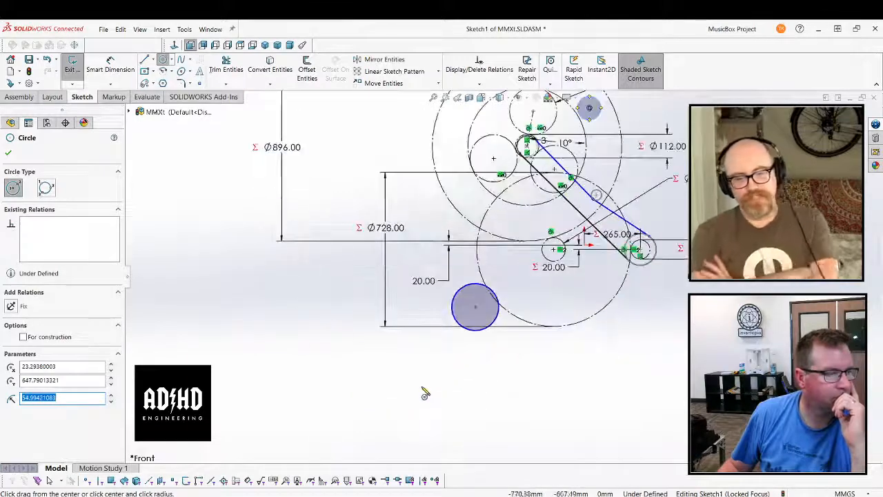
{"action": "left_click", "coordinate": [462, 362]}
{"action": "left_click", "coordinate": [447, 354]}
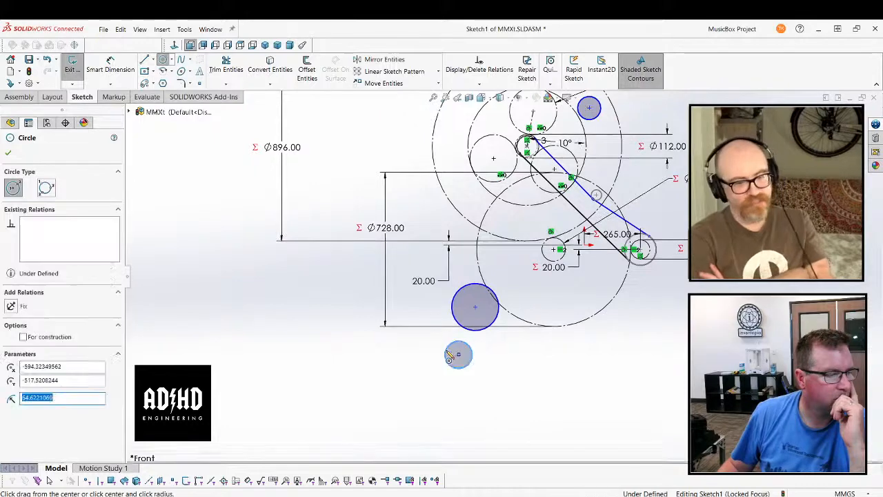
{"action": "left_click", "coordinate": [8, 154]}
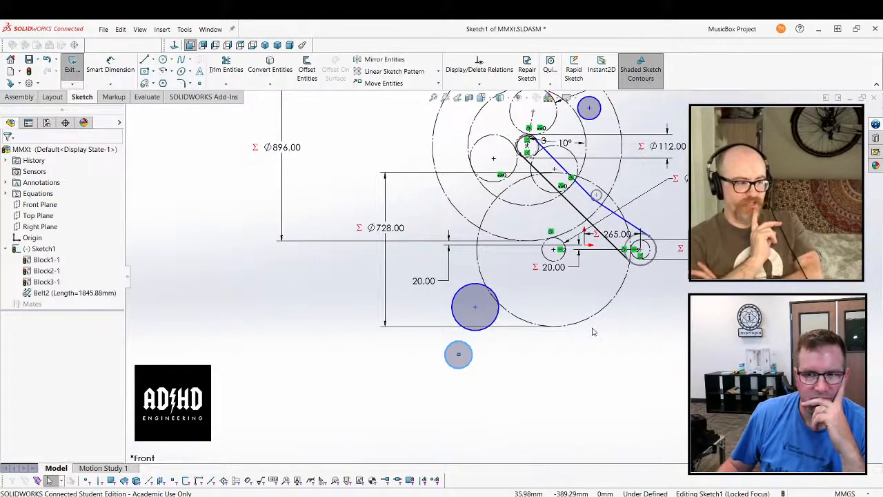
Expand the assembly's equations in the feature tree and examine the belt, crank, flywheel, planet and sun variables
{"action": "scroll", "coordinate": [517, 355], "scroll_direction": "up", "scroll_amount": 1}
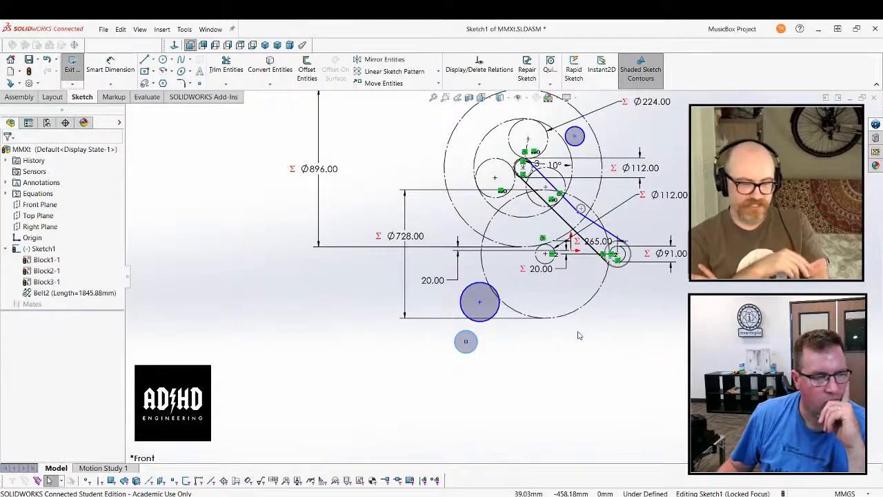
{"action": "left_click", "coordinate": [535, 345]}
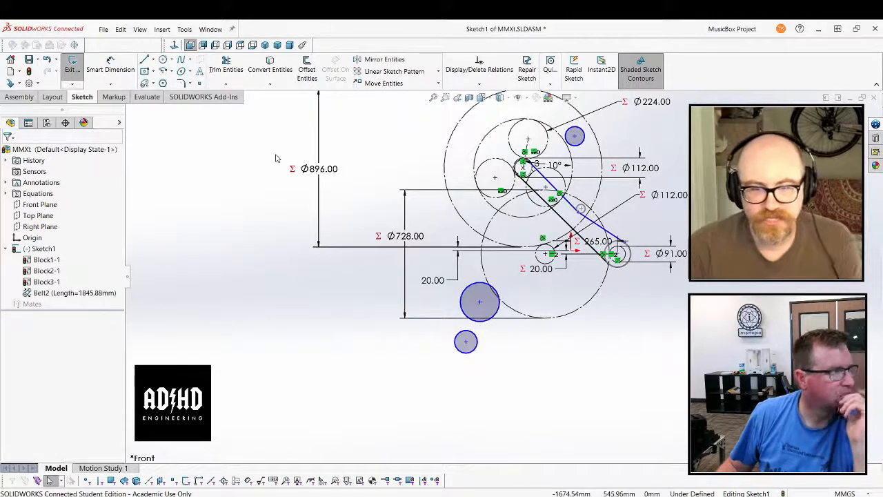
{"action": "left_click", "coordinate": [6, 194]}
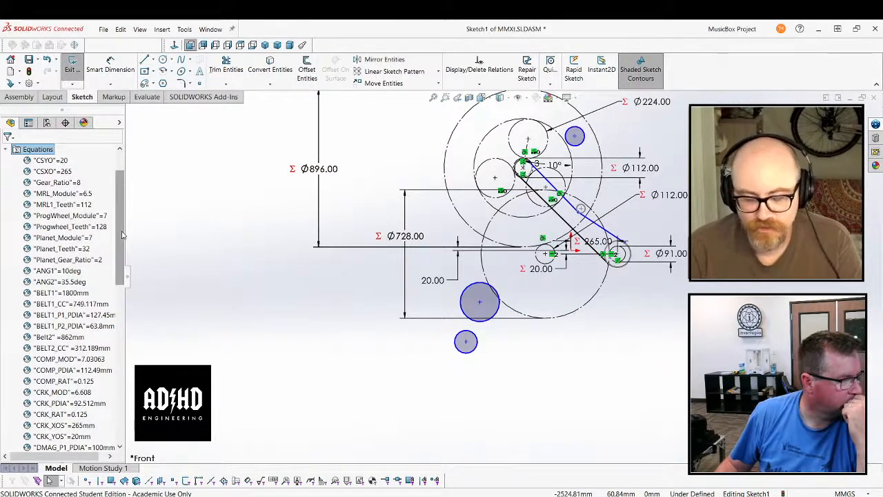
{"action": "scroll", "coordinate": [385, 308], "scroll_direction": "up", "scroll_amount": 1}
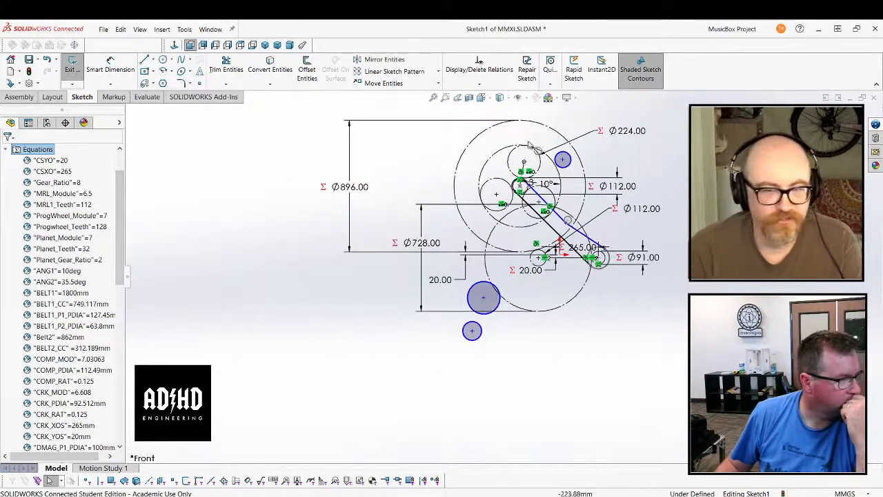
{"action": "scroll", "coordinate": [534, 123], "scroll_direction": "down", "scroll_amount": 1}
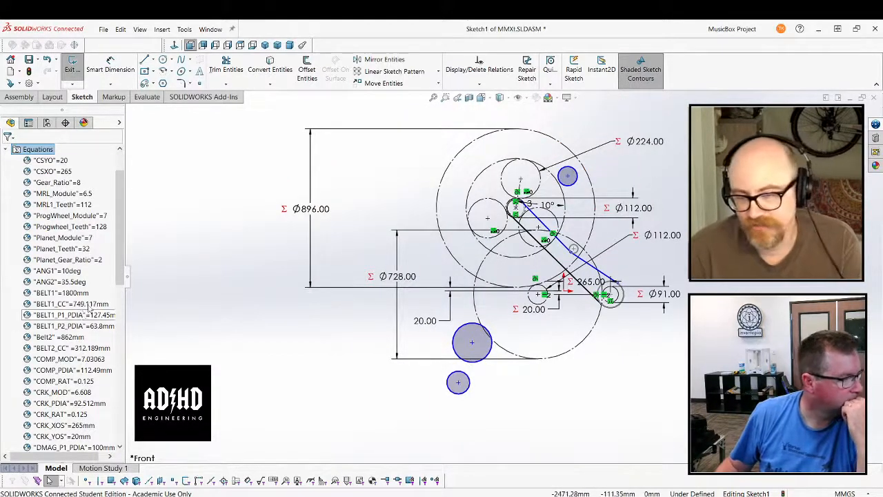
{"action": "left_click_drag", "start_coordinate": [122, 245], "coordinate": [118, 275]}
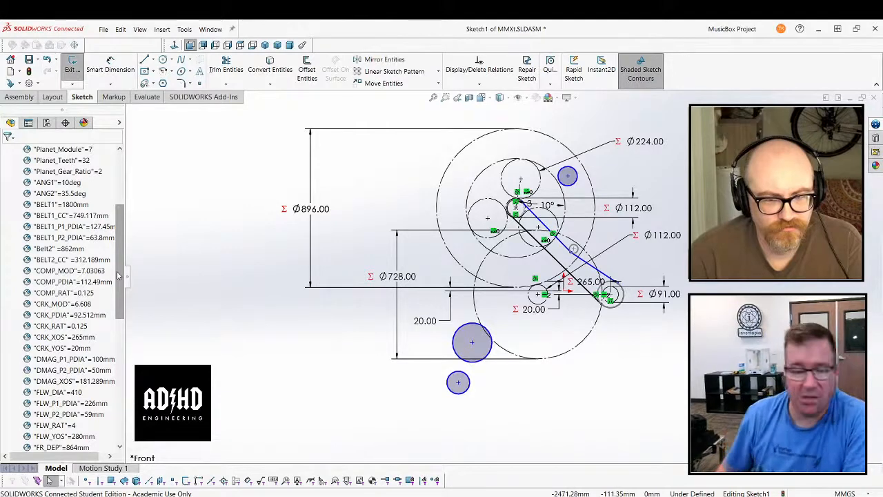
{"action": "scroll", "coordinate": [90, 308], "scroll_direction": "down", "scroll_amount": 7}
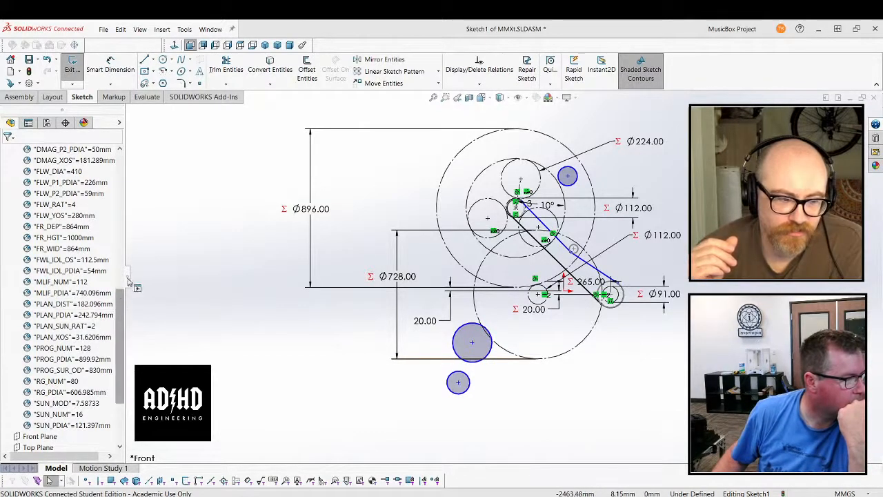
{"action": "left_click_drag", "start_coordinate": [126, 284], "coordinate": [156, 283]}
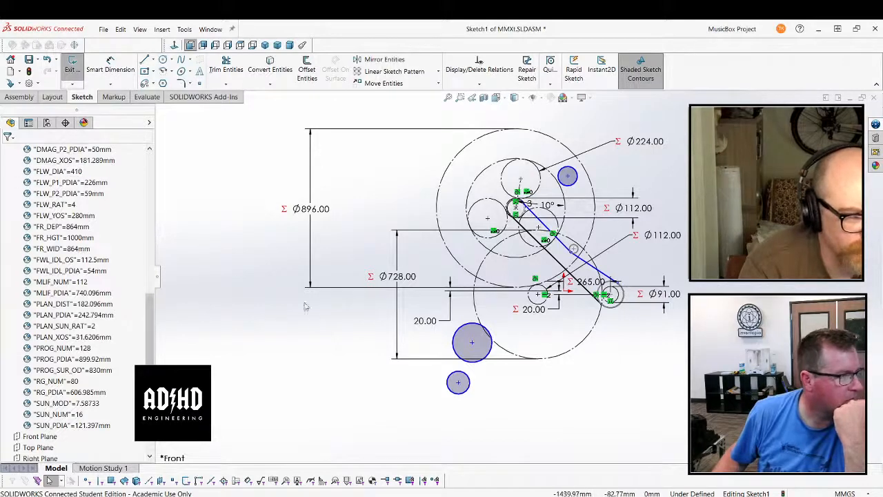
Dimension the diameter of the larger lower-left circle and drive it with the global variable FLW_DIA
{"action": "left_click", "coordinate": [128, 71]}
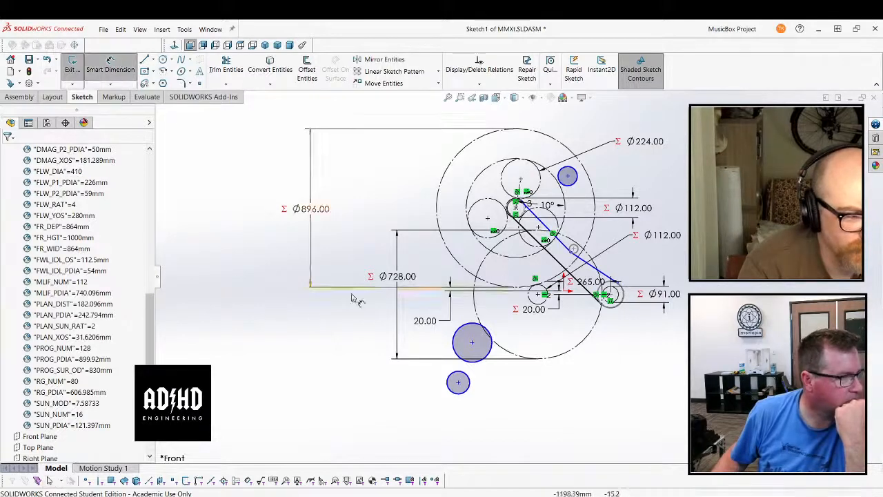
{"action": "left_click", "coordinate": [460, 338]}
{"action": "left_click", "coordinate": [325, 337]}
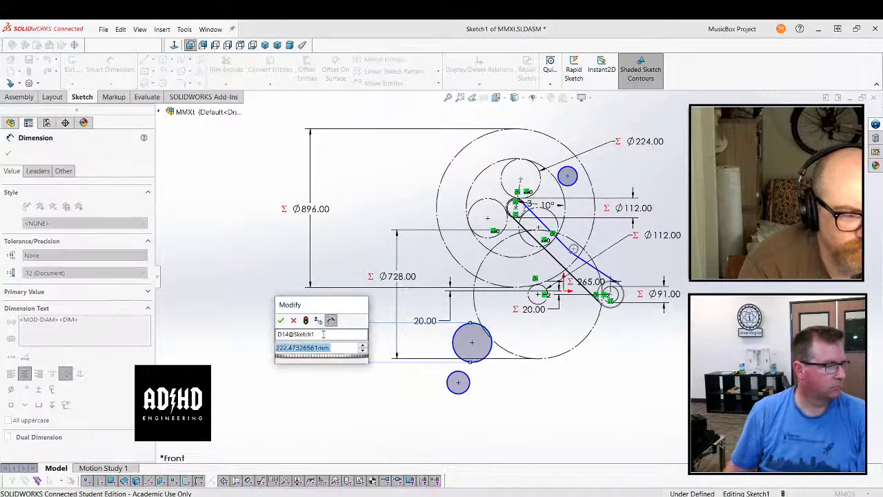
{"action": "type", "text": "="}
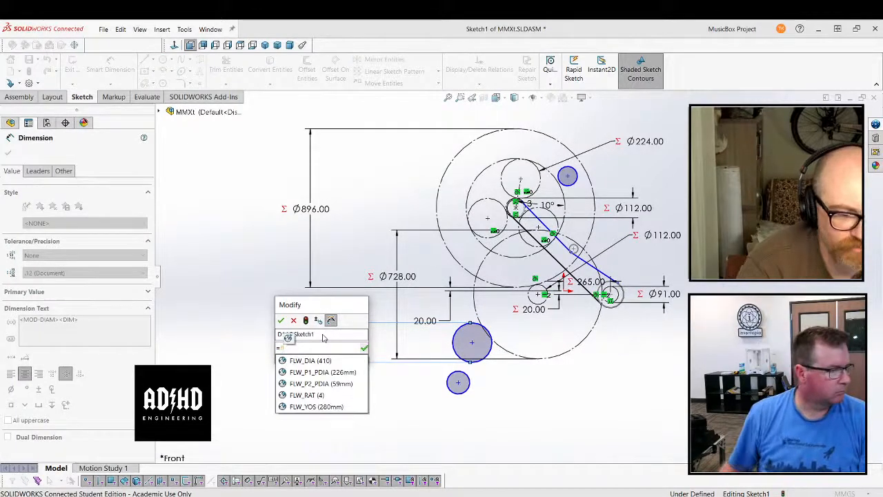
{"action": "left_click", "coordinate": [321, 360]}
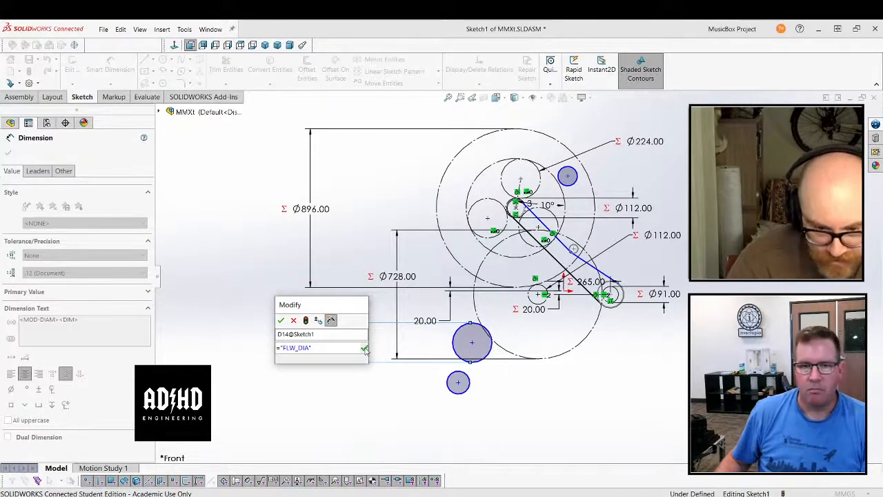
{"action": "left_click", "coordinate": [365, 348]}
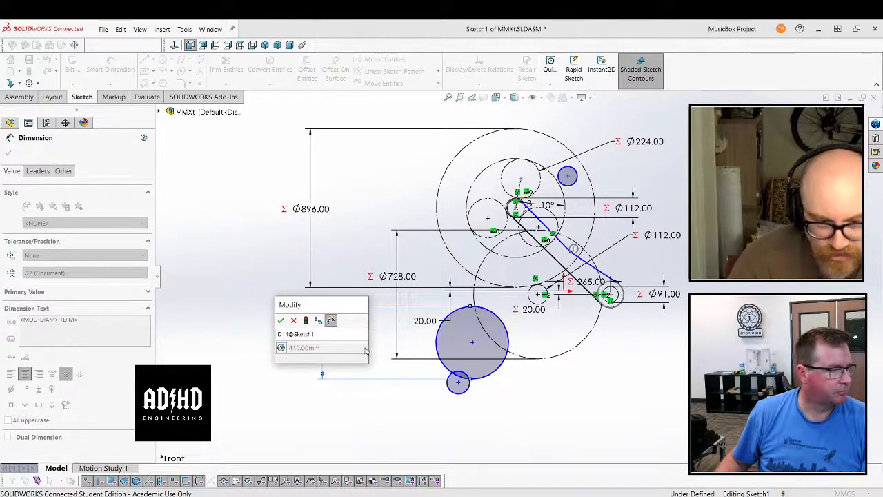
{"action": "left_click", "coordinate": [281, 321]}
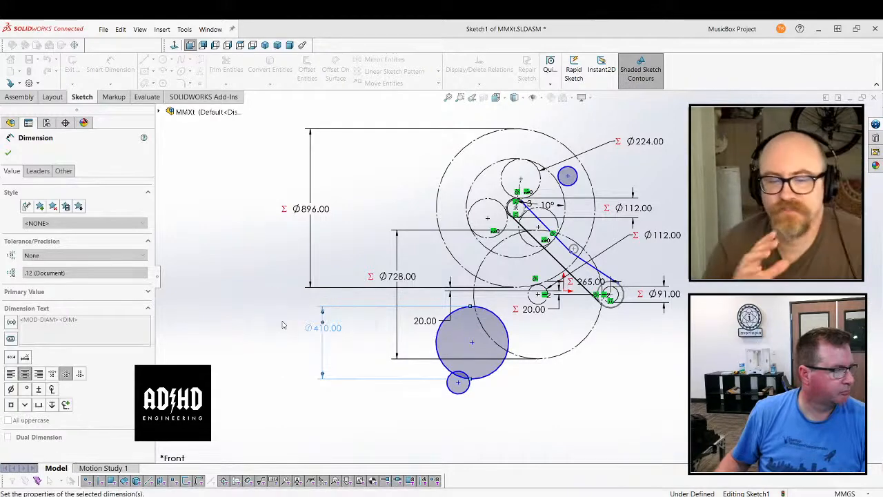
{"action": "left_click", "coordinate": [10, 152]}
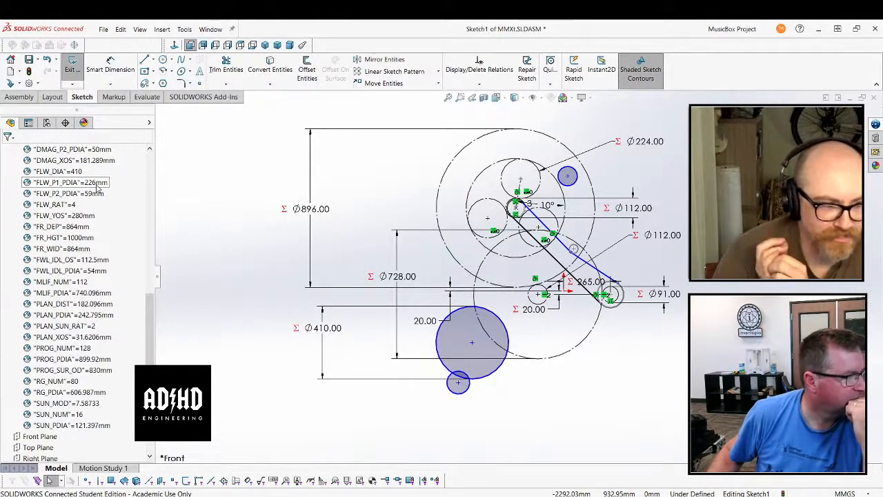
Sketch a concentric circle of about 76 mm radius inside the 410 mm flywheel circle
{"action": "left_click", "coordinate": [163, 60]}
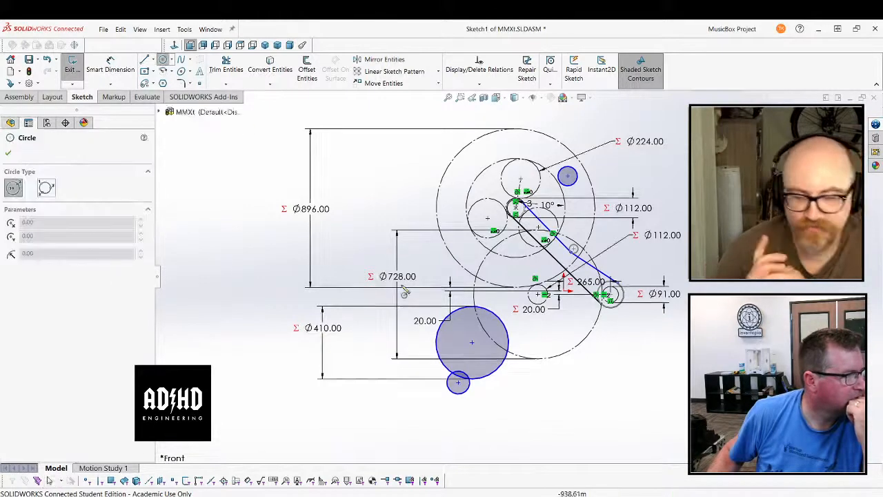
{"action": "left_click", "coordinate": [472, 342]}
{"action": "left_click", "coordinate": [485, 342]}
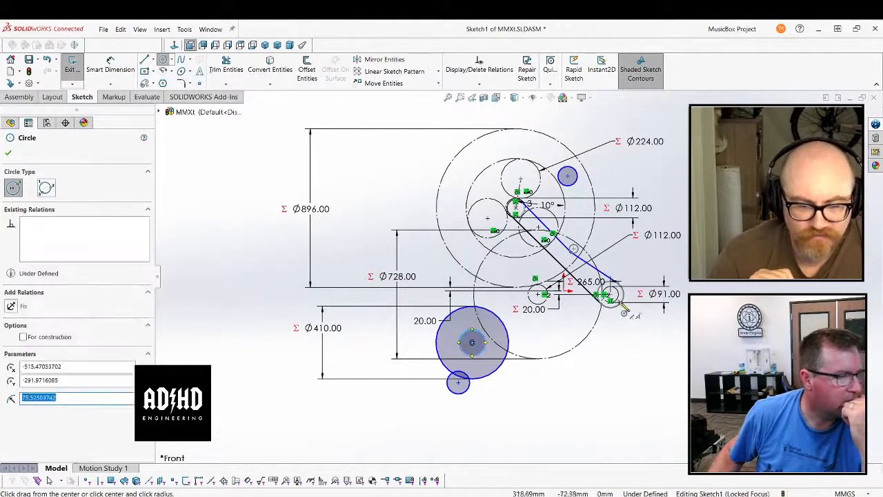
Sketch a circle of about 138 mm radius concentric with the 91 mm crank circle
{"action": "scroll", "coordinate": [624, 312], "scroll_direction": "down", "scroll_amount": 5}
{"action": "left_click", "coordinate": [610, 295]}
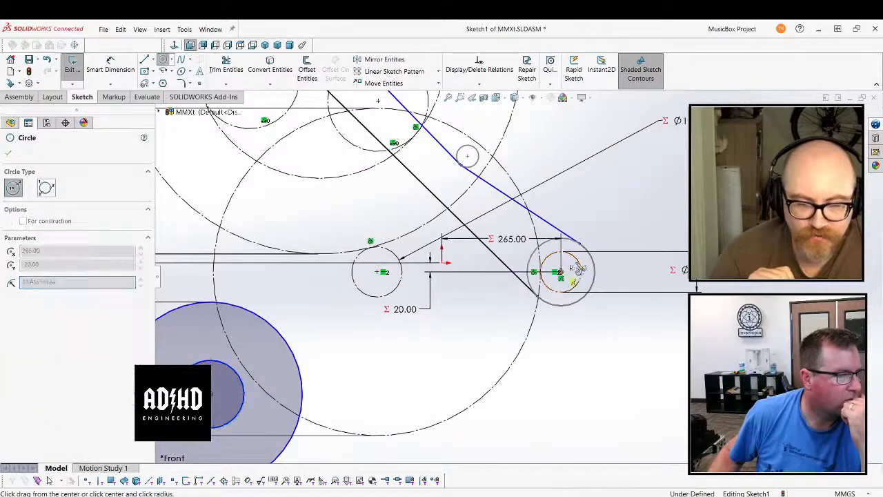
{"action": "left_click", "coordinate": [599, 242]}
{"action": "scroll", "coordinate": [511, 283], "scroll_direction": "up", "scroll_amount": 5}
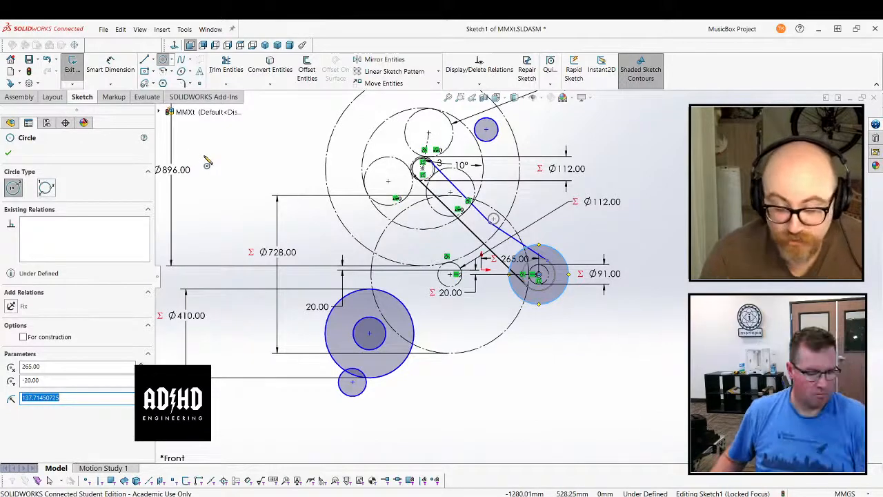
{"action": "key", "text": "Escape"}
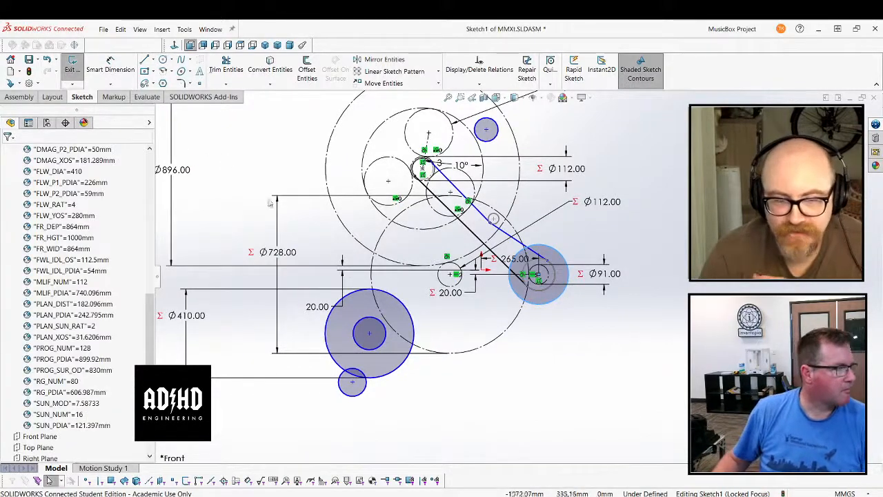
Dimension the diameter of the outer circle around the 91 mm crank circle and drive it with the global variable FLW_P1_PDIA
{"action": "left_click", "coordinate": [110, 65]}
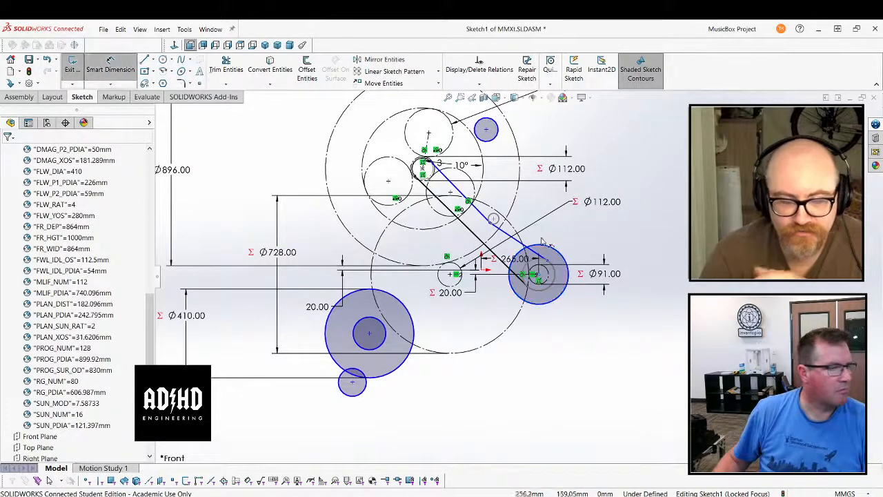
{"action": "left_click", "coordinate": [568, 264]}
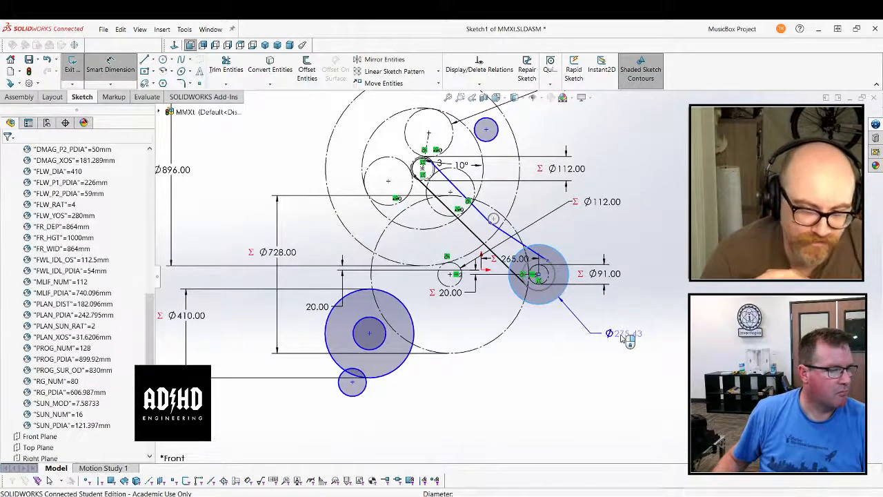
{"action": "left_click", "coordinate": [626, 338]}
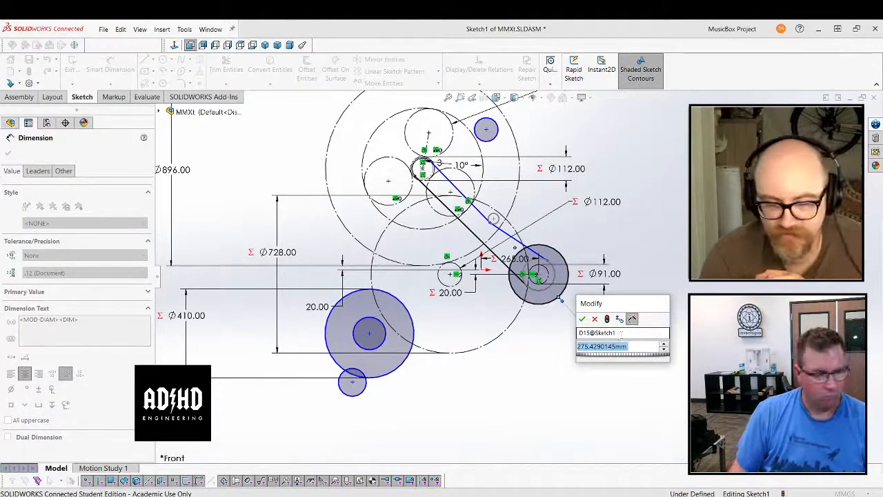
{"action": "type", "text": "=f"}
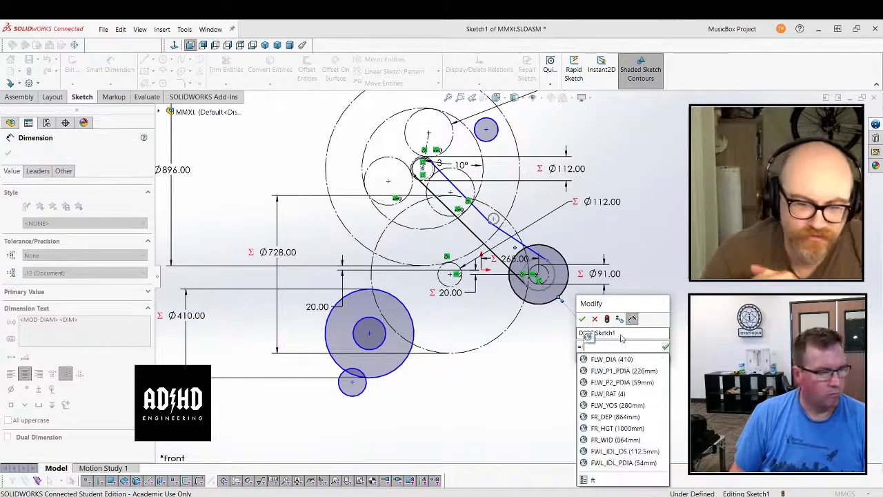
{"action": "left_click", "coordinate": [642, 371]}
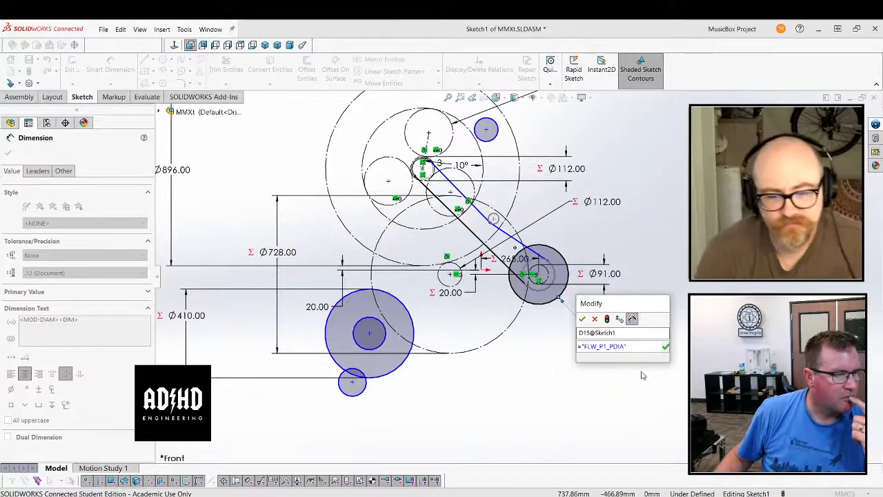
{"action": "left_click", "coordinate": [582, 318]}
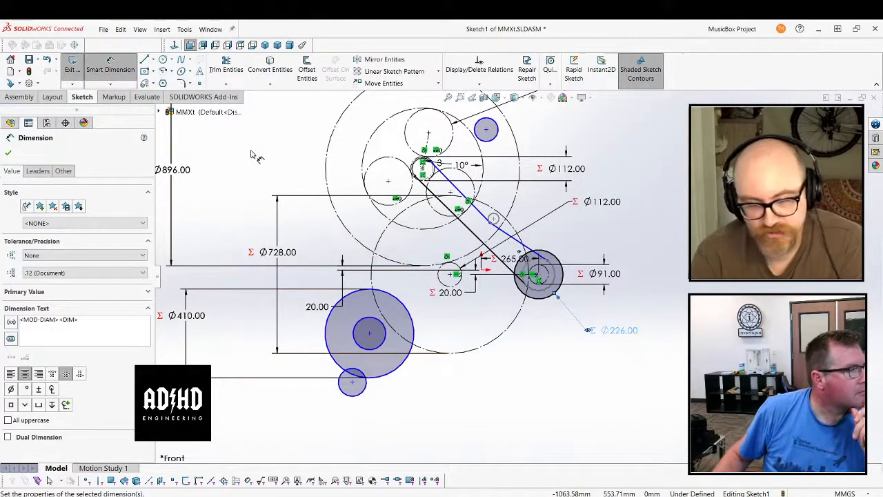
Dimension the diameter of the small circle inside the 410 mm flywheel and drive it with the global variable FLW_P2_PDIA
{"action": "left_click", "coordinate": [384, 343]}
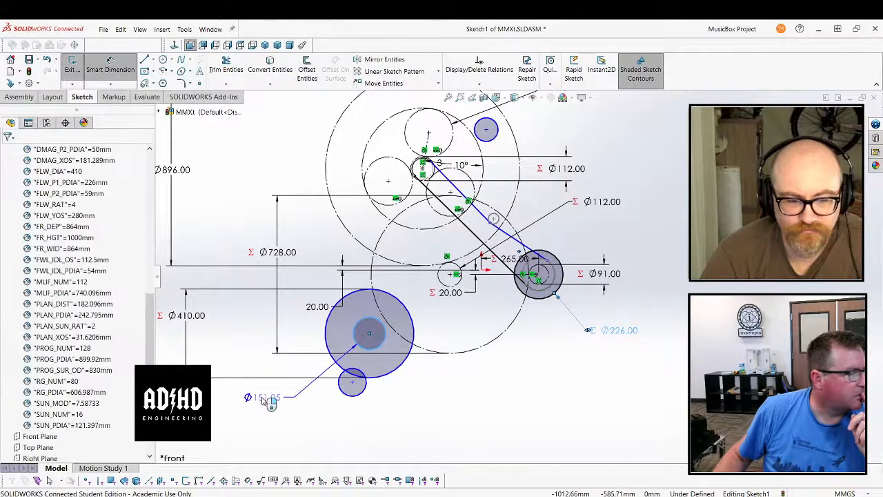
{"action": "left_click", "coordinate": [264, 403]}
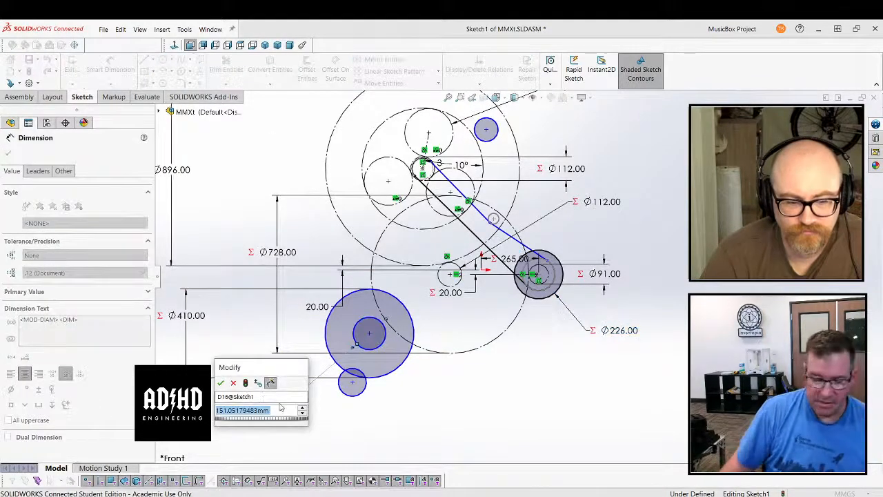
{"action": "type", "text": "="}
{"action": "mouse_move", "coordinate": [276, 427]}
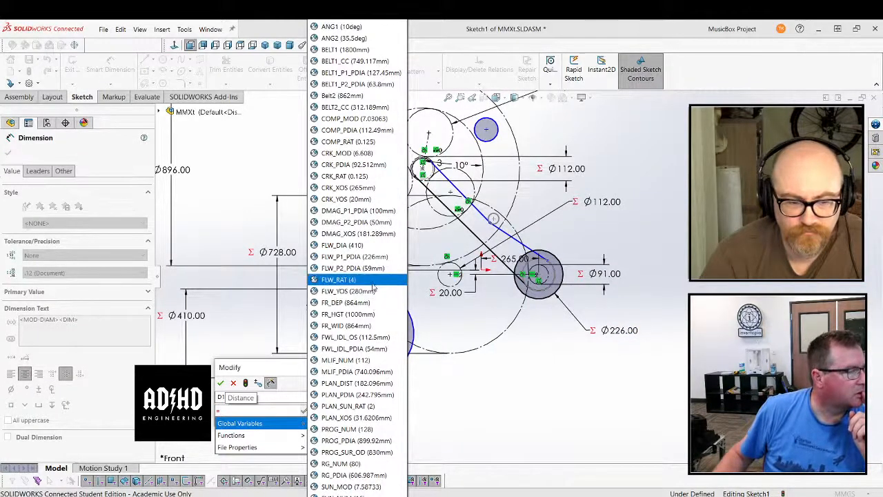
{"action": "left_click", "coordinate": [355, 269]}
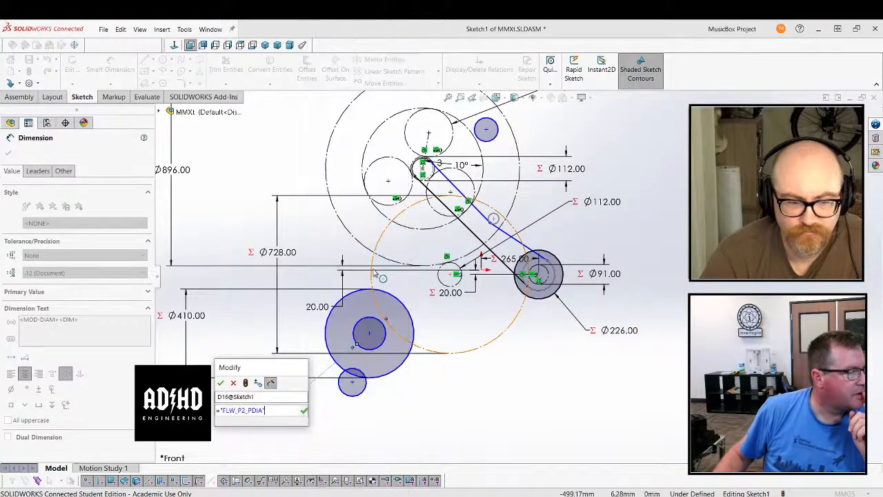
{"action": "left_click", "coordinate": [220, 382]}
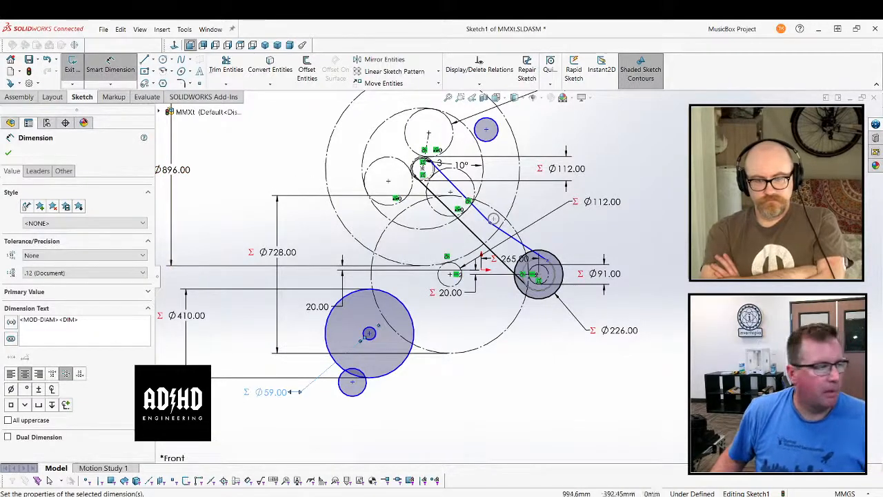
{"action": "left_click", "coordinate": [272, 175]}
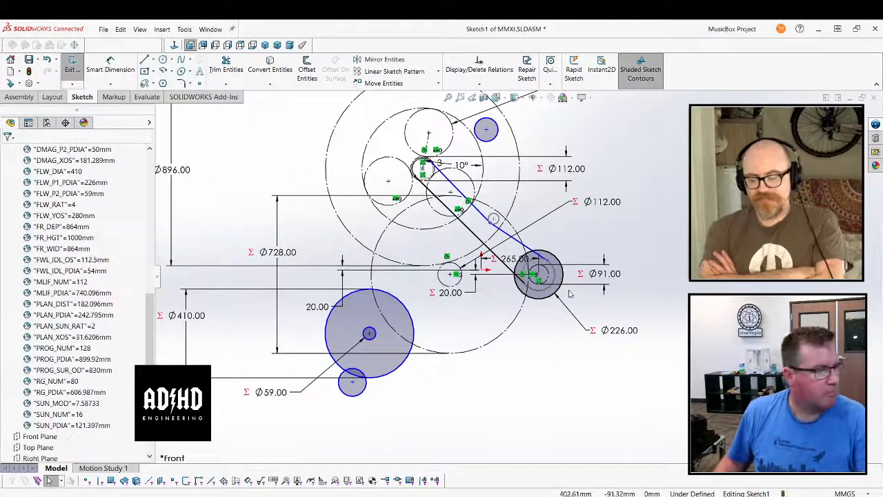
Make a block from the 226 mm circle around the crank, with its insertion point at the circle's centre
{"action": "scroll", "coordinate": [554, 279], "scroll_direction": "down", "scroll_amount": 3}
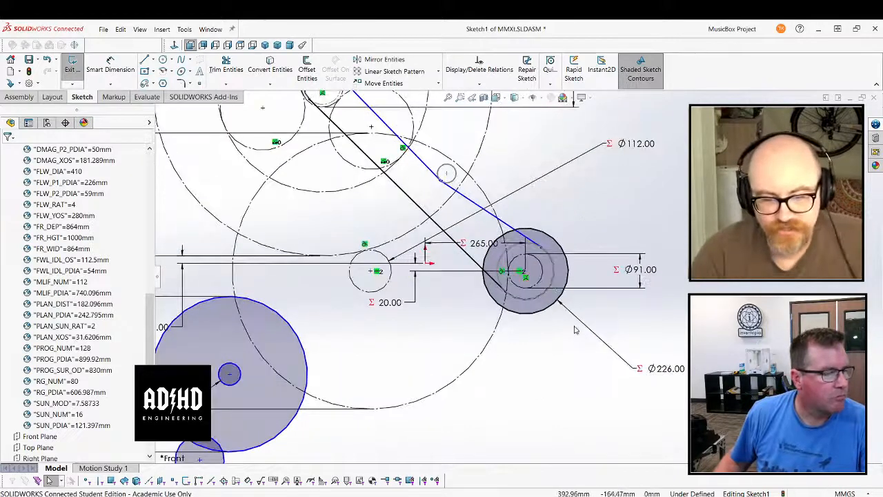
{"action": "left_click", "coordinate": [562, 293]}
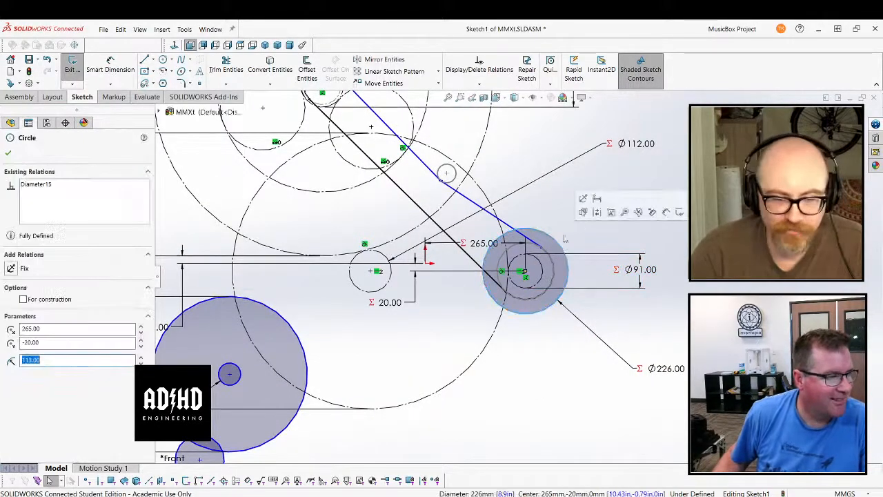
{"action": "left_click", "coordinate": [611, 212]}
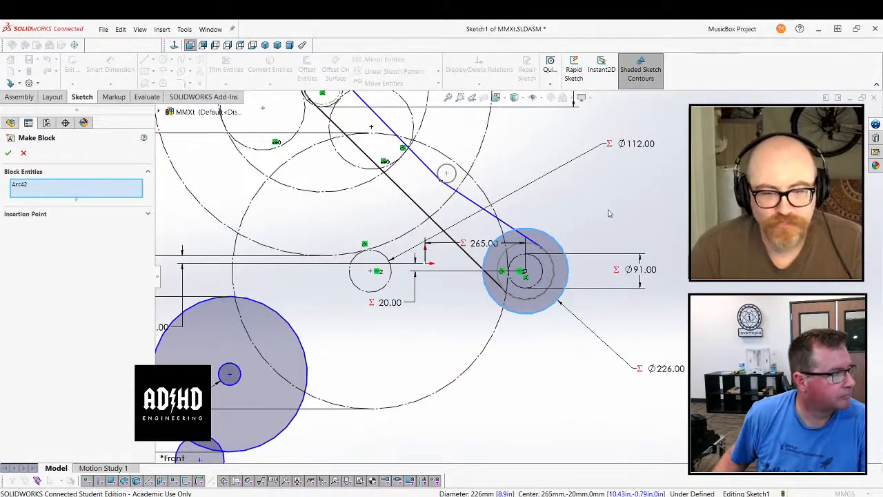
{"action": "left_click", "coordinate": [147, 215]}
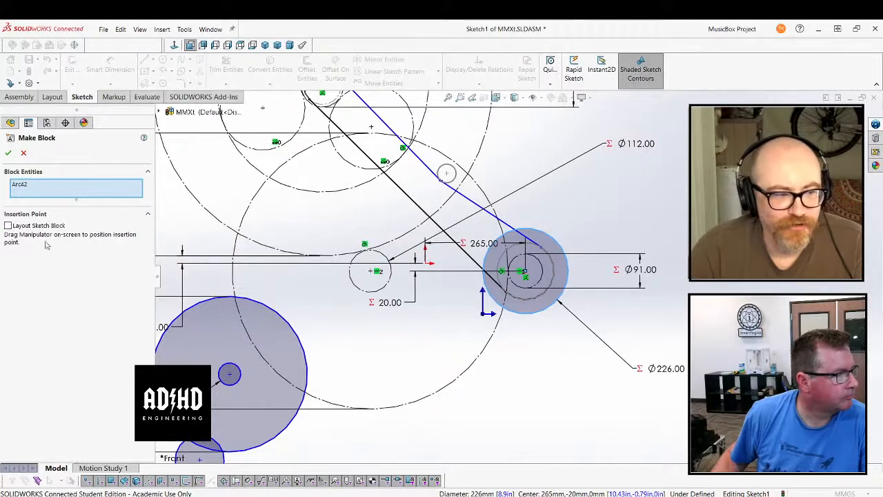
{"action": "mouse_move", "coordinate": [483, 314]}
{"action": "left_mouse_down"}
{"action": "mouse_move", "coordinate": [527, 271]}
{"action": "mouse_move", "coordinate": [536, 278]}
{"action": "left_mouse_up"}
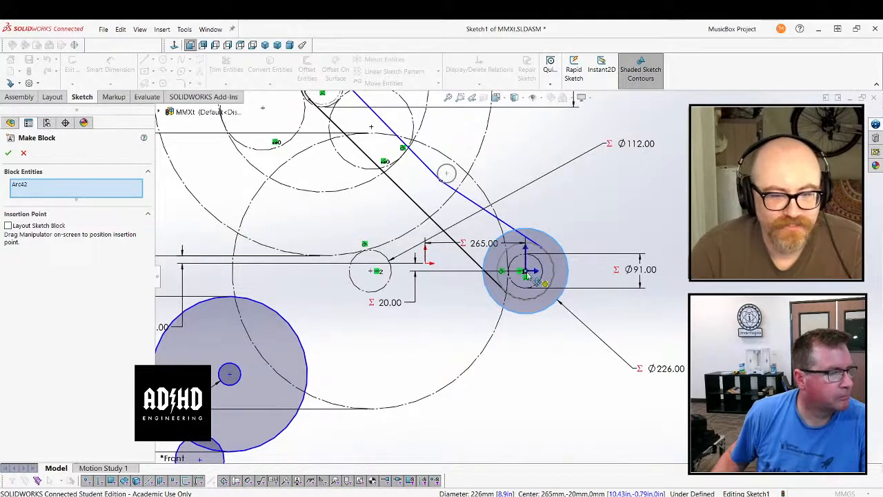
{"action": "left_click", "coordinate": [9, 154]}
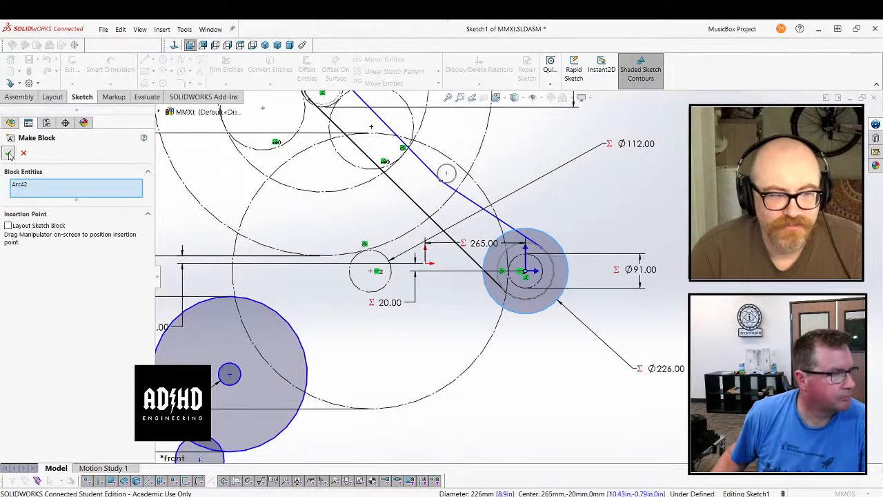
Make a block from the 59 mm circle inside the flywheel, with its insertion point at the circle's centre
{"action": "left_click", "coordinate": [332, 321]}
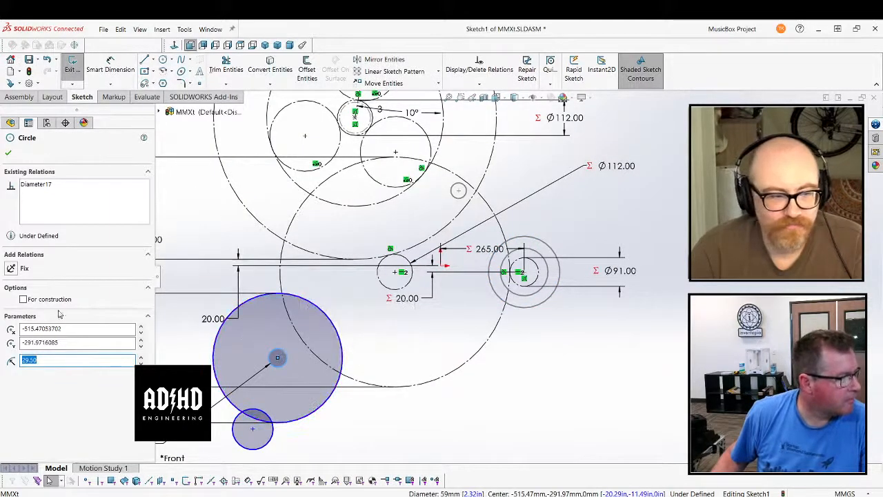
{"action": "right_click", "coordinate": [280, 352]}
{"action": "left_click", "coordinate": [329, 302]}
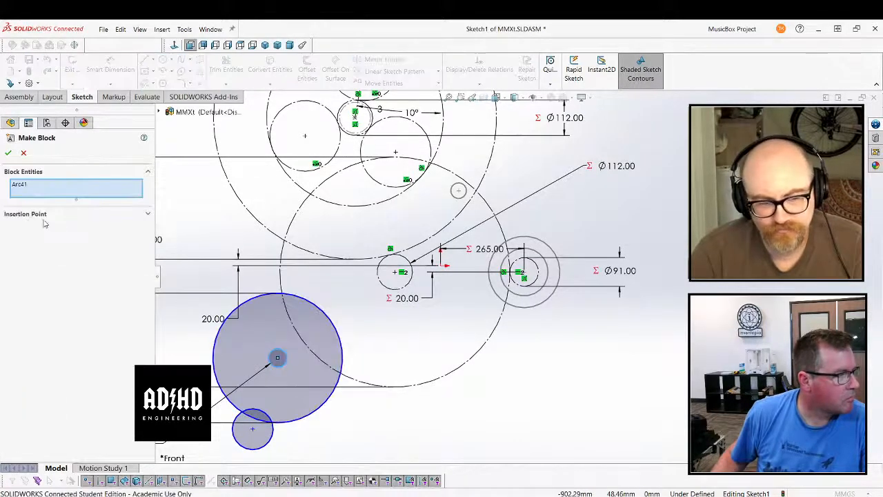
{"action": "left_click", "coordinate": [94, 215]}
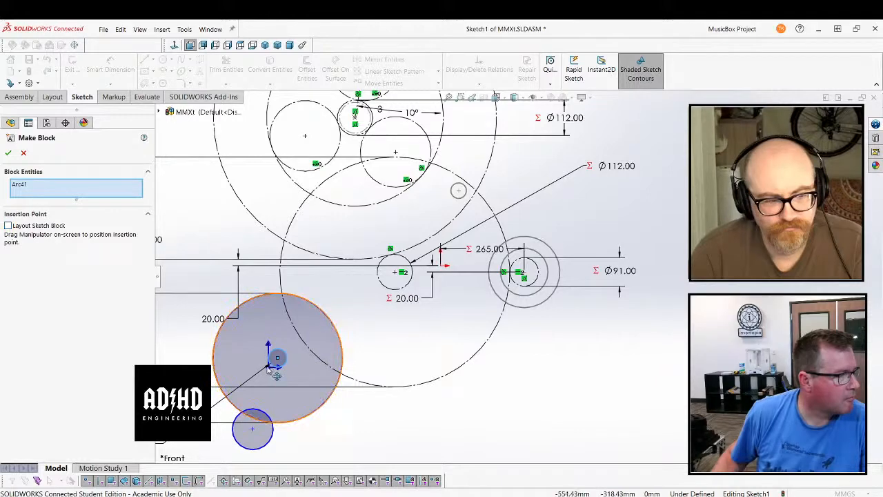
{"action": "left_click_drag", "start_coordinate": [268, 365], "coordinate": [279, 357]}
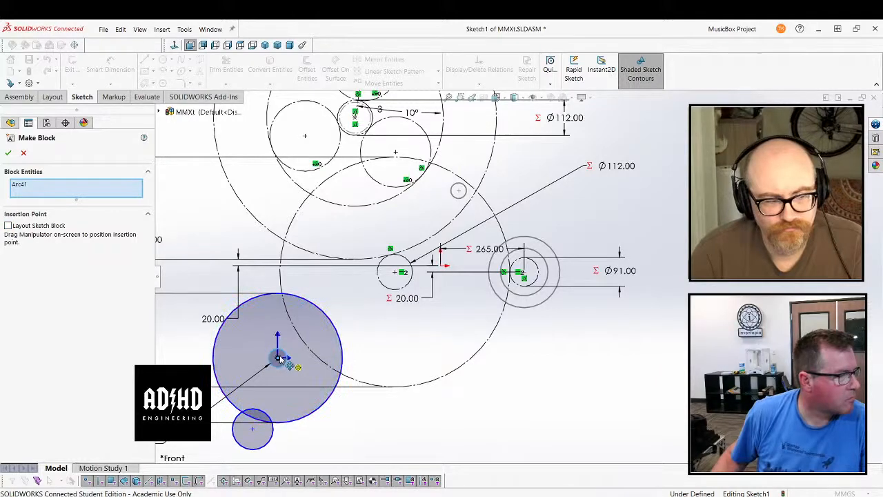
{"action": "left_click", "coordinate": [9, 154]}
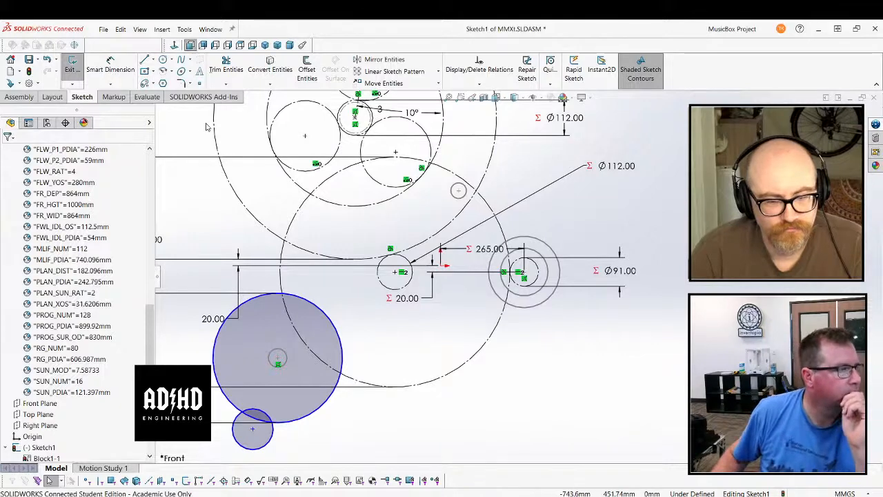
Create a Belt/Chain around the 226 mm crank pulley block and the 59 mm flywheel pulley block, with Engage belt enabled
{"action": "left_click", "coordinate": [184, 29]}
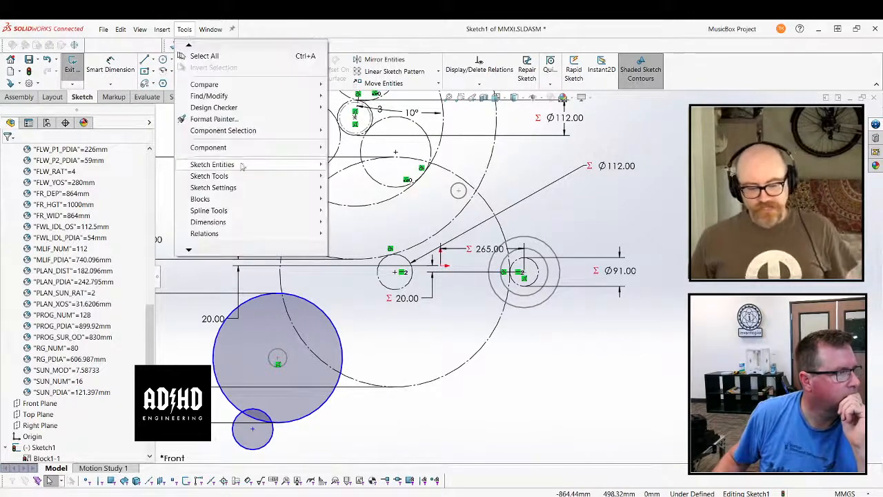
{"action": "mouse_move", "coordinate": [241, 166]}
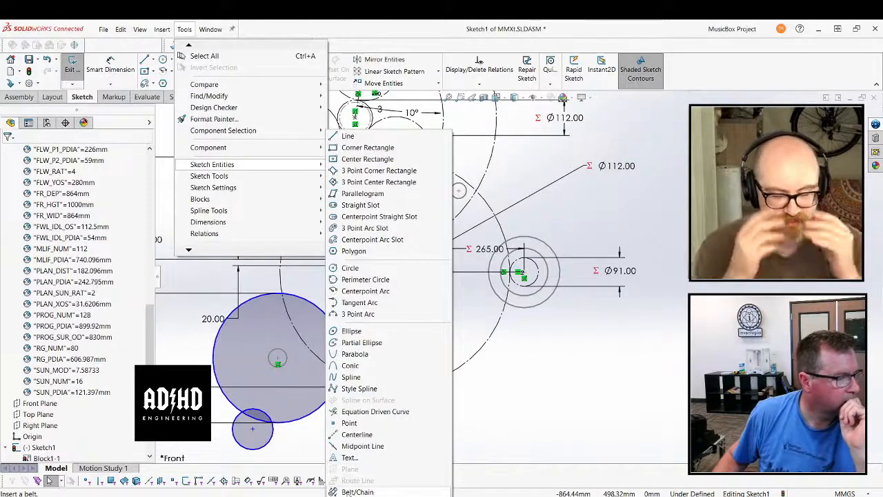
{"action": "left_click", "coordinate": [357, 492]}
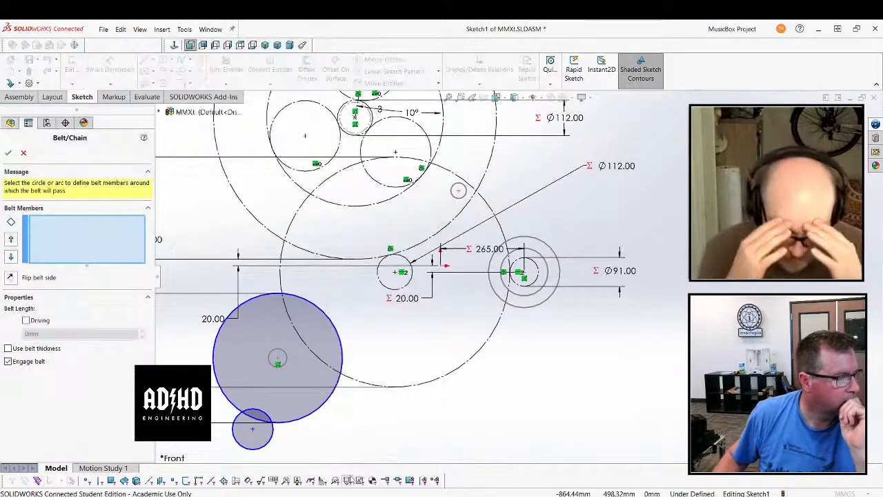
{"action": "left_click", "coordinate": [277, 354]}
{"action": "left_click", "coordinate": [544, 258]}
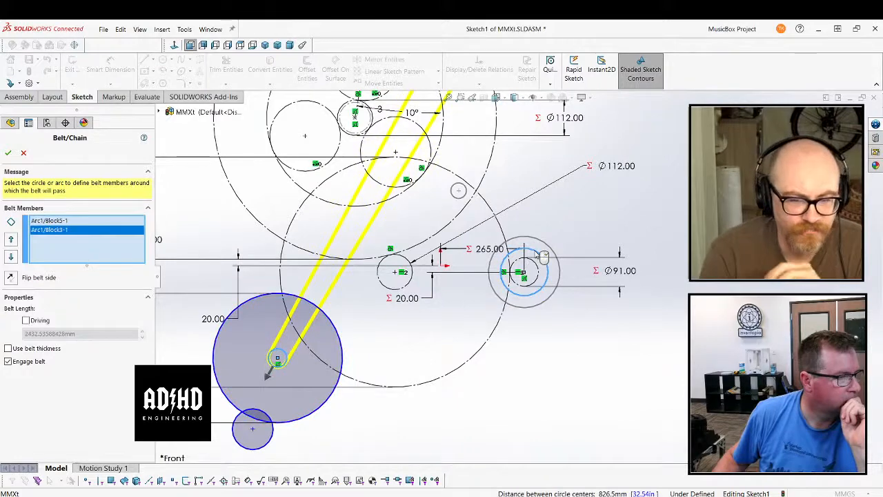
{"action": "scroll", "coordinate": [542, 259], "scroll_direction": "up", "scroll_amount": 3}
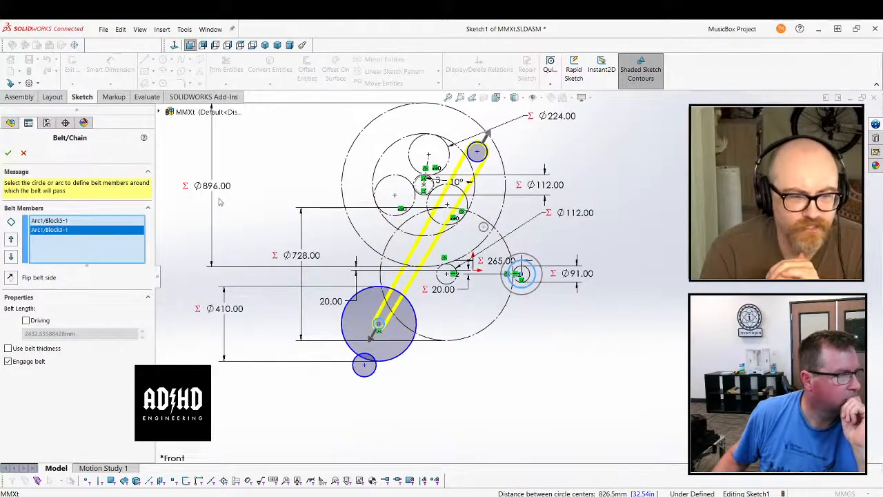
{"action": "right_click", "coordinate": [95, 238]}
{"action": "left_click", "coordinate": [138, 246]}
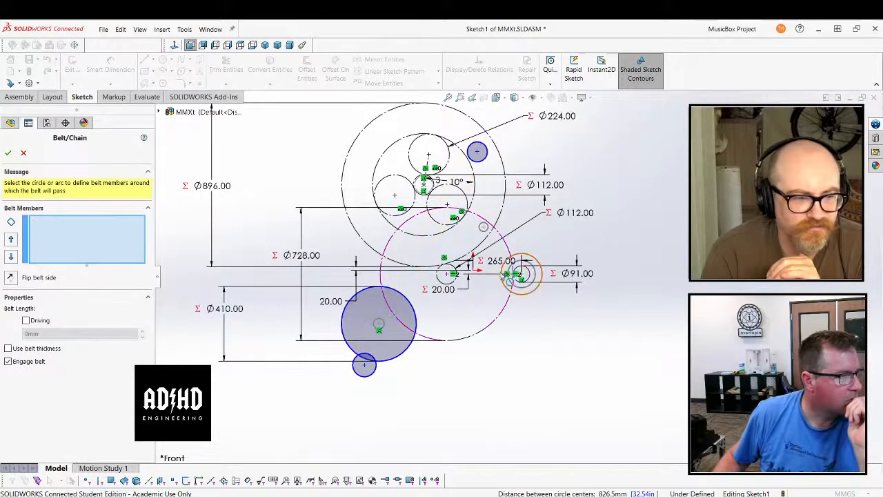
{"action": "left_click", "coordinate": [535, 262]}
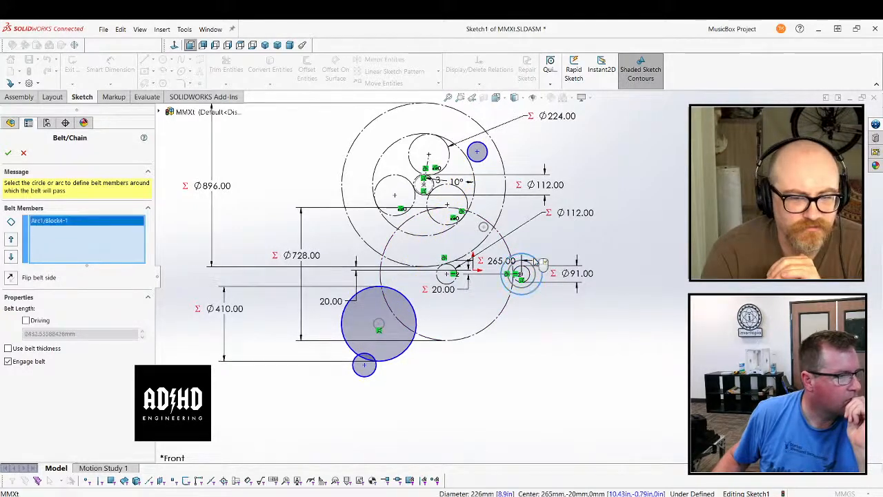
{"action": "left_click", "coordinate": [386, 326]}
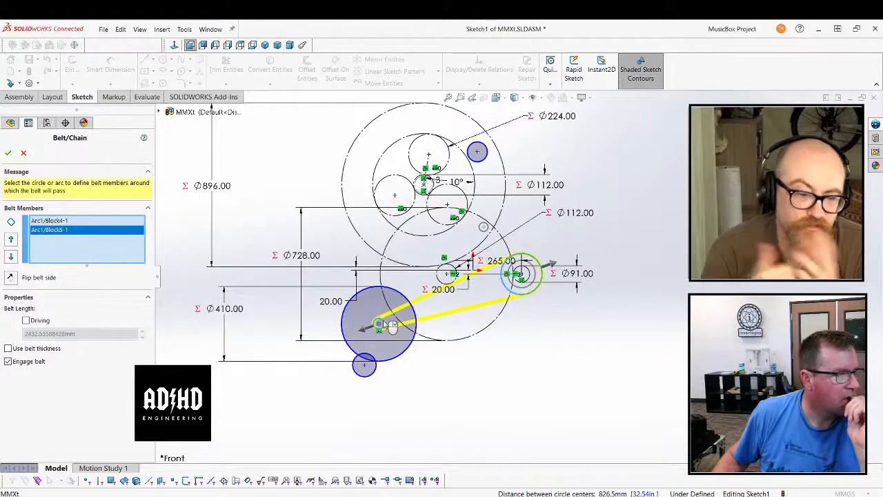
{"action": "left_click", "coordinate": [7, 152]}
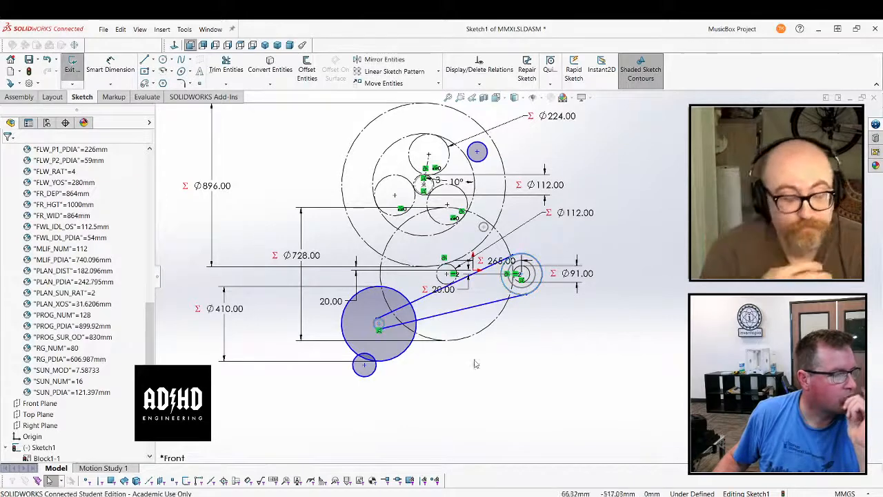
Edit the belt between the crank and flywheel pulleys, making its length driving and setting it to 2500 mm
{"action": "scroll", "coordinate": [473, 362], "scroll_direction": "down", "scroll_amount": 2}
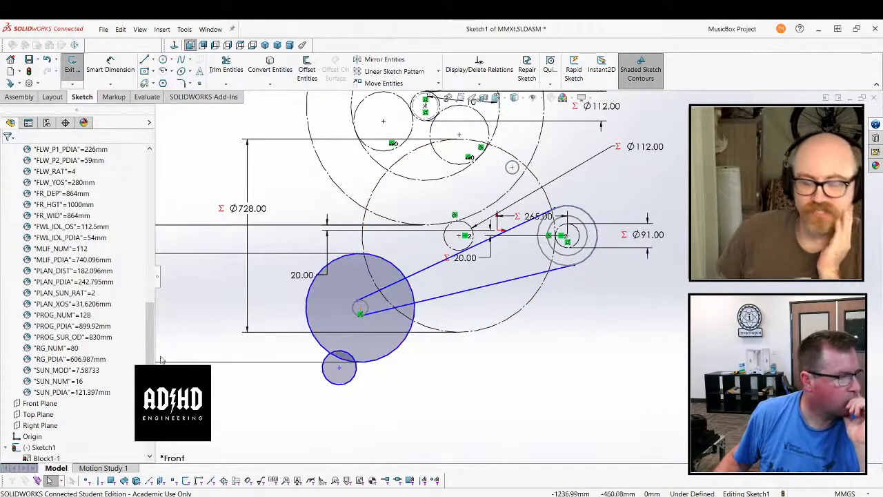
{"action": "scroll", "coordinate": [78, 414], "scroll_direction": "down", "scroll_amount": 3}
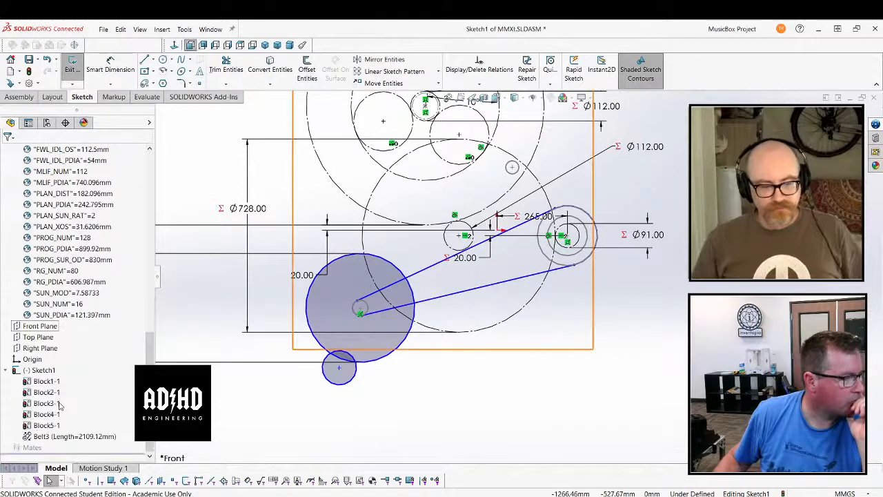
{"action": "right_click", "coordinate": [90, 436]}
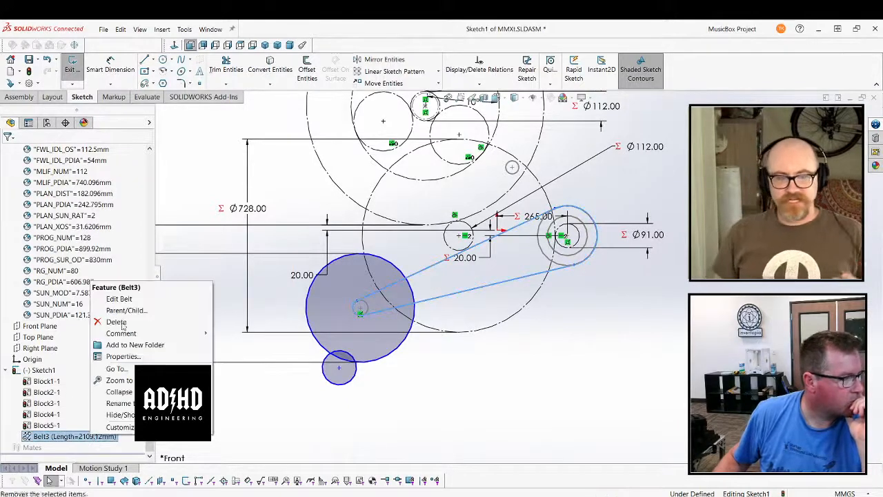
{"action": "left_click", "coordinate": [120, 298]}
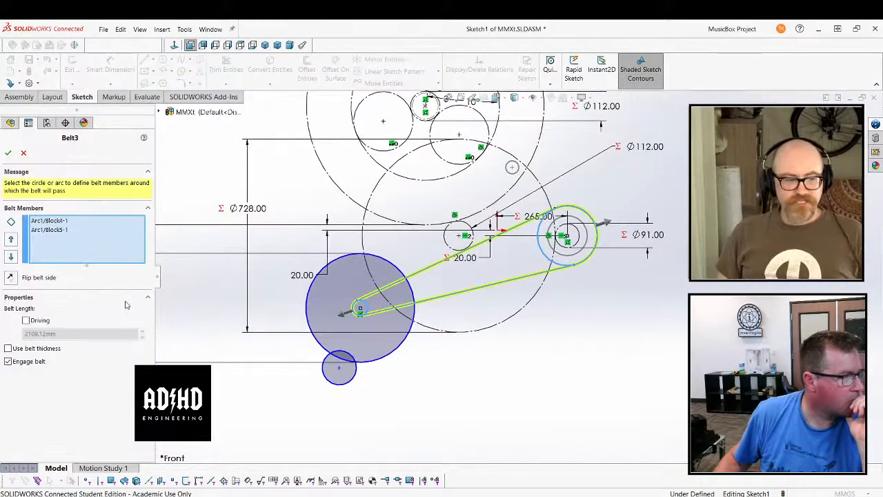
{"action": "left_click", "coordinate": [26, 321]}
{"action": "left_click_drag", "start_coordinate": [71, 334], "coordinate": [25, 334]}
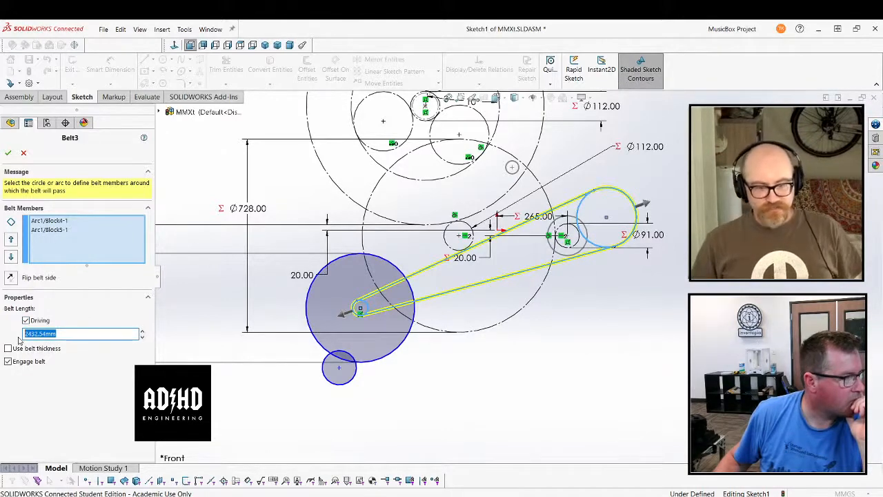
{"action": "type", "text": "2500"}
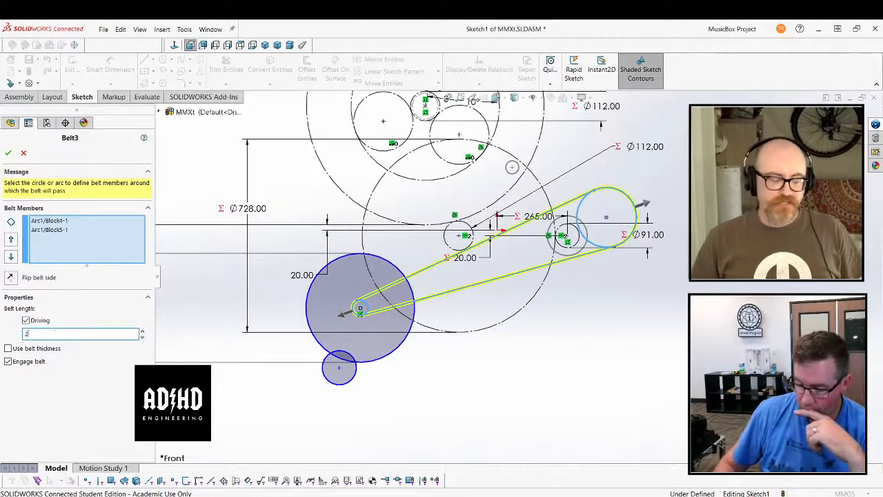
{"action": "key", "text": "Return"}
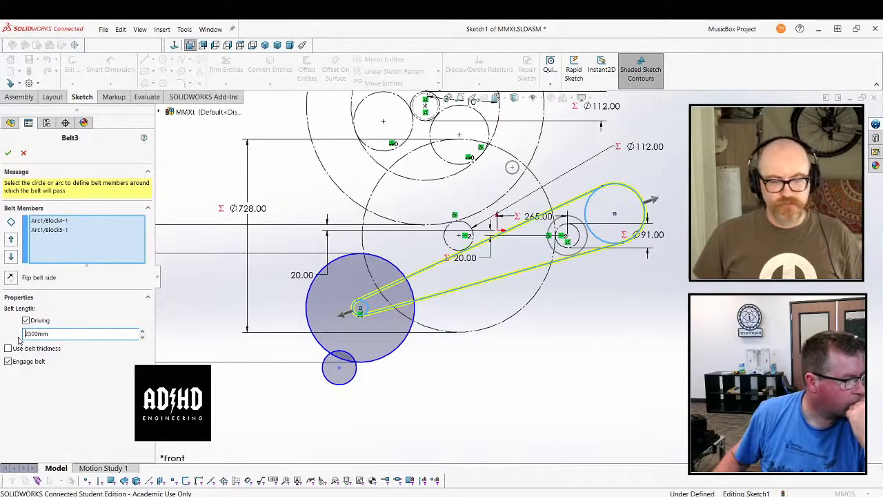
{"action": "left_click", "coordinate": [8, 152]}
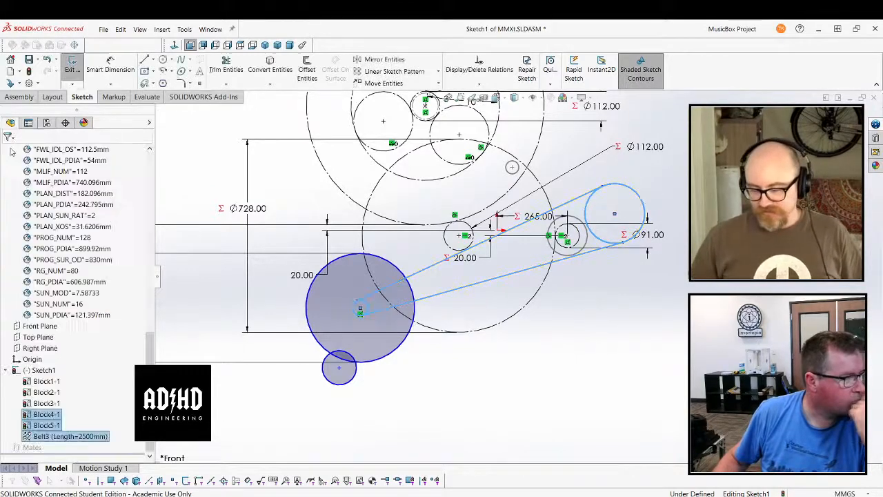
{"action": "left_click", "coordinate": [217, 351]}
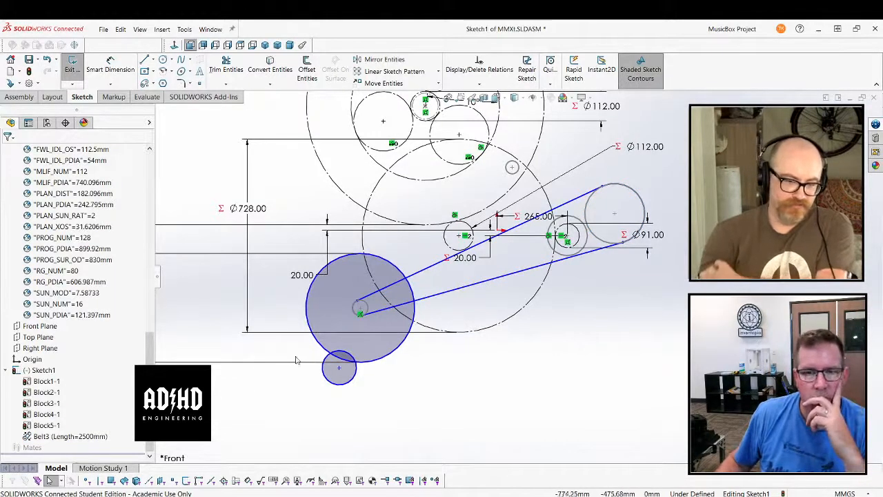
Make a block from the small circle at the lower edge of the 410 mm flywheel, with its insertion point at the circle's centre
{"action": "scroll", "coordinate": [410, 360], "scroll_direction": "up", "scroll_amount": 3}
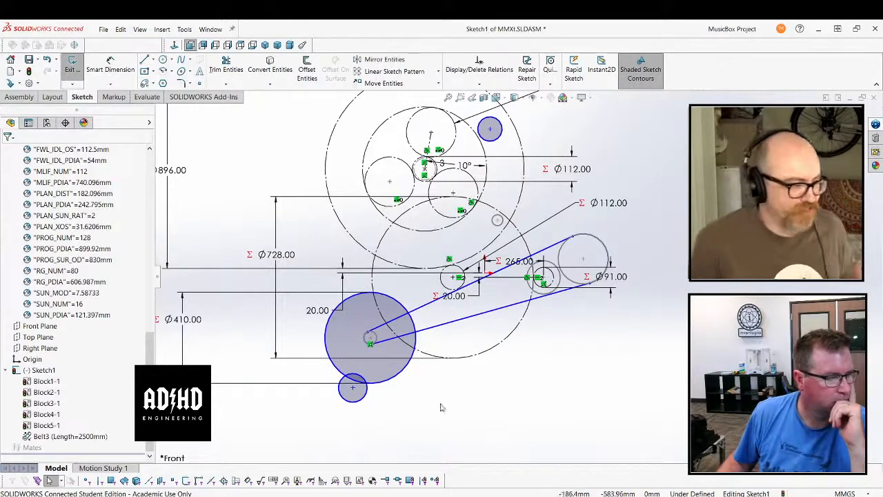
{"action": "left_click", "coordinate": [364, 398]}
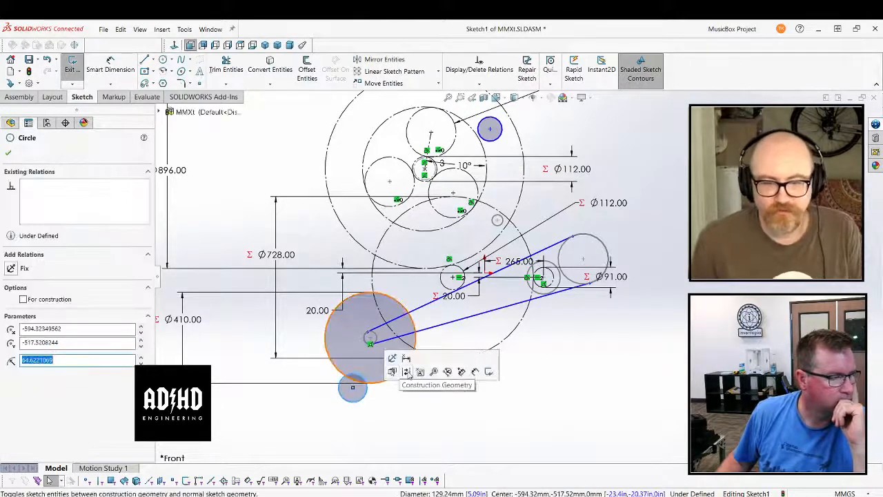
{"action": "left_click", "coordinate": [419, 371]}
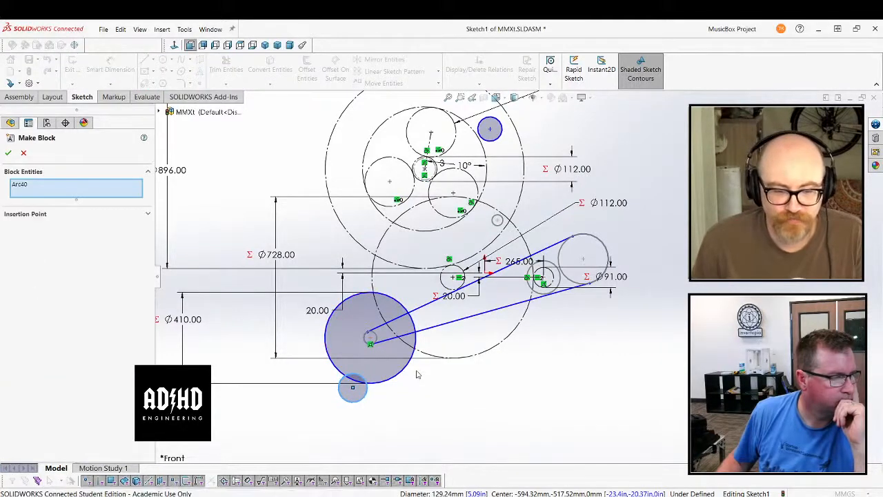
{"action": "left_click", "coordinate": [47, 216]}
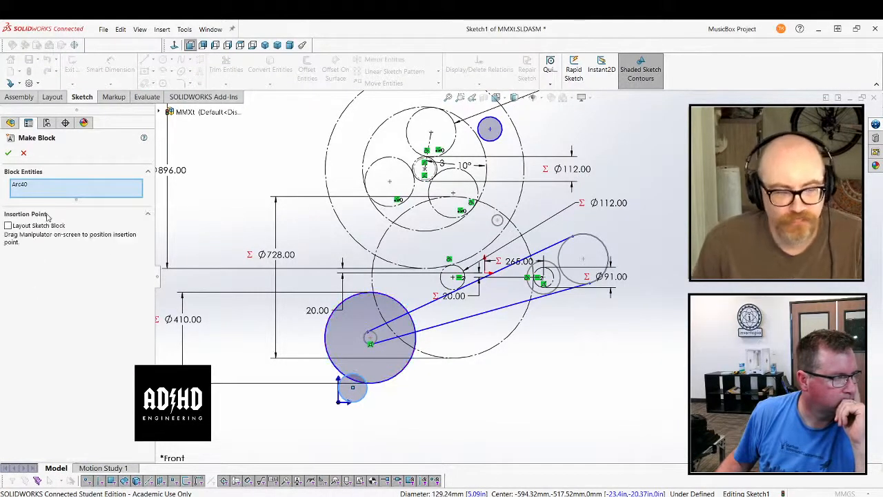
{"action": "left_click_drag", "start_coordinate": [338, 401], "coordinate": [353, 389]}
{"action": "left_click", "coordinate": [6, 153]}
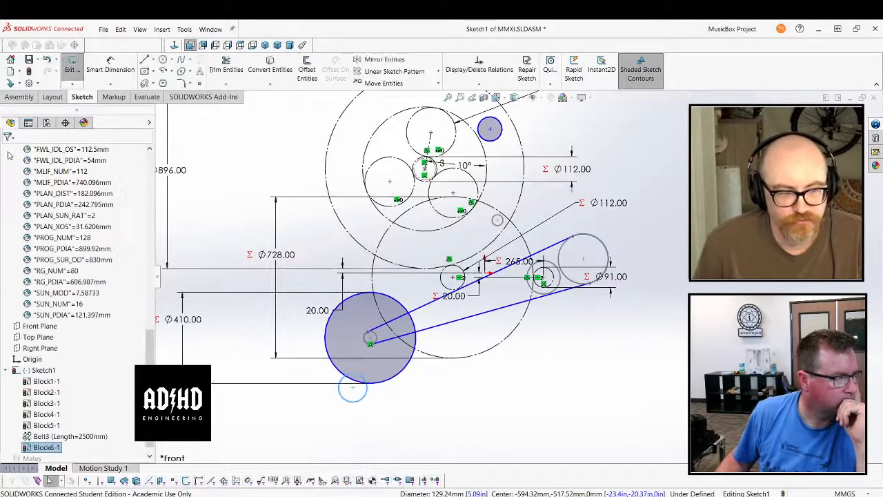
Rename Block1, the small idler circle above the crank, as Prog Block Tensioner
{"action": "scroll", "coordinate": [49, 386], "scroll_direction": "down", "scroll_amount": 3}
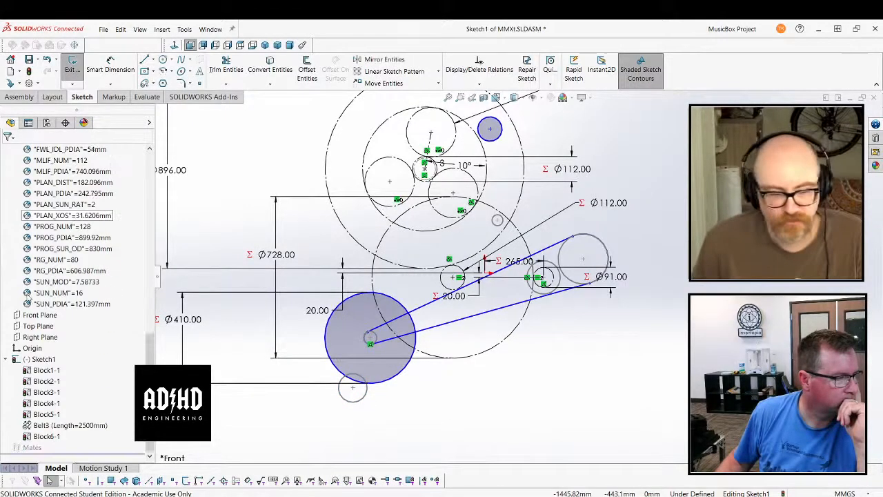
{"action": "left_click", "coordinate": [47, 370]}
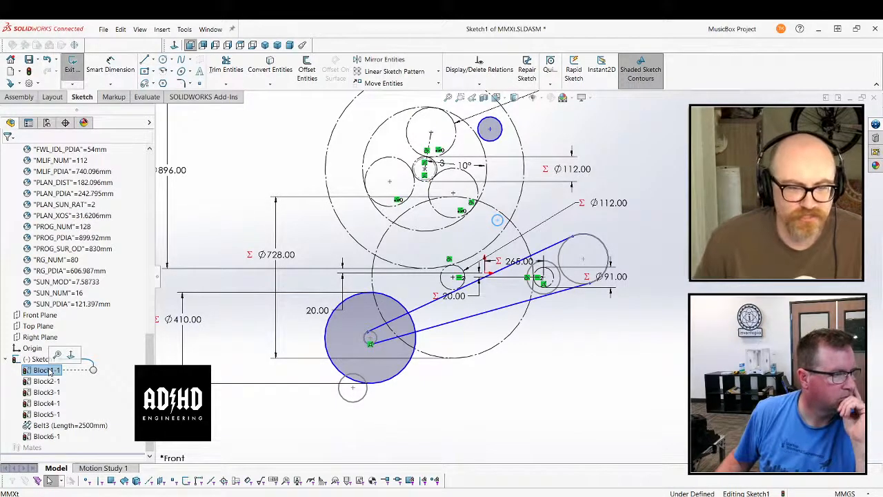
{"action": "left_click", "coordinate": [50, 371]}
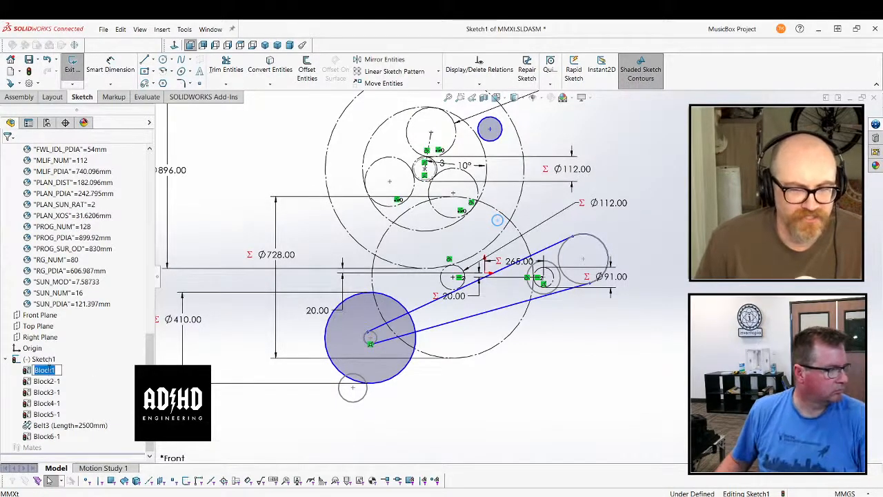
{"action": "type", "text": "P"}
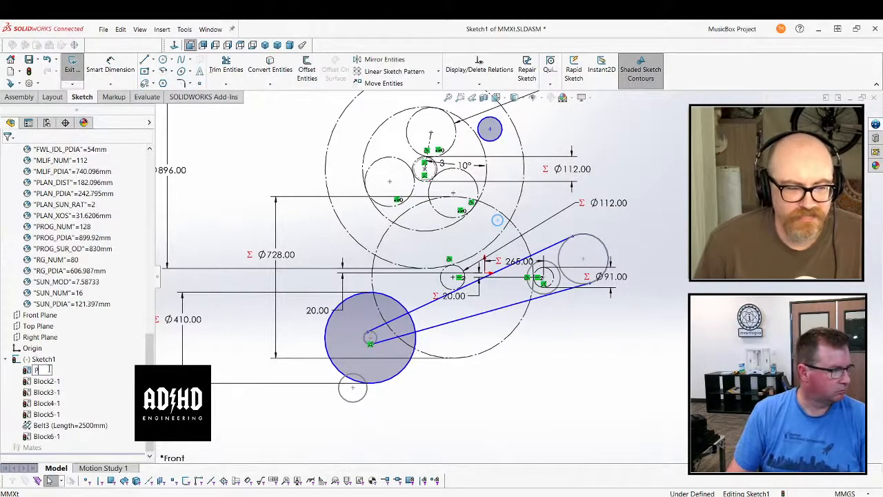
{"action": "type", "text": "rog B"}
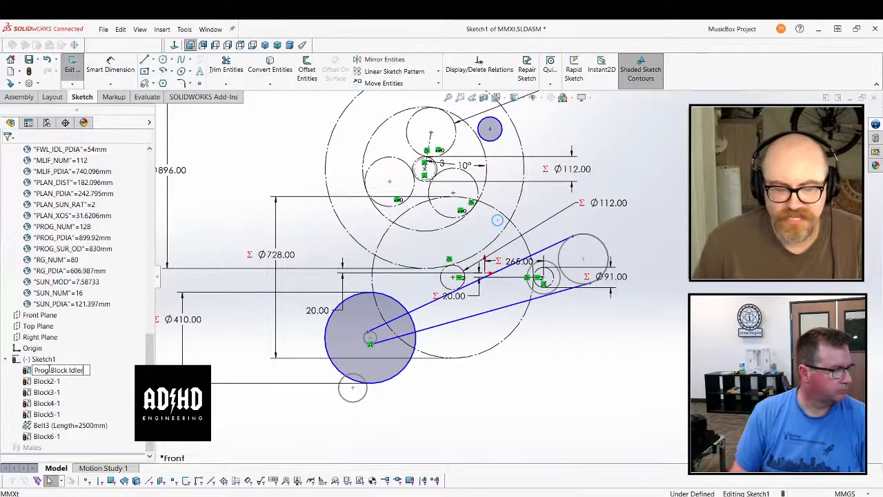
{"action": "key", "text": "BackSpace"}
{"action": "key", "text": "BackSpace"}
{"action": "key", "text": "BackSpace"}
{"action": "type", "text": "Ten"}
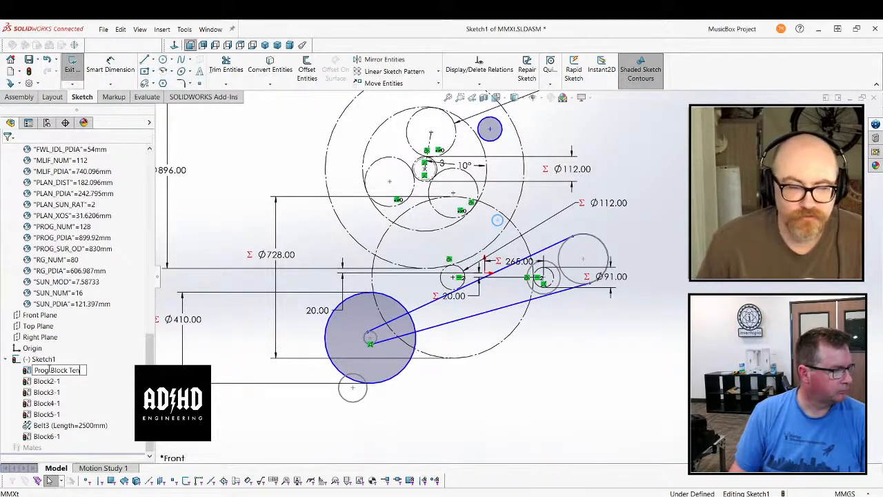
{"action": "type", "text": "sioner"}
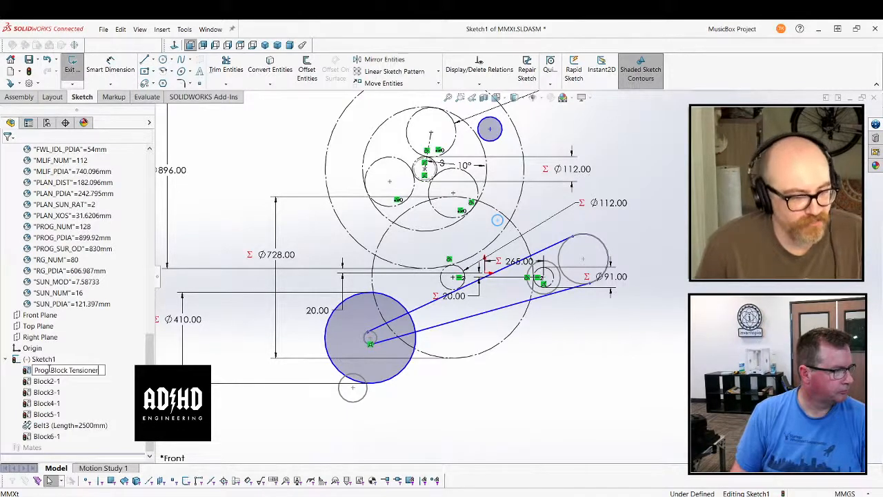
{"action": "key", "text": "Return"}
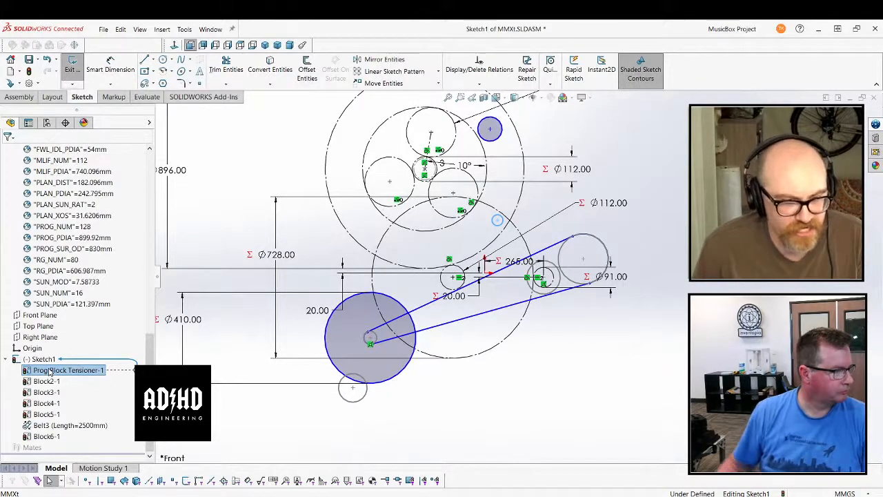
Rename Block2, the circle at the centre of the planetary gears, as Prog Wheel Pulley
{"action": "left_click", "coordinate": [58, 385]}
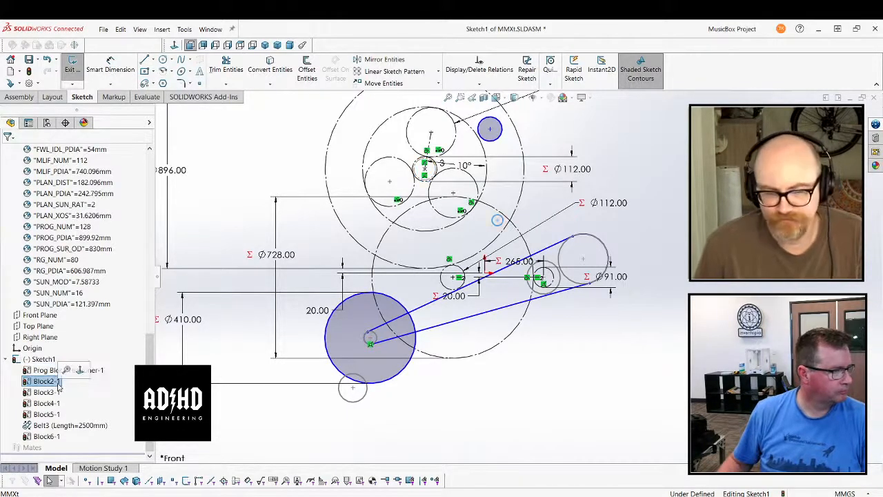
{"action": "left_click", "coordinate": [58, 384]}
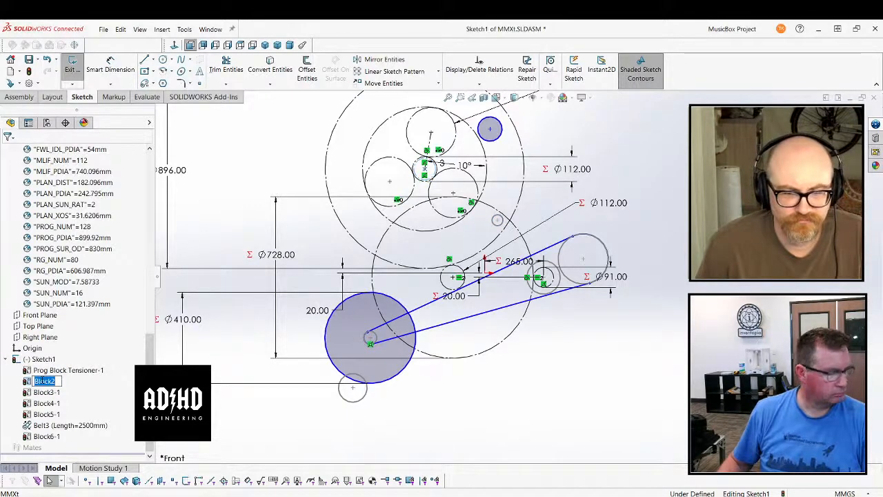
{"action": "type", "text": "Prog Whe"}
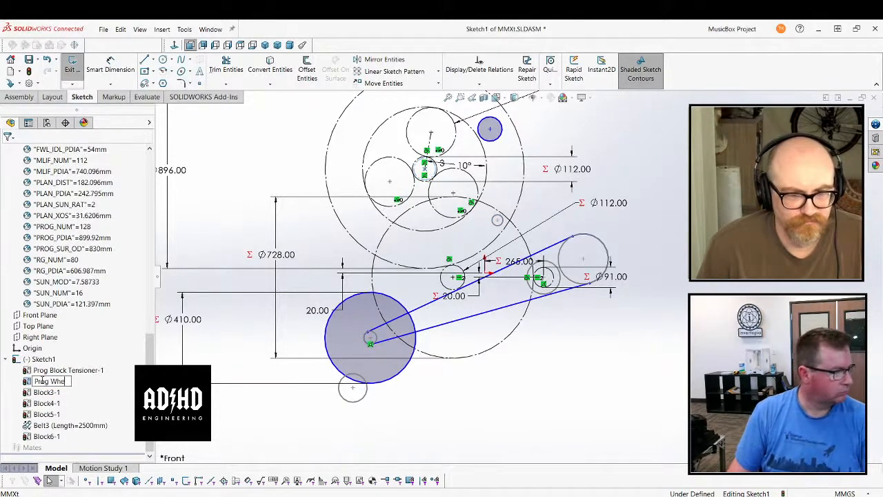
{"action": "type", "text": "el Pulley-1"}
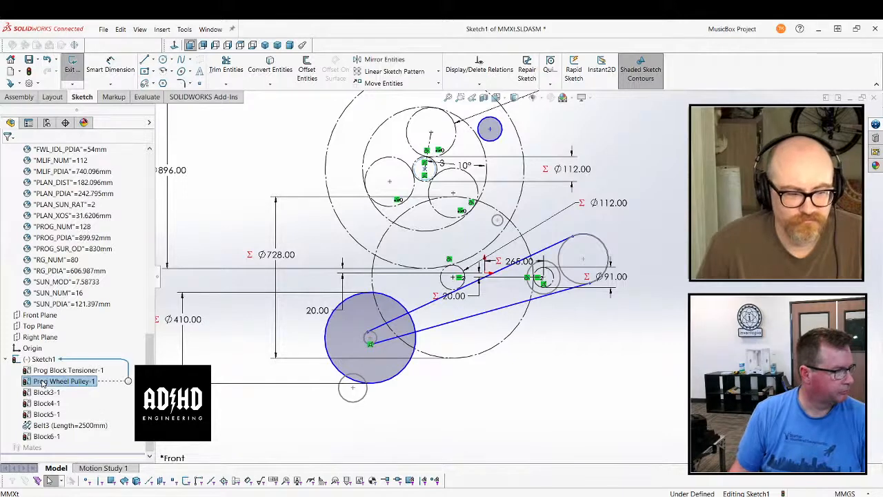
Rename Block3, the pulley circle around the crank, as Prog Wheel Belt on crankshaft
{"action": "left_click", "coordinate": [45, 392]}
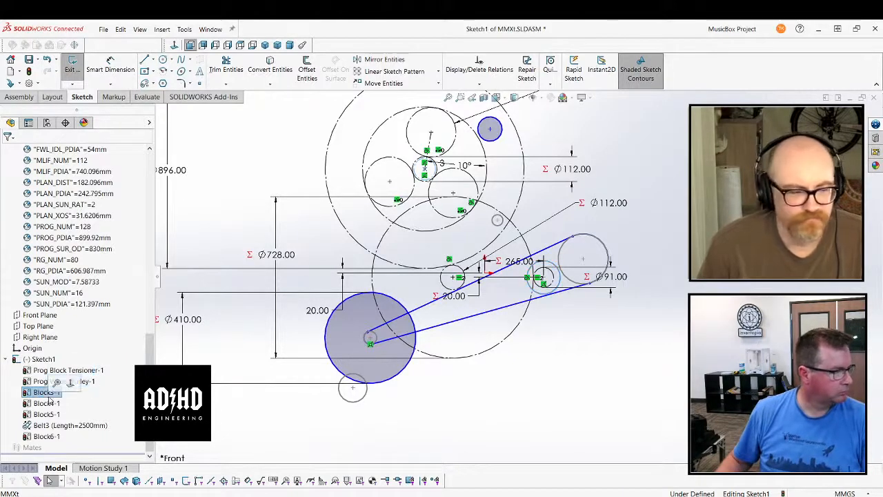
{"action": "left_click", "coordinate": [45, 391]}
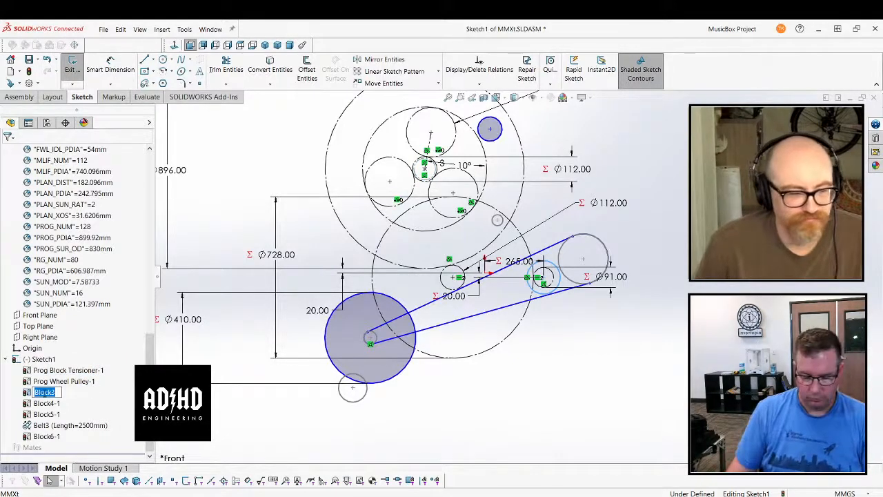
{"action": "type", "text": "Prog Wheel Drive Pu"}
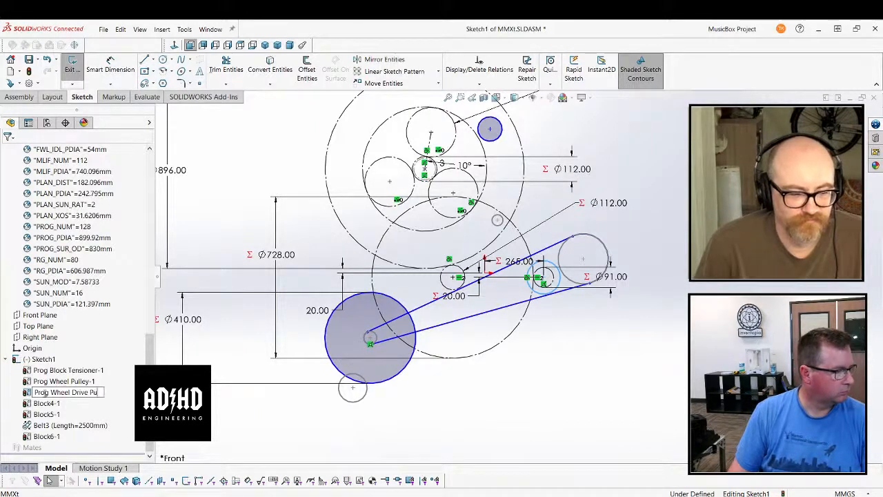
{"action": "type", "text": "lley"}
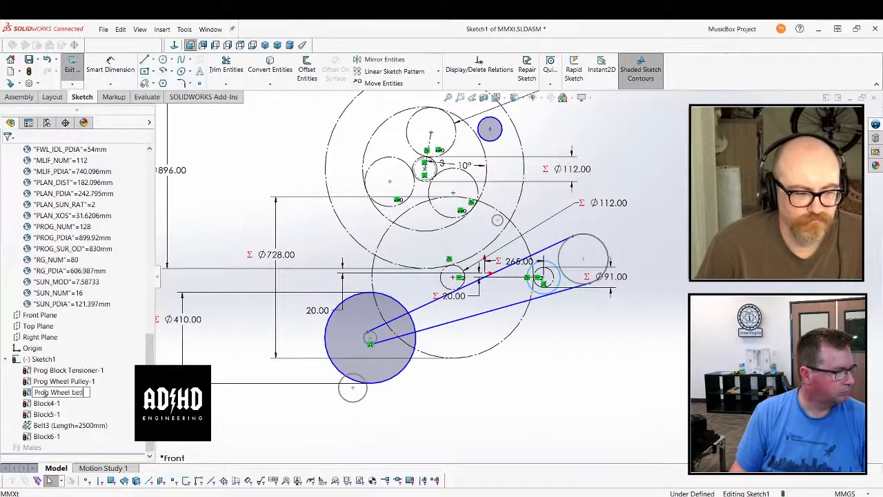
{"action": "key", "text": "BackSpace"}
{"action": "key", "text": "BackSpace"}
{"action": "type", "text": "Belt"}
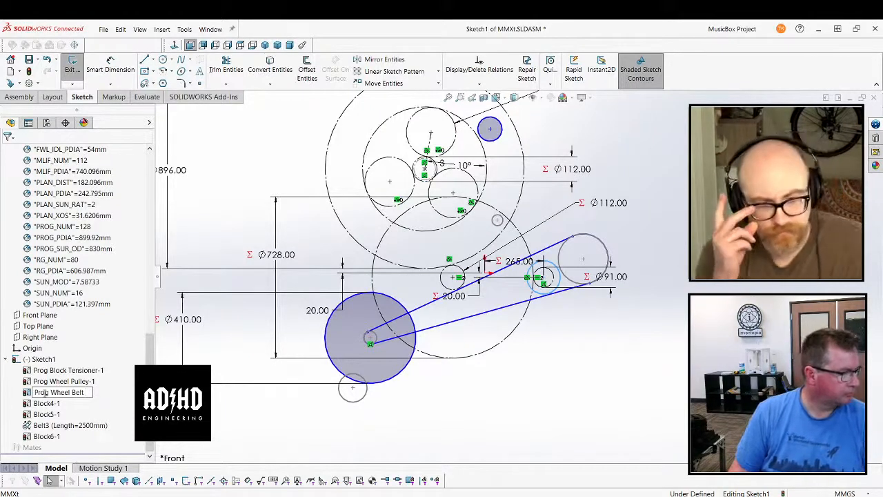
{"action": "type", "text": " D"}
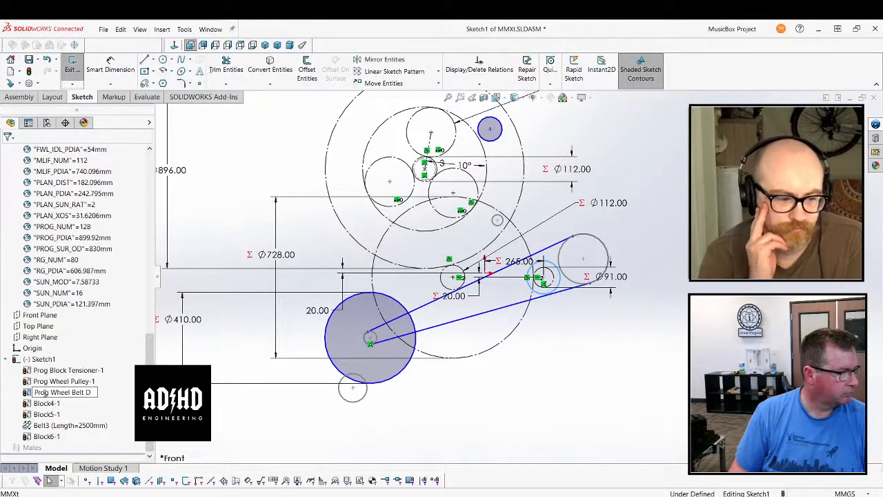
{"action": "key", "text": "BackSpace"}
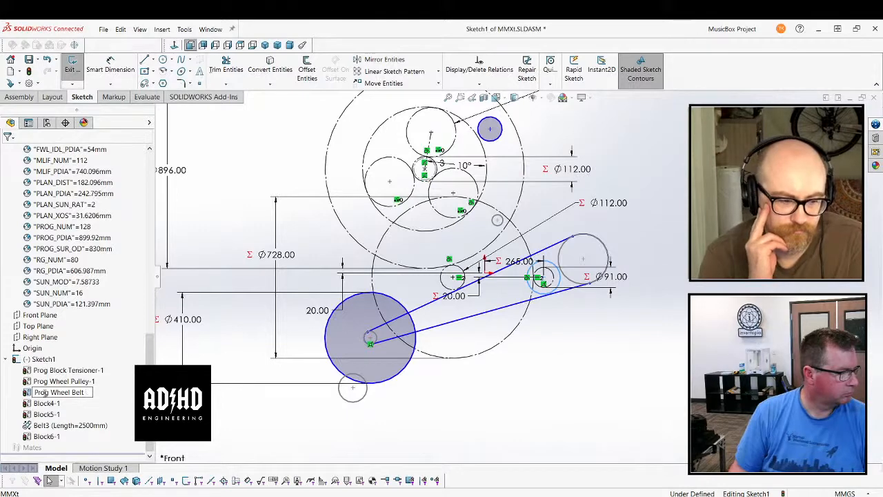
{"action": "type", "text": "on c"}
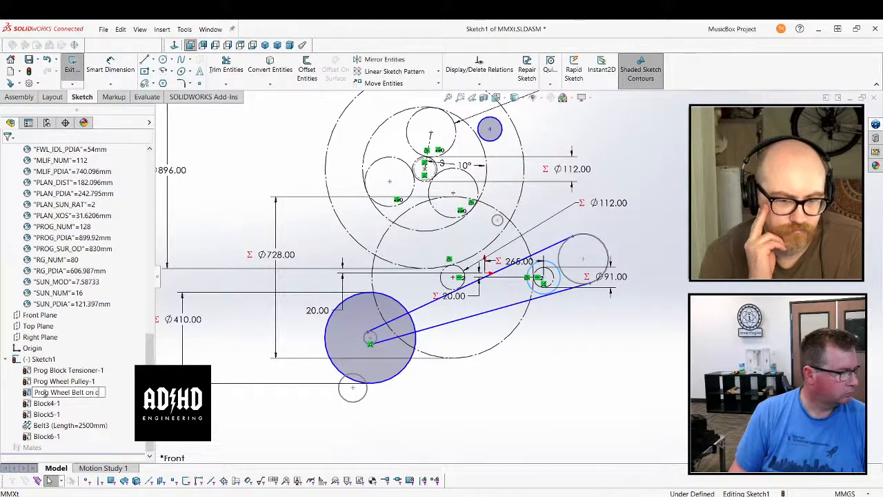
{"action": "type", "text": "rankshaft"}
{"action": "key", "text": "Return"}
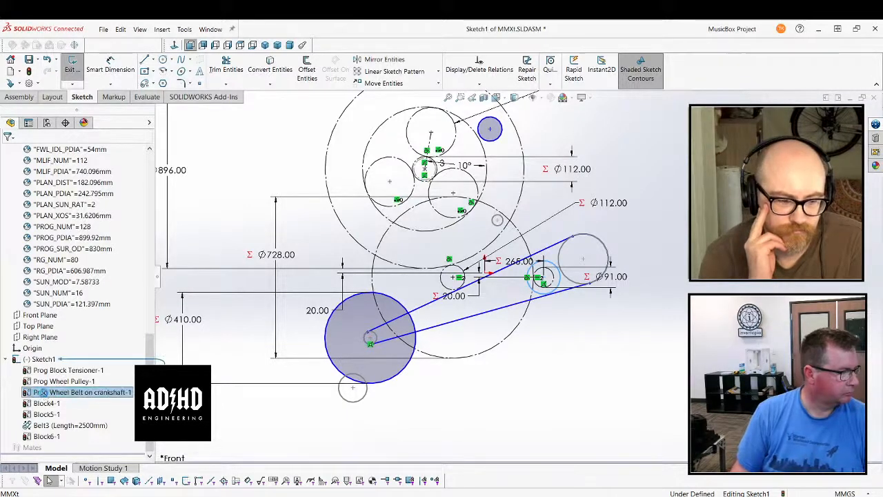
Rename Block4, the large pulley circle beside the crank, as Flywheel Drive Pulley
{"action": "left_click", "coordinate": [55, 407]}
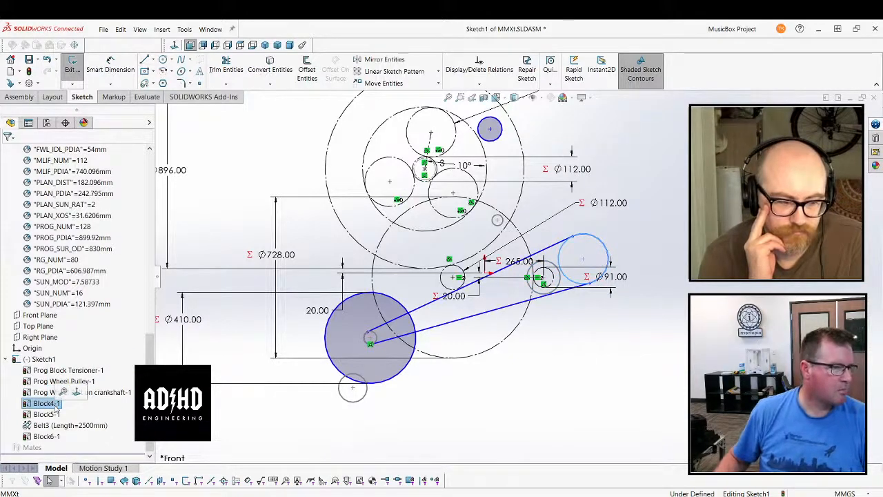
{"action": "left_click", "coordinate": [55, 406]}
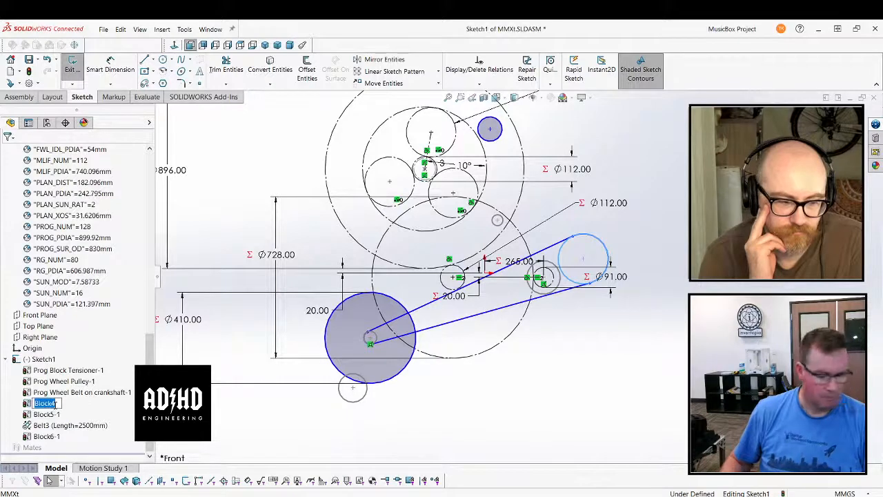
{"action": "type", "text": "Flywhe"}
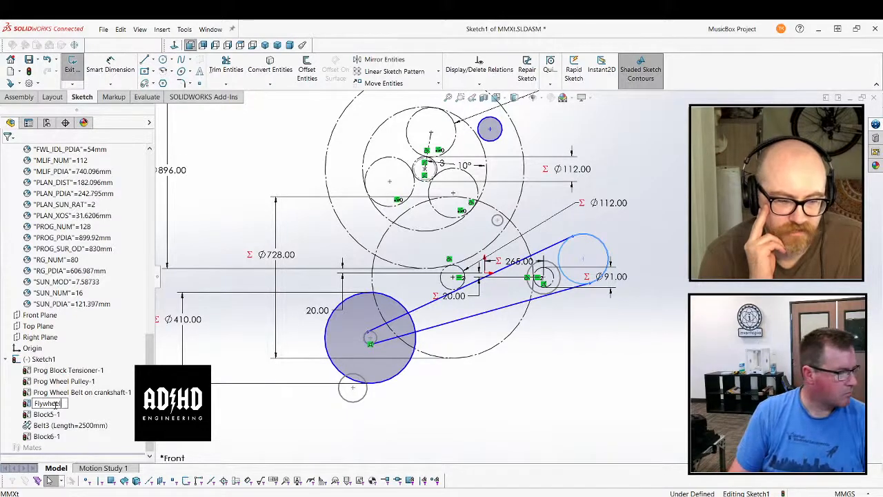
{"action": "type", "text": "el Drive Pulley"}
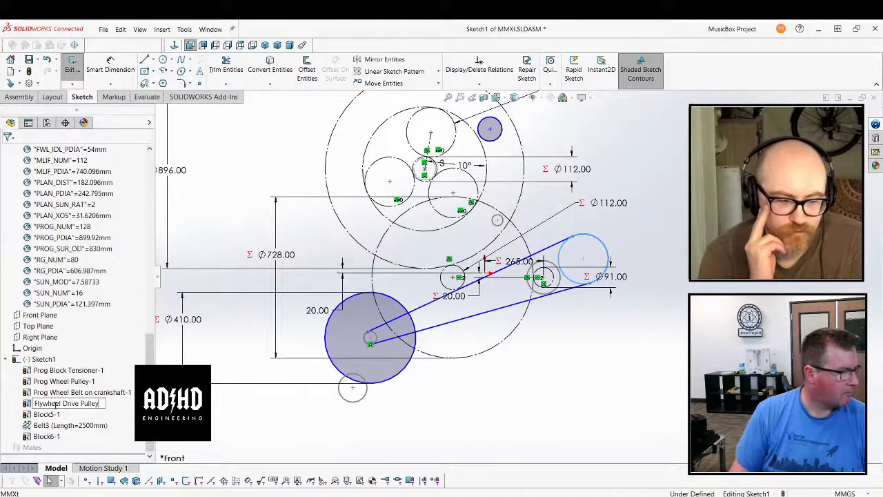
{"action": "key", "text": "Return"}
Rename Block5, the small circle at the centre of the 410 mm flywheel, as Flywheel Pulley
{"action": "left_click", "coordinate": [45, 415]}
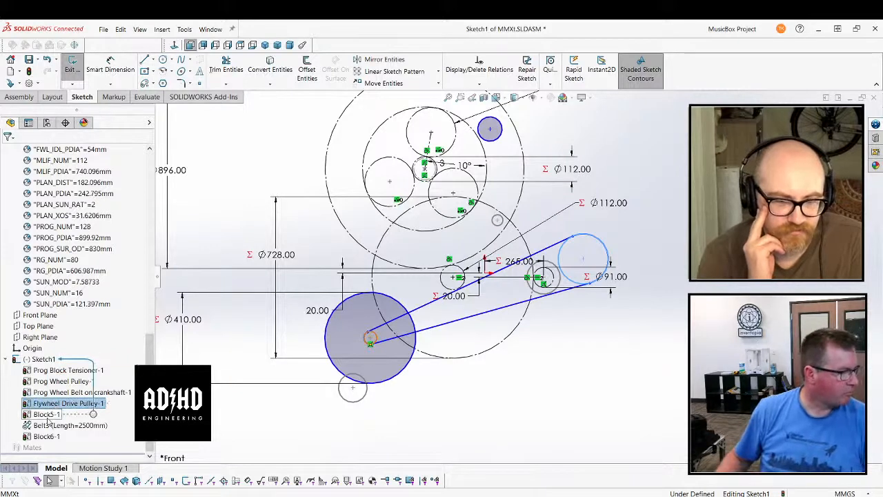
{"action": "left_click", "coordinate": [45, 414]}
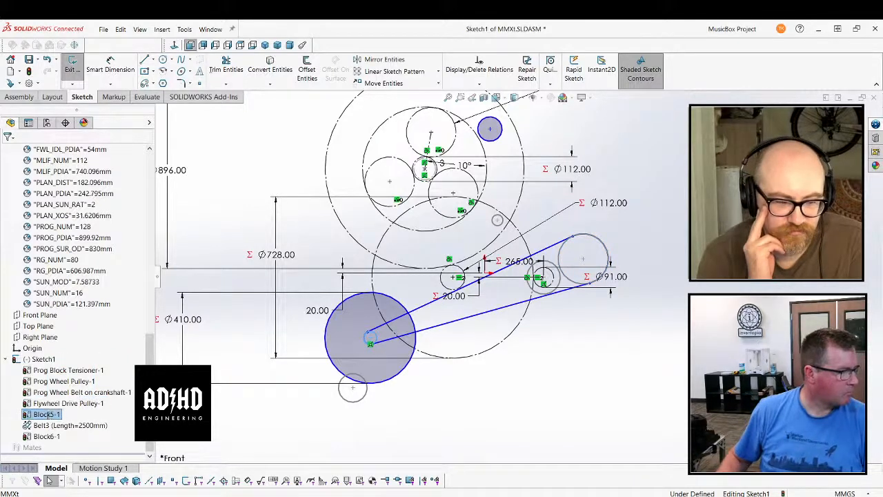
{"action": "type", "text": "Fl"}
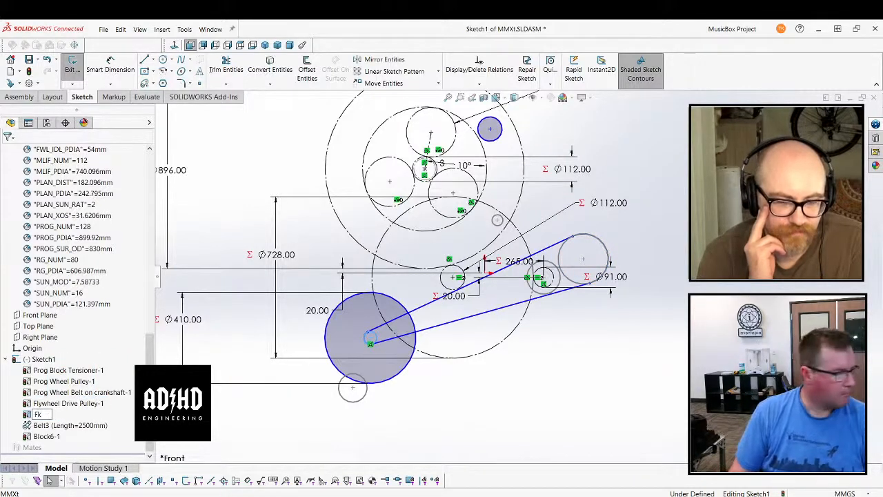
{"action": "key", "text": "BackSpace"}
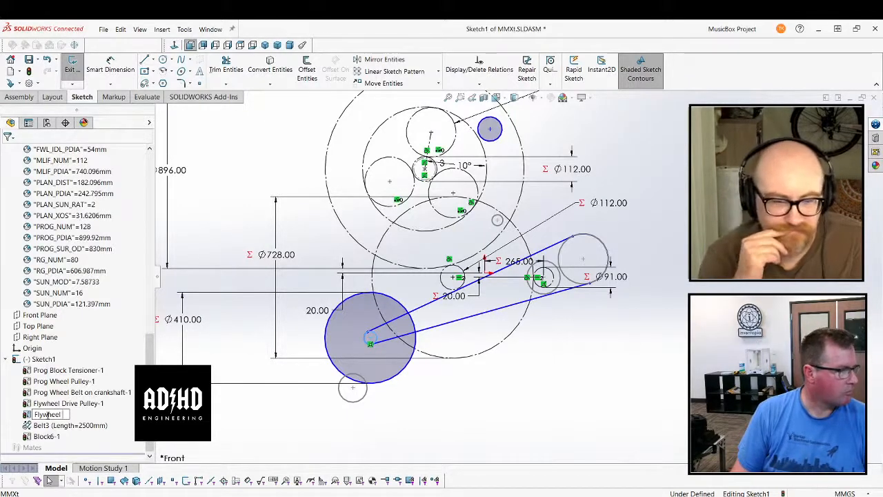
{"action": "type", "text": "Pulle"}
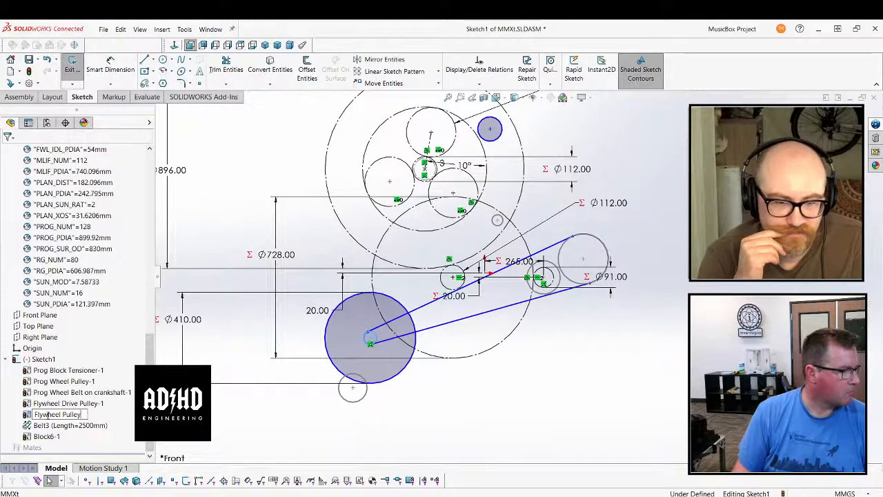
{"action": "type", "text": "y"}
{"action": "key", "text": "Return"}
Rename Block6, the small circle at the lower edge of the flywheel, as Motor Drive Pulley
{"action": "left_click", "coordinate": [46, 436]}
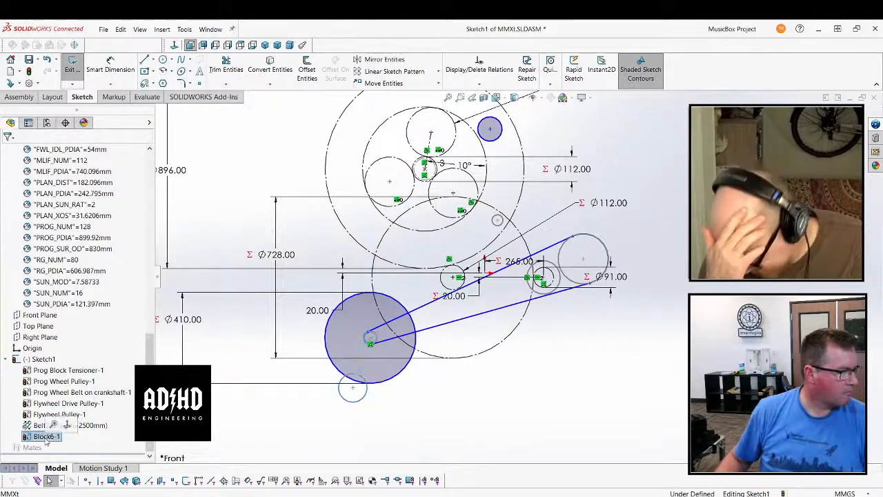
{"action": "left_click", "coordinate": [46, 437]}
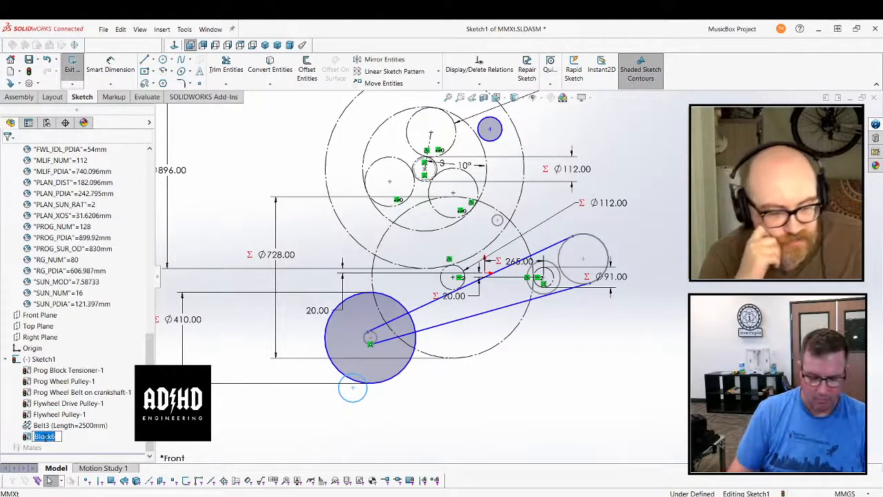
{"action": "type", "text": "Motor Drive P"}
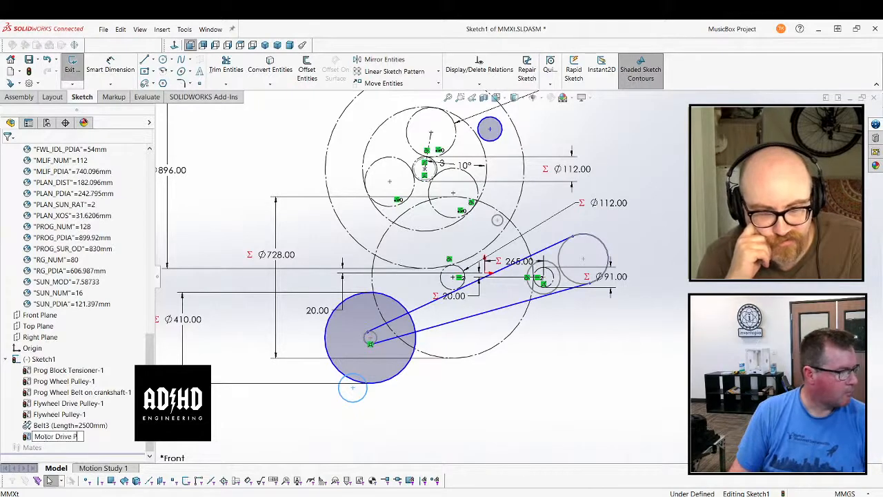
{"action": "type", "text": "ulley"}
{"action": "key", "text": "Return"}
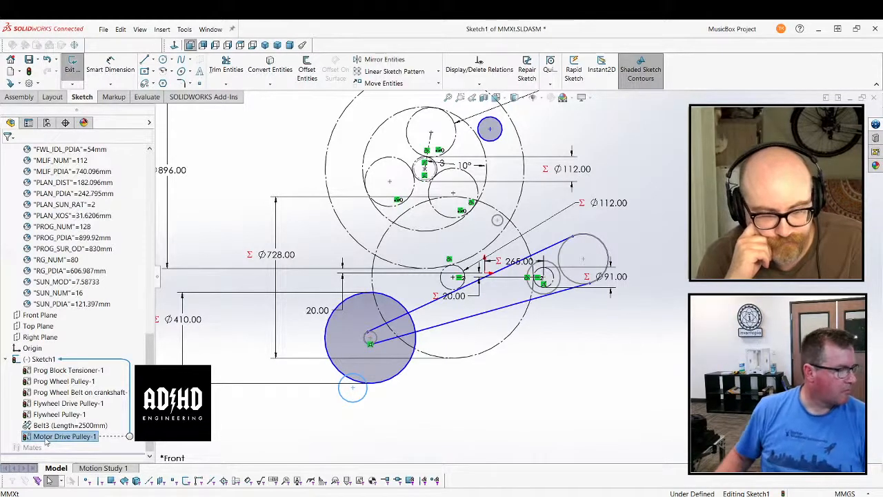
{"action": "left_click", "coordinate": [524, 442]}
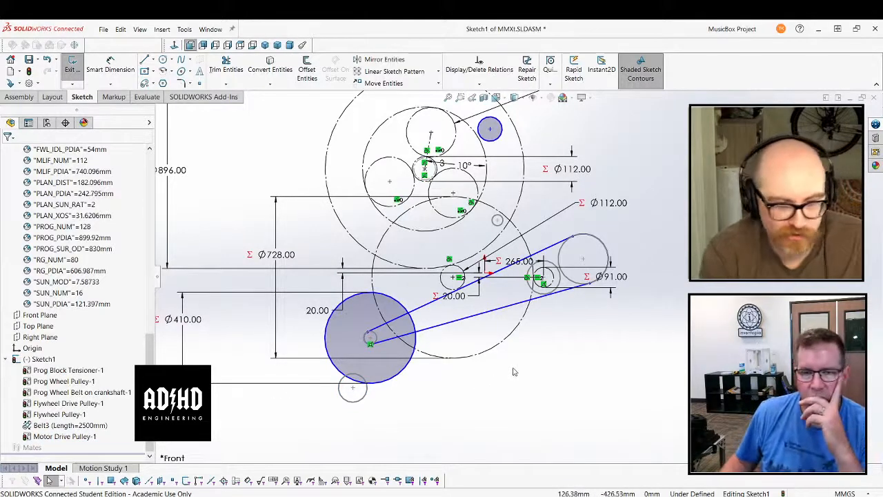
Convert the 410 mm flywheel circle to construction geometry
{"action": "left_click", "coordinate": [330, 328]}
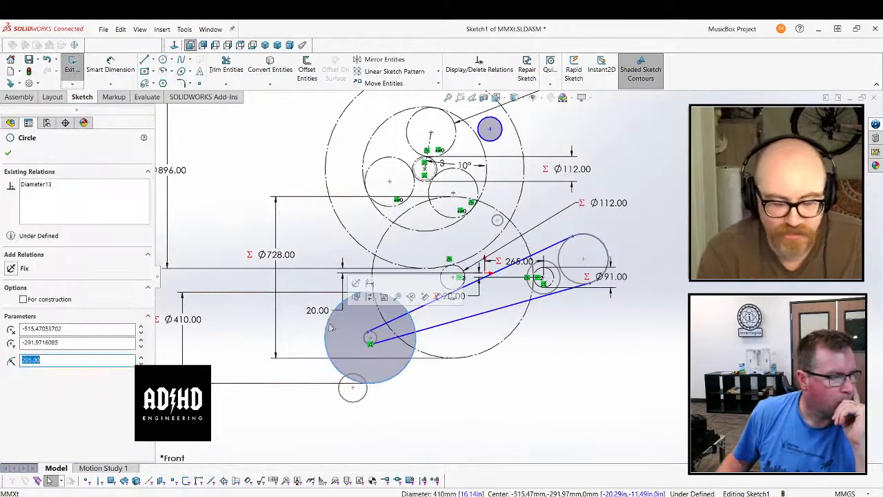
{"action": "left_click", "coordinate": [462, 408]}
Examine the Flywheel Pulley, Flywheel Drive Pulley and Motor Drive Pulley blocks and the settings of the belt around the two flywheel pulleys
{"action": "left_click", "coordinate": [374, 339]}
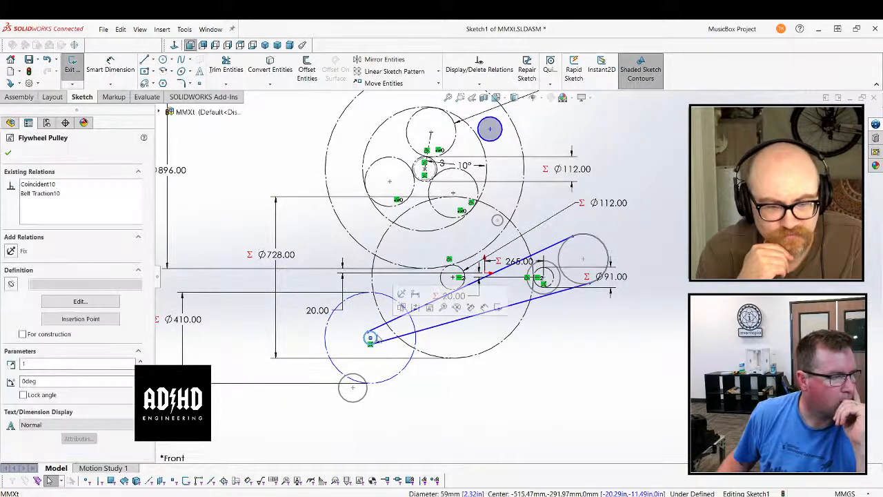
{"action": "left_click", "coordinate": [503, 414]}
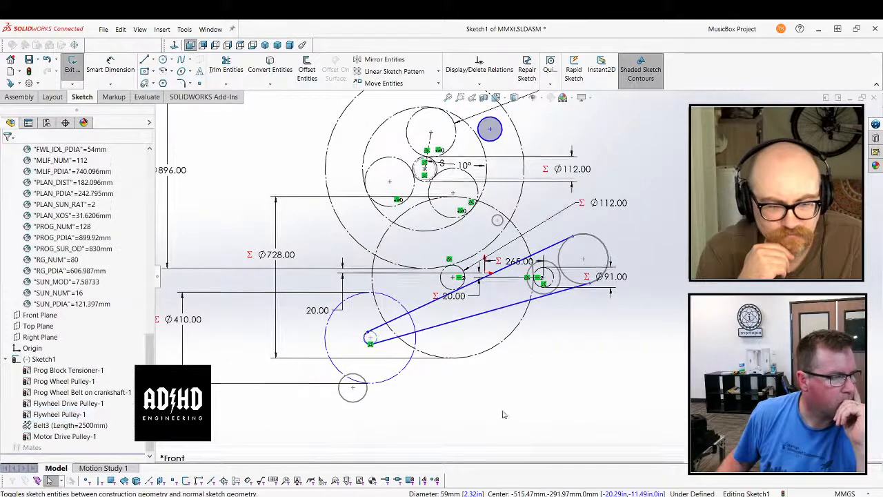
{"action": "left_click", "coordinate": [590, 238]}
{"action": "left_click", "coordinate": [466, 403]}
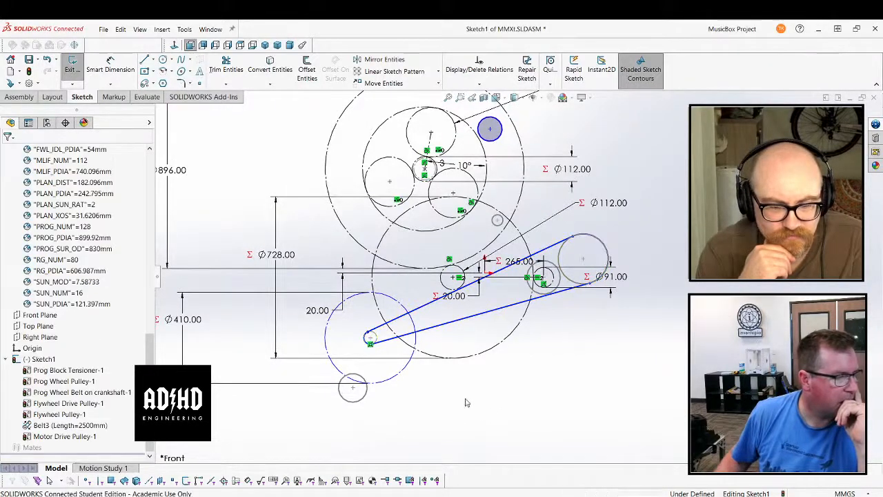
{"action": "double_click", "coordinate": [515, 306]}
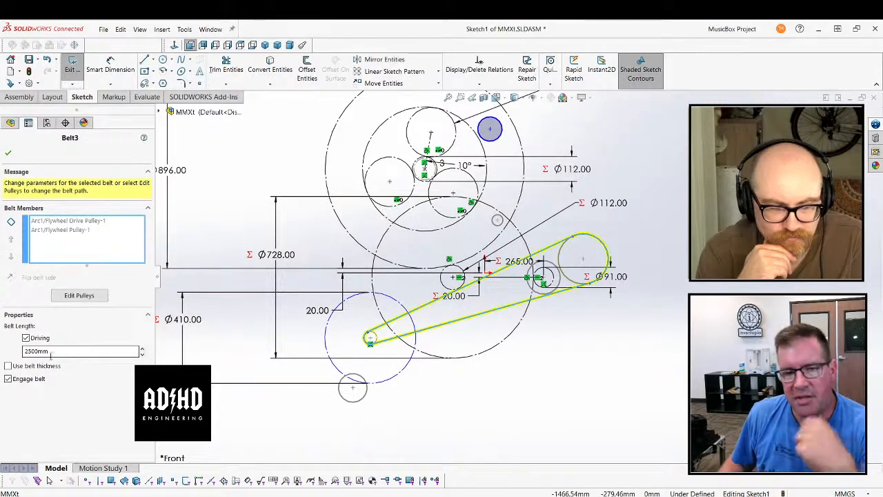
{"action": "left_click", "coordinate": [474, 369]}
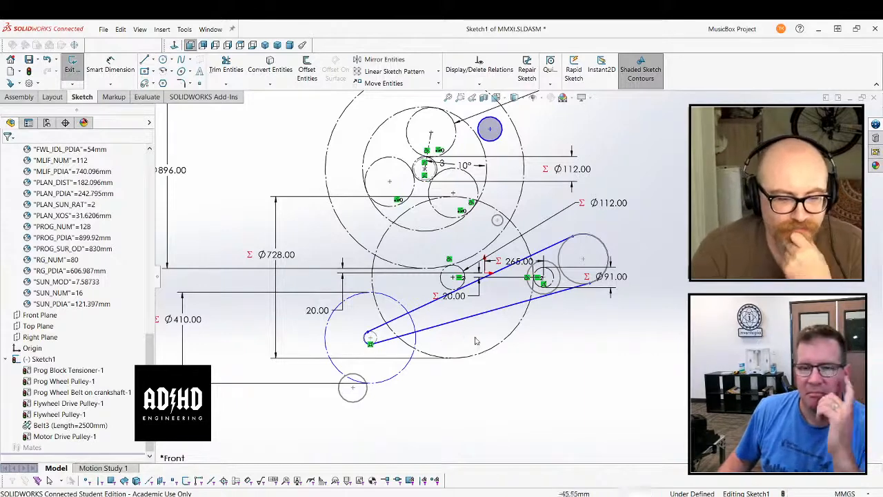
{"action": "left_click", "coordinate": [362, 379]}
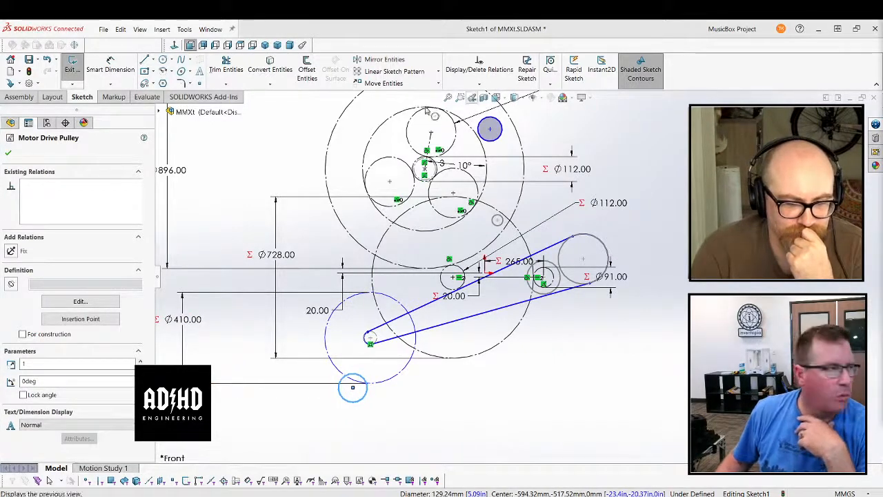
Delete Belt3, the belt connecting the Flywheel Drive Pulley and the Flywheel Pulley
{"action": "left_click", "coordinate": [10, 123]}
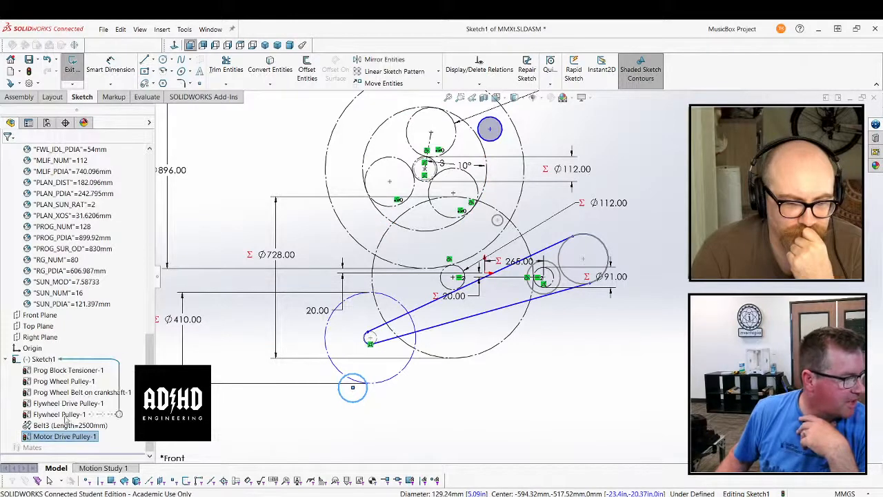
{"action": "left_click", "coordinate": [66, 426]}
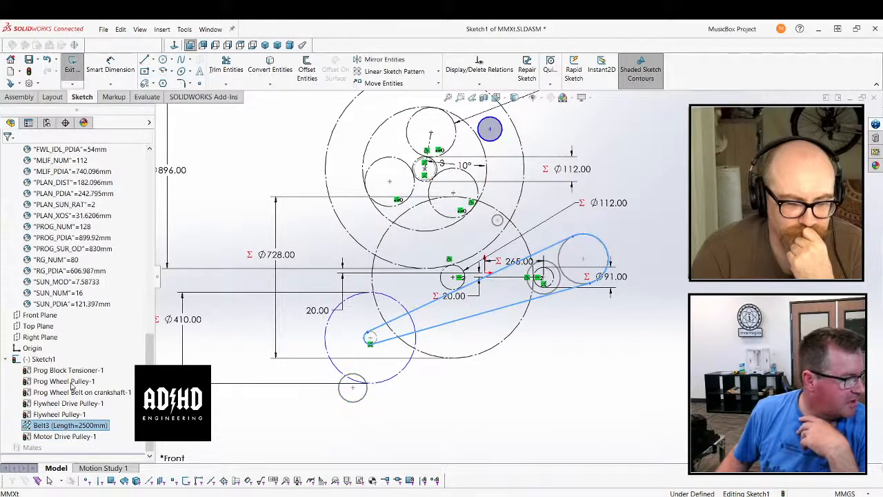
{"action": "right_click", "coordinate": [73, 429]}
{"action": "left_click", "coordinate": [89, 309]}
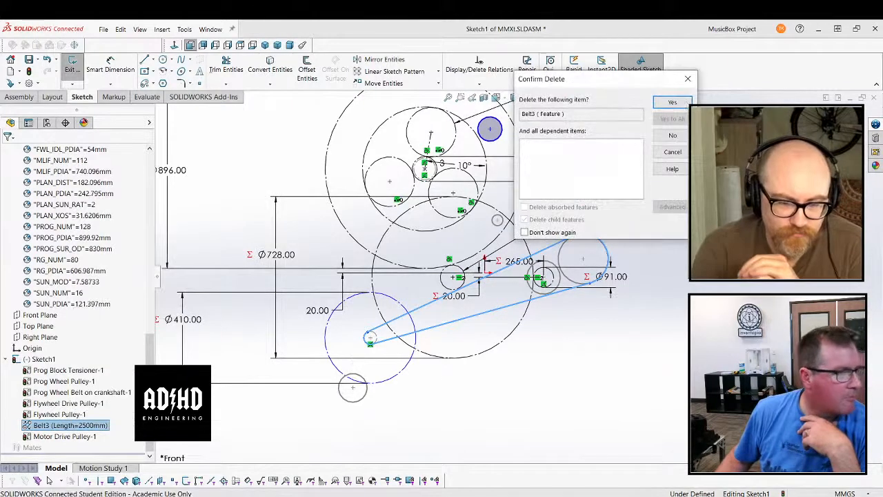
{"action": "left_click", "coordinate": [672, 102]}
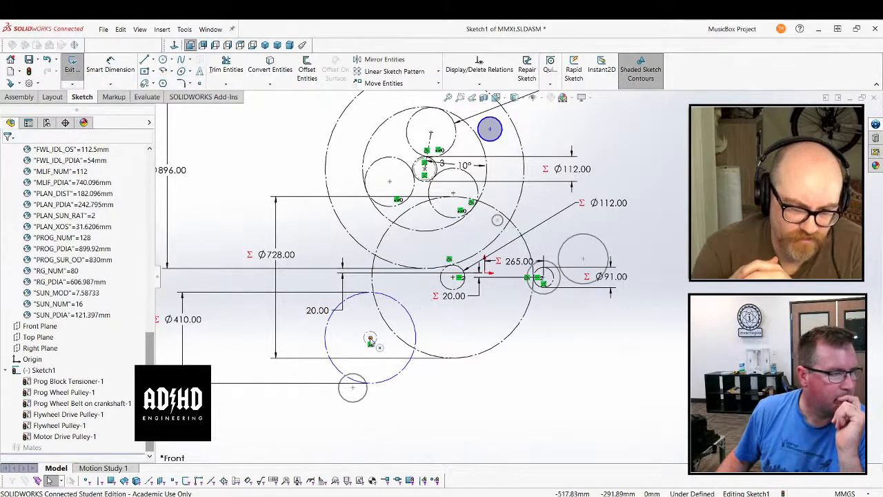
Move the 410 mm flywheel beneath the centre of the 728 mm circle and make the two centres vertical to each other
{"action": "left_click_drag", "start_coordinate": [370, 338], "coordinate": [449, 342]}
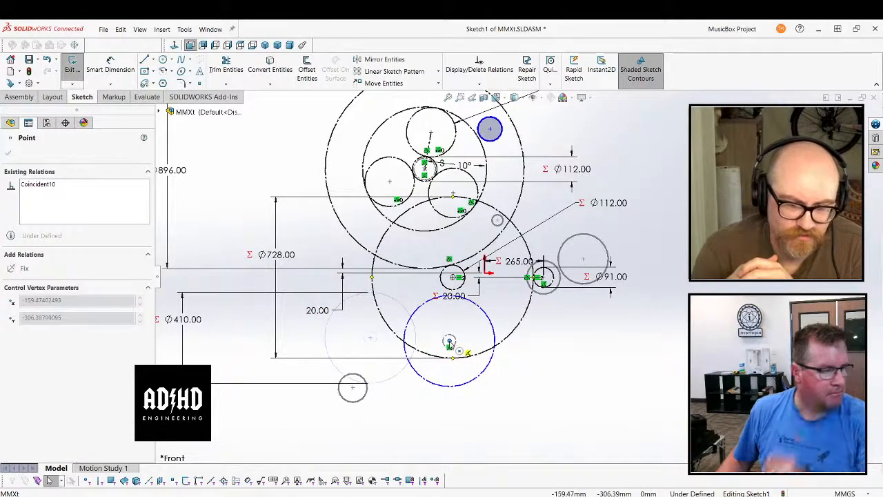
{"action": "left_click", "coordinate": [456, 278], "text": "ctrl"}
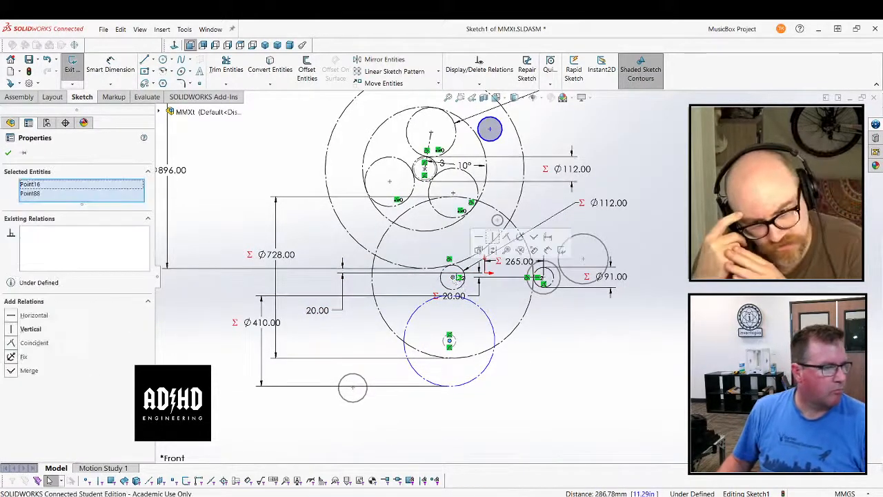
{"action": "left_click", "coordinate": [493, 238]}
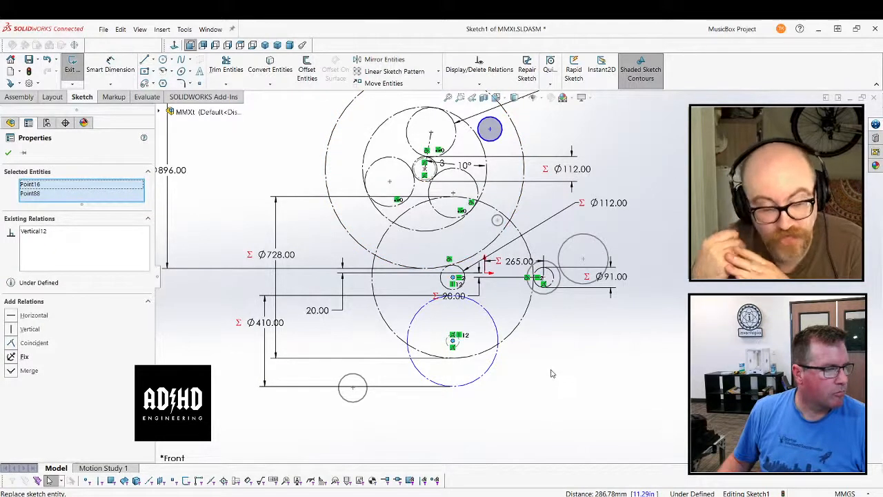
{"action": "left_click", "coordinate": [551, 373]}
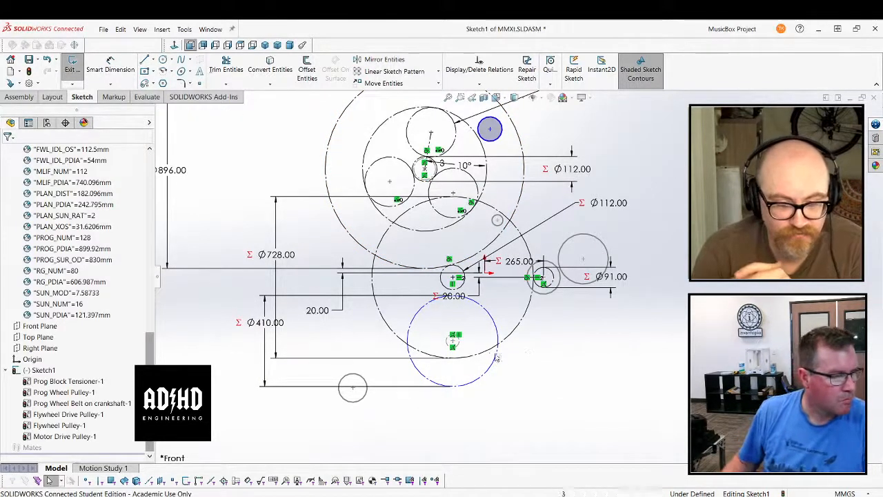
Add a vertical dimension between the centre of the 410 mm flywheel circle and the sketch origin
{"action": "scroll", "coordinate": [94, 256], "scroll_direction": "up", "scroll_amount": 3}
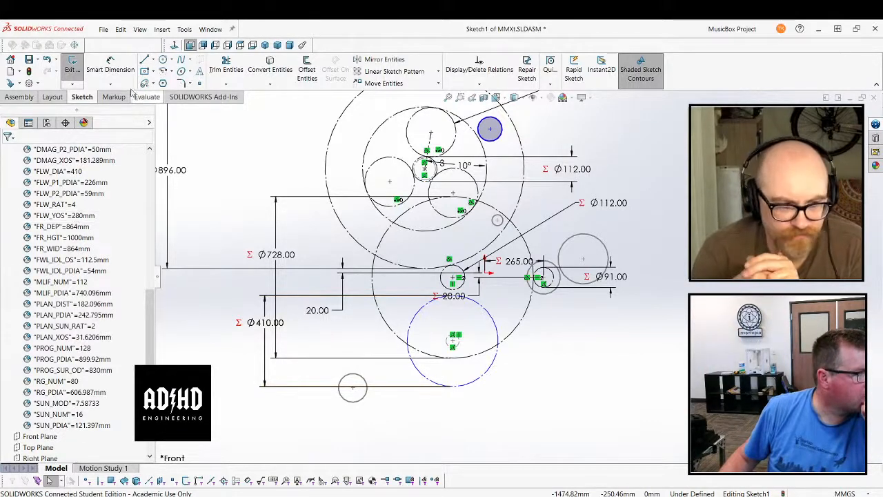
{"action": "left_click", "coordinate": [110, 66]}
{"action": "left_click", "coordinate": [453, 341]}
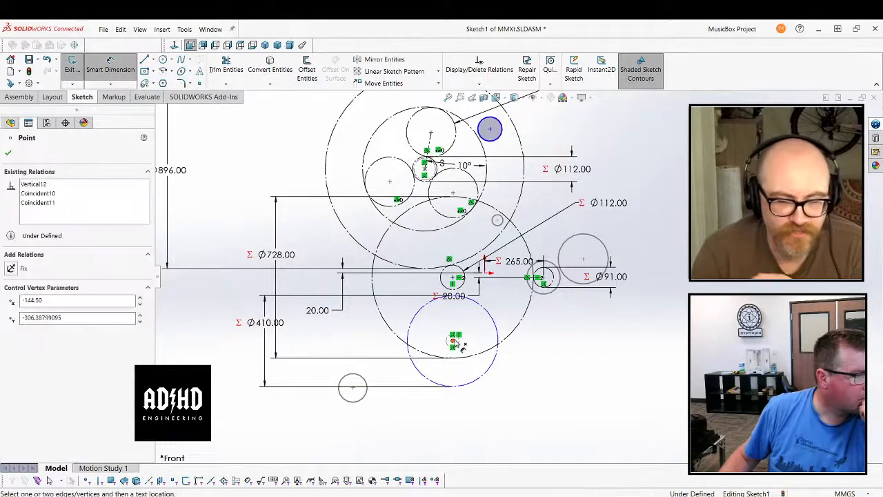
{"action": "left_click", "coordinate": [487, 274]}
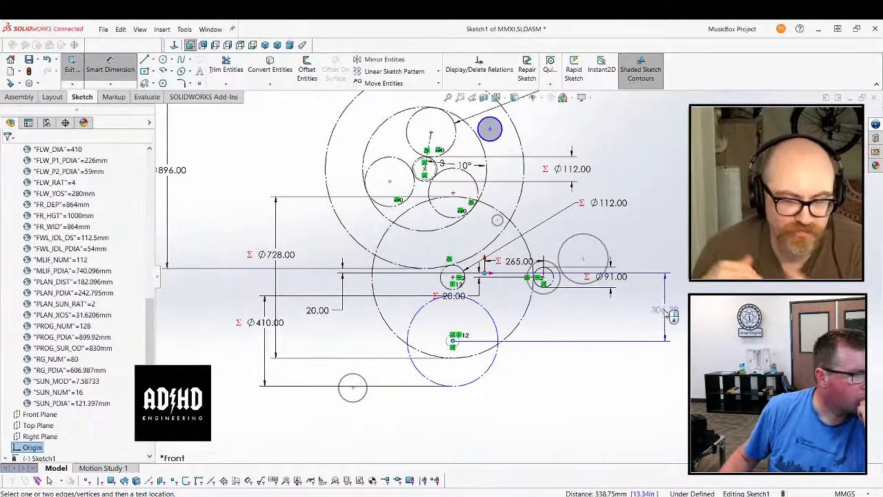
{"action": "left_click", "coordinate": [668, 315]}
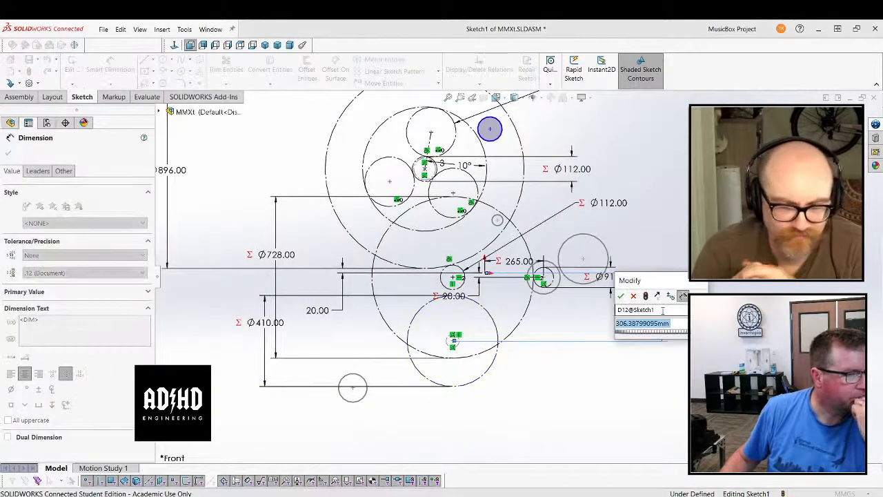
Link the vertical distance from the origin to the flywheel centre to the global variable FLW_YOS
{"action": "type", "text": "=fw"}
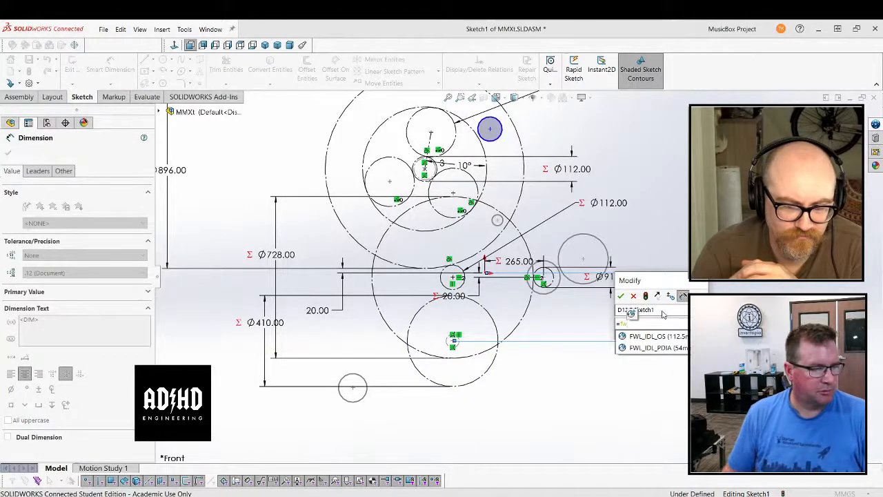
{"action": "key", "text": "BackSpace"}
{"action": "key", "text": "BackSpace"}
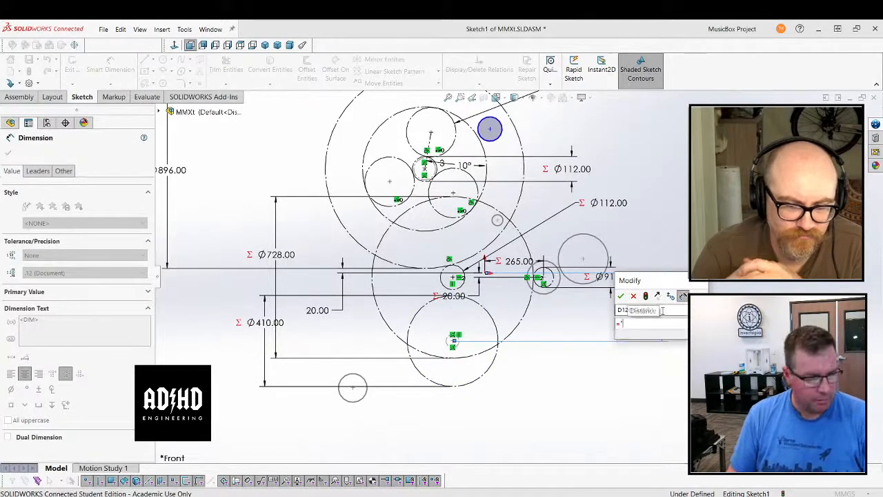
{"action": "type", "text": "\"FW"}
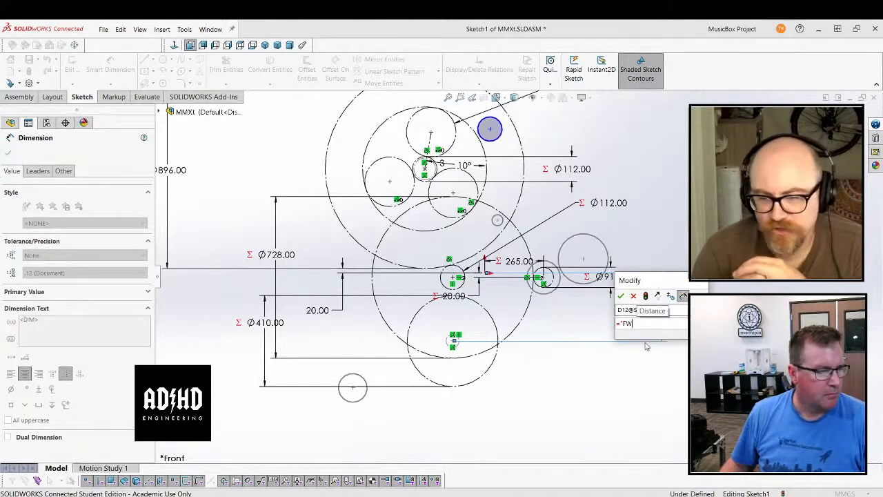
{"action": "key", "text": "BackSpace"}
{"action": "key", "text": "BackSpace"}
{"action": "key", "text": "BackSpace"}
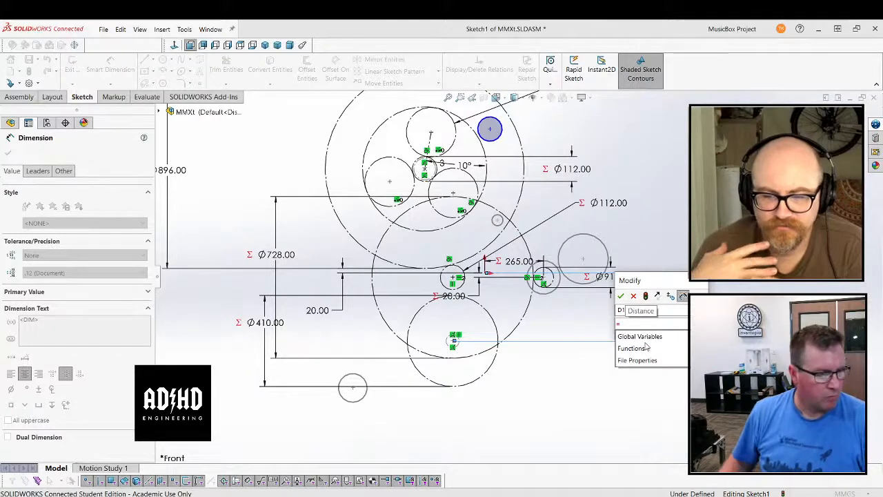
{"action": "mouse_move", "coordinate": [655, 336]}
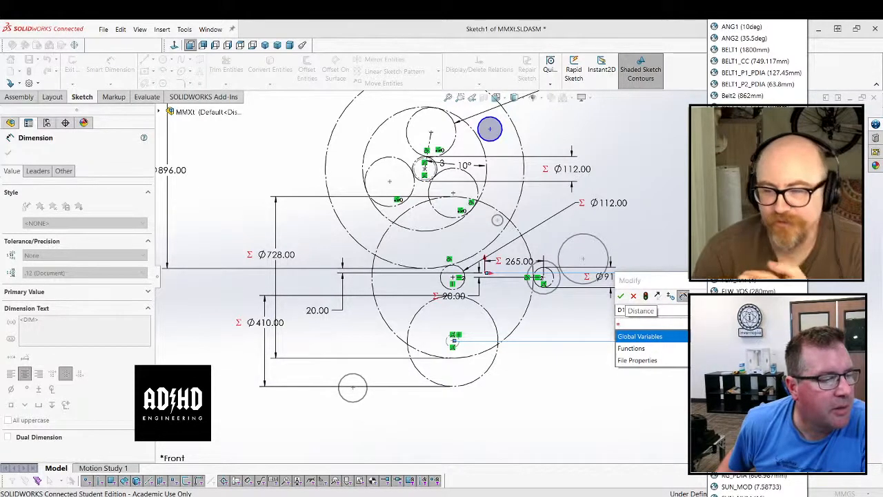
{"action": "left_click", "coordinate": [757, 291]}
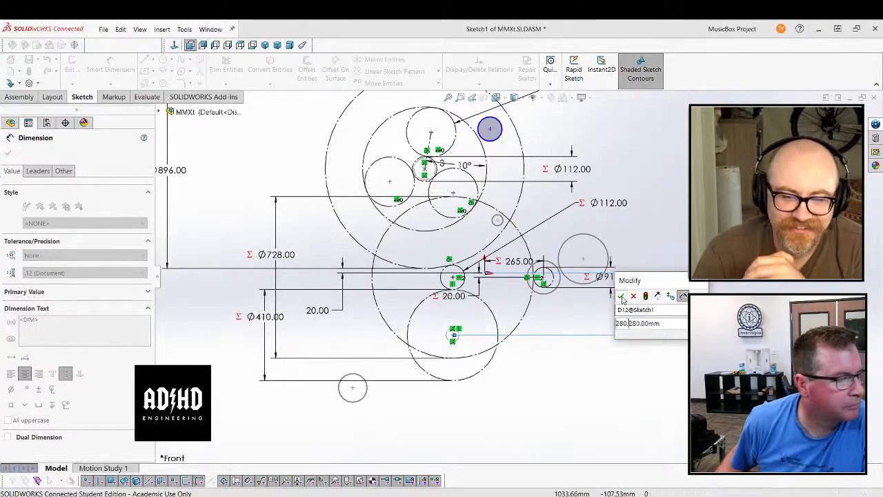
{"action": "left_click", "coordinate": [621, 297]}
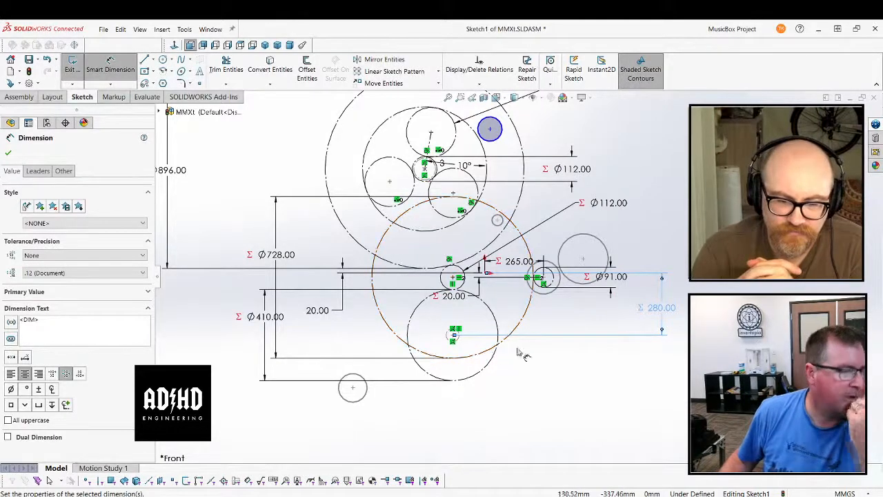
{"action": "left_click", "coordinate": [10, 155]}
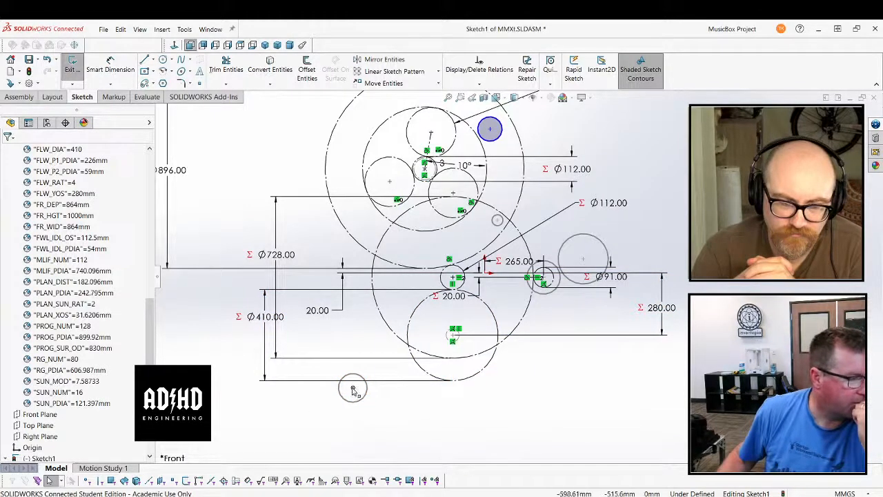
Move the loose lower pulley block slightly and place the large loose pulley block's centre on the centre of the 91 mm circle
{"action": "mouse_move", "coordinate": [352, 389]}
{"action": "left_mouse_down"}
{"action": "mouse_move", "coordinate": [407, 414]}
{"action": "mouse_move", "coordinate": [355, 386]}
{"action": "mouse_move", "coordinate": [352, 394]}
{"action": "left_mouse_up"}
{"action": "left_click", "coordinate": [409, 408]}
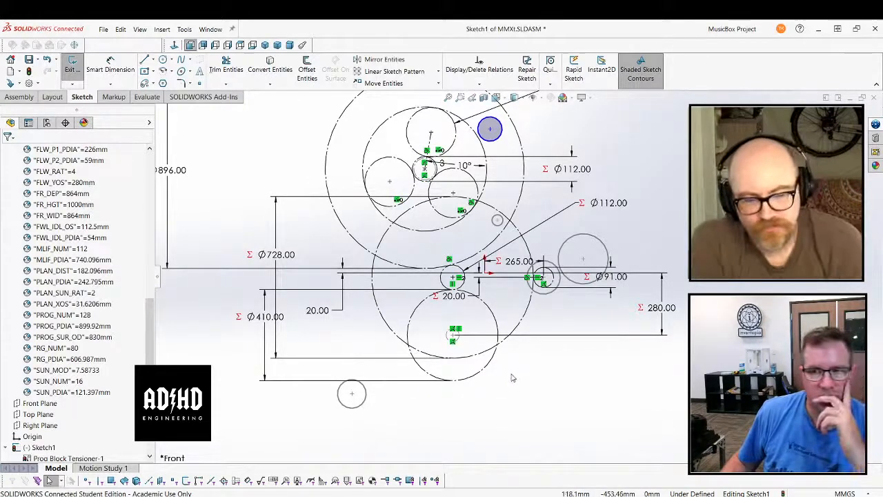
{"action": "left_click", "coordinate": [583, 260]}
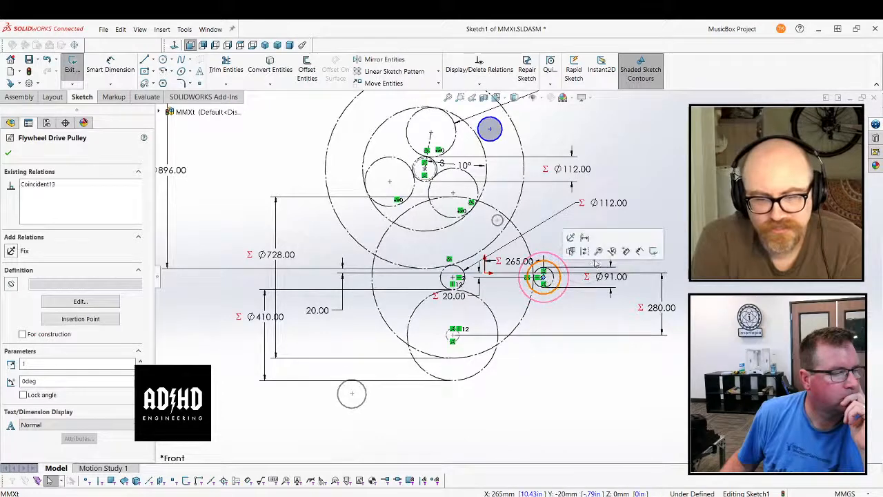
{"action": "key", "text": "Escape"}
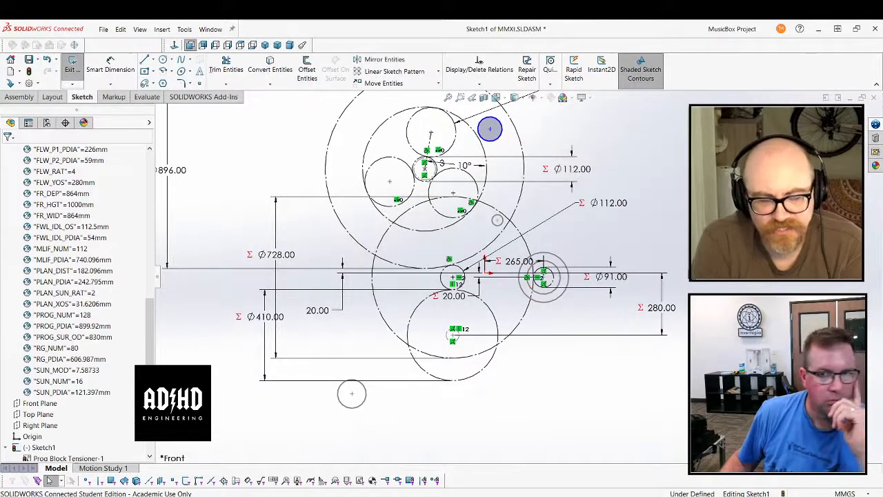
Make a block from the loose circle about 110 mm in diameter inside the 896 mm circle
{"action": "scroll", "coordinate": [519, 276], "scroll_direction": "up", "scroll_amount": 2}
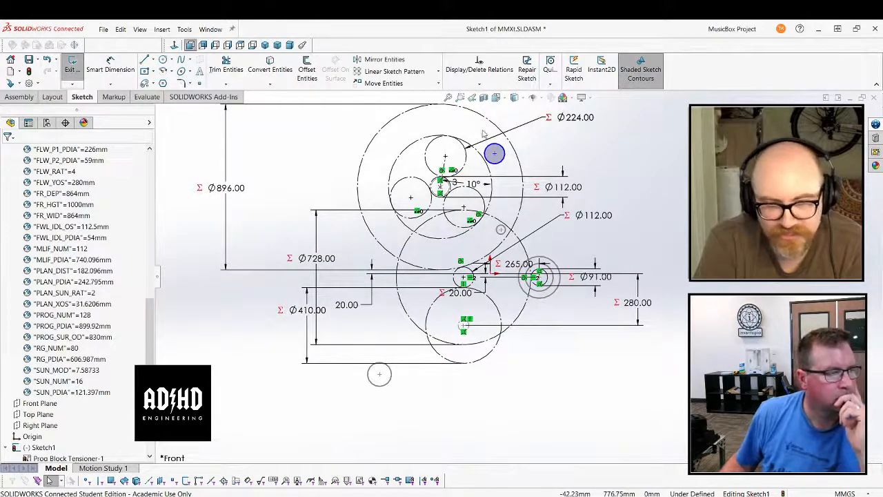
{"action": "scroll", "coordinate": [482, 134], "scroll_direction": "down", "scroll_amount": 1}
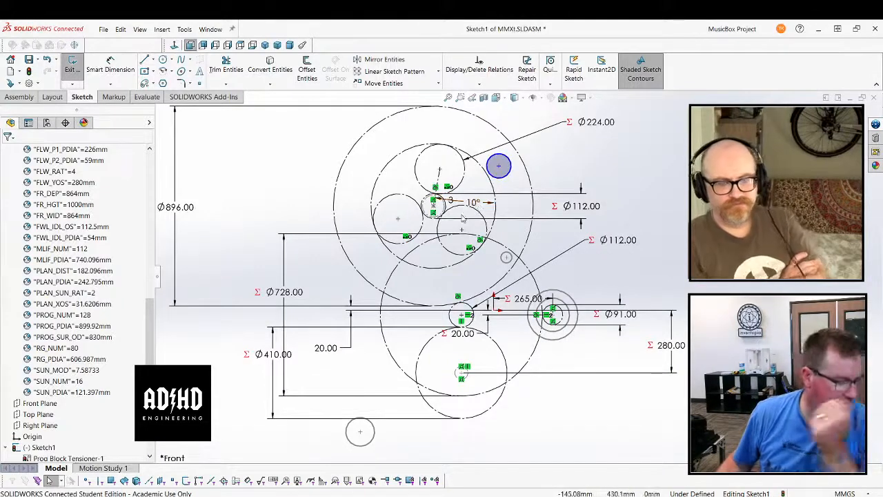
{"action": "scroll", "coordinate": [545, 176], "scroll_direction": "down", "scroll_amount": 2}
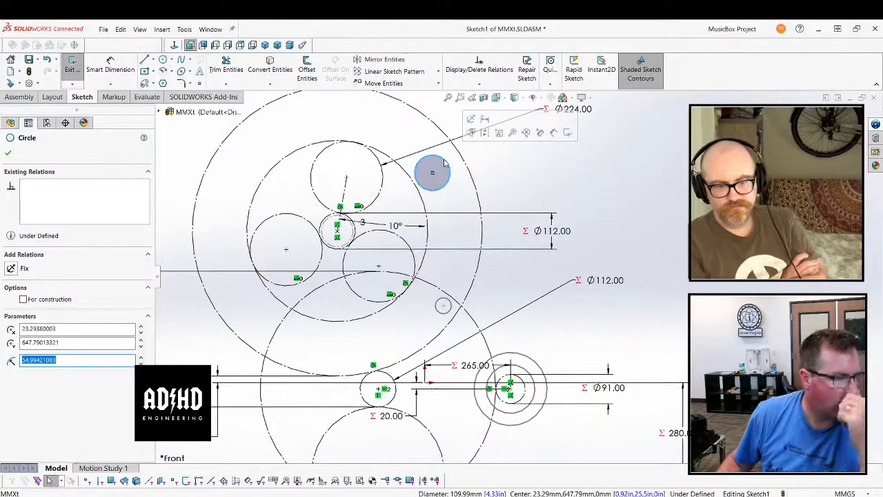
{"action": "left_click", "coordinate": [499, 131]}
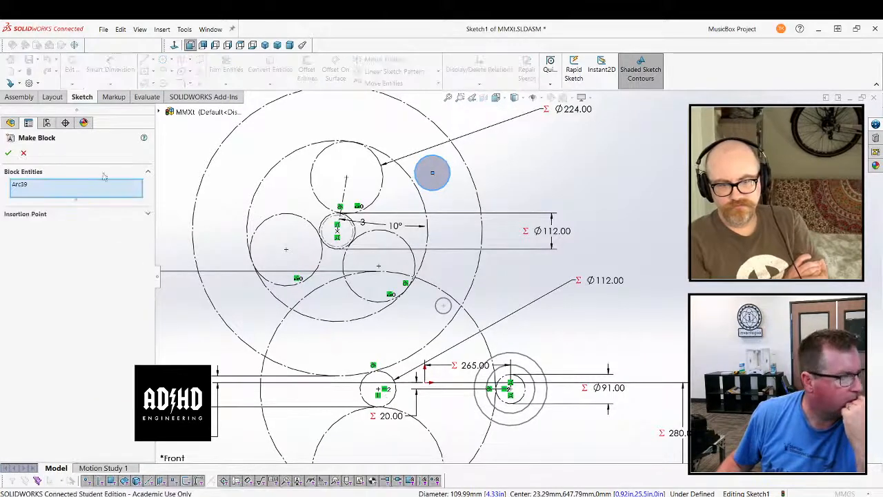
{"action": "left_click", "coordinate": [9, 154]}
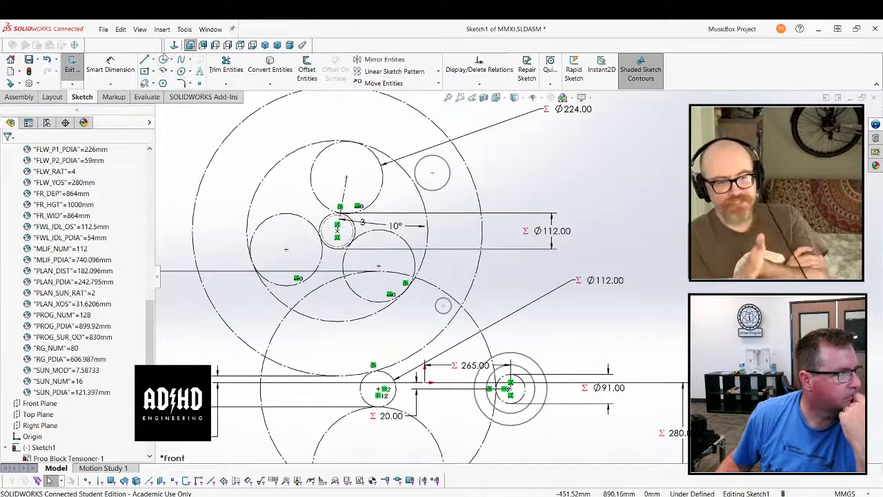
Sketch a circle about 191 mm in diameter centred on the 112 mm circle in the middle of the 896 mm circle
{"action": "left_click", "coordinate": [162, 60]}
{"action": "left_click", "coordinate": [338, 230]}
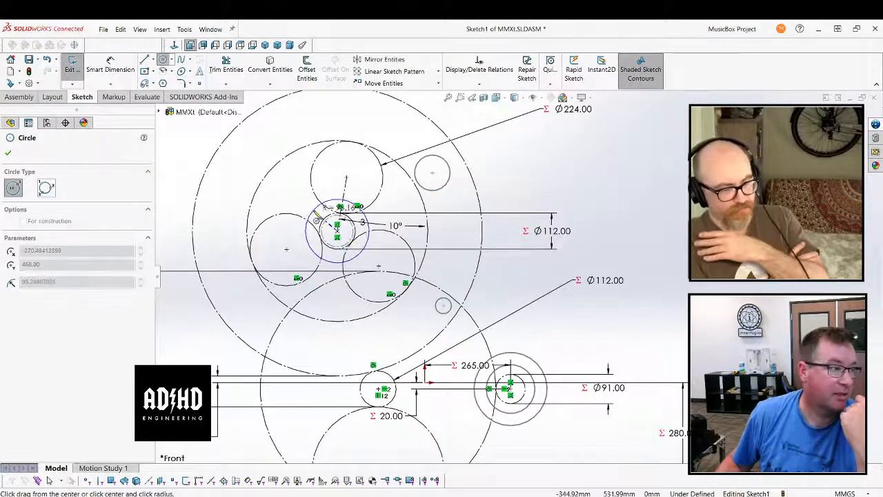
{"action": "left_click", "coordinate": [314, 218]}
{"action": "left_click", "coordinate": [9, 153]}
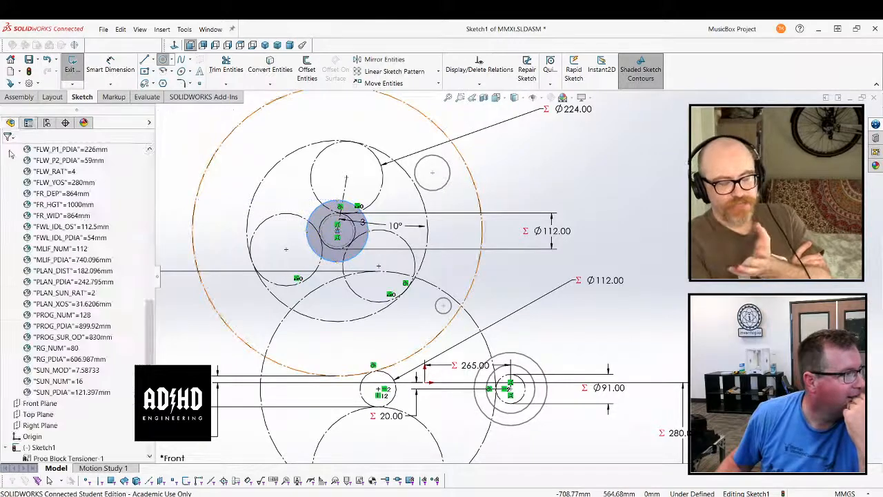
Make a block from the 191 mm circle around the central 112 mm circle
{"action": "left_click", "coordinate": [314, 216]}
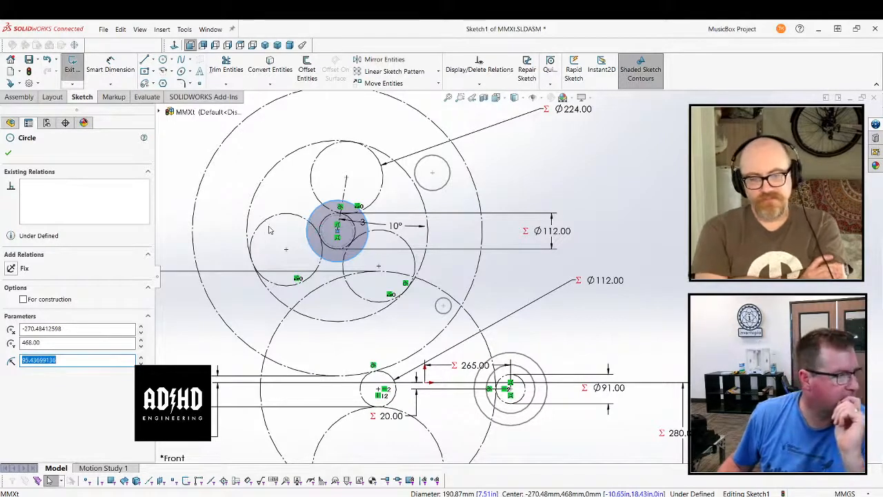
{"action": "left_click", "coordinate": [7, 154]}
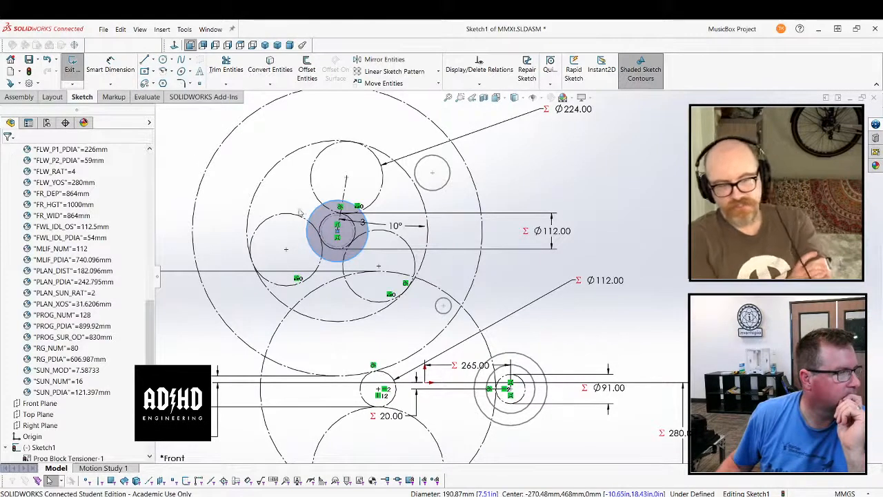
{"action": "right_click", "coordinate": [320, 215]}
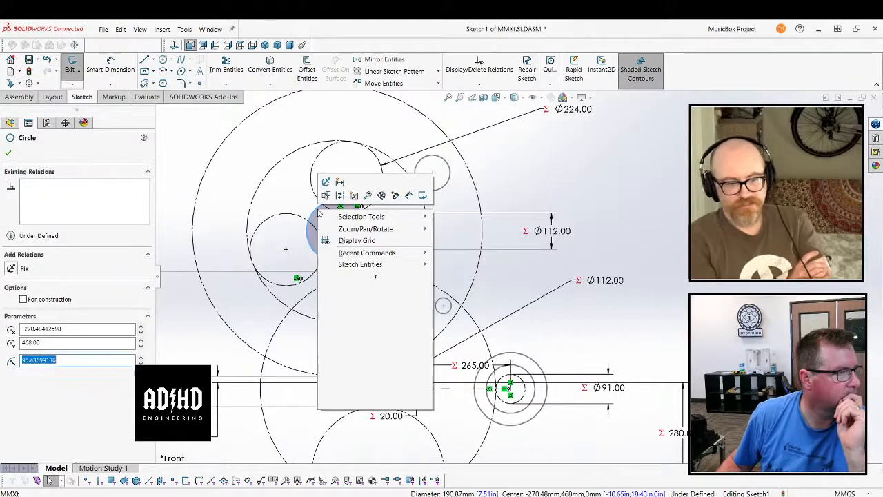
{"action": "left_click", "coordinate": [354, 196]}
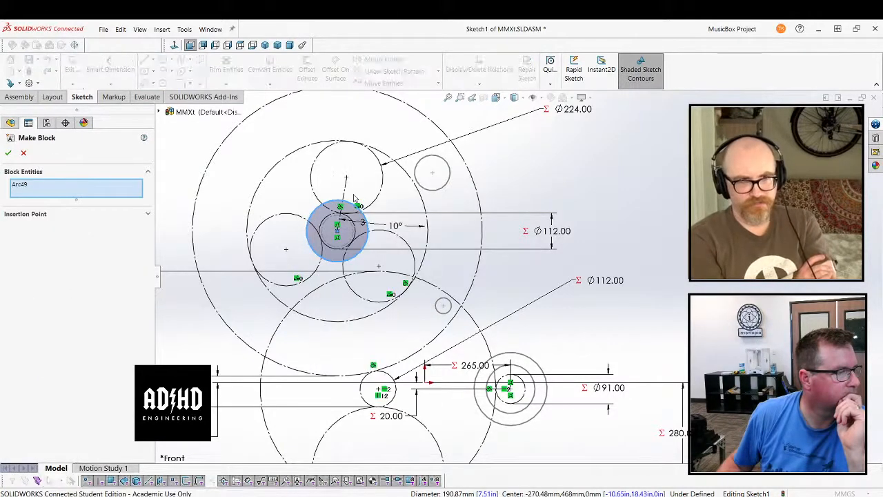
{"action": "left_click", "coordinate": [8, 153]}
{"action": "left_click", "coordinate": [579, 189]}
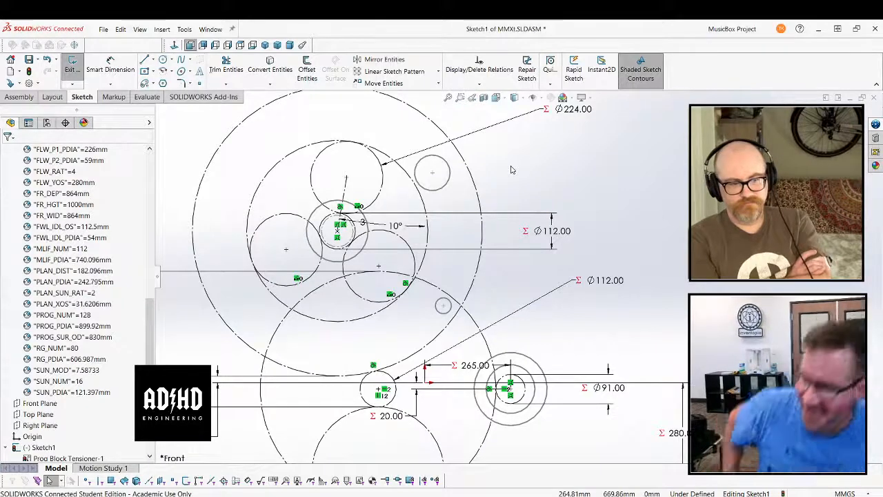
Try a belt around the 191 mm central pulley block and the loose 110 mm pulley block, and clear the selected members
{"action": "left_click", "coordinate": [184, 29]}
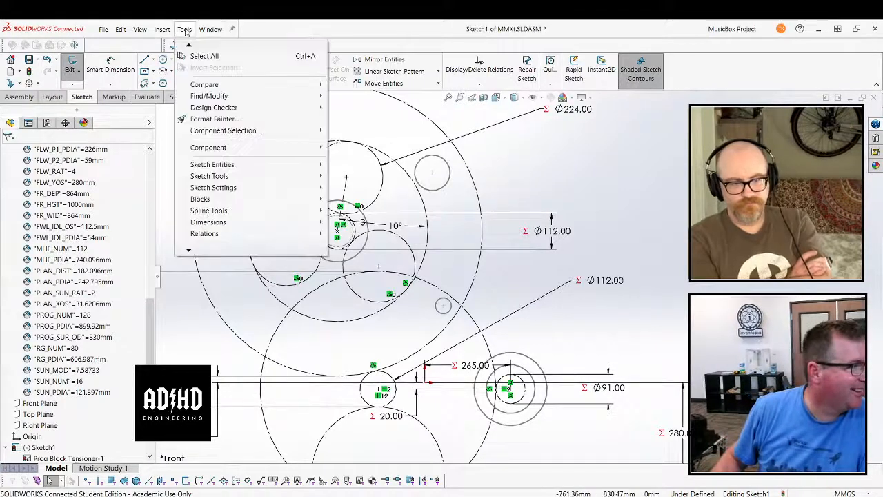
{"action": "mouse_move", "coordinate": [214, 164]}
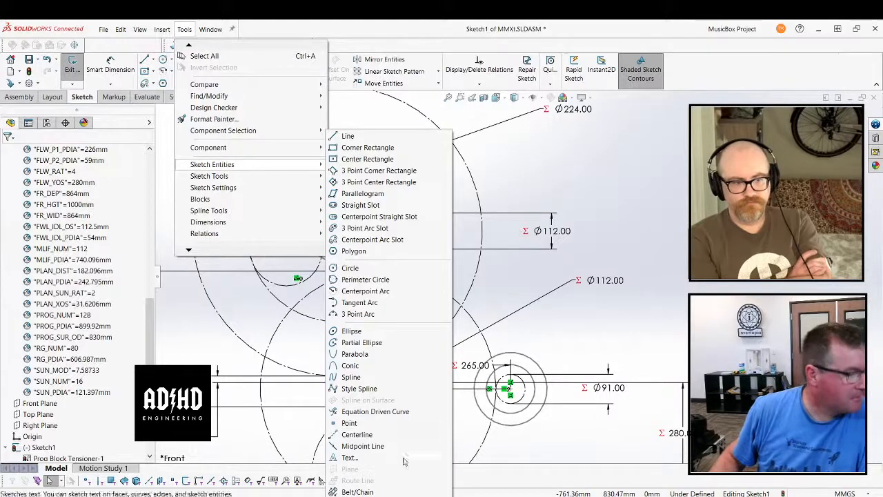
{"action": "left_click", "coordinate": [357, 492]}
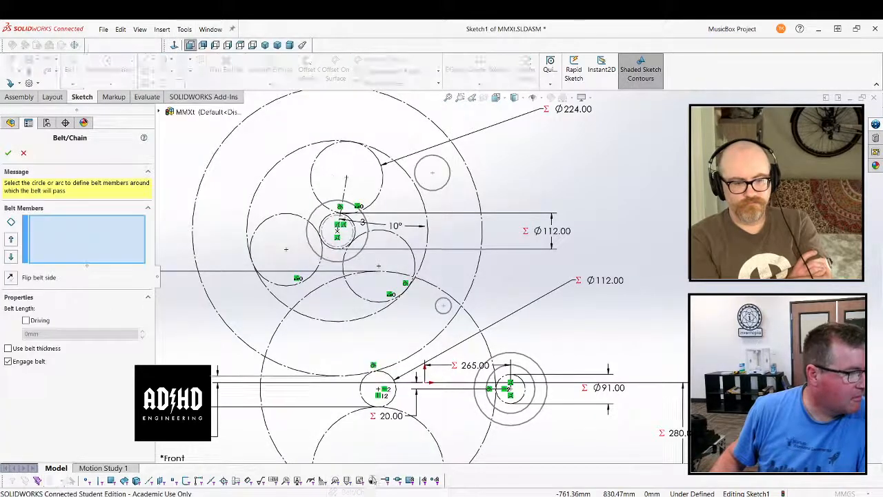
{"action": "left_click", "coordinate": [317, 210]}
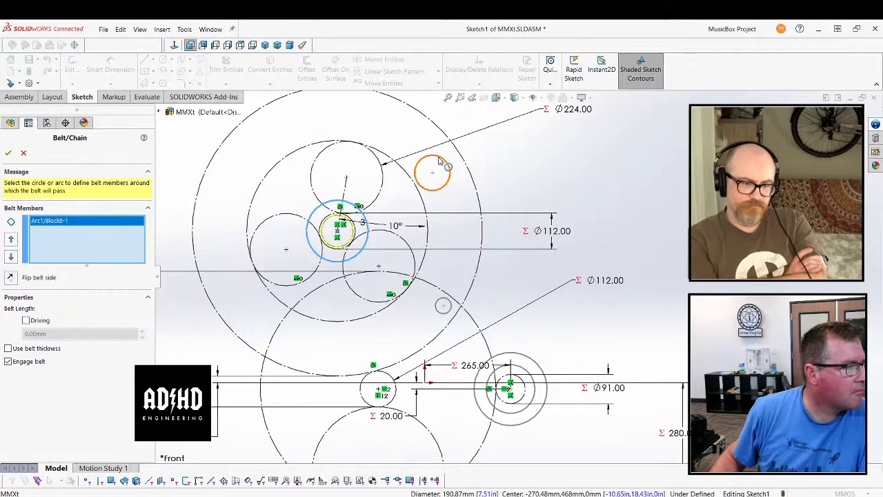
{"action": "left_click", "coordinate": [443, 161]}
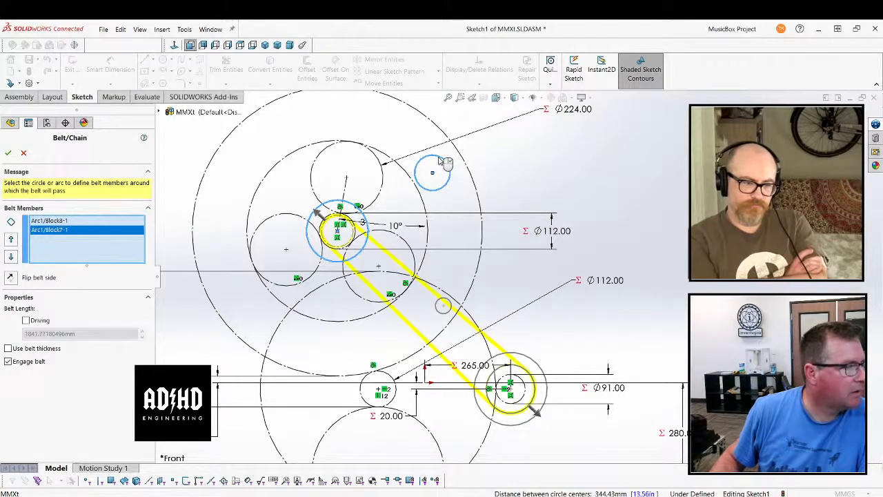
{"action": "right_click", "coordinate": [113, 253]}
{"action": "left_click", "coordinate": [162, 256]}
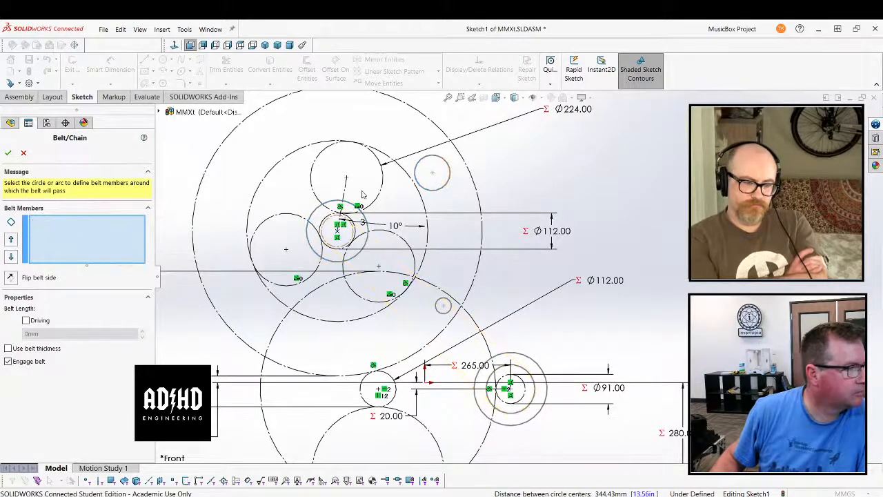
Retry the belt between the 110 mm and 191 mm pulley blocks, selecting the members in both orders, and cancel it
{"action": "left_click", "coordinate": [351, 223]}
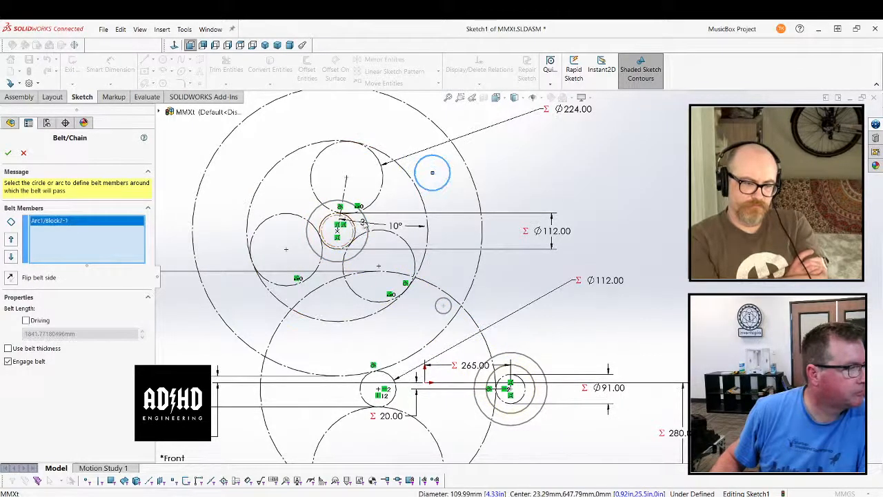
{"action": "left_click", "coordinate": [372, 228]}
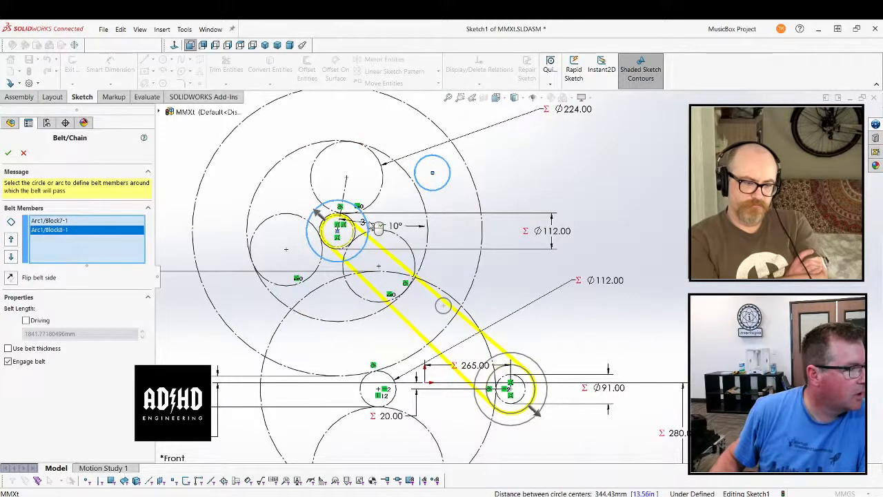
{"action": "left_click", "coordinate": [427, 191]}
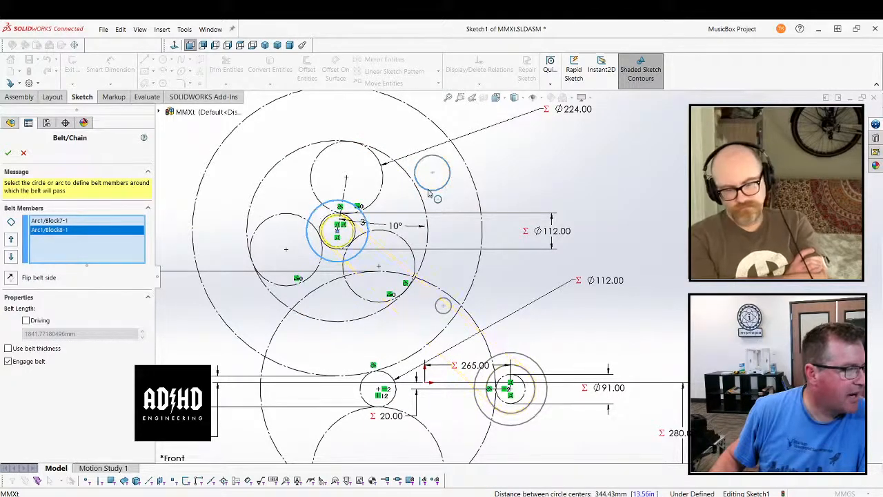
{"action": "left_click", "coordinate": [428, 191]}
{"action": "left_click", "coordinate": [428, 191]}
{"action": "left_click", "coordinate": [364, 219]}
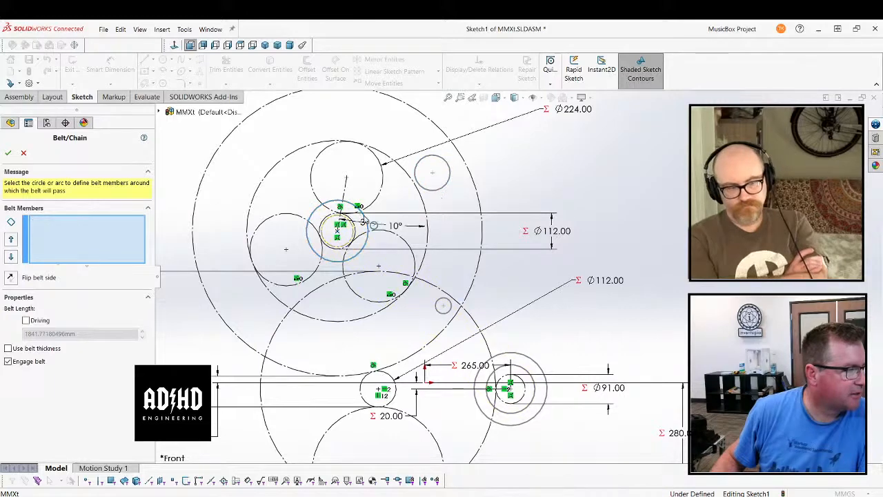
{"action": "left_click", "coordinate": [364, 219]}
{"action": "left_click", "coordinate": [424, 190]}
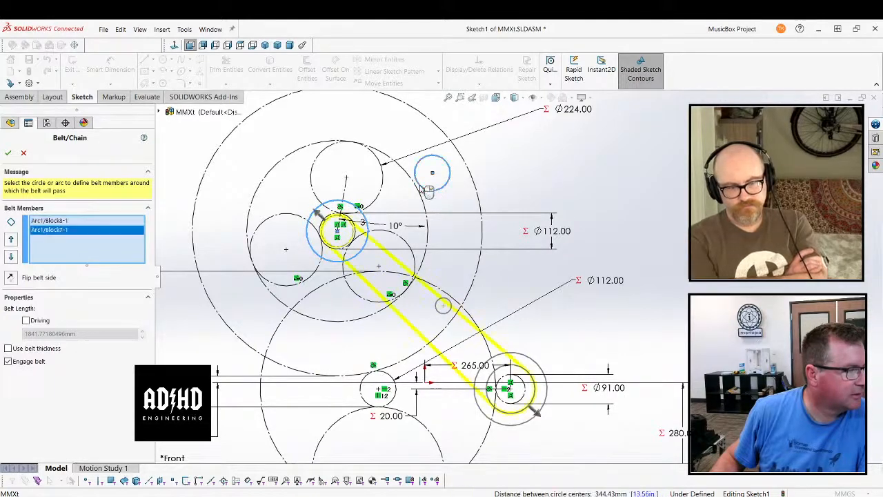
{"action": "left_click", "coordinate": [23, 153]}
Try the belt again with the 110 mm block first, move the 191 mm block up the member order, and cancel
{"action": "scroll", "coordinate": [70, 335], "scroll_direction": "down", "scroll_amount": 3}
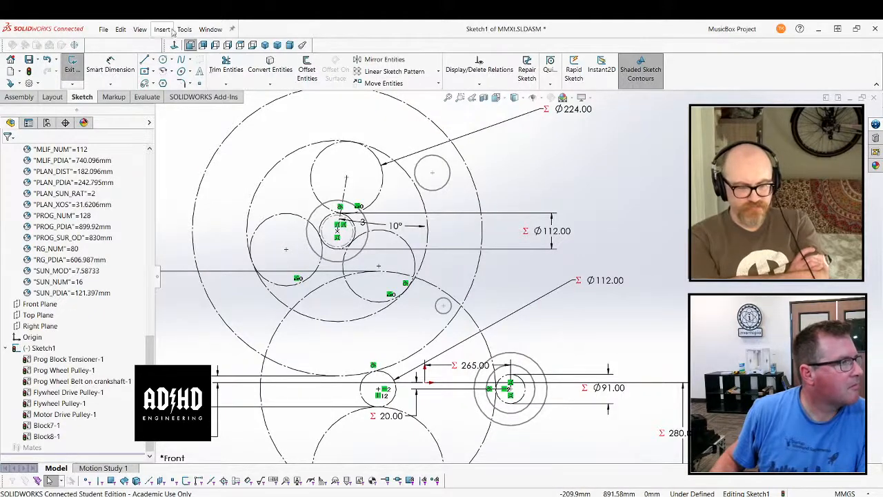
{"action": "left_click", "coordinate": [184, 30]}
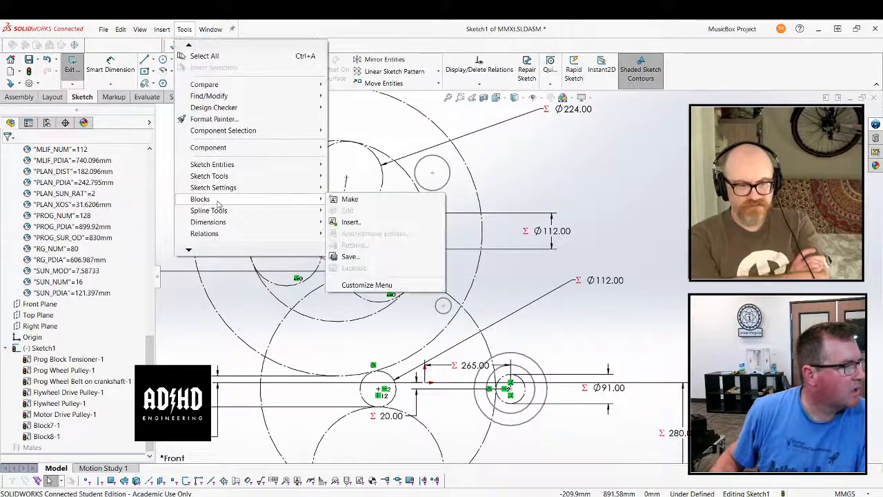
{"action": "mouse_move", "coordinate": [235, 165]}
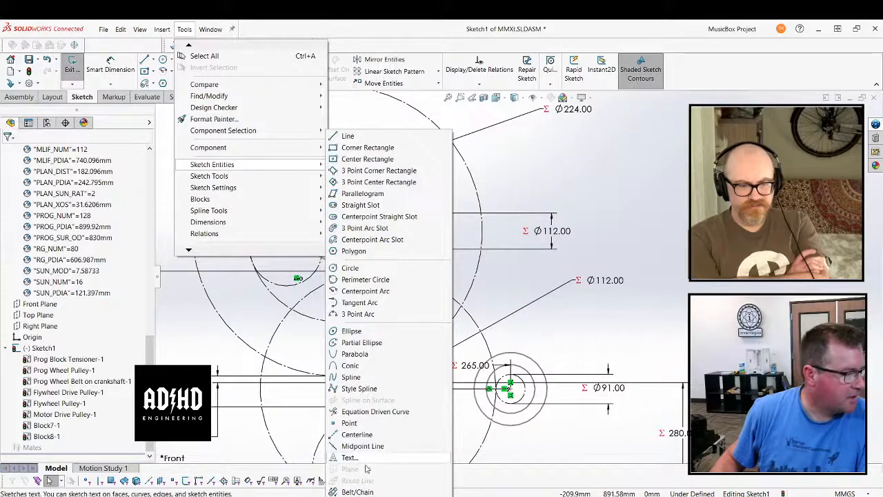
{"action": "left_click", "coordinate": [357, 491]}
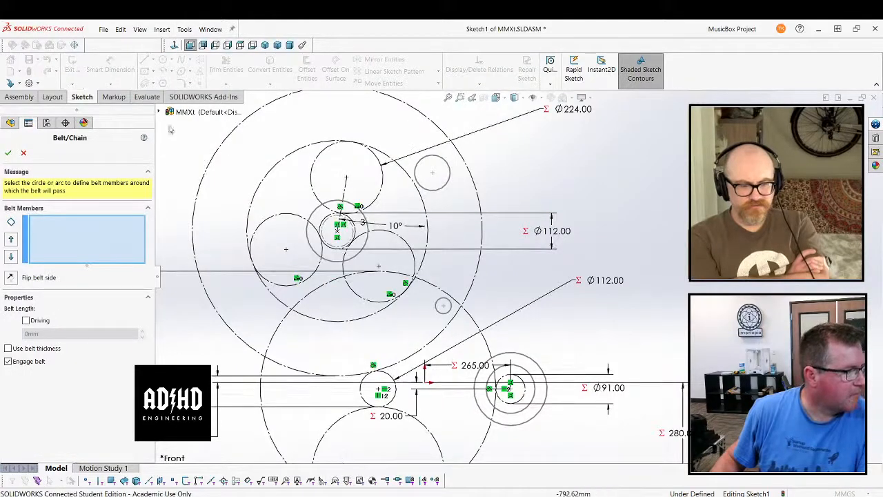
{"action": "left_click", "coordinate": [160, 112]}
{"action": "left_click", "coordinate": [170, 211]}
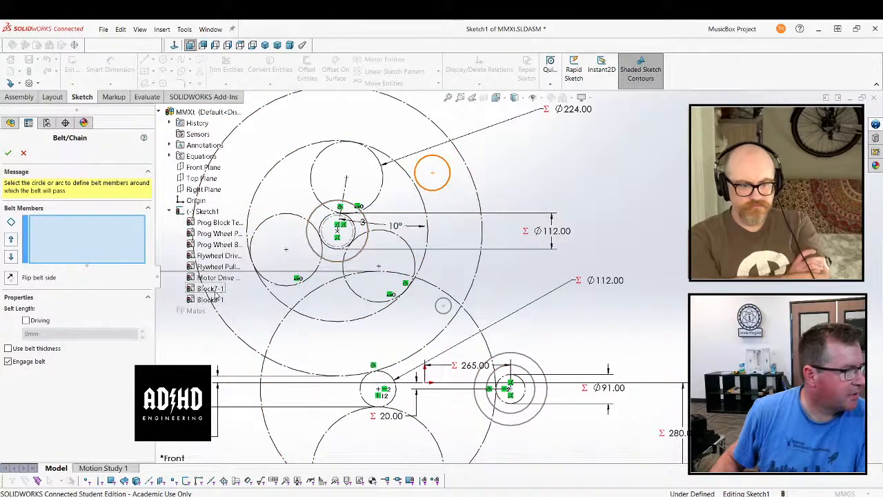
{"action": "left_click", "coordinate": [447, 166]}
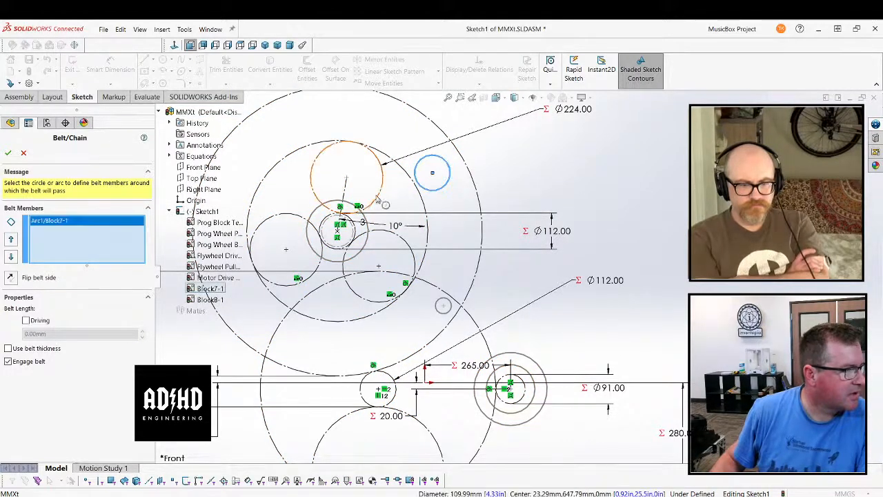
{"action": "left_click", "coordinate": [368, 223]}
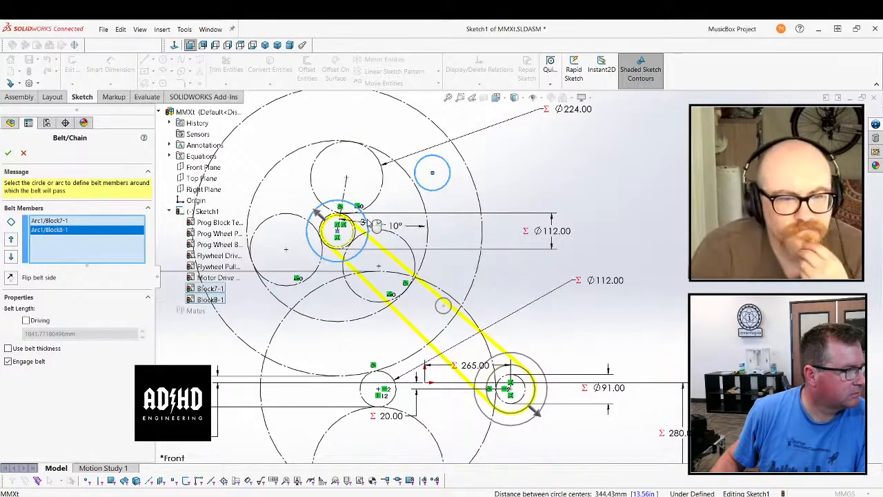
{"action": "left_click", "coordinate": [10, 239]}
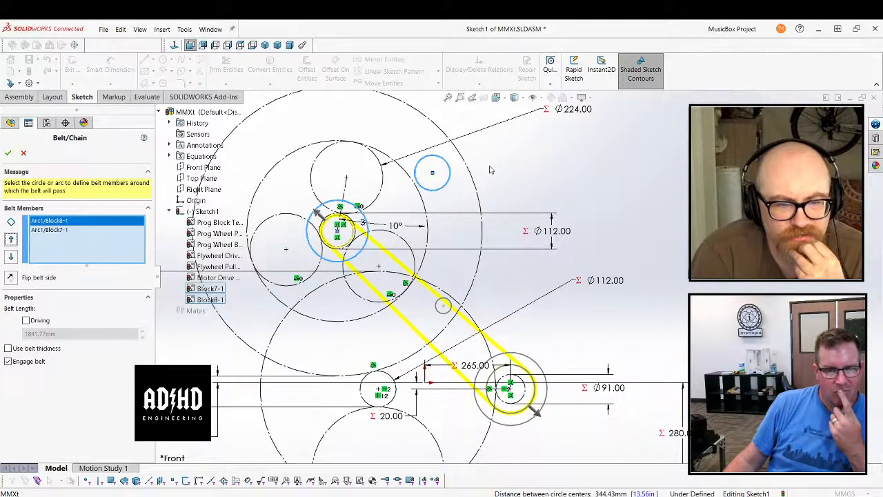
{"action": "scroll", "coordinate": [544, 189], "scroll_direction": "up", "scroll_amount": 2}
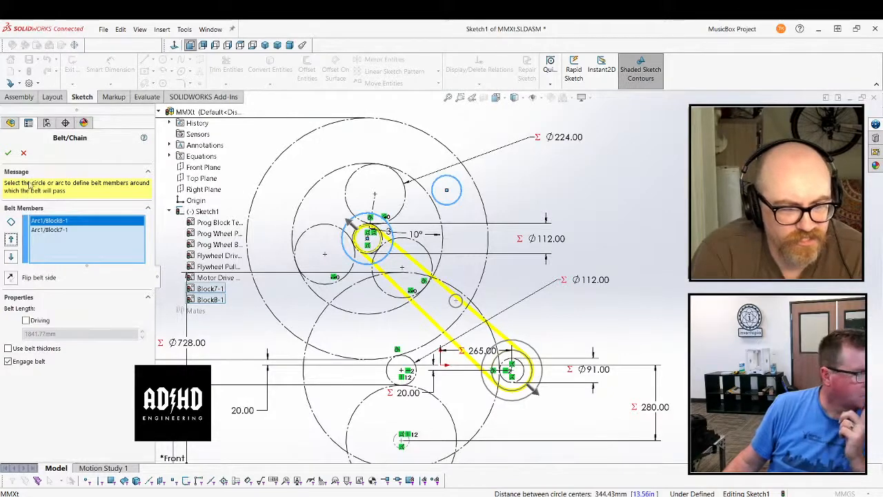
{"action": "left_click", "coordinate": [23, 152]}
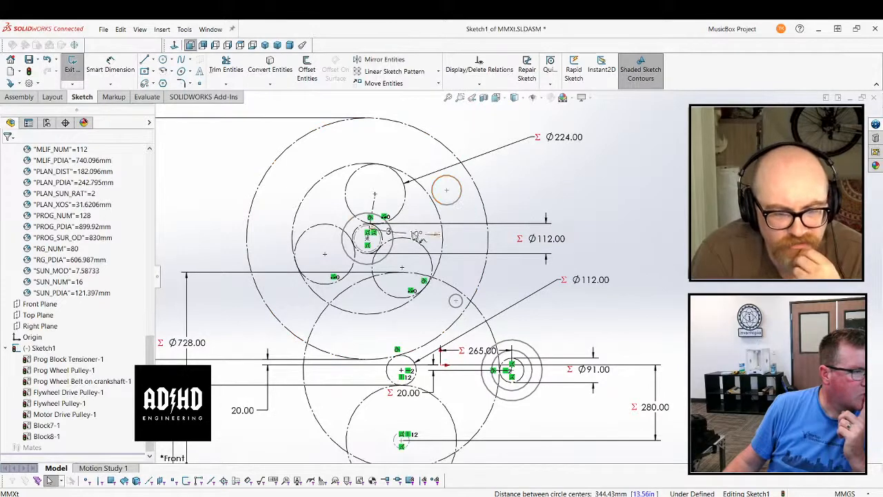
Examine the existing relations of the 191 mm central block, the 112 mm circle and the Prog Wheel Pulley block
{"action": "scroll", "coordinate": [325, 254], "scroll_direction": "down", "scroll_amount": 3}
{"action": "left_click", "coordinate": [412, 215]}
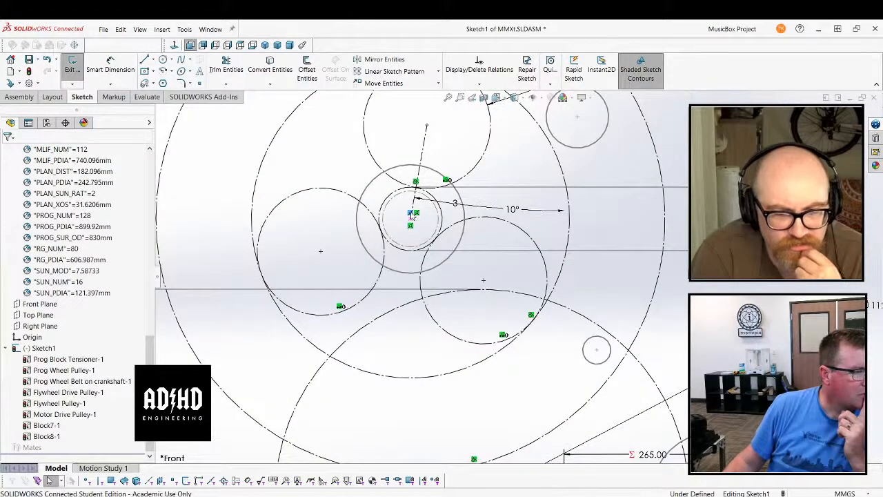
{"action": "right_click", "coordinate": [417, 216]}
{"action": "key", "text": "Escape"}
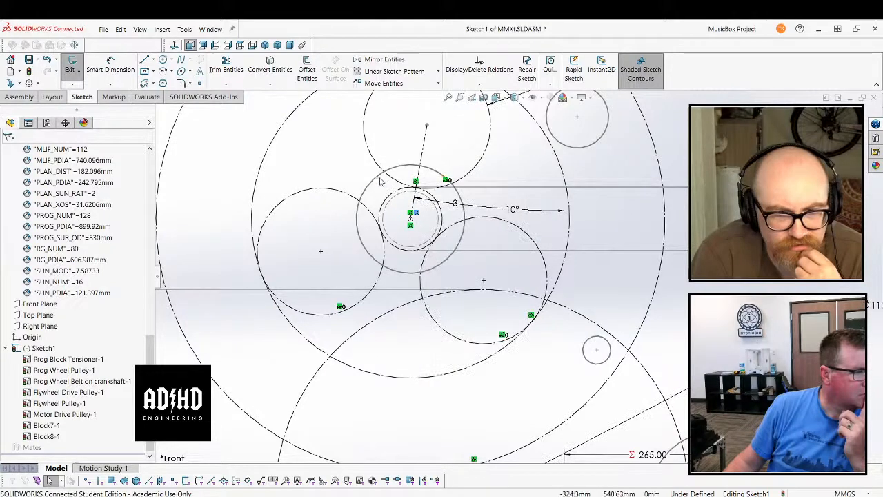
{"action": "left_click", "coordinate": [379, 178]}
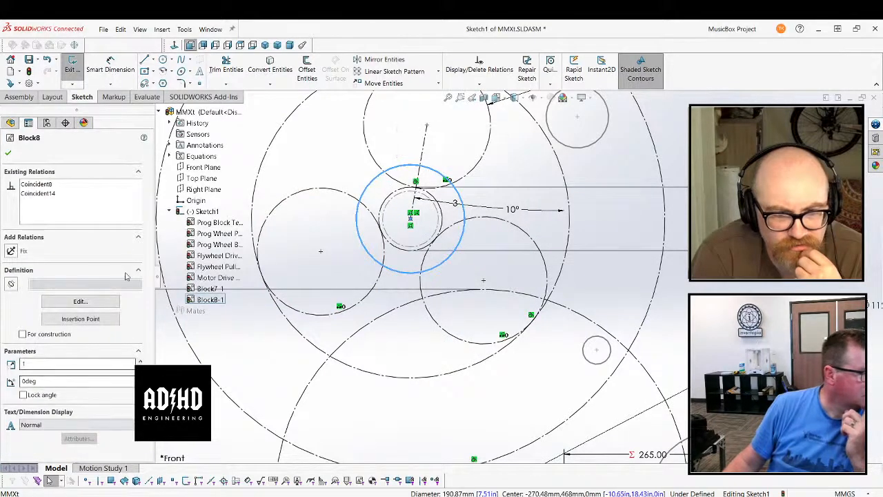
{"action": "left_click", "coordinate": [40, 185]}
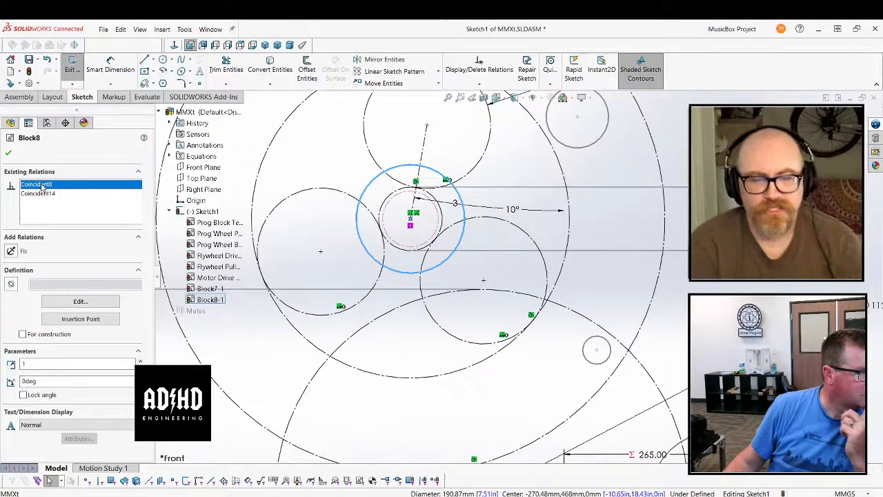
{"action": "key", "text": "Escape"}
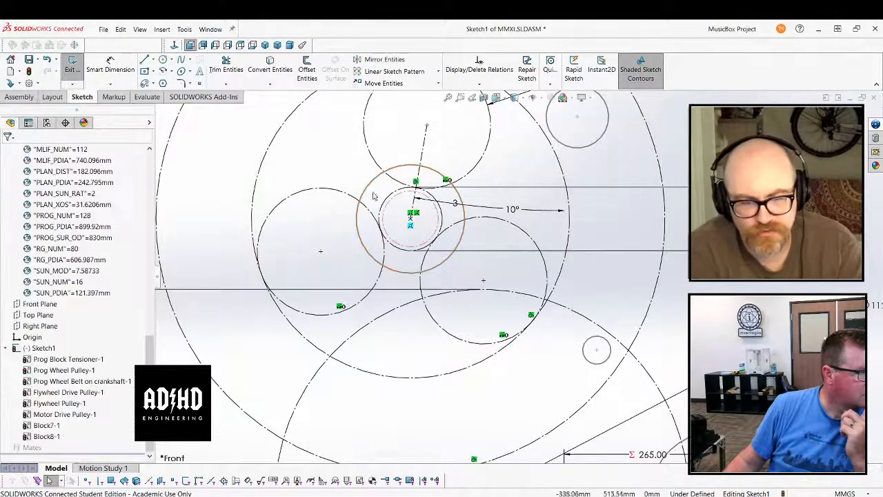
{"action": "left_click", "coordinate": [389, 202]}
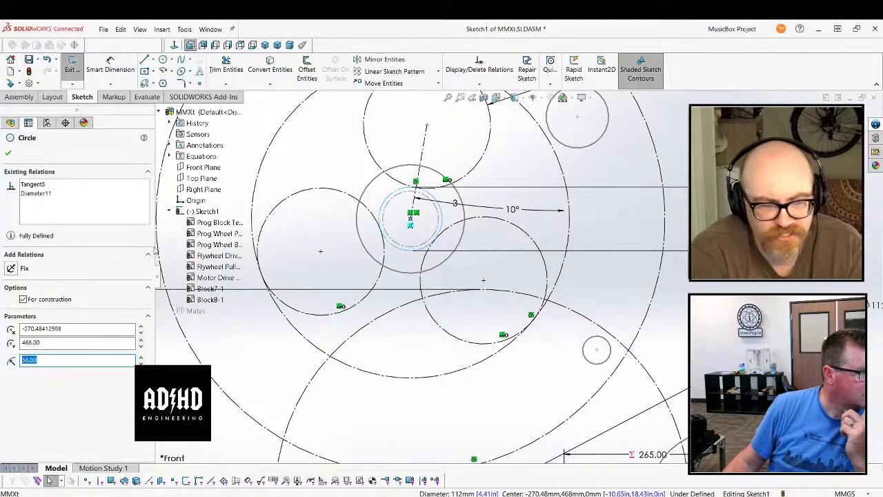
{"action": "left_click", "coordinate": [393, 201]}
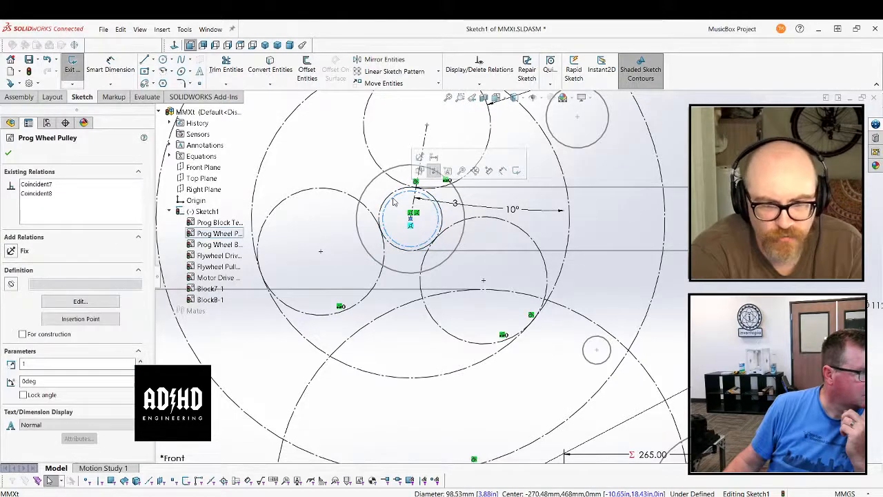
{"action": "left_click", "coordinate": [37, 185]}
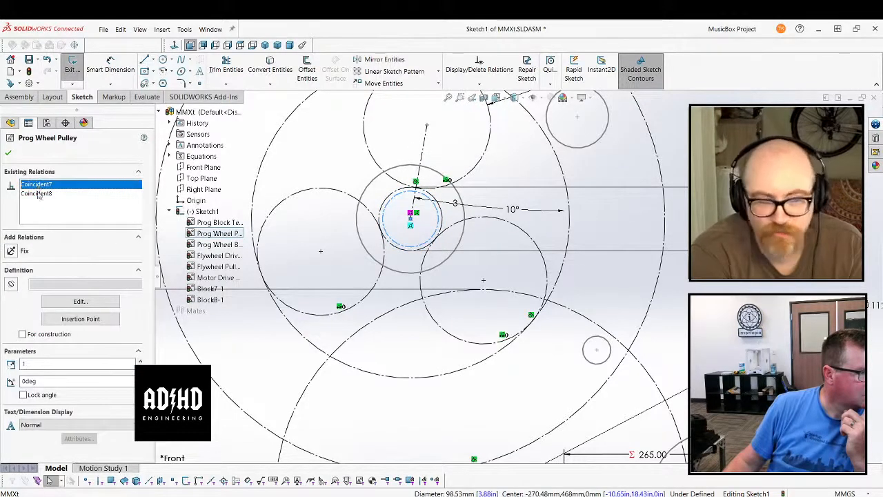
{"action": "left_click", "coordinate": [37, 193]}
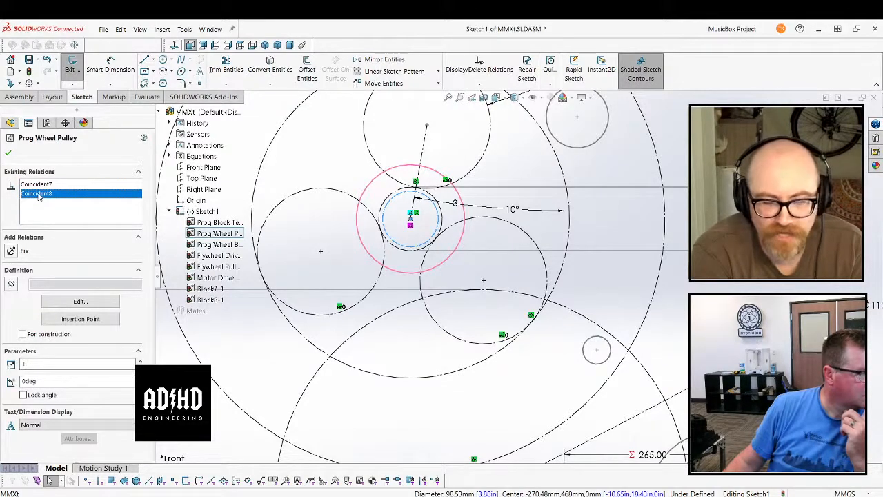
{"action": "left_click", "coordinate": [8, 153]}
{"action": "scroll", "coordinate": [537, 243], "scroll_direction": "up", "scroll_amount": 3}
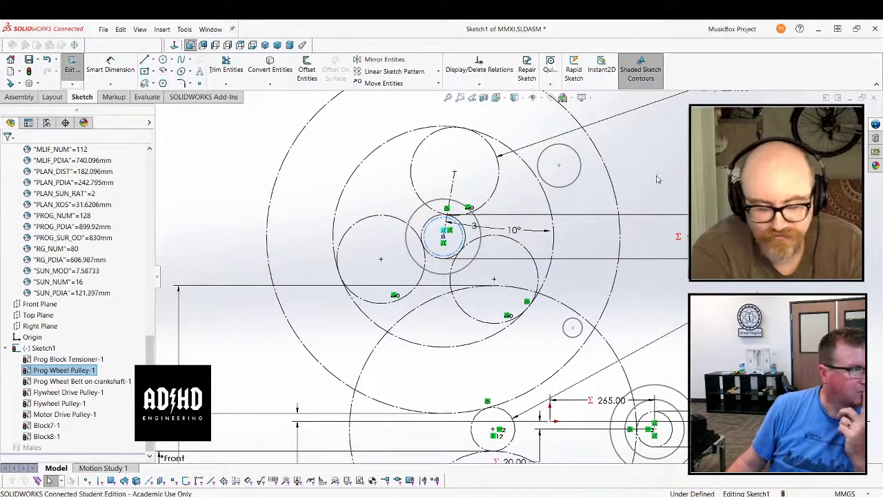
Try a belt around the 191 mm central block, the loose 110 mm block and the Prog Wheel Belt on crankshaft block, and cancel it
{"action": "left_click", "coordinate": [185, 29]}
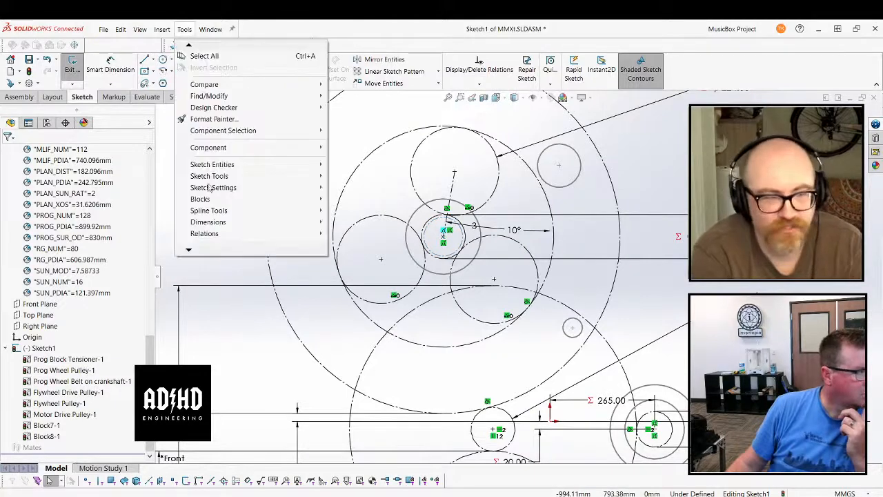
{"action": "mouse_move", "coordinate": [229, 166]}
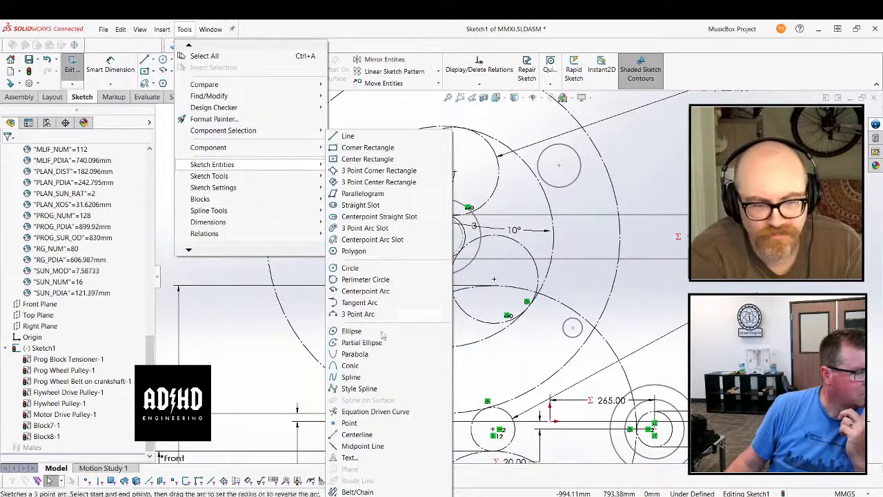
{"action": "left_click", "coordinate": [357, 491]}
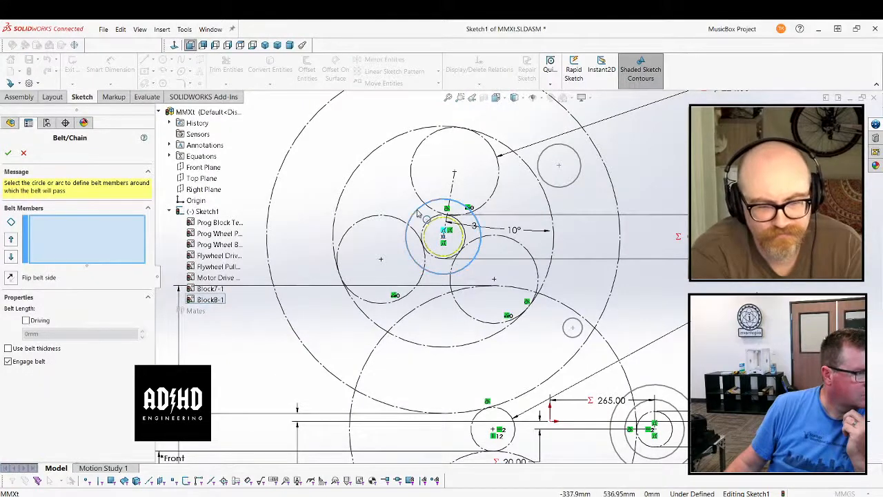
{"action": "left_click", "coordinate": [420, 211]}
{"action": "left_click", "coordinate": [548, 152]}
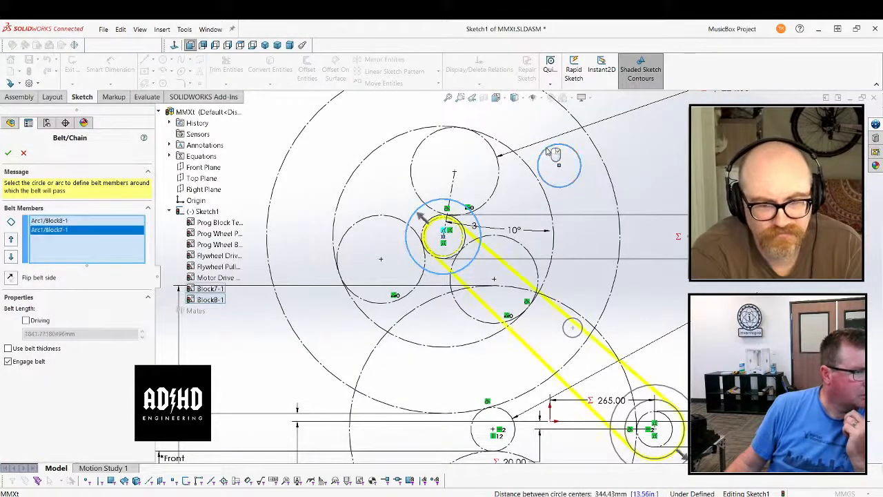
{"action": "left_click", "coordinate": [547, 152]}
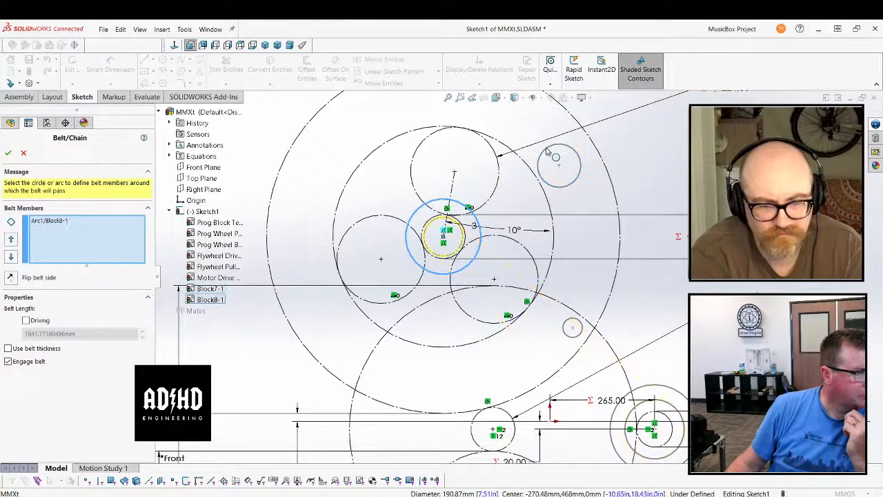
{"action": "left_click", "coordinate": [547, 151]}
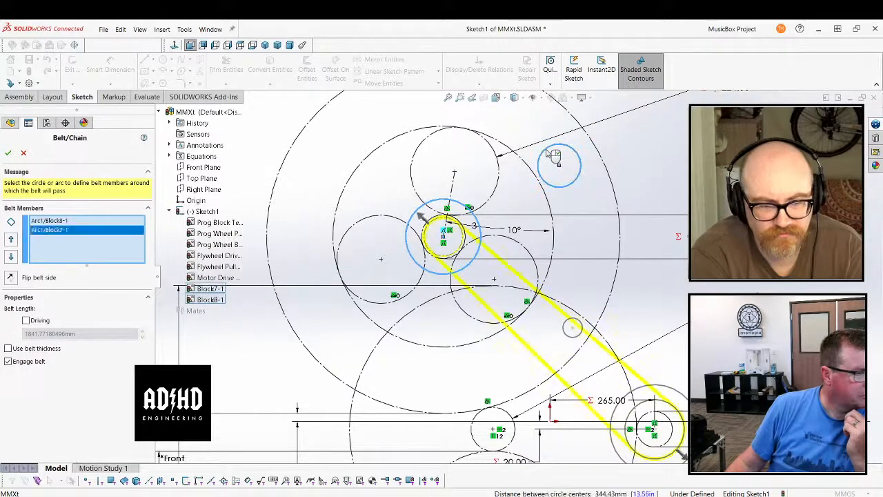
{"action": "left_click", "coordinate": [646, 408]}
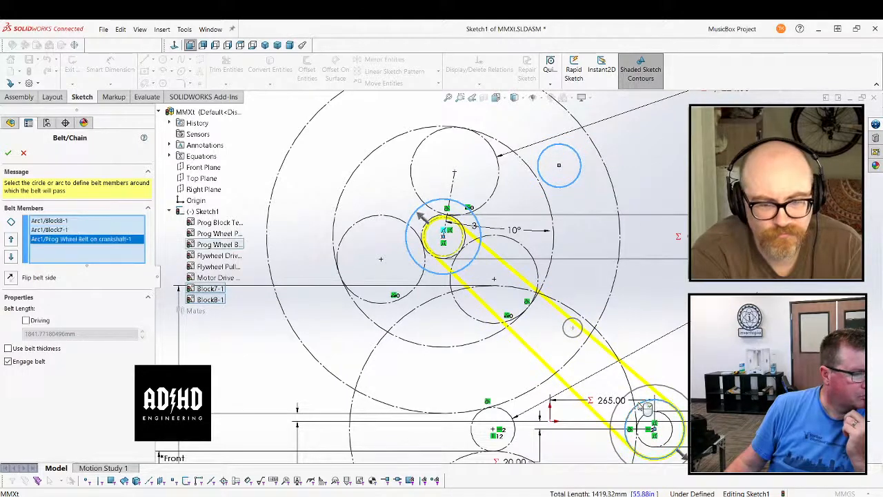
{"action": "left_click", "coordinate": [24, 153]}
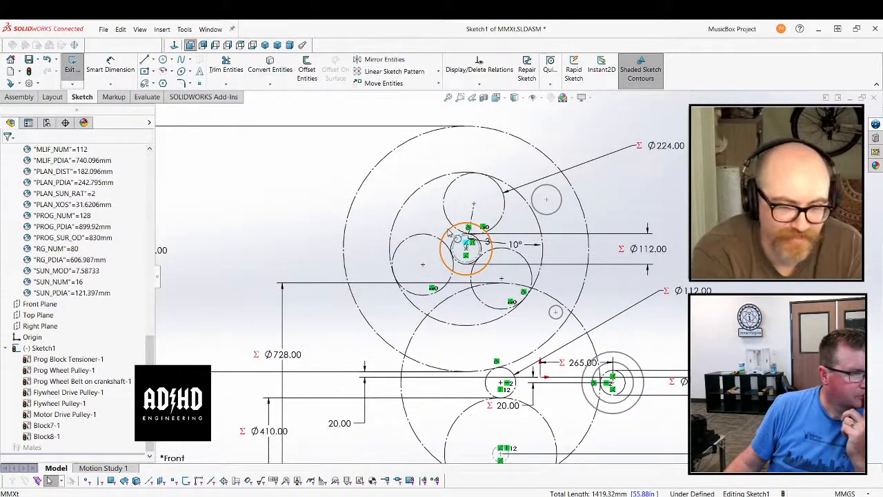
Delete both coincident relations of the 191 mm central pulley block
{"action": "left_click", "coordinate": [469, 238]}
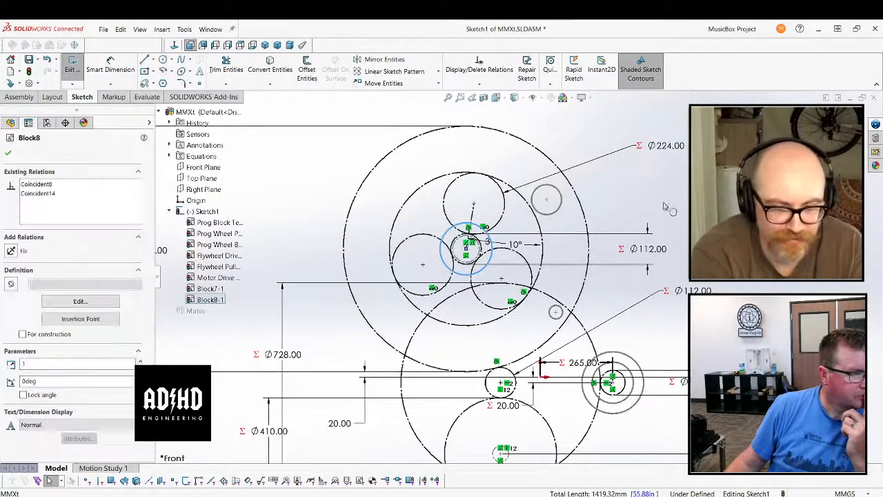
{"action": "left_click", "coordinate": [39, 194]}
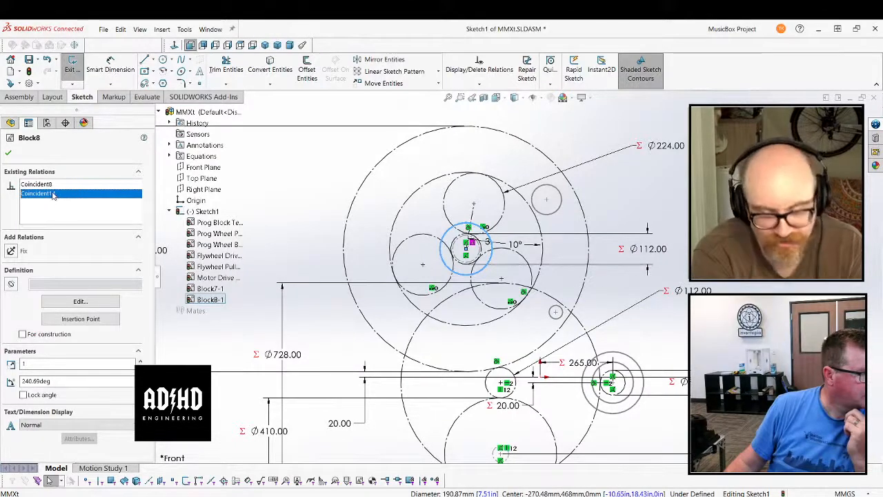
{"action": "right_click", "coordinate": [53, 193]}
{"action": "left_click", "coordinate": [68, 208]}
{"action": "left_click", "coordinate": [41, 184]}
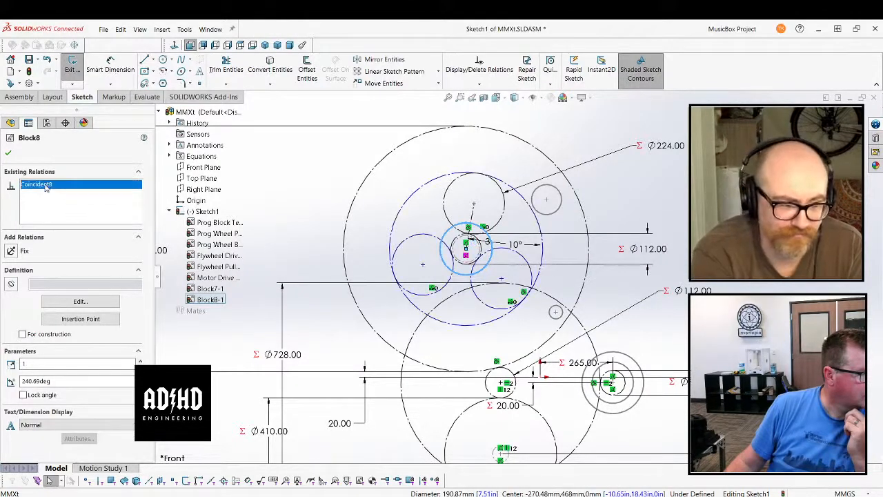
{"action": "right_click", "coordinate": [45, 186]}
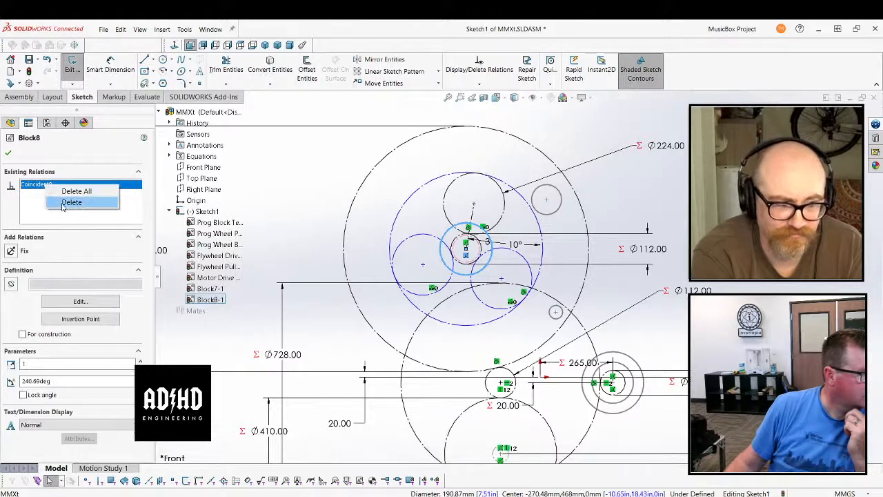
{"action": "left_click", "coordinate": [67, 200]}
{"action": "left_click", "coordinate": [9, 154]}
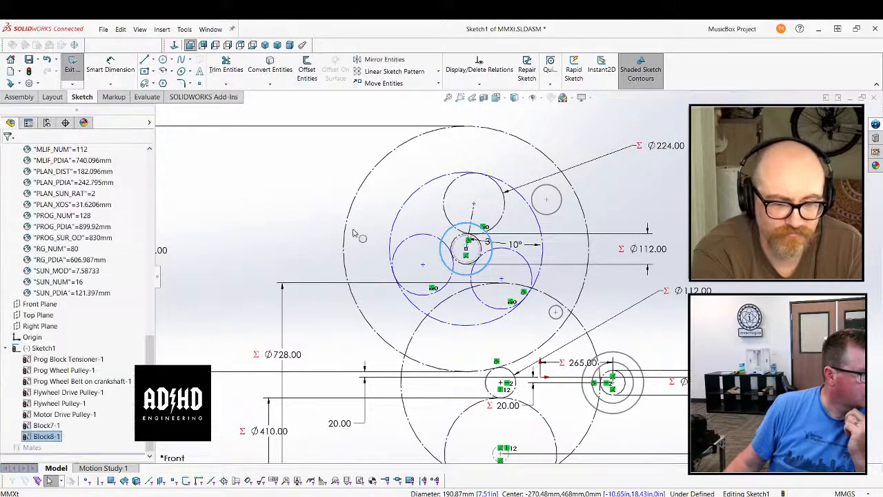
Move the 191 mm pulley block off the planetary centre and the loose 110 mm block to free space away from the gear circles
{"action": "left_click_drag", "start_coordinate": [450, 235], "coordinate": [455, 239]}
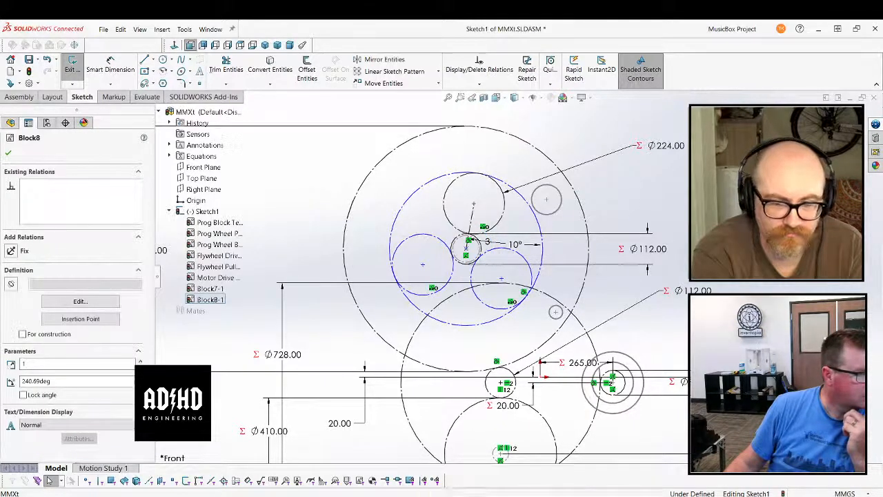
{"action": "left_click", "coordinate": [578, 198]}
{"action": "left_click_drag", "start_coordinate": [562, 199], "coordinate": [814, 208]}
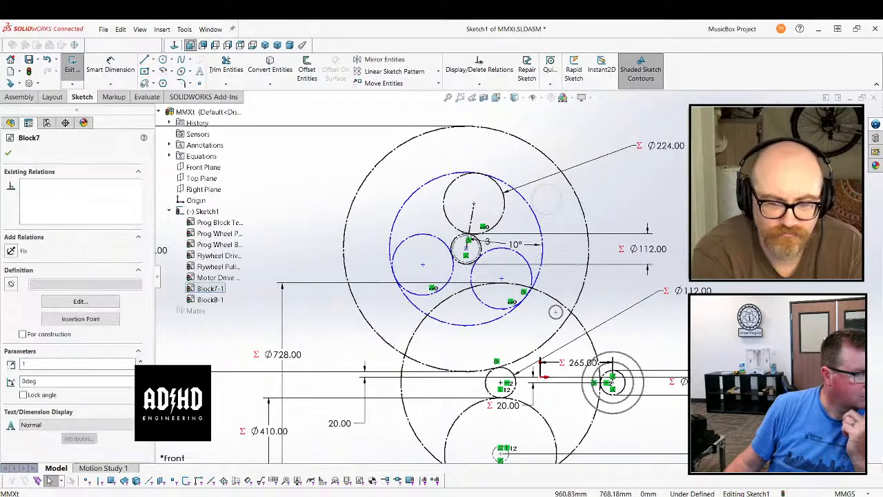
{"action": "left_click", "coordinate": [786, 210]}
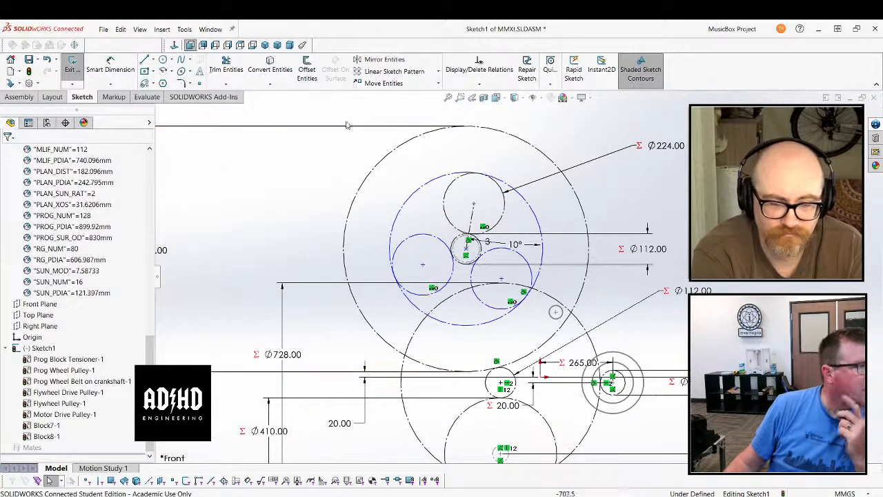
Create a belt with the Block7 and Block8 arcs as its members, clearing and reselecting them before accepting
{"action": "left_click", "coordinate": [182, 28]}
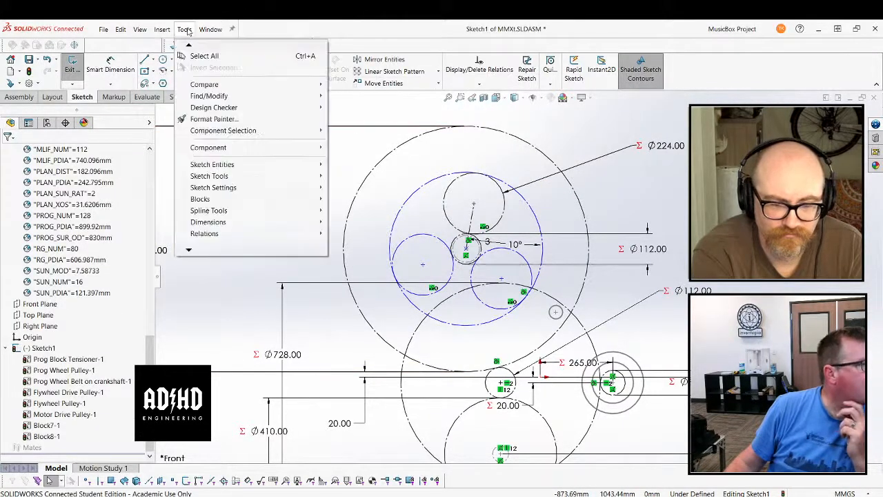
{"action": "mouse_move", "coordinate": [252, 165]}
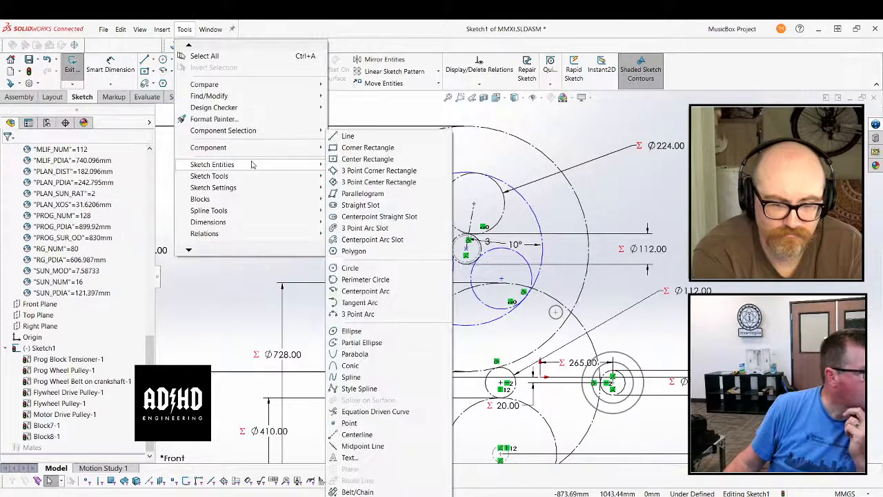
{"action": "left_click", "coordinate": [334, 487]}
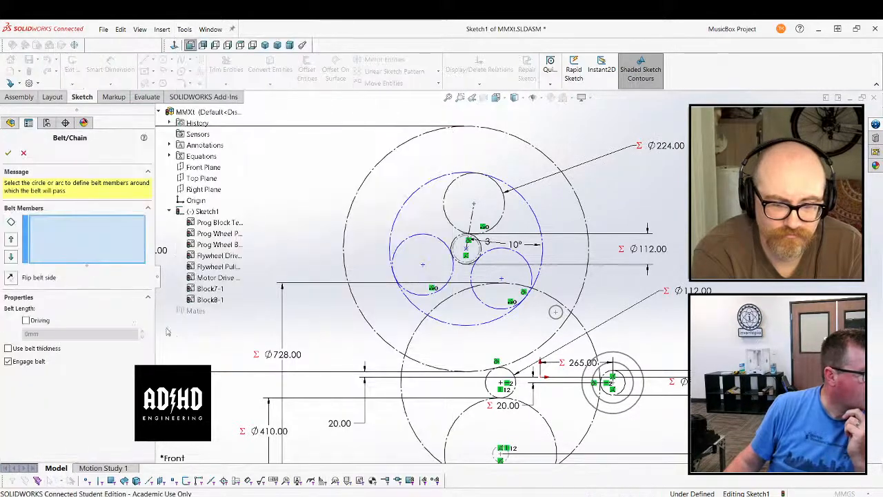
{"action": "left_click", "coordinate": [466, 248]}
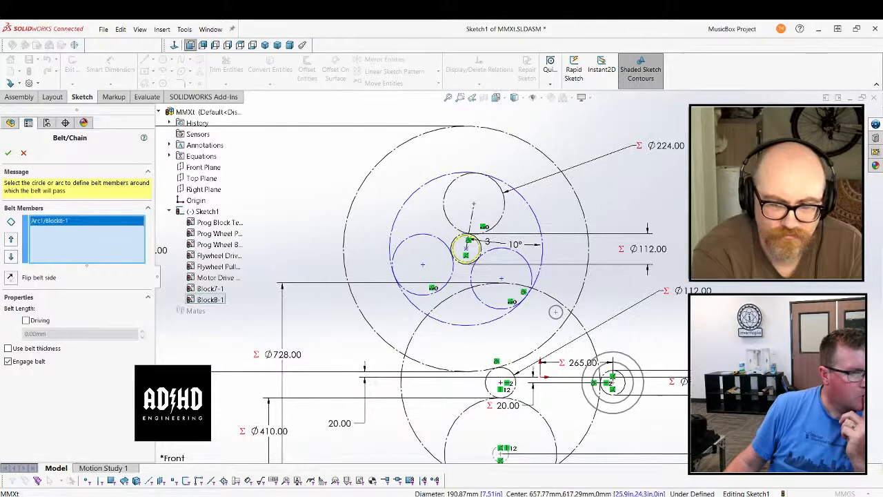
{"action": "left_click", "coordinate": [631, 376]}
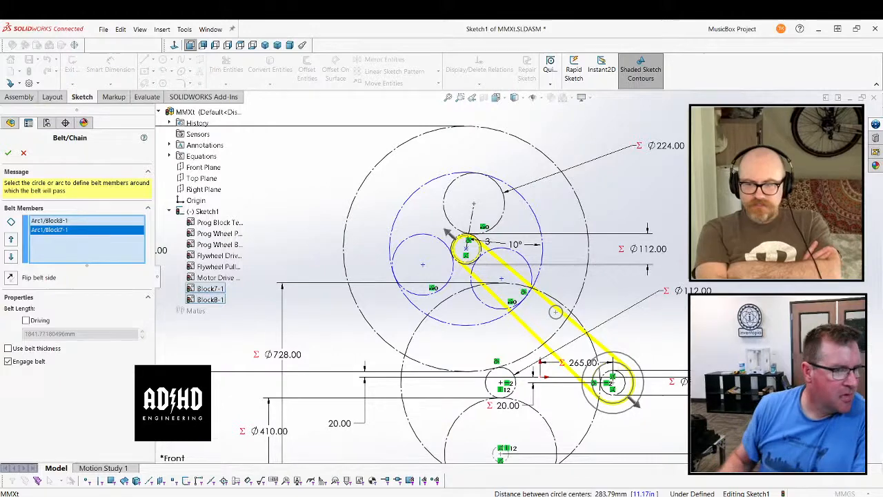
{"action": "right_click", "coordinate": [110, 250]}
{"action": "left_click", "coordinate": [118, 255]}
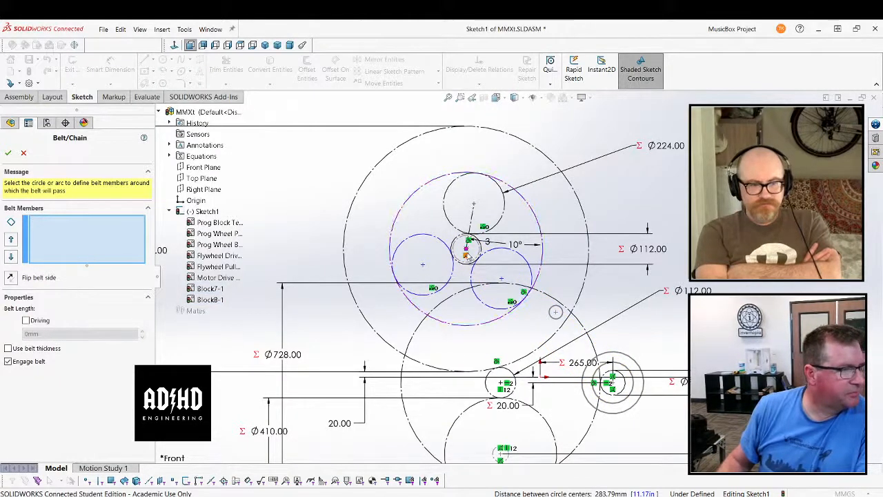
{"action": "left_click", "coordinate": [626, 366]}
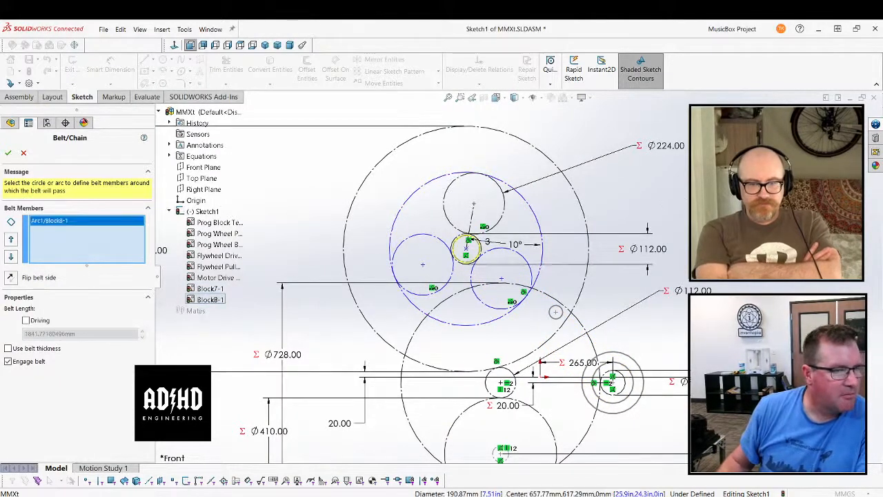
{"action": "left_click", "coordinate": [455, 238]}
{"action": "key", "text": "Return"}
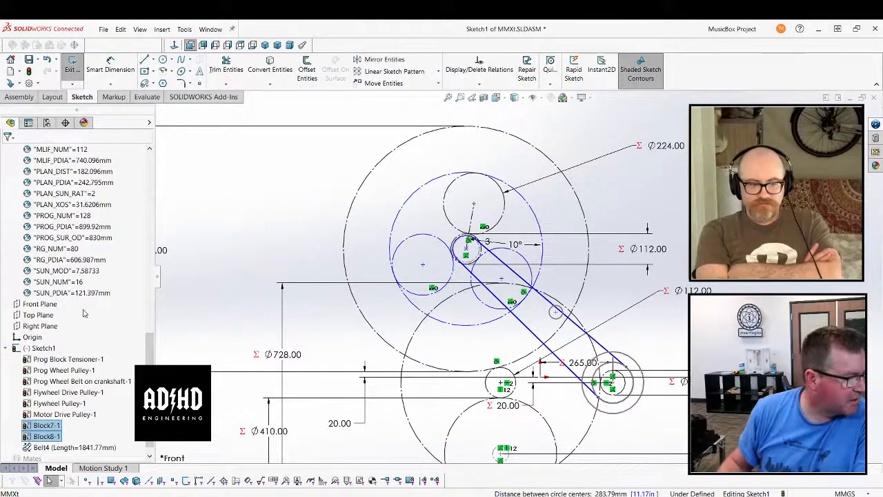
Create another belt around Block8, Block7, the Prog Block Tensioner, the Prog Wheel Belt on crankshaft and the Prog Wheel Pulley
{"action": "left_click", "coordinate": [185, 29]}
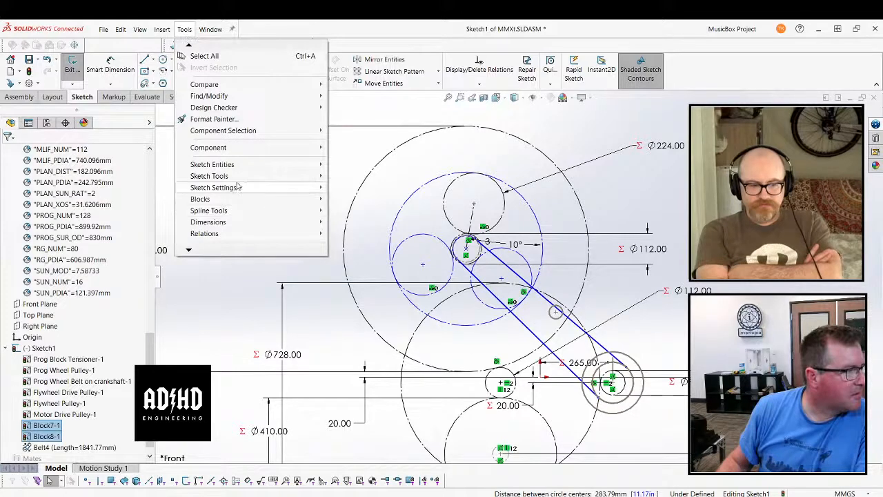
{"action": "mouse_move", "coordinate": [260, 169]}
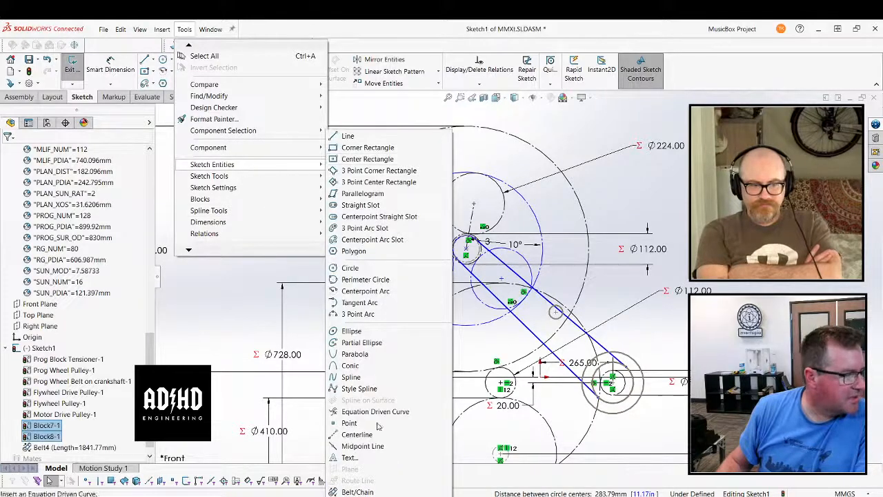
{"action": "left_click", "coordinate": [352, 491]}
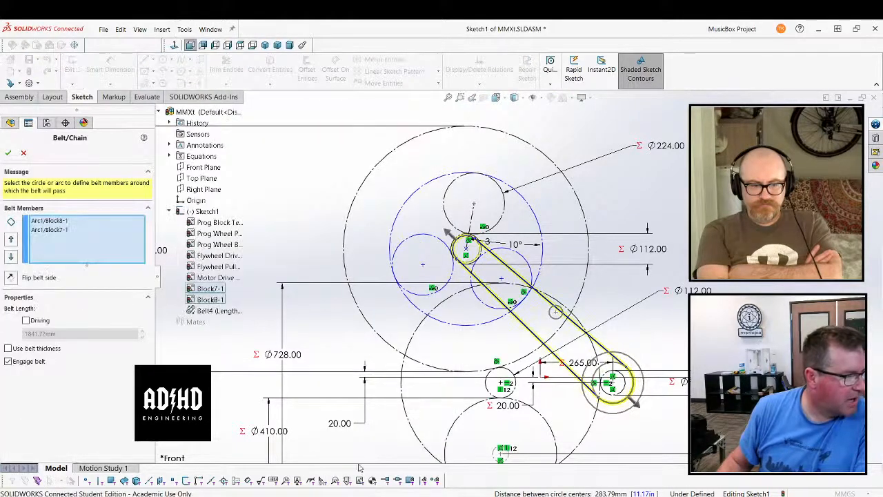
{"action": "left_click", "coordinate": [556, 313]}
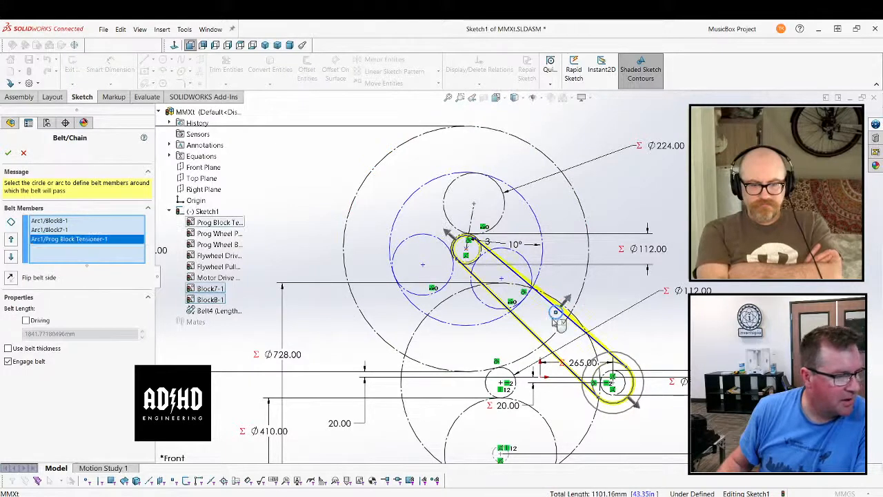
{"action": "scroll", "coordinate": [626, 390], "scroll_direction": "down", "scroll_amount": 2}
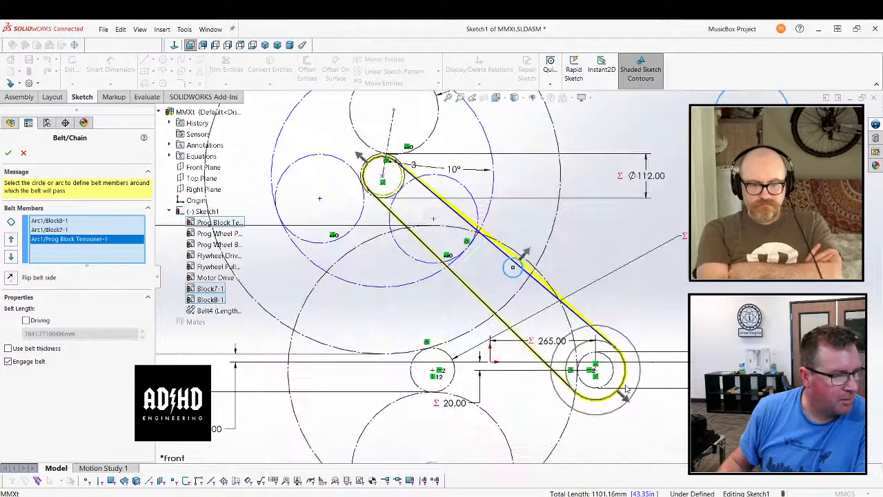
{"action": "left_click", "coordinate": [594, 348]}
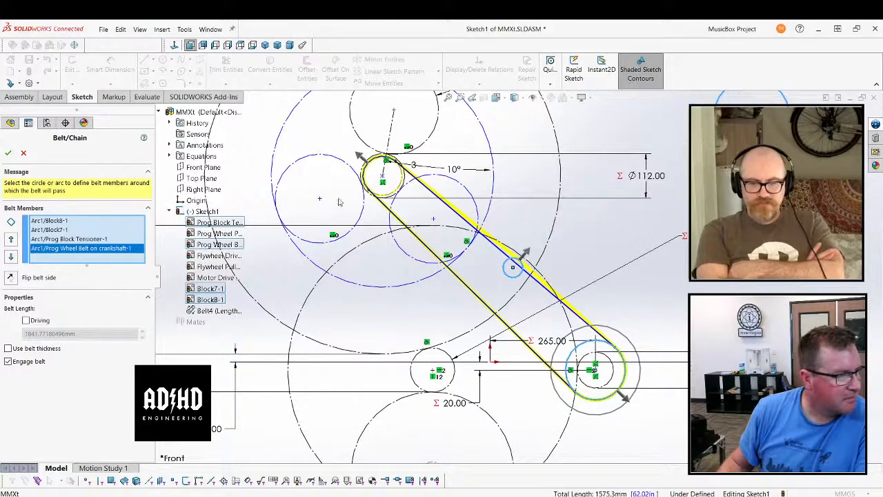
{"action": "left_click", "coordinate": [399, 196]}
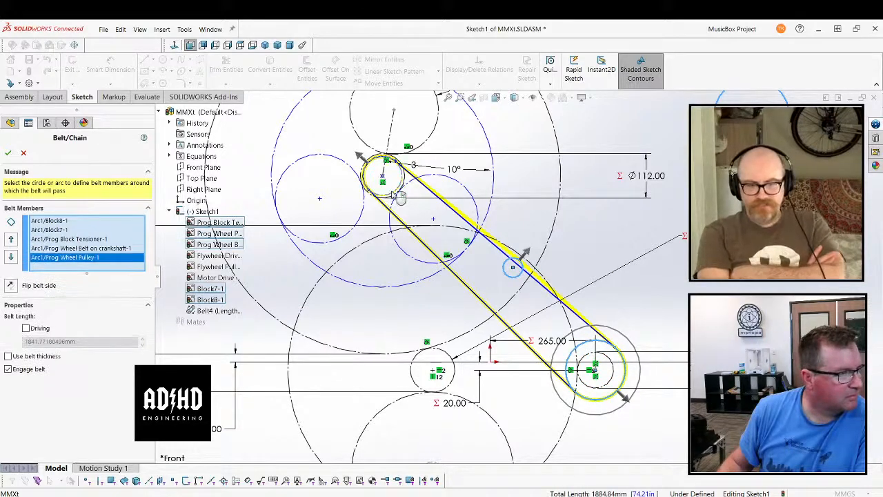
{"action": "left_click", "coordinate": [8, 153]}
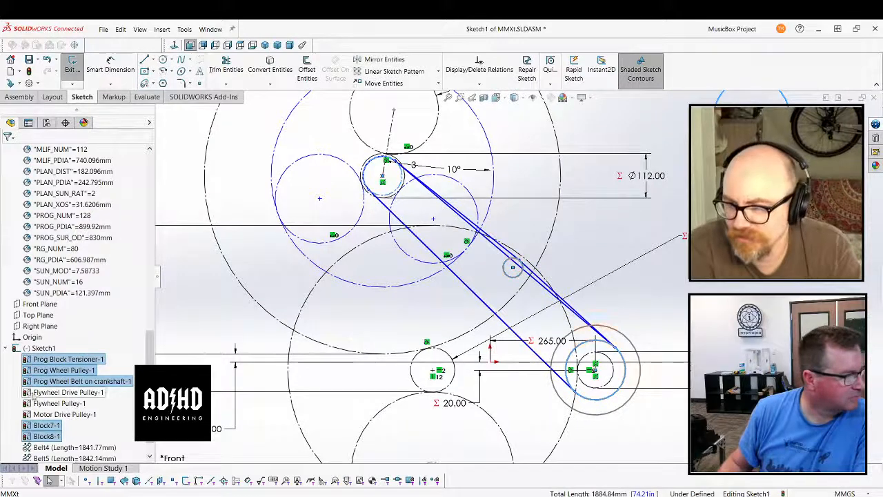
Delete the two-member belt Belt4 from the sketch and clear the selection
{"action": "left_click", "coordinate": [59, 448]}
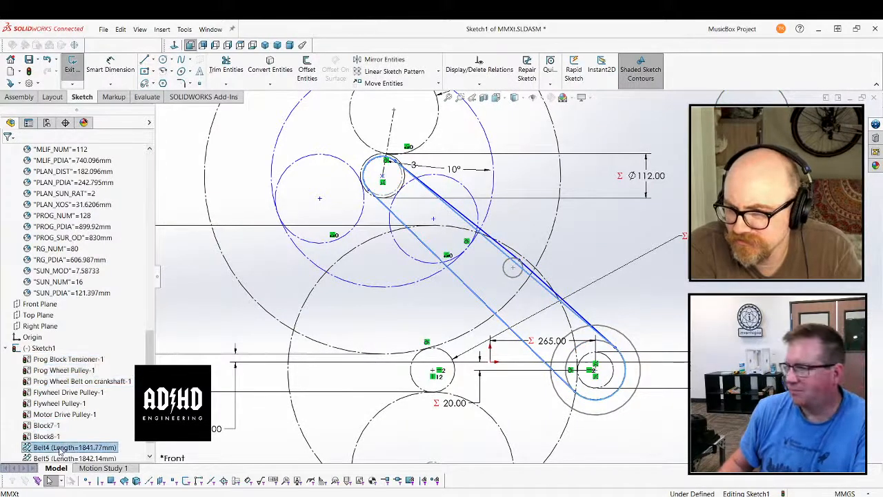
{"action": "right_click", "coordinate": [60, 449]}
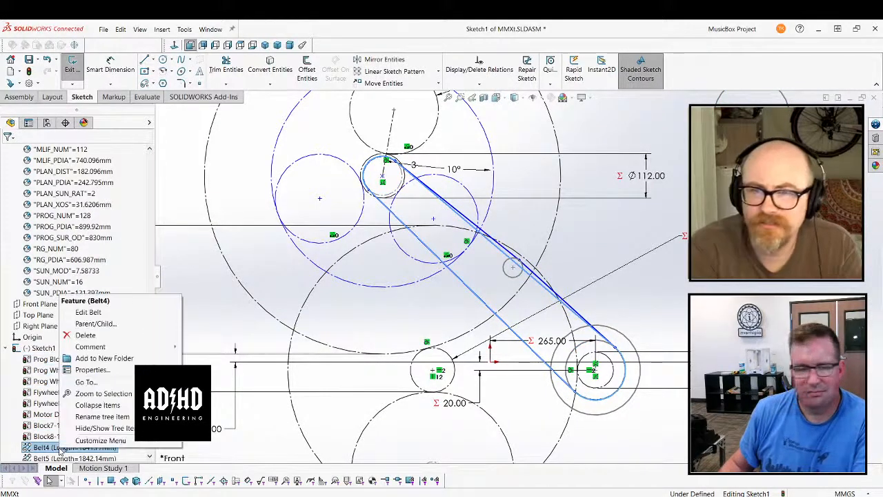
{"action": "left_click", "coordinate": [78, 336]}
{"action": "left_click", "coordinate": [659, 105]}
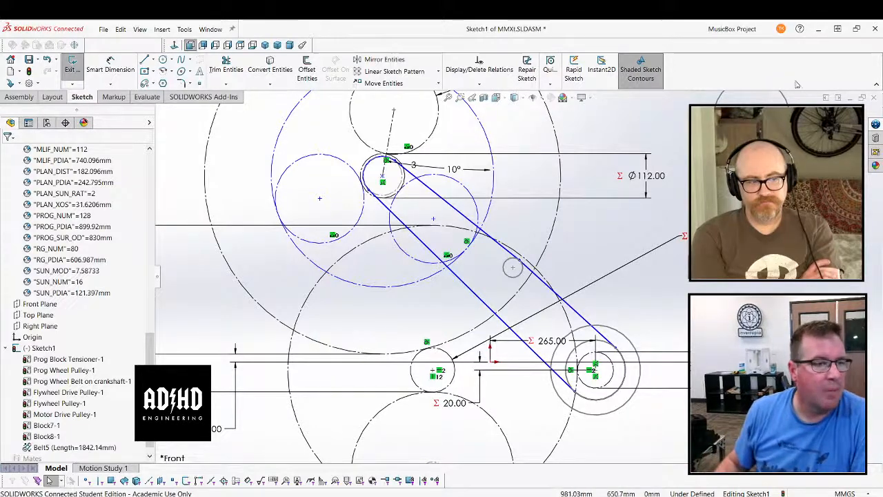
Exit the layout sketch, fold the Equations list in the assembly tree and select Sketch1
{"action": "left_click", "coordinate": [826, 97]}
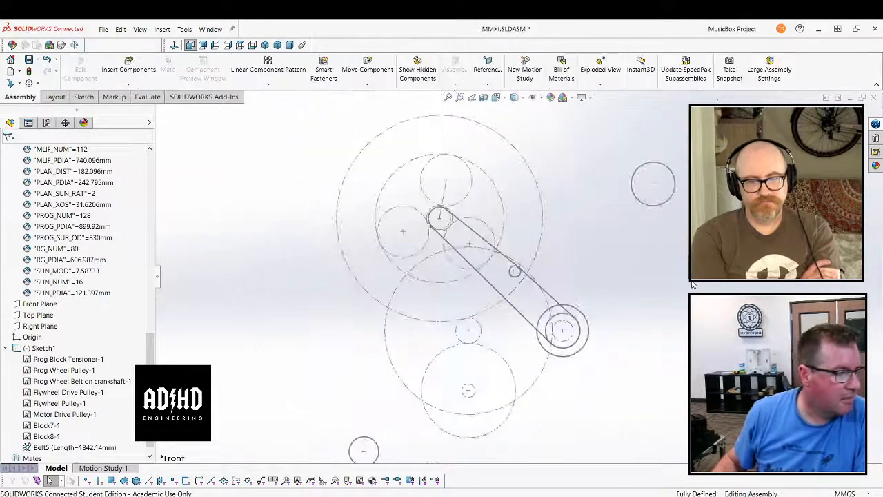
{"action": "key", "text": "f"}
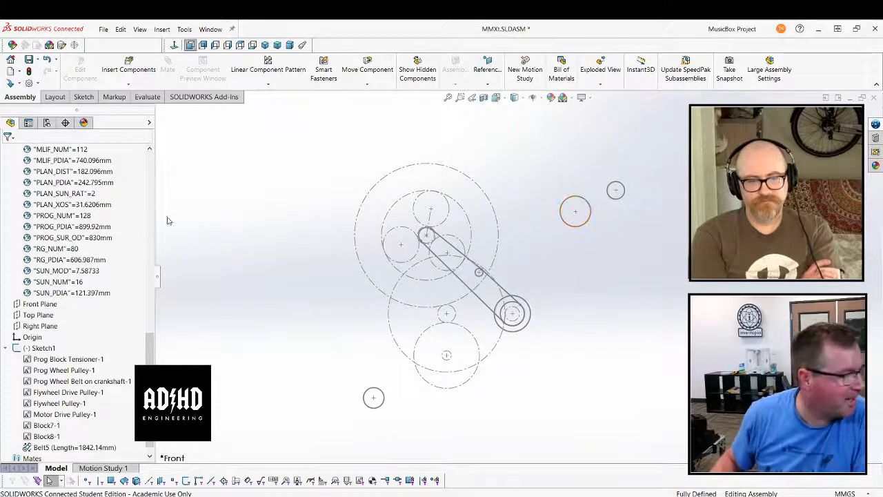
{"action": "scroll", "coordinate": [48, 234], "scroll_direction": "up", "scroll_amount": 15}
{"action": "left_click", "coordinate": [6, 194]}
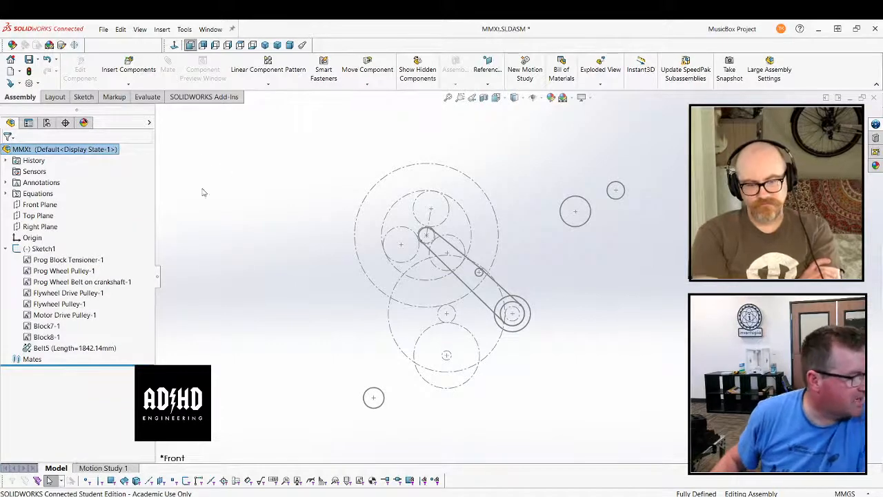
{"action": "left_click", "coordinate": [52, 249]}
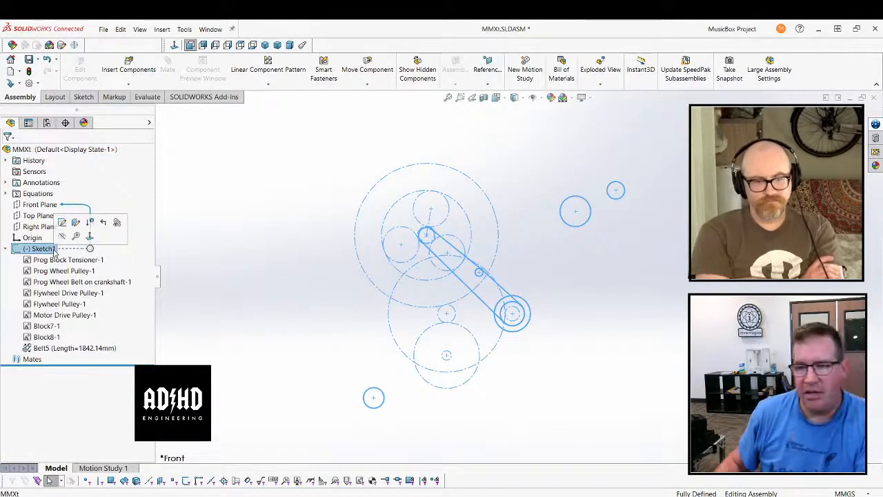